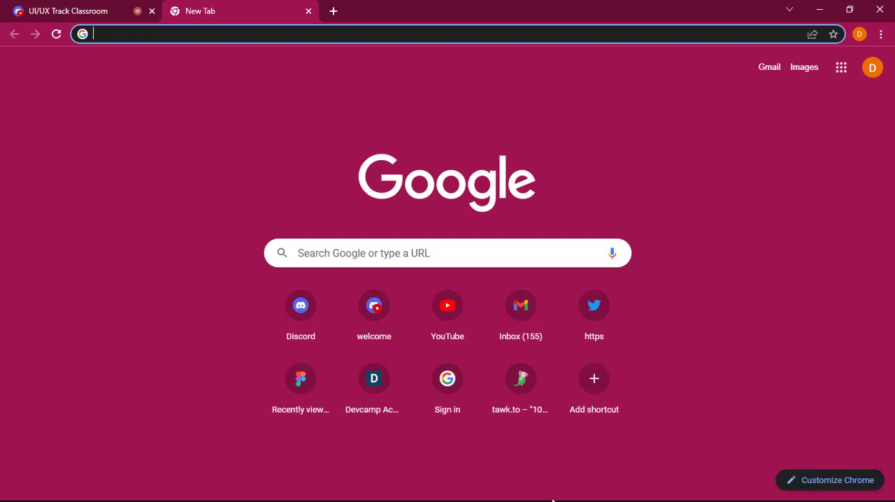
pyautogui.click(81, 3)
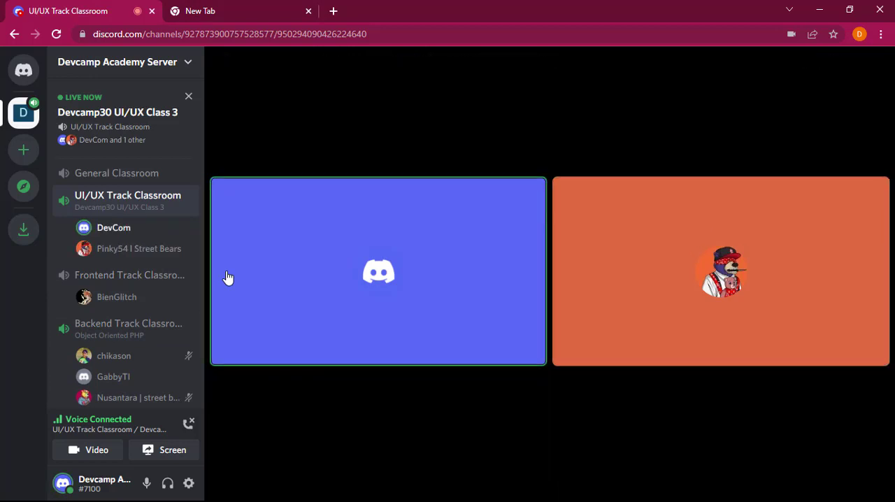
pyautogui.click(236, 5)
pyautogui.click(129, 6)
pyautogui.moveTo(234, 202)
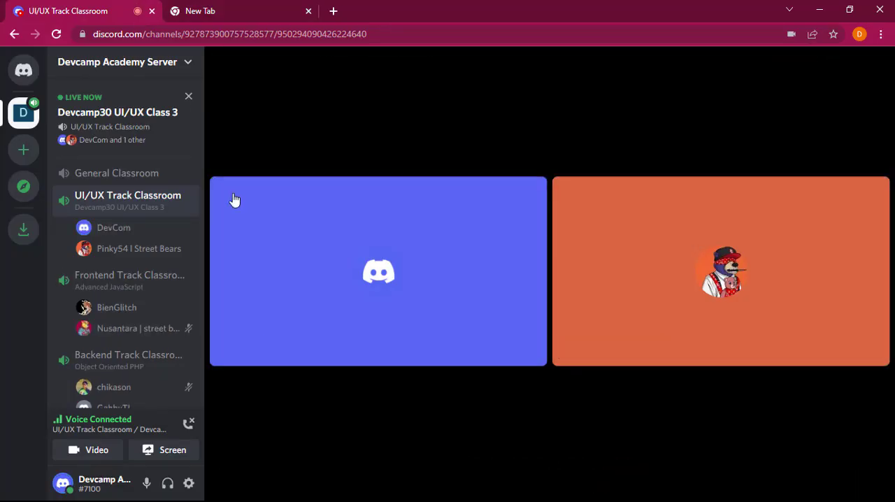
pyautogui.scroll(-1, 103, 322)
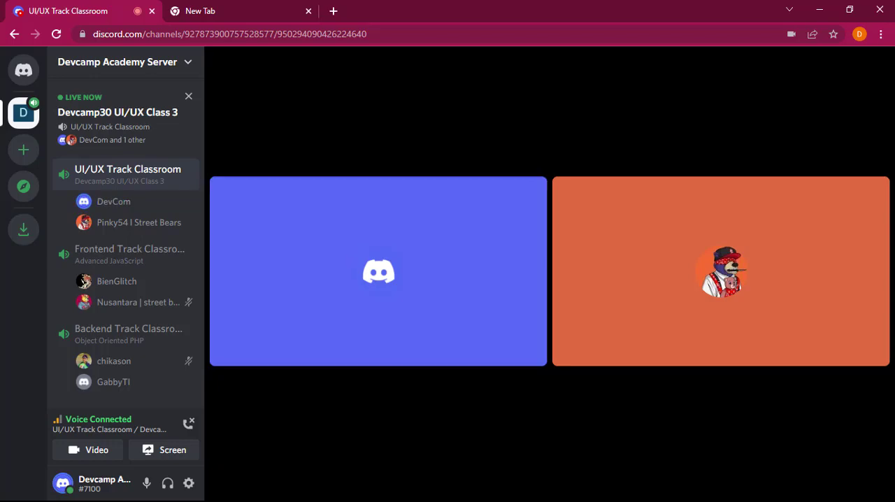
# Step: Load the Devcamp wireframe file from figma.com in the empty browser tab
pyautogui.click(244, 12)
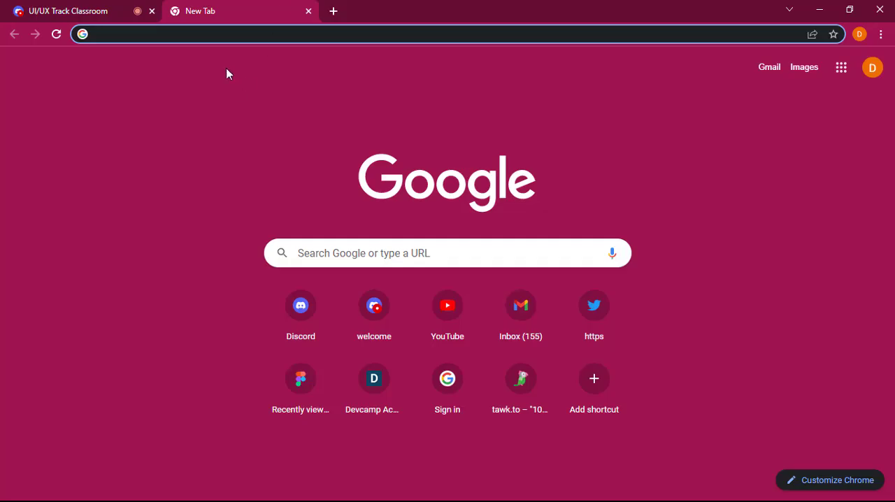
pyautogui.write('figma.com')
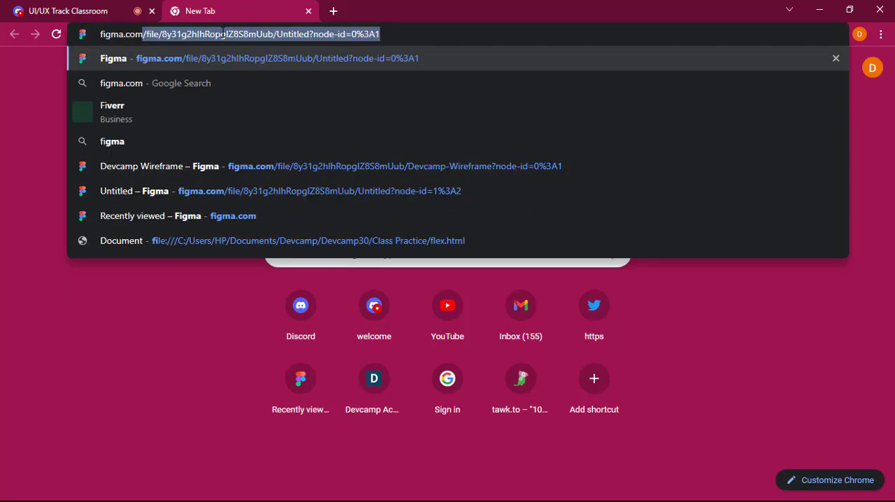
pyautogui.press('Return')
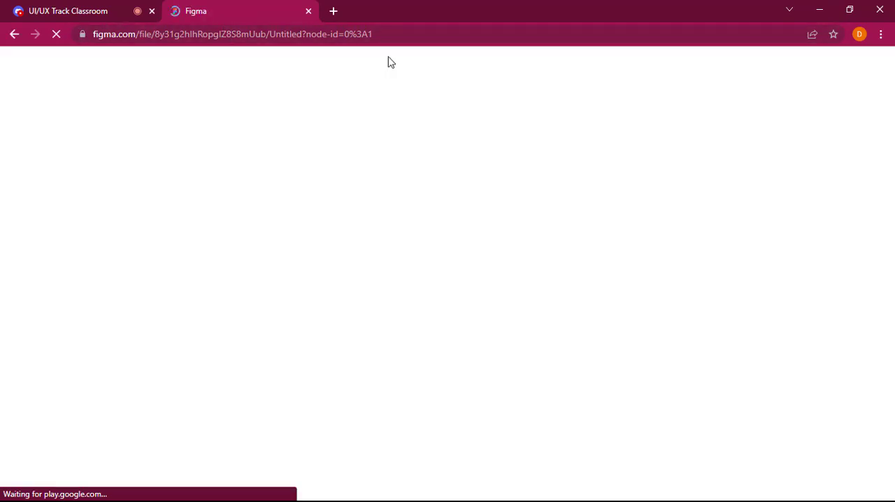
# Step: Go back to the Discord server and open the devcamp30-backend channel to read its unread messages
pyautogui.click(89, 10)
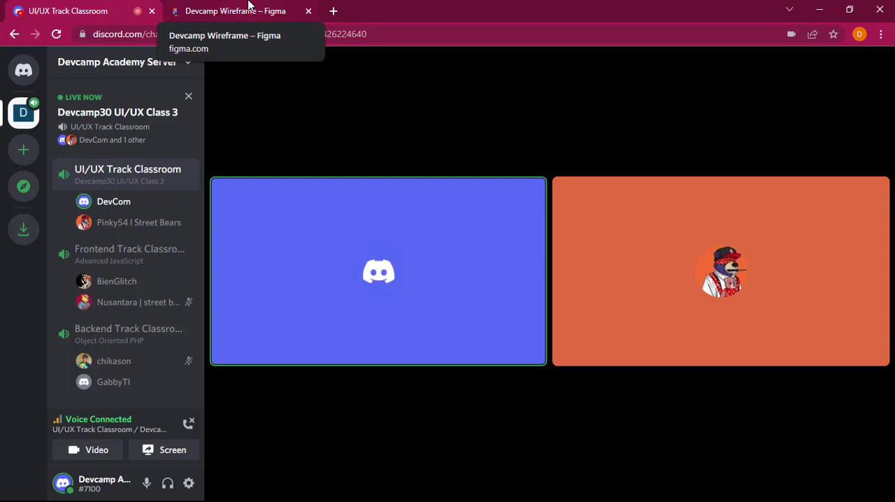
pyautogui.moveTo(672, 254)
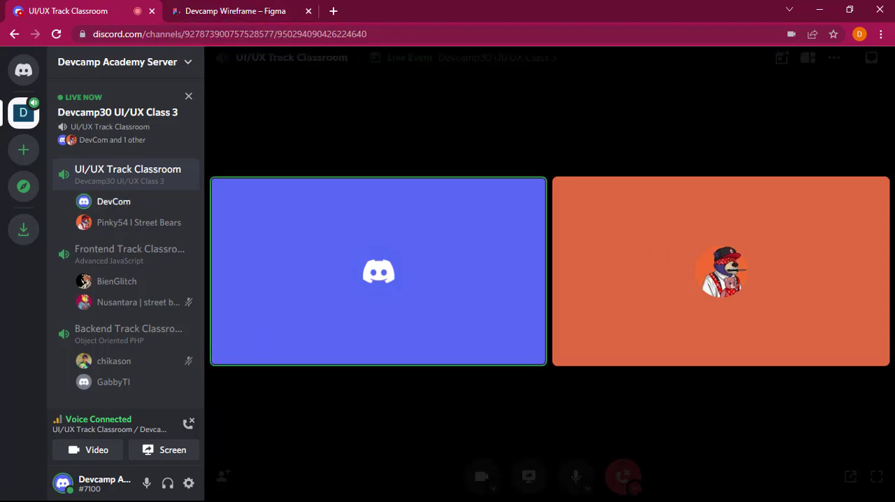
pyautogui.click(243, 6)
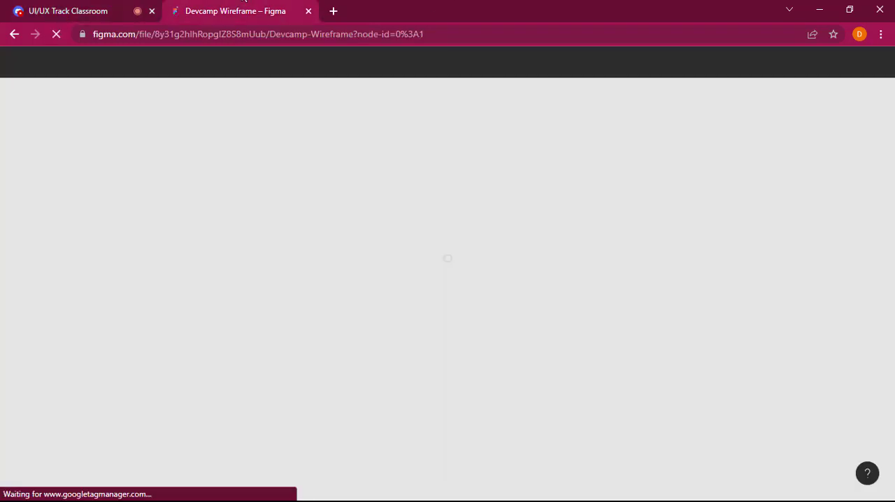
pyautogui.click(110, 4)
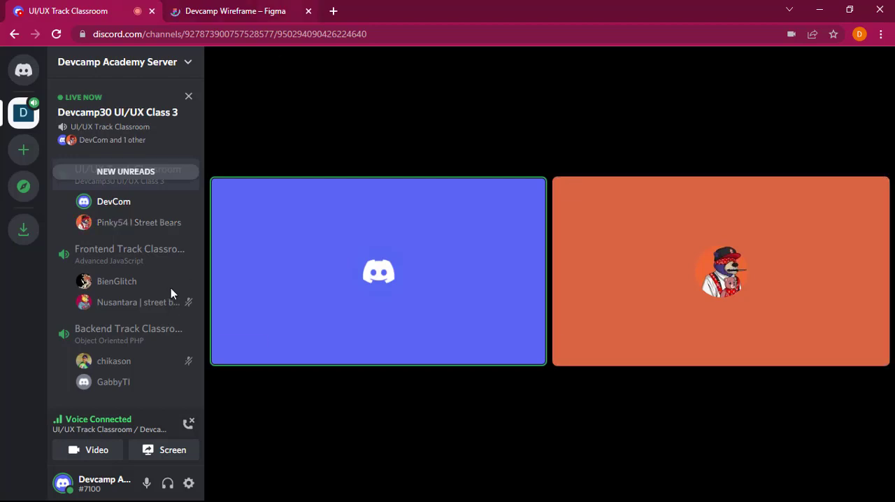
pyautogui.scroll(3, 170, 290)
pyautogui.scroll(5, 167, 305)
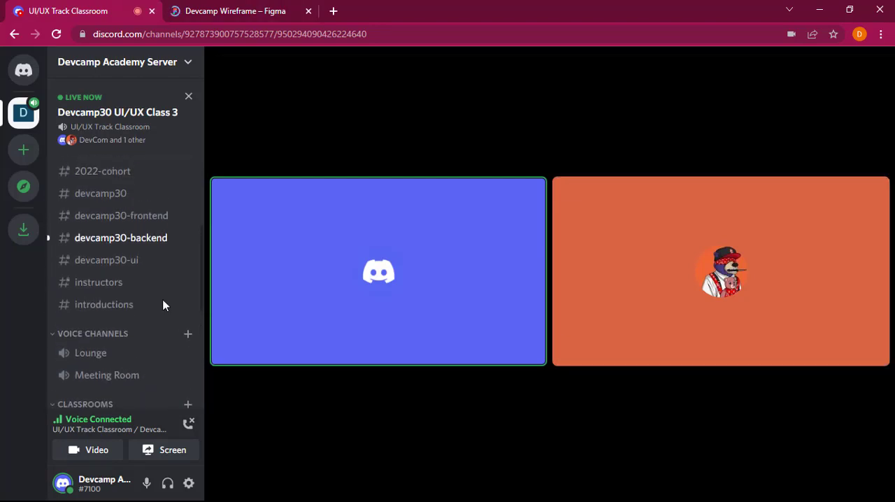
pyautogui.click(156, 251)
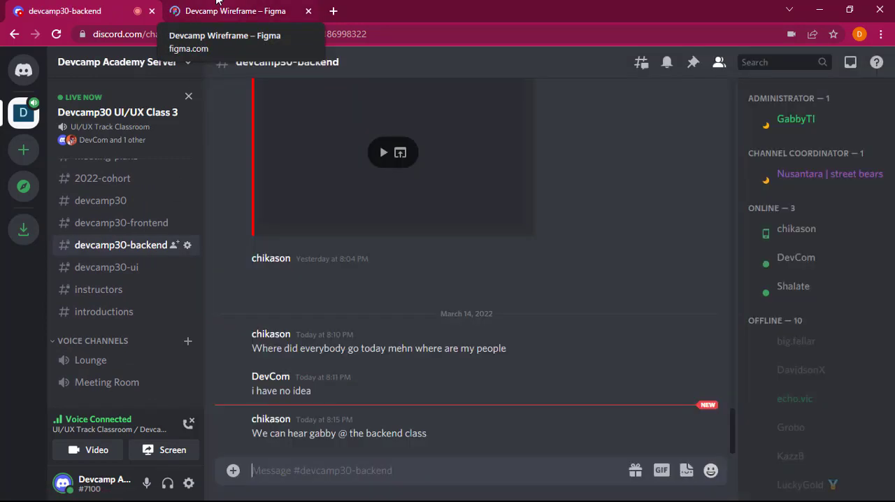
# Step: Switch to the Figma wireframe and delete the empty Android Small - 1 and Android Large - 1 frames
pyautogui.click(217, 2)
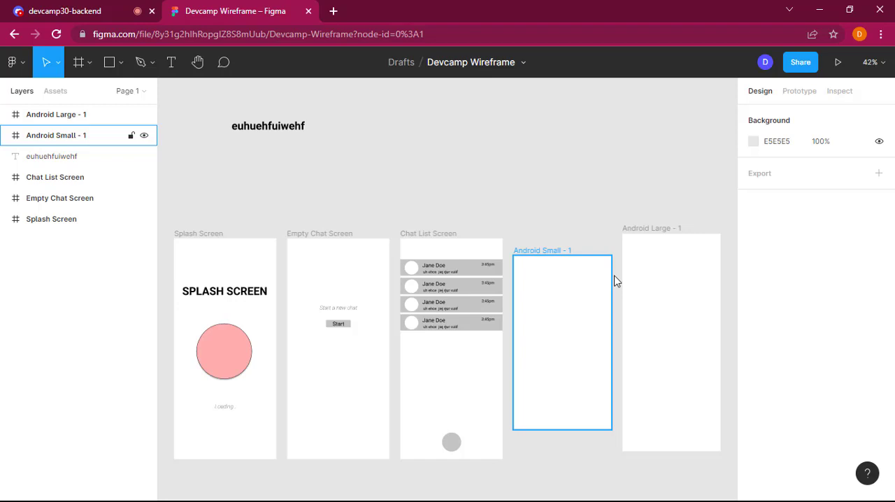
pyautogui.click(570, 337)
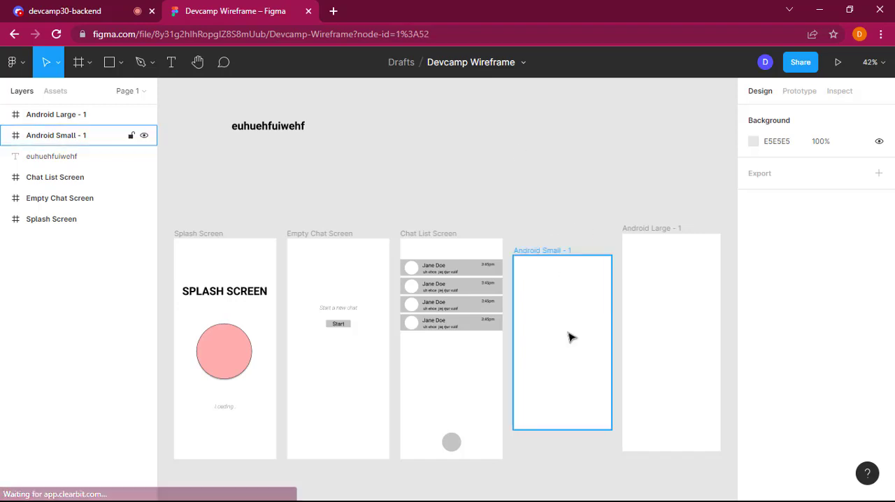
pyautogui.press('Delete')
pyautogui.click(649, 343)
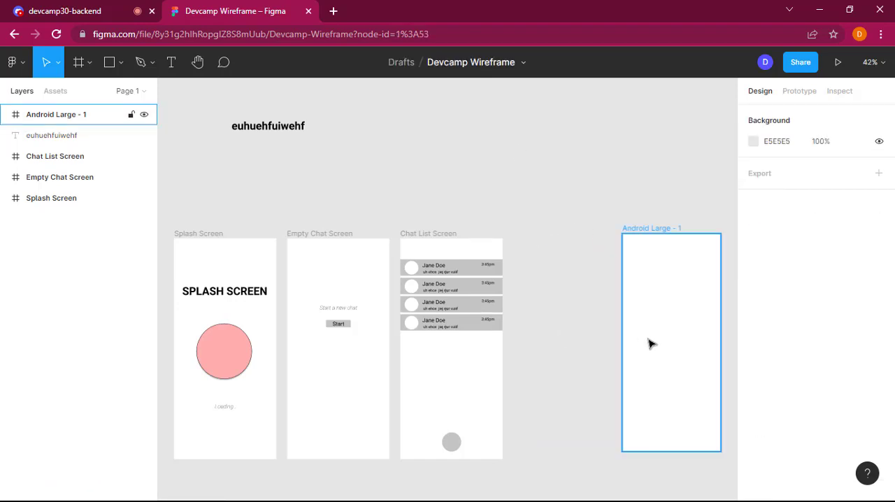
pyautogui.press('Delete')
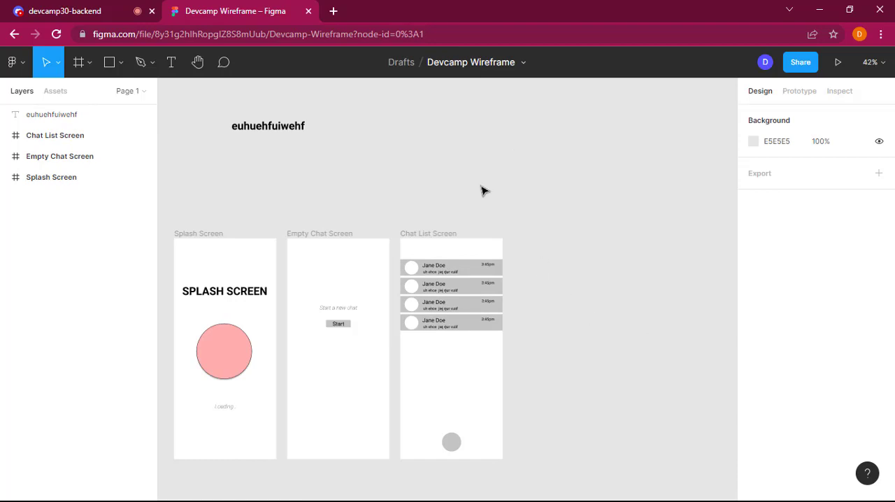
# Step: Delete the stray "euhuehfuiwehf" text above the screen frames
pyautogui.hscroll(-5, 482, 191)
pyautogui.click(439, 133)
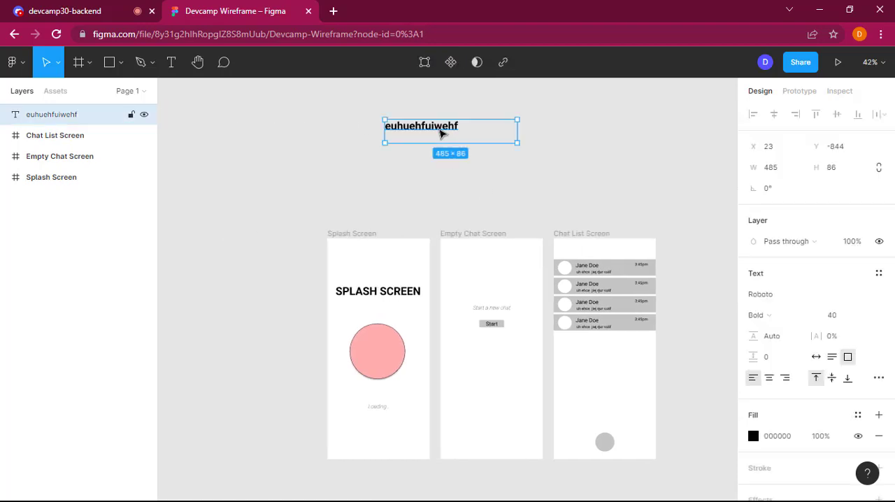
pyautogui.press('Delete')
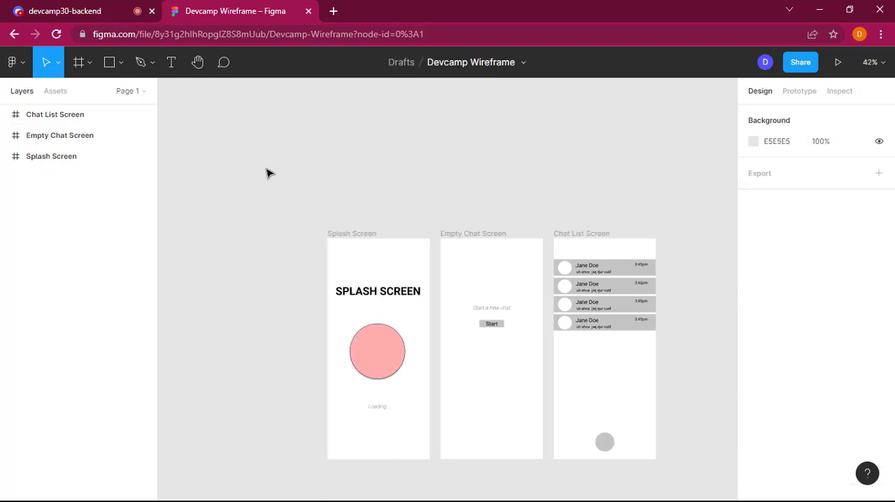
pyautogui.scroll(-3, 268, 173)
pyautogui.hscroll(1, 265, 173)
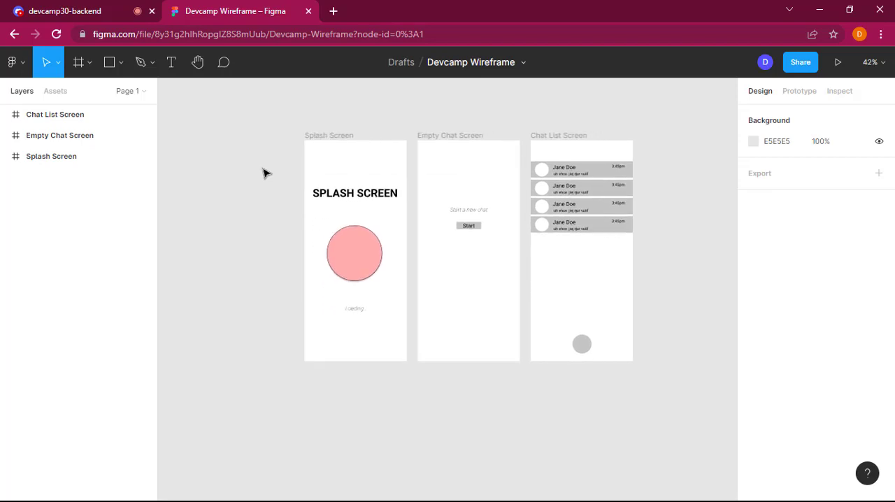
pyautogui.scroll(1, 264, 174)
pyautogui.hscroll(-2, 266, 173)
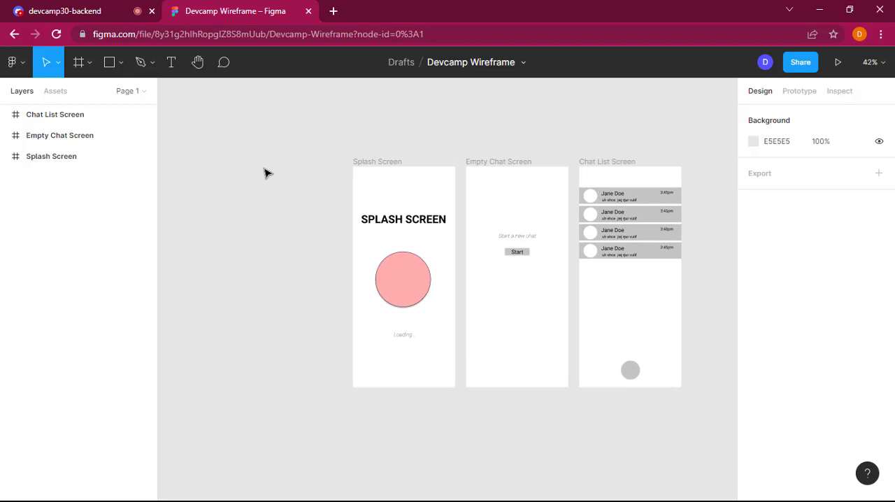
pyautogui.click(392, 164)
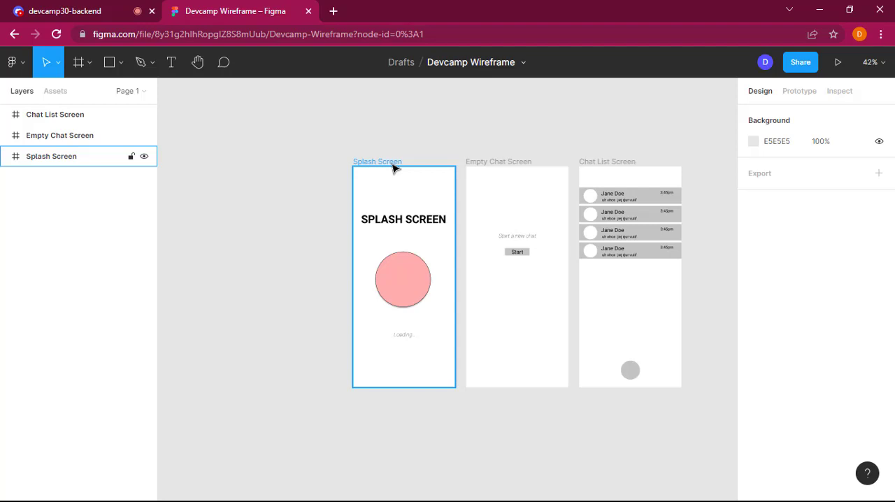
pyautogui.press('Escape')
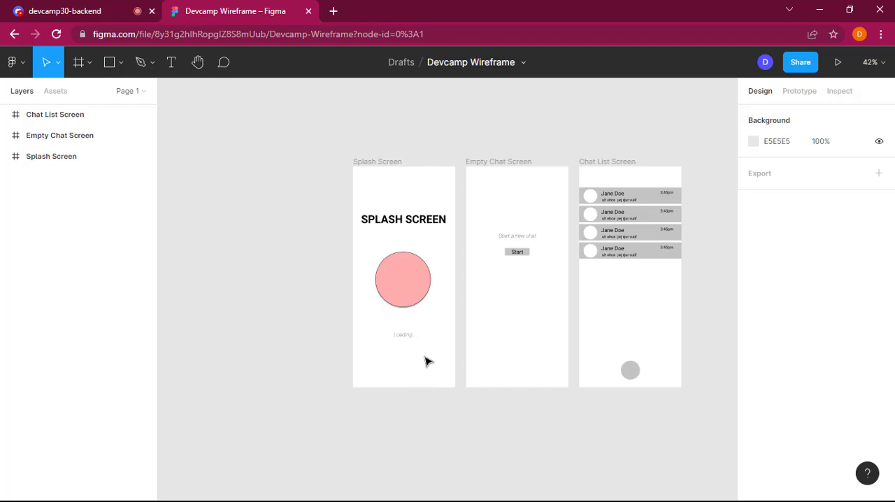
# Step: Search the web for "whatsapp splash screen" in a new browser tab
pyautogui.click(333, 11)
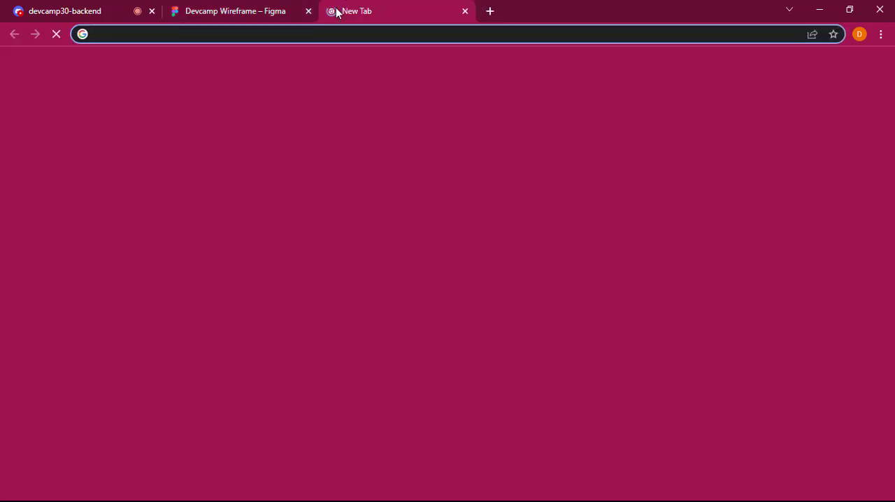
pyautogui.write('whatsapp')
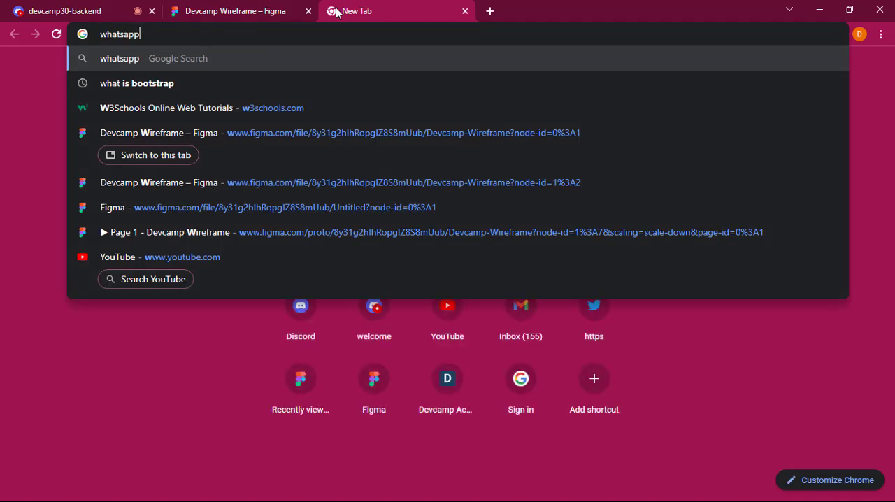
pyautogui.write(' splash')
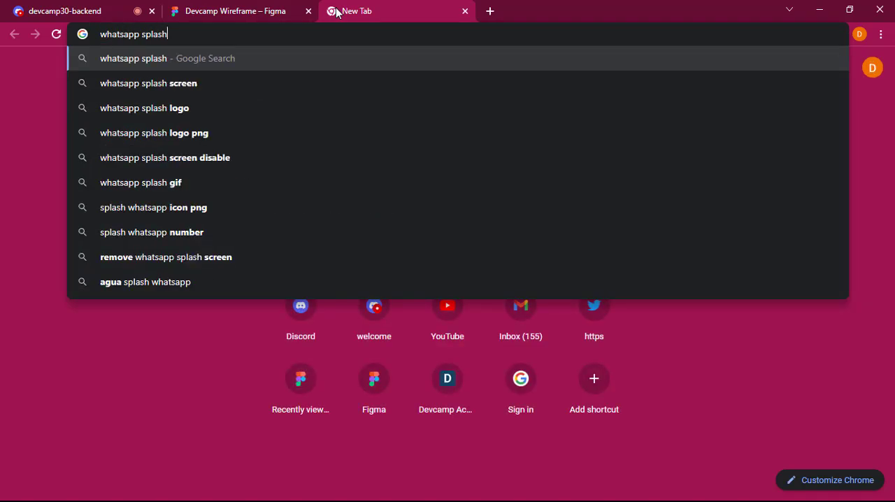
pyautogui.press('Down')
pyautogui.press('Return')
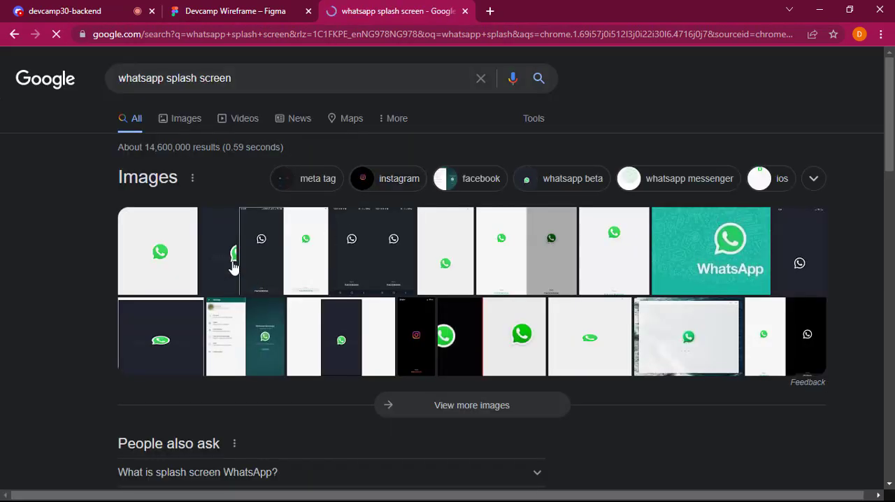
# Step: Examine the WhatsApp image results, enlarging the MSPoweruser settings picture and the Social Barrel redesigned splash screen as references
pyautogui.click(265, 336)
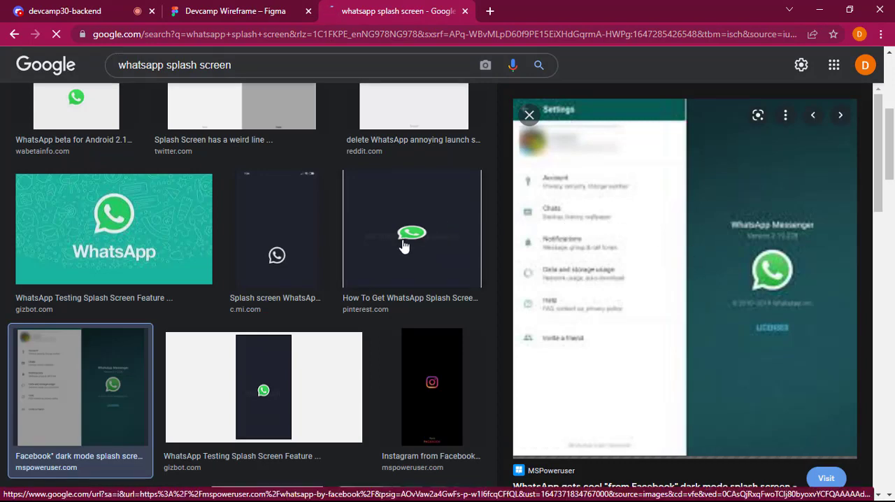
pyautogui.scroll(3, 233, 276)
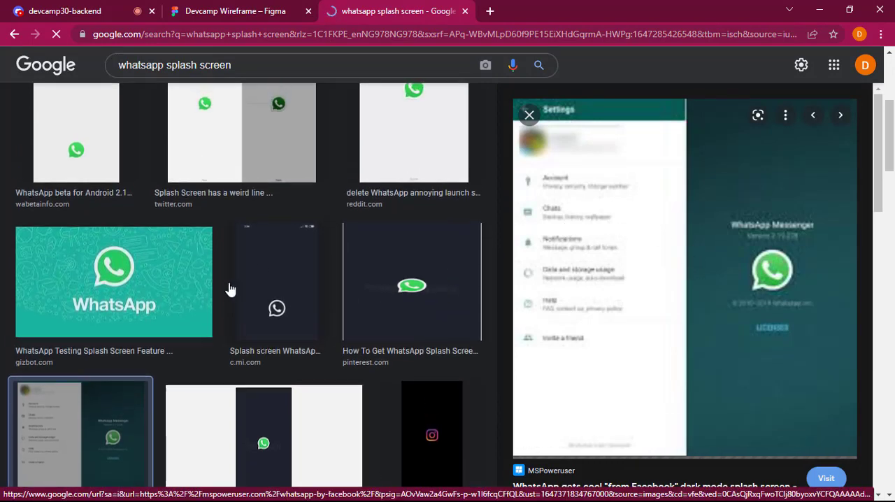
pyautogui.scroll(2, 314, 300)
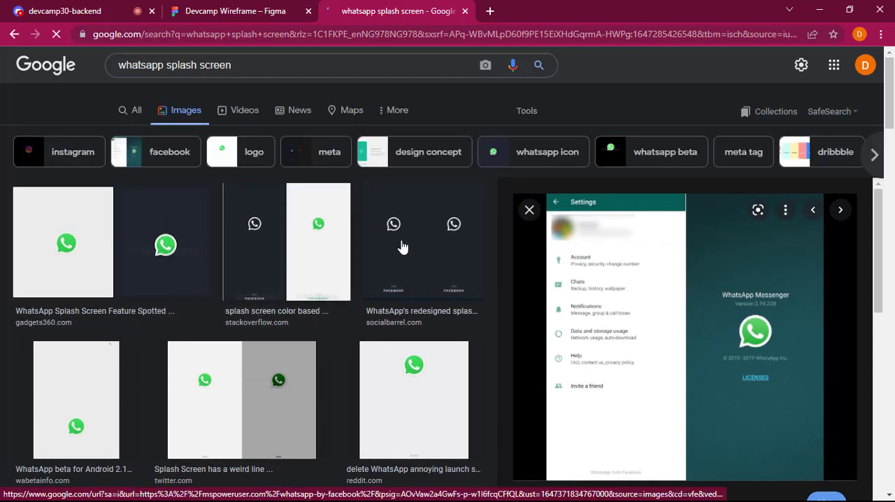
pyautogui.click(401, 243)
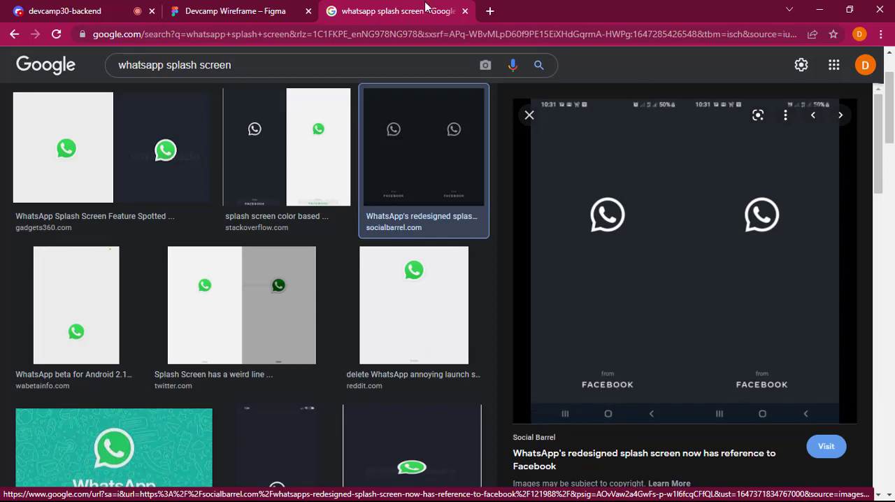
# Step: Return to the Figma wireframe and move the Splash Screen frame left, away from Empty Chat Screen, to about X -556
pyautogui.click(256, 9)
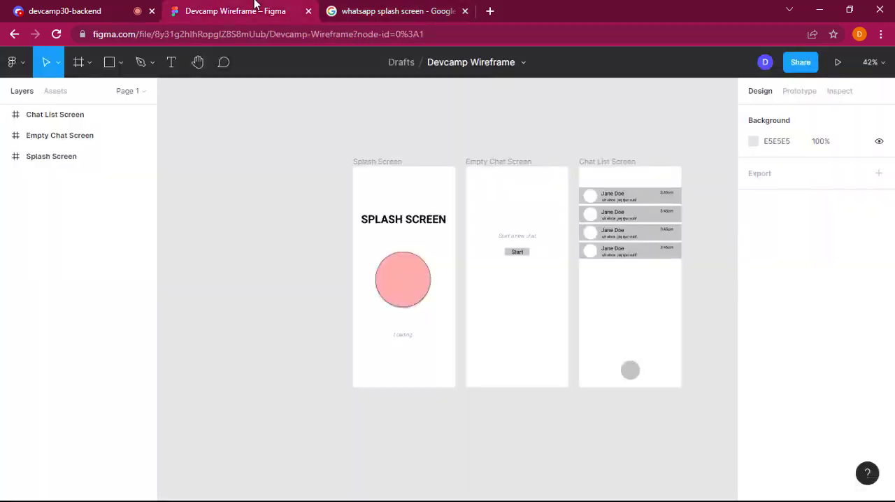
pyautogui.click(370, 168)
pyautogui.moveTo(370, 168); pyautogui.dragTo(296, 163)
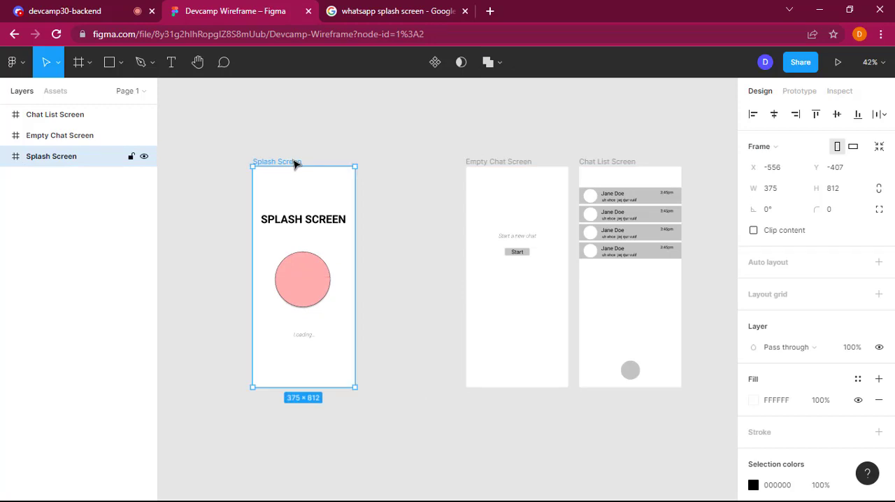
# Step: Replace the "SPLASH SCREEN" heading in the Splash Screen frame with "Whatsapp"
pyautogui.click(311, 221)
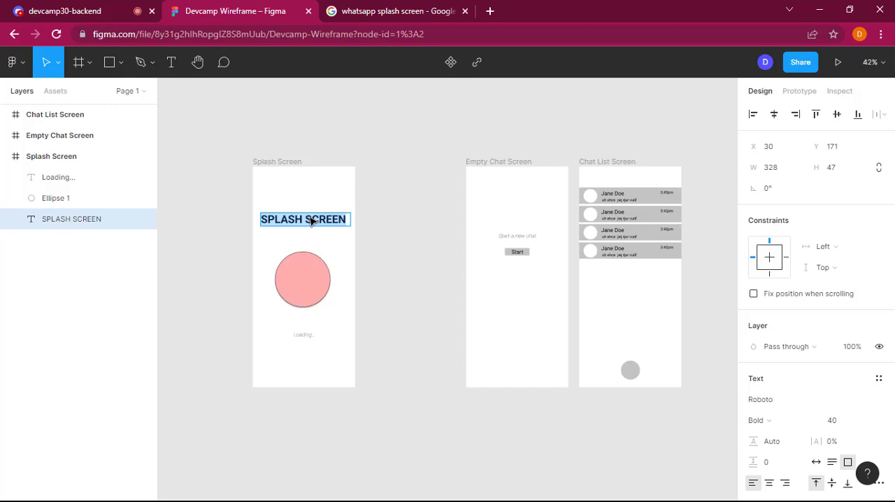
pyautogui.write('Wht')
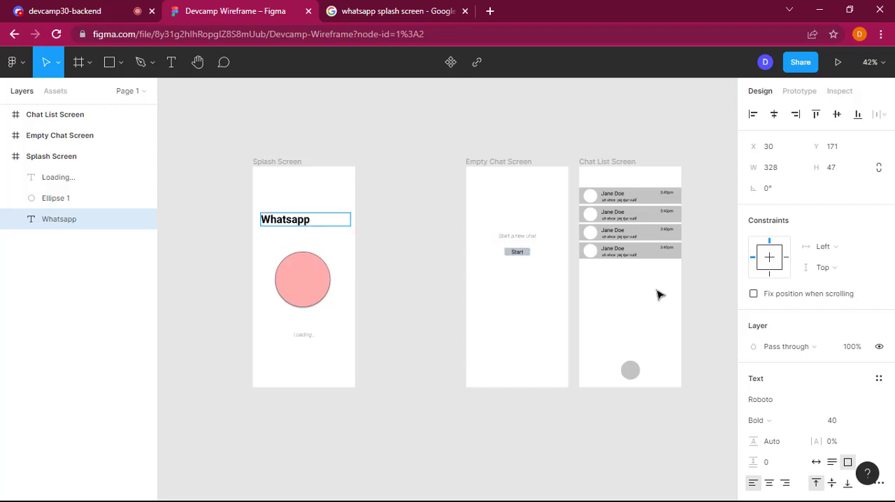
pyautogui.scroll(-1, 805, 397)
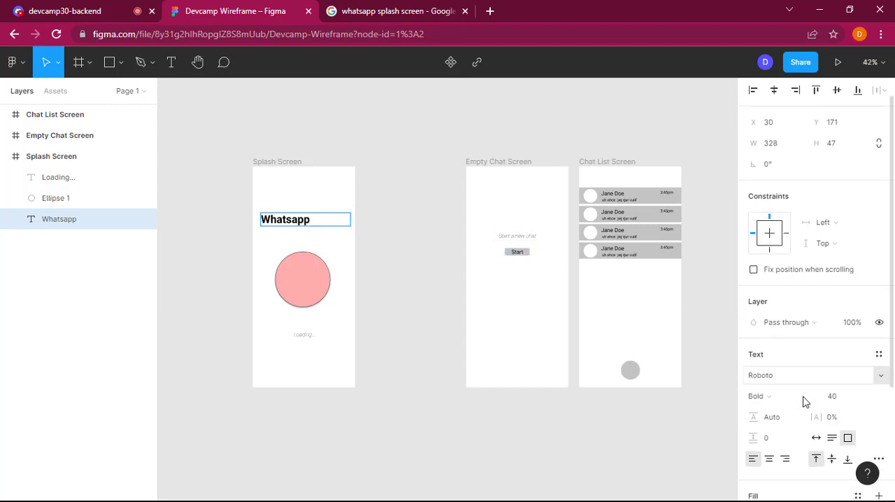
# Step: Centre-align the "Whatsapp" heading in the Splash Screen frame and move it down to about Y 190
pyautogui.click(771, 452)
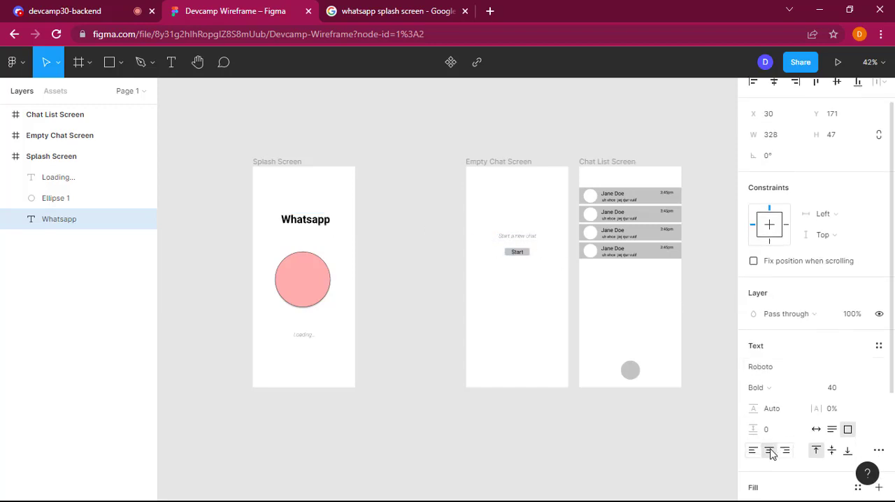
pyautogui.doubleClick(304, 220)
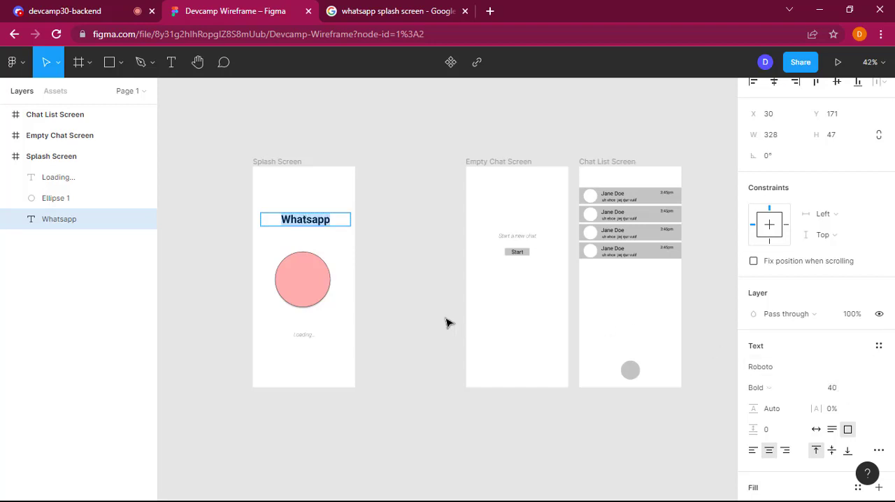
pyautogui.press('Escape')
pyautogui.click(387, 254)
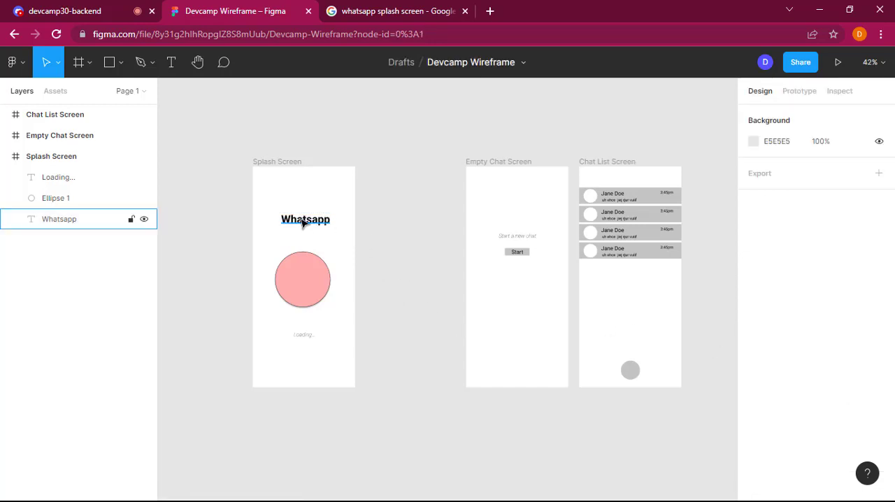
pyautogui.moveTo(304, 223); pyautogui.dragTo(305, 228)
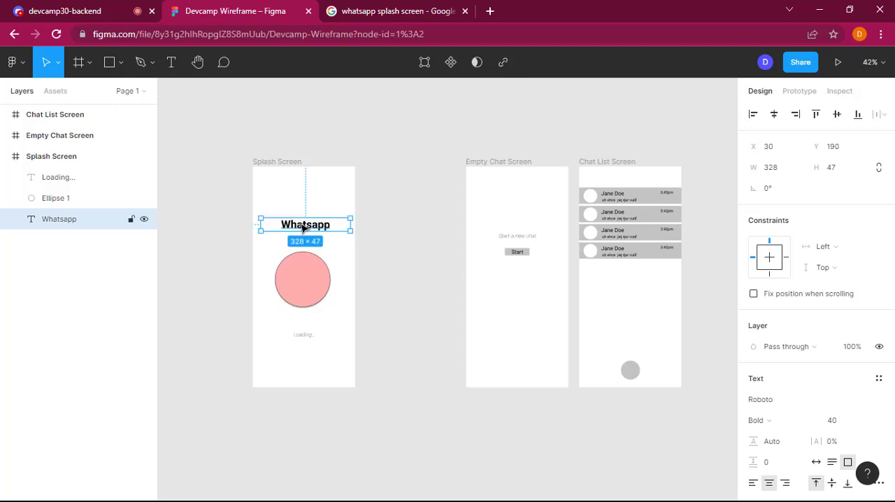
pyautogui.click(429, 293)
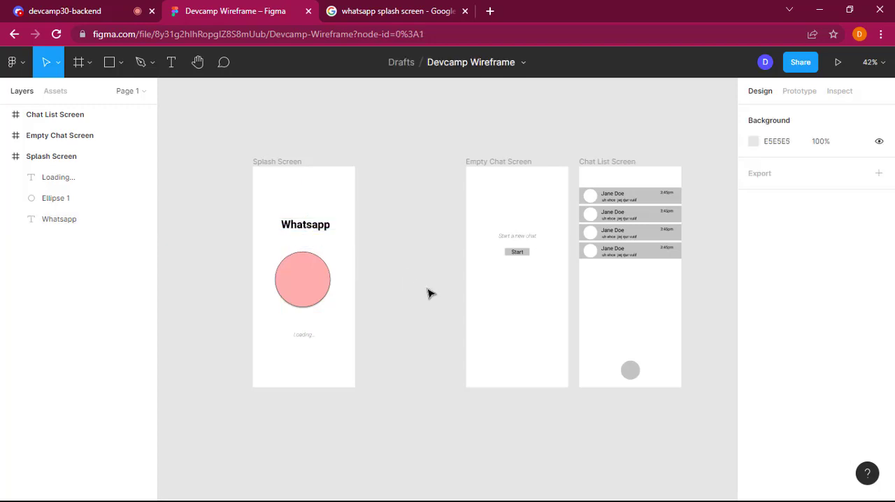
# Step: Compare the pink circle in the Splash Screen frame with the WhatsApp splash screen image results
pyautogui.click(318, 285)
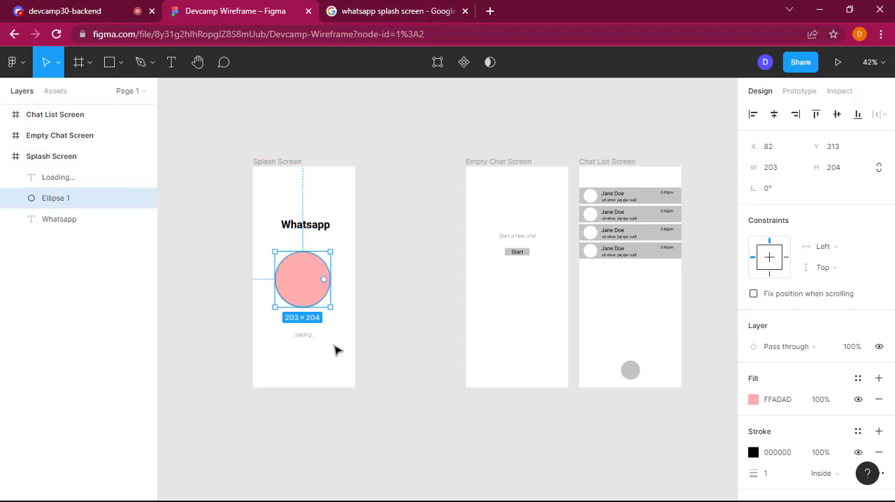
pyautogui.click(391, 10)
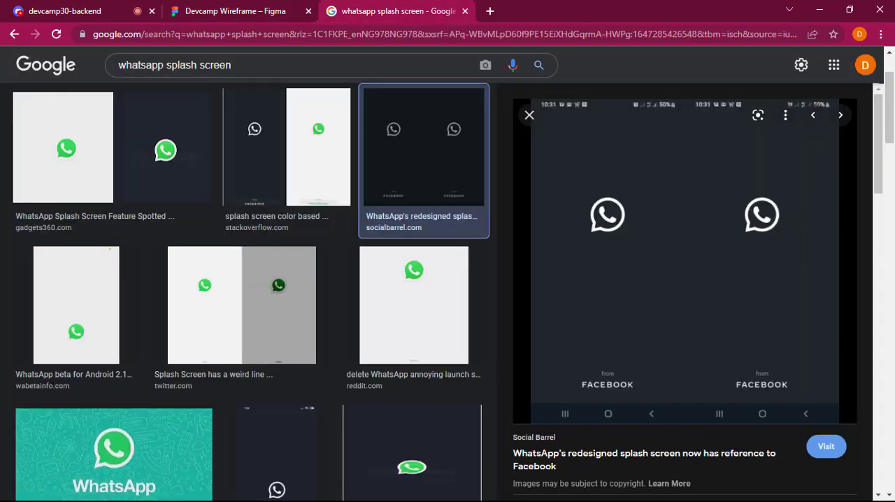
pyautogui.click(246, 2)
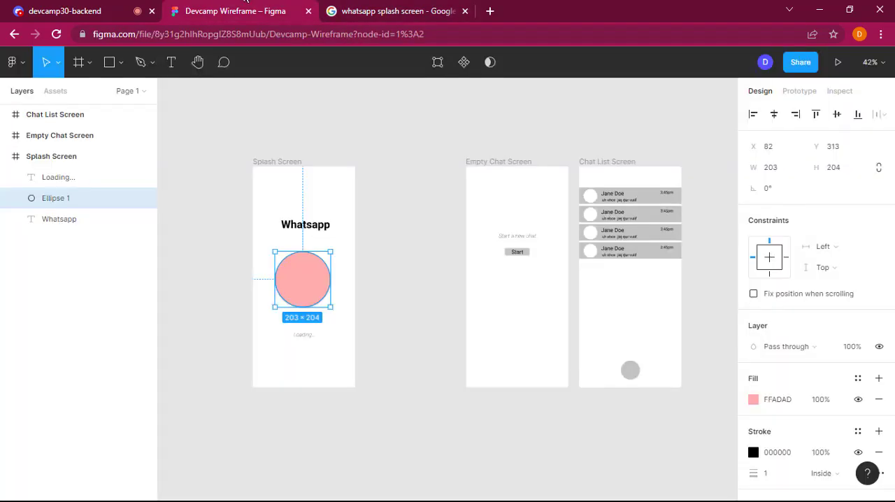
pyautogui.click(381, 5)
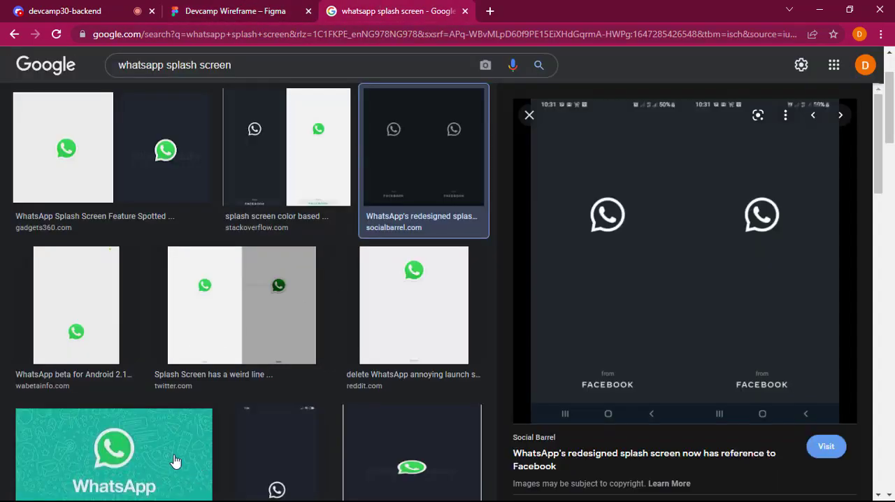
pyautogui.hotkey('ctrl', 'shift', 'Tab')
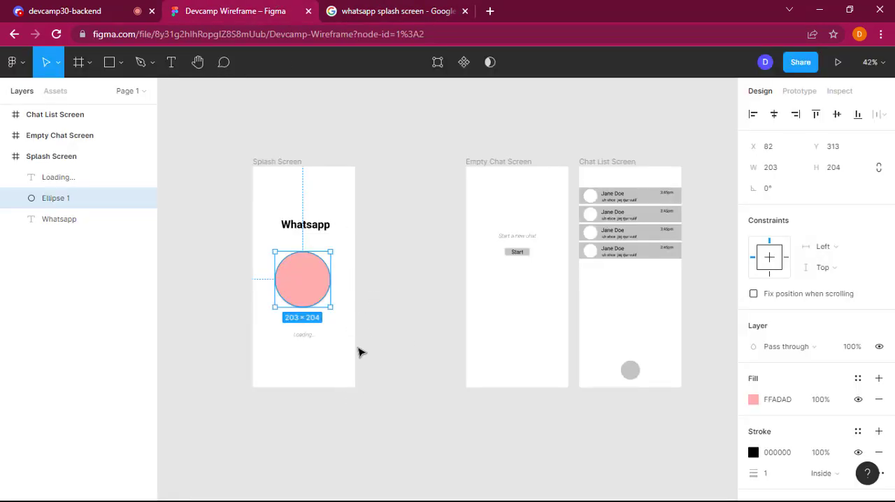
pyautogui.click(390, 4)
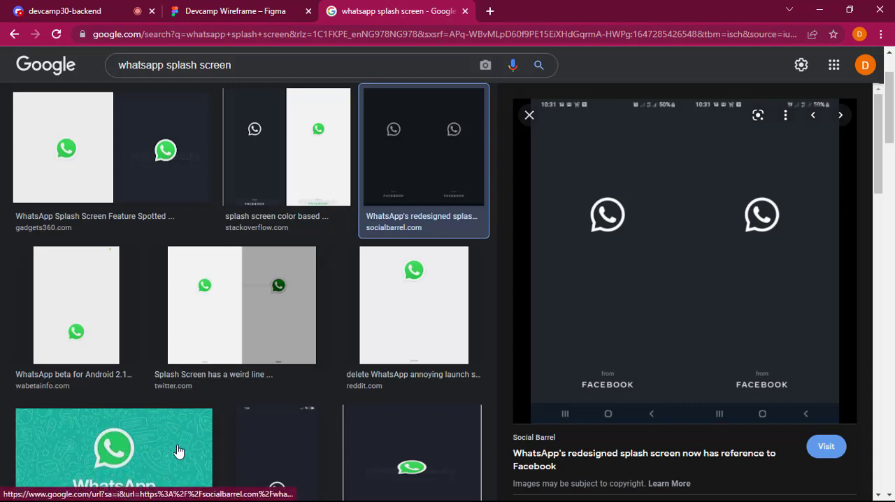
pyautogui.scroll(-2, 176, 454)
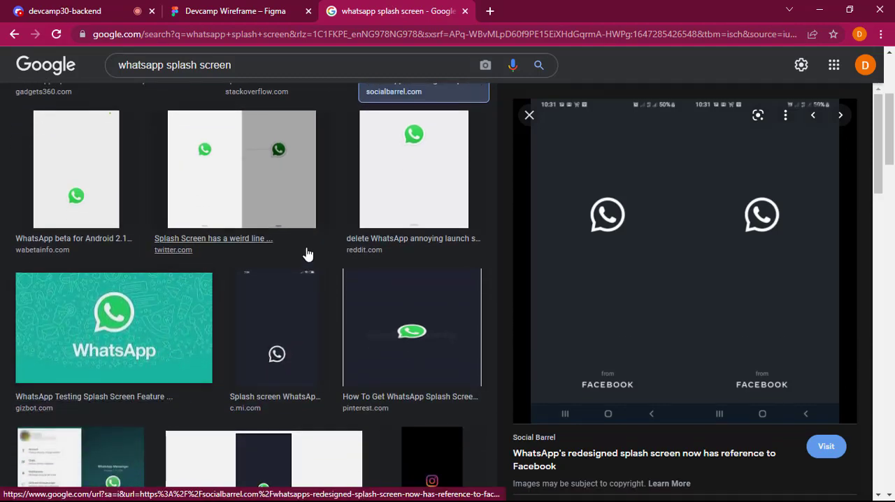
pyautogui.click(252, 7)
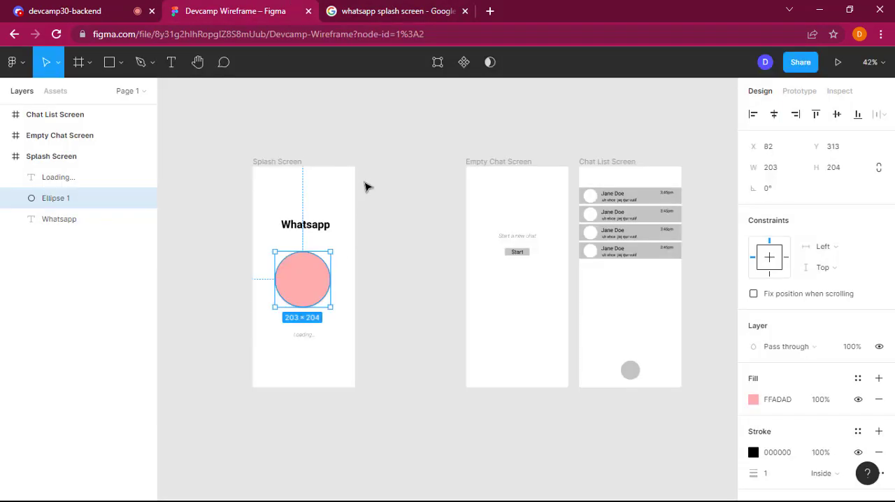
pyautogui.click(403, 237)
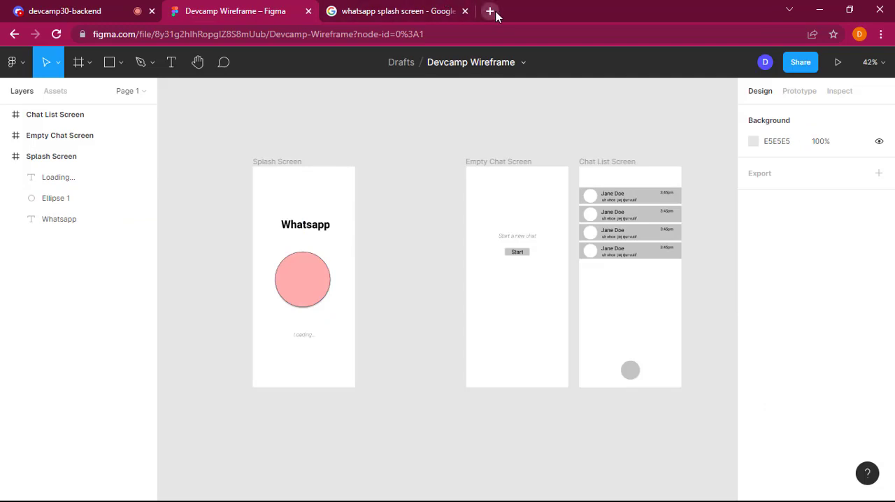
# Step: Search the web for "unplash" in a new browser tab and open the Unsplash website
pyautogui.click(492, 12)
pyautogui.write('ubl')
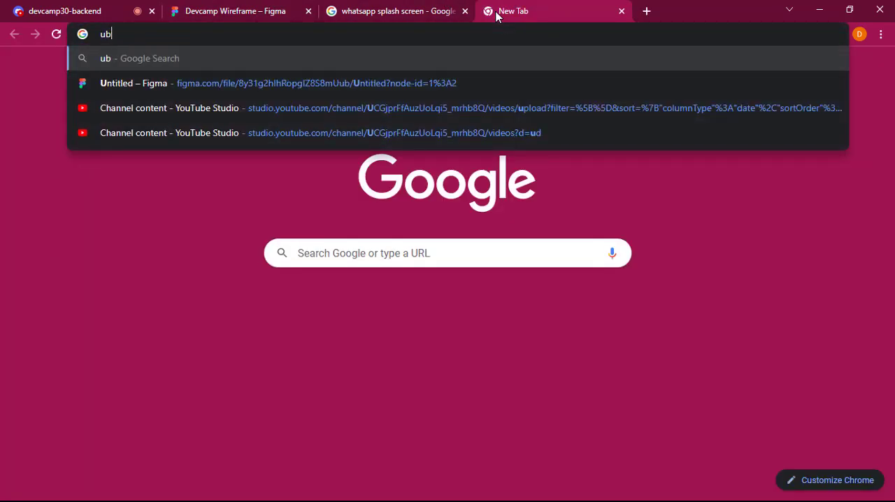
pyautogui.press('BackSpace')
pyautogui.press('BackSpace')
pyautogui.write('nplash')
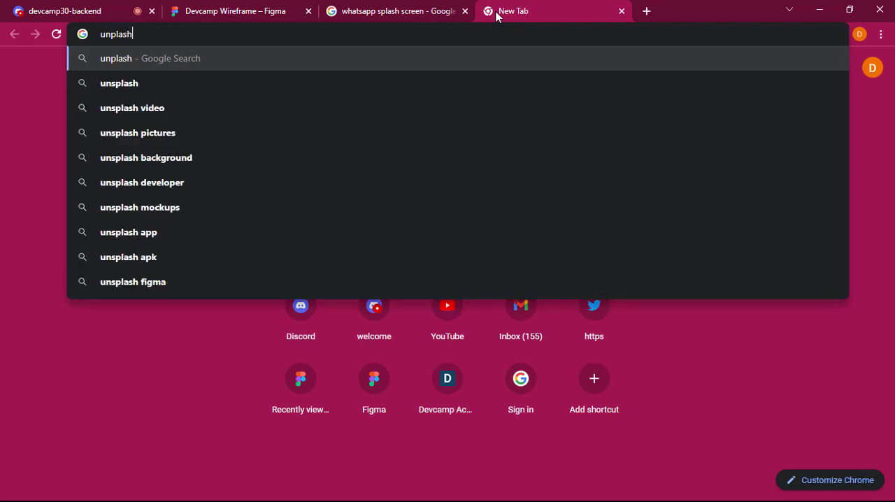
pyautogui.press('Return')
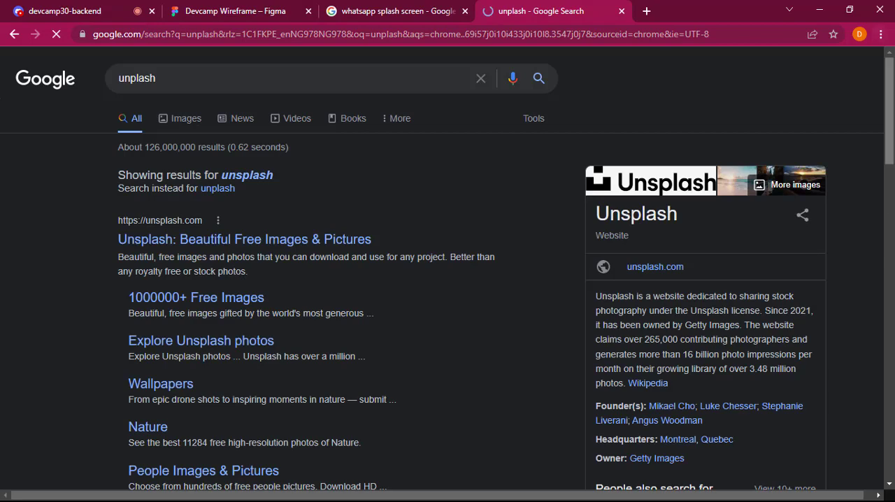
pyautogui.scroll(-2, 893, 163)
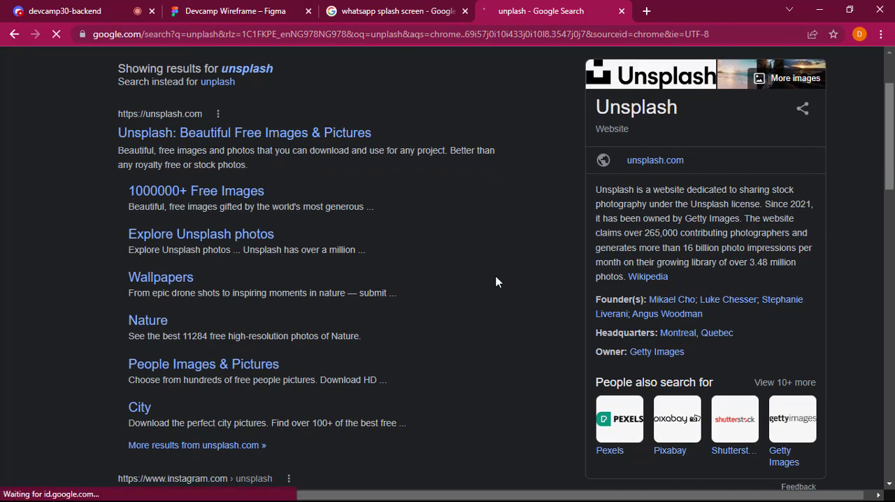
pyautogui.click(272, 141)
# Step: Check the classroom voice channels of the Devcamp Academy Server in Discord and return to Unsplash
pyautogui.click(37, 11)
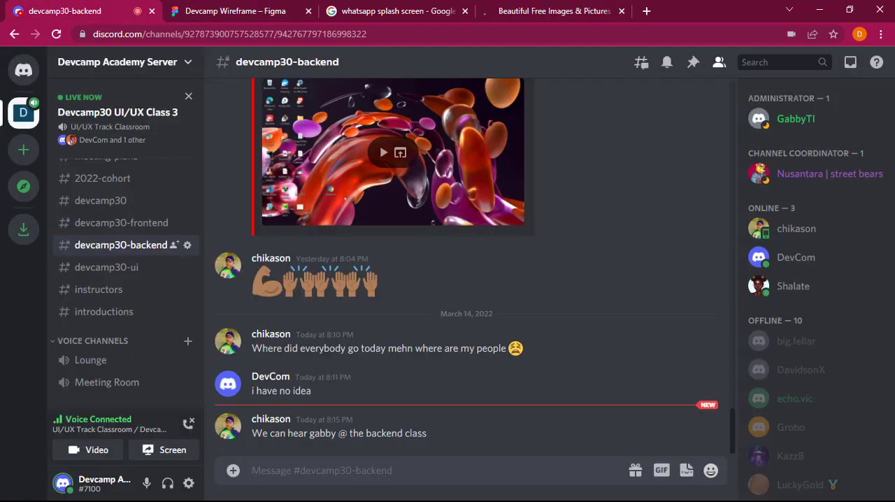
pyautogui.scroll(-5, 105, 317)
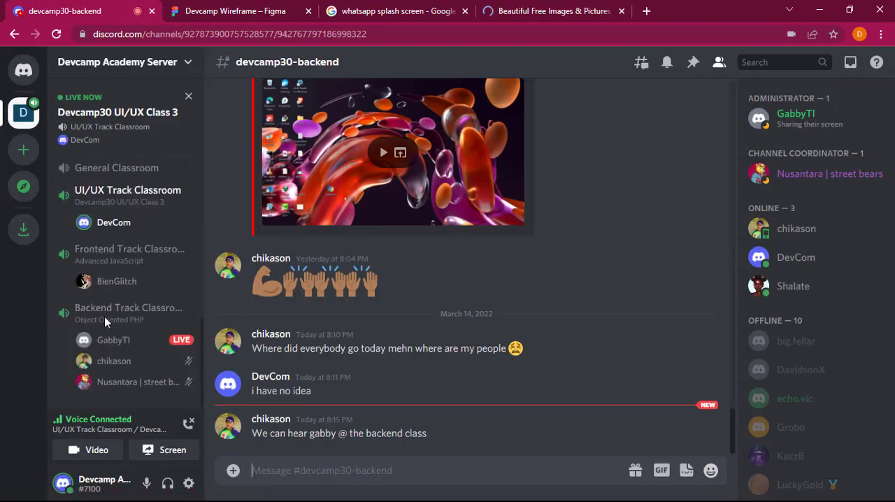
pyautogui.click(563, 5)
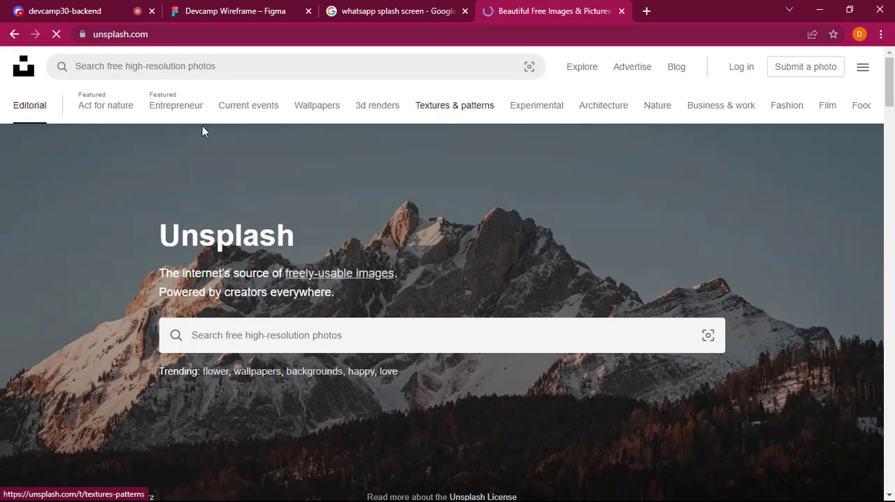
# Step: Download the green marbled pattern photo from Unsplash's Textures & patterns category and return to the Figma wireframe
pyautogui.click(460, 119)
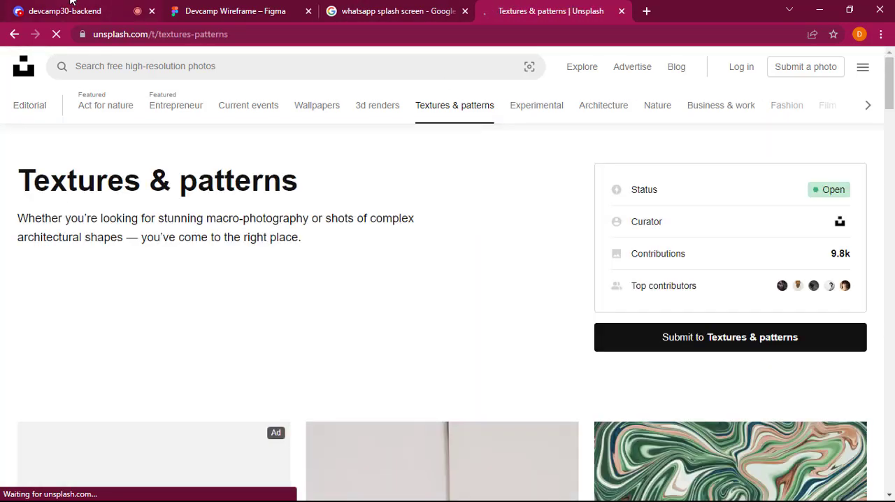
pyautogui.scroll(-3, 339, 210)
pyautogui.scroll(-2, 339, 210)
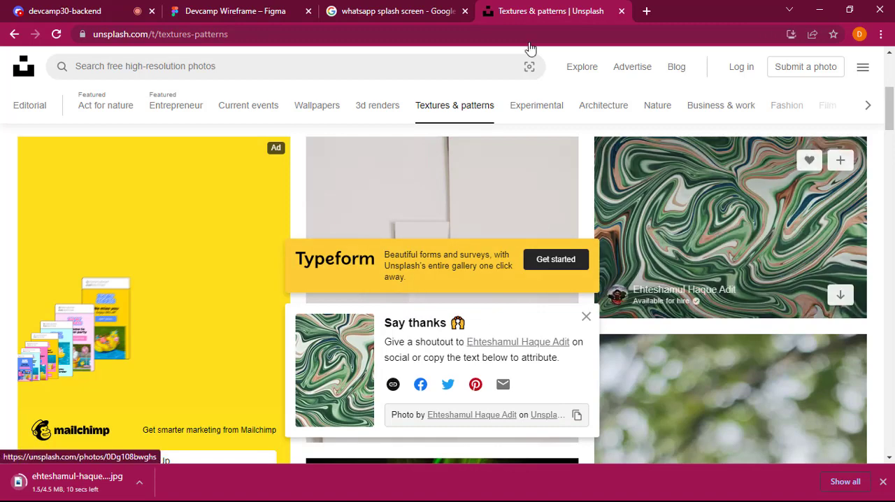
pyautogui.click(224, 10)
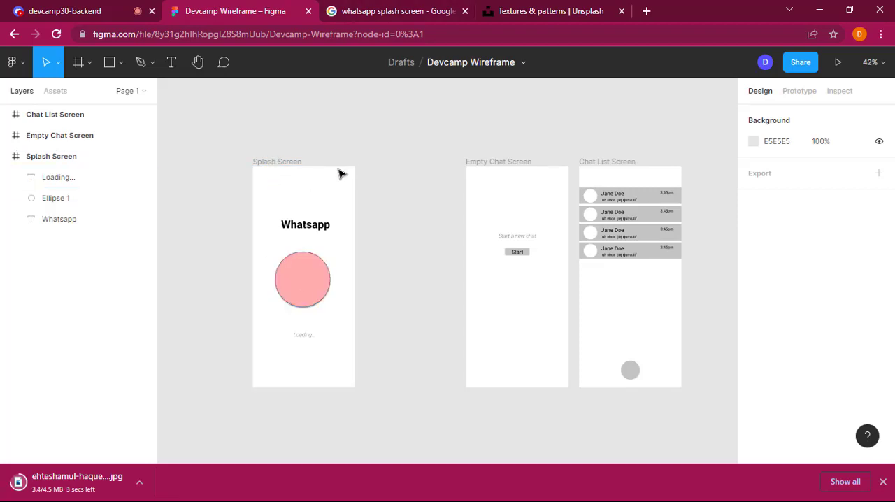
# Step: Try to place the downloaded green marbled image from the Downloads folder onto the Splash Screen frame, and undo the placement
pyautogui.click(283, 165)
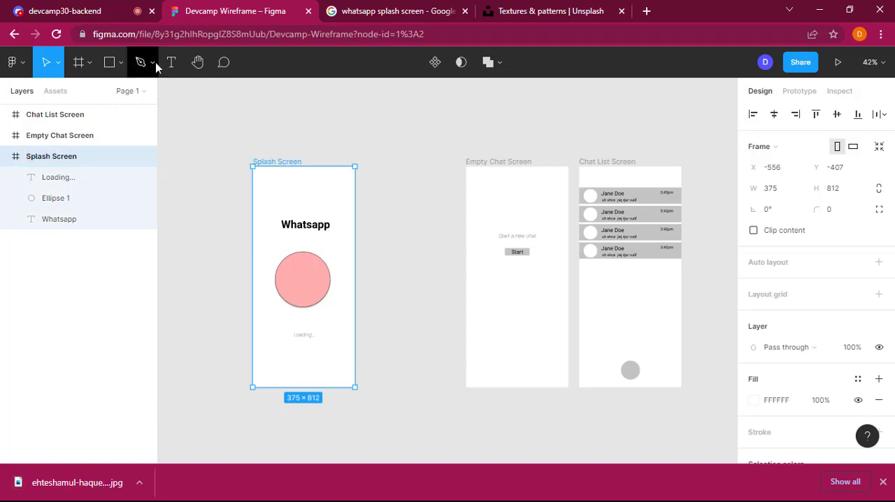
pyautogui.click(120, 64)
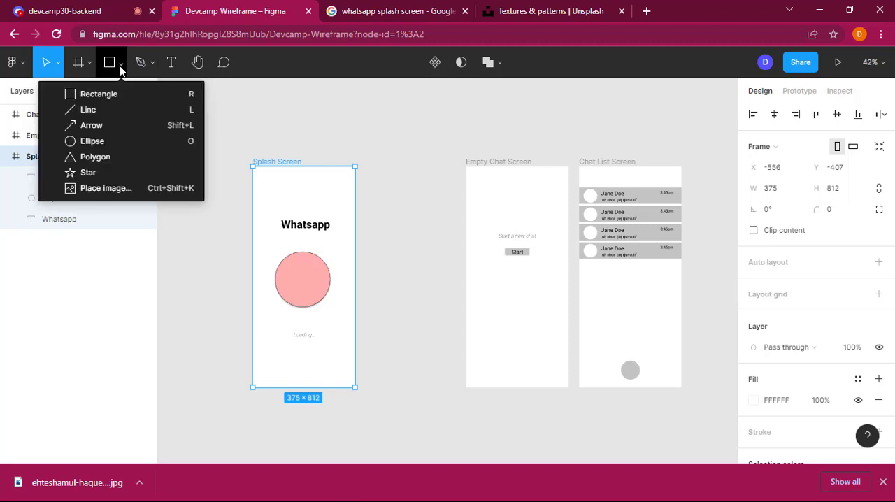
pyautogui.click(105, 188)
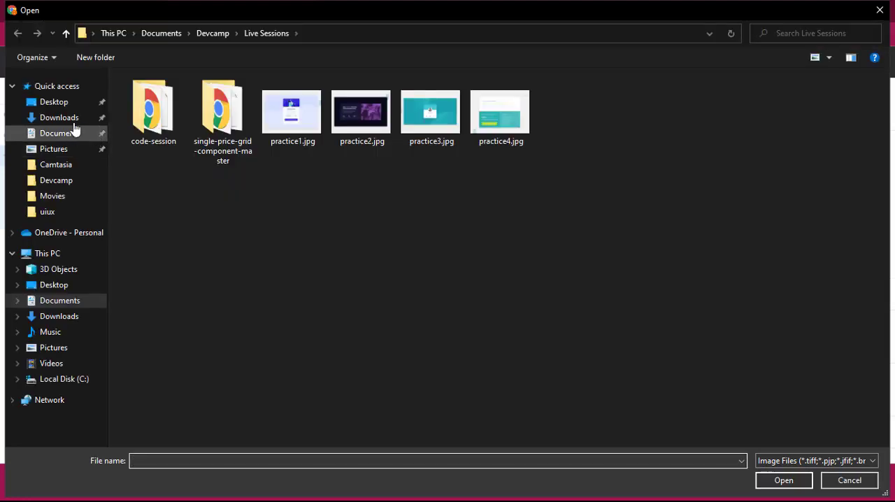
pyautogui.click(74, 119)
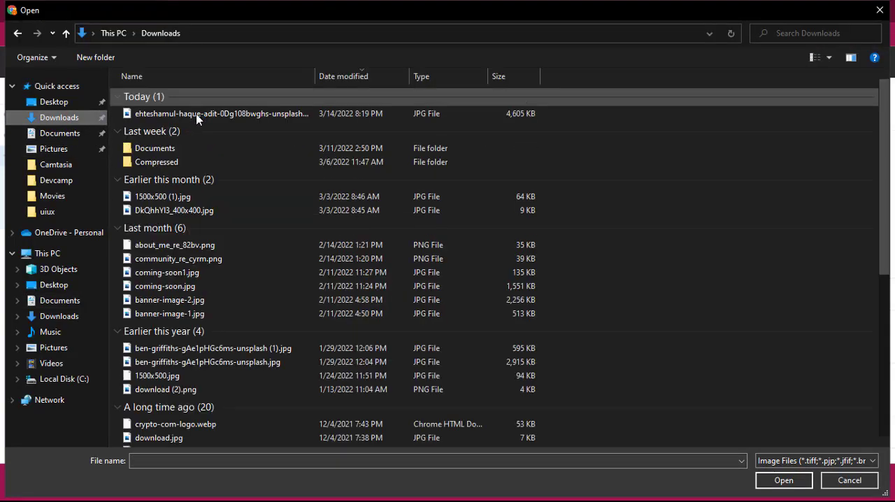
pyautogui.doubleClick(194, 115)
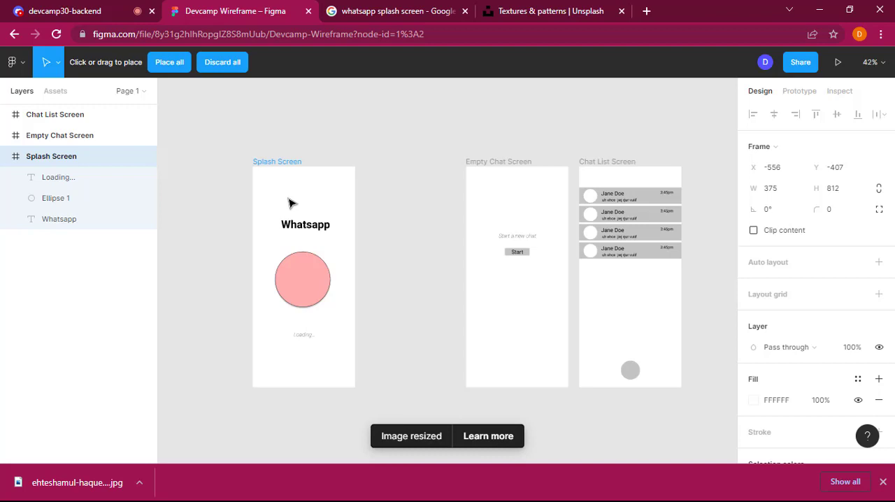
pyautogui.click(276, 163)
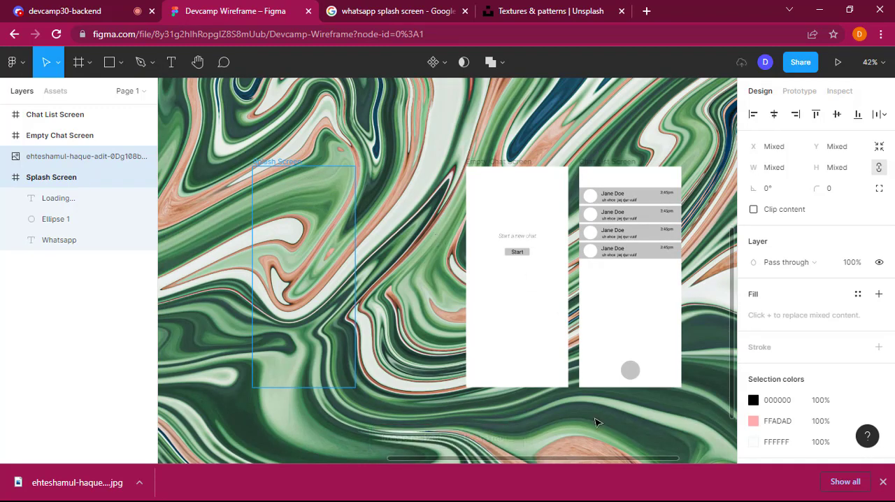
pyautogui.hotkey('ctrl', 'z')
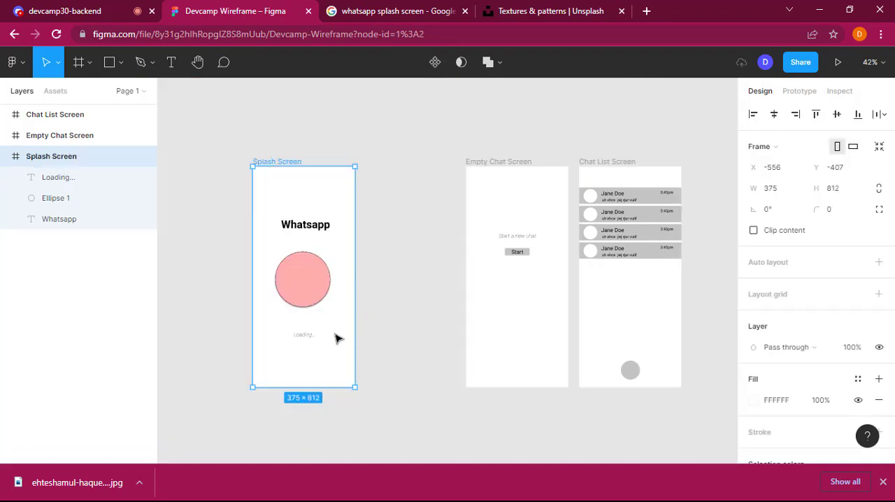
pyautogui.click(457, 272)
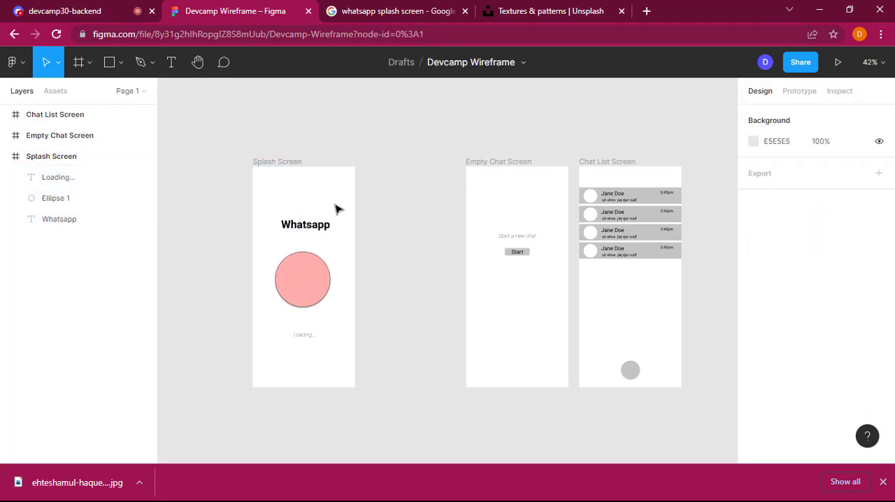
# Step: Draw a rectangle about 529 × 796 on the empty canvas above the Splash Screen frame
pyautogui.scroll(5, 337, 209)
pyautogui.scroll(-1, 336, 212)
pyautogui.click(114, 63)
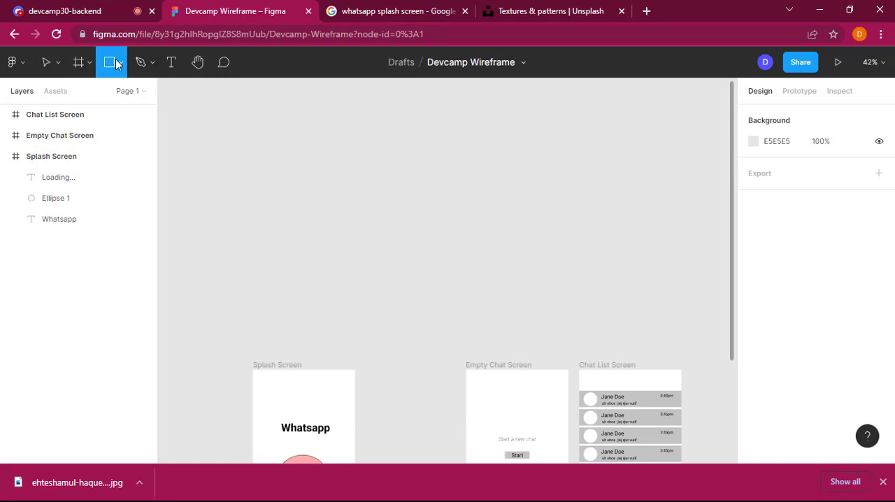
pyautogui.click(122, 64)
pyautogui.click(112, 92)
pyautogui.moveTo(280, 112)
pyautogui.mouseDown()
pyautogui.moveTo(384, 310)
pyautogui.moveTo(423, 329)
pyautogui.mouseUp()
pyautogui.rightClick(377, 219)
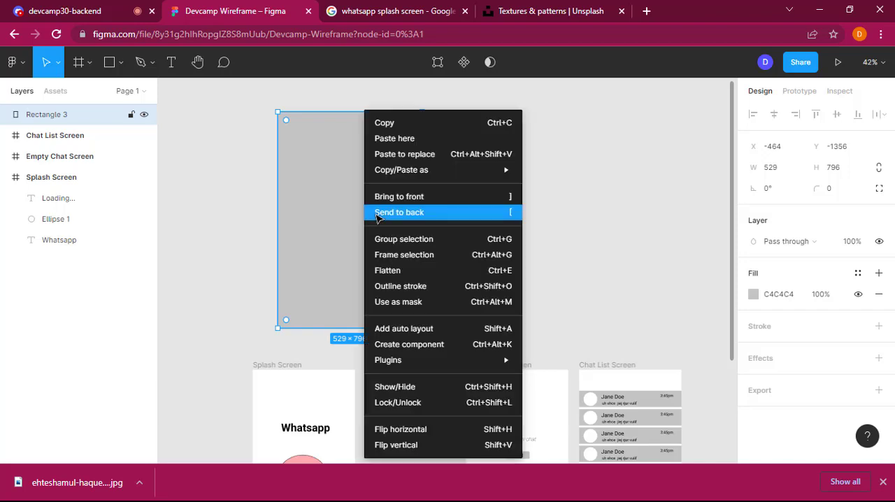
pyautogui.press('Escape')
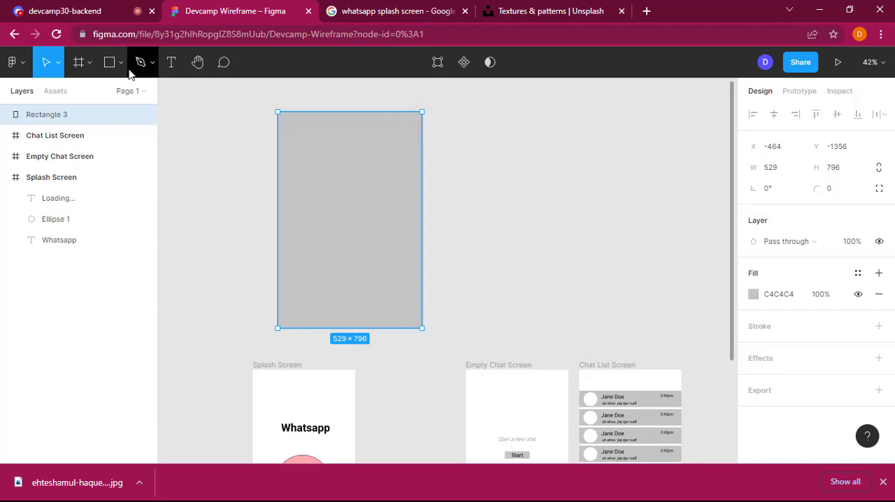
# Step: Fill the rectangle above the Splash Screen frame with the downloaded image ehteshamul-haque-adit-0Dg108bwghs-unsplash.jpg from the Downloads folder
pyautogui.click(121, 62)
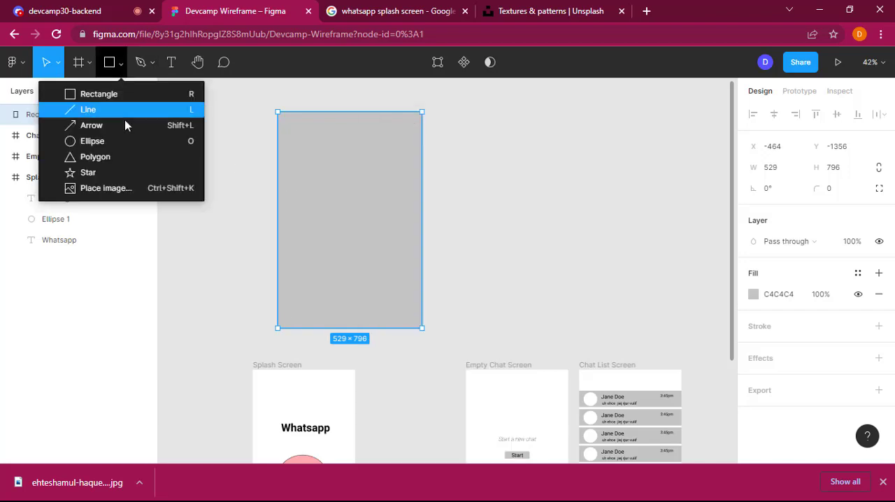
pyautogui.click(112, 190)
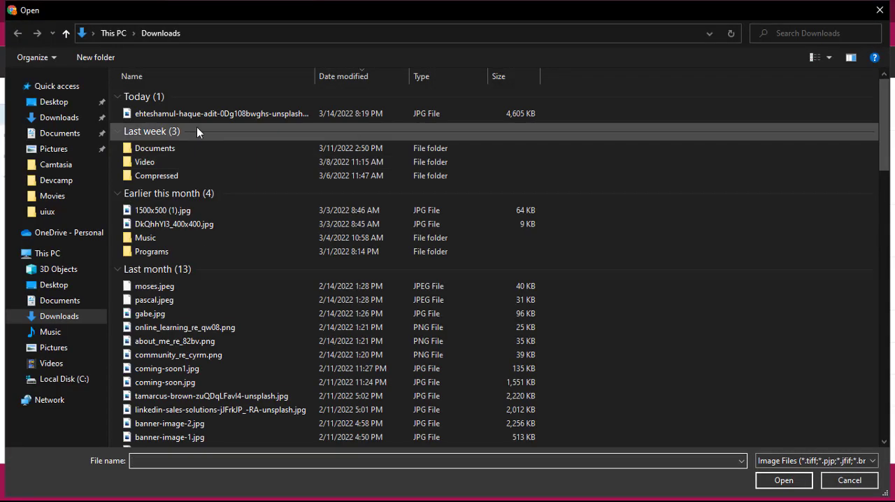
pyautogui.click(196, 115)
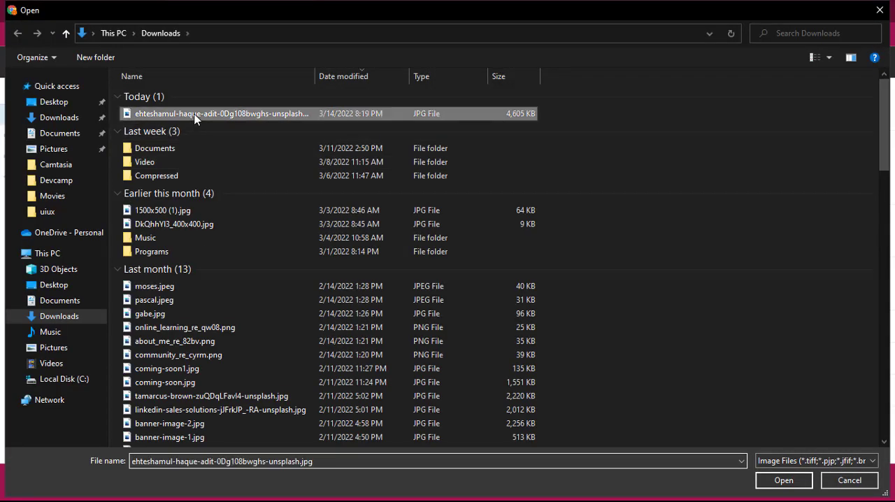
pyautogui.doubleClick(195, 115)
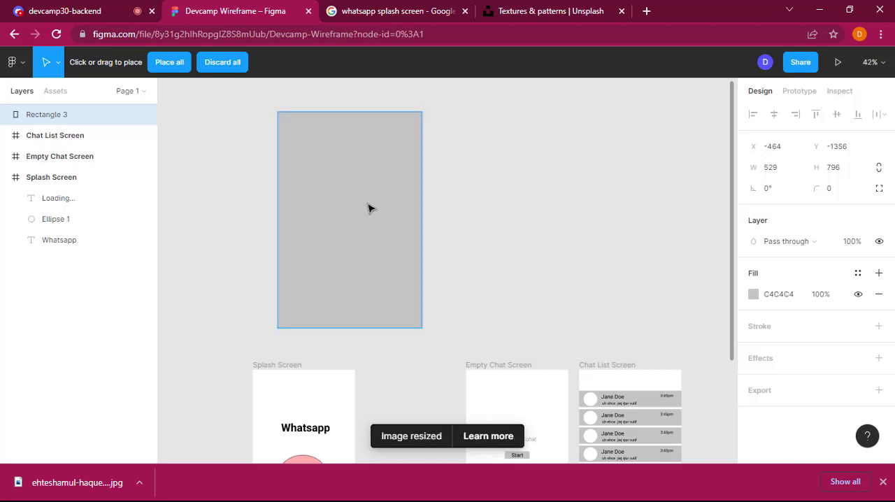
pyautogui.click(361, 202)
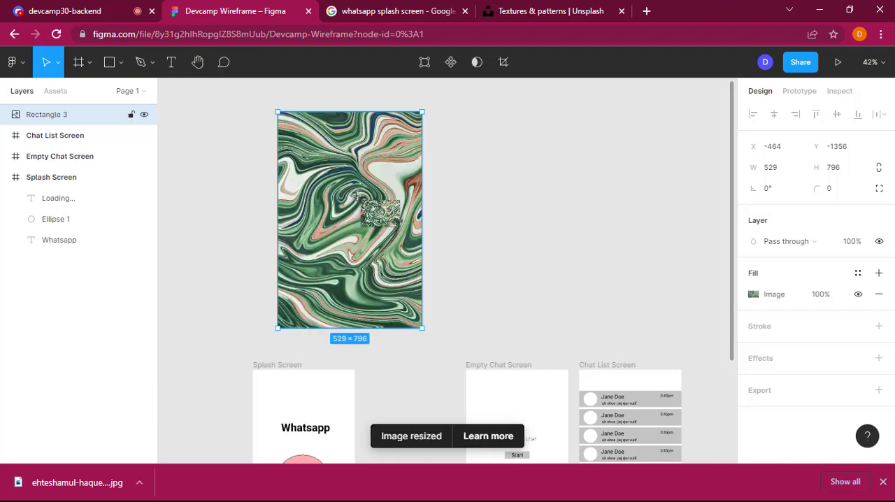
pyautogui.click(529, 282)
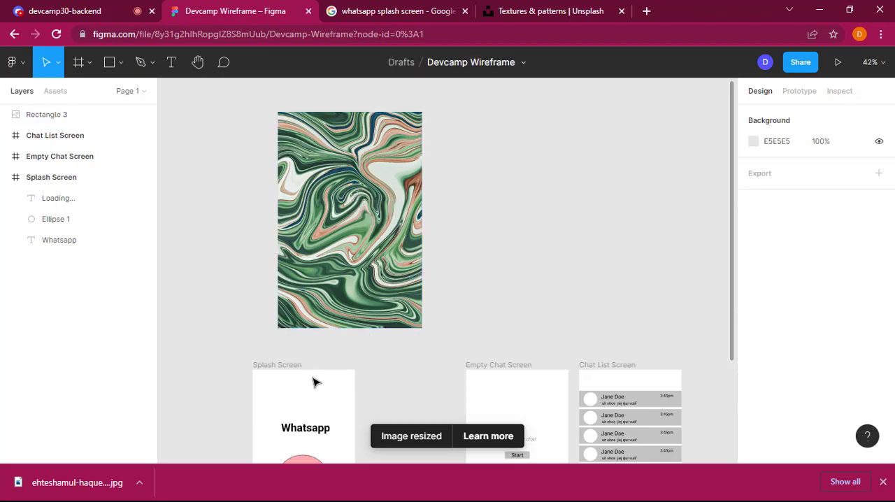
# Step: Move the pink circle out of the Splash Screen frame and back between the Whatsapp title and the Loading text, at about X 86, Y 320
pyautogui.scroll(-3, 516, 190)
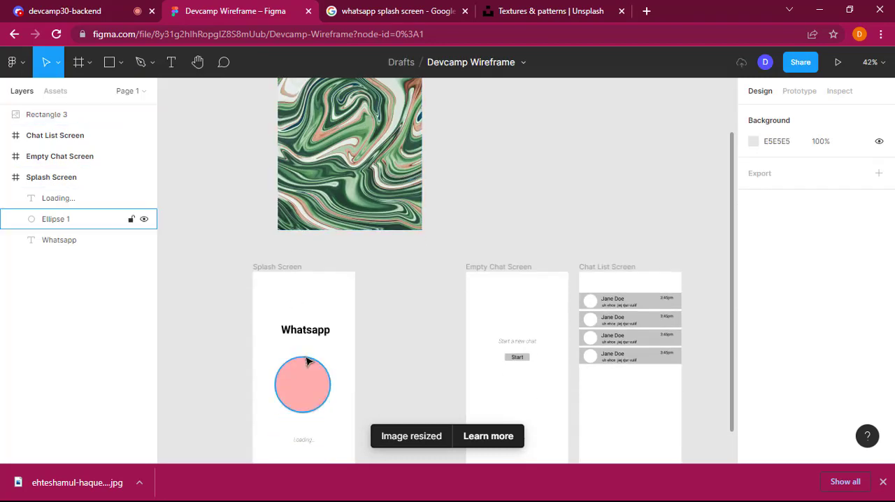
pyautogui.moveTo(312, 396); pyautogui.dragTo(440, 374)
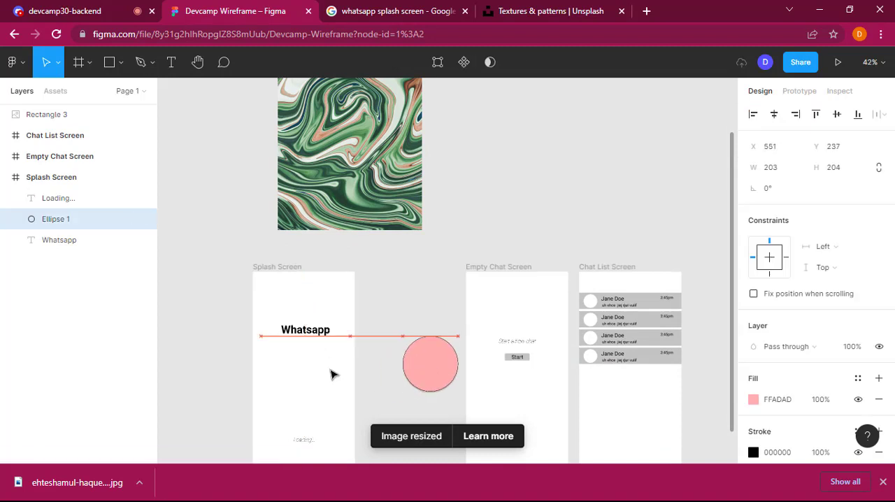
pyautogui.click(308, 334)
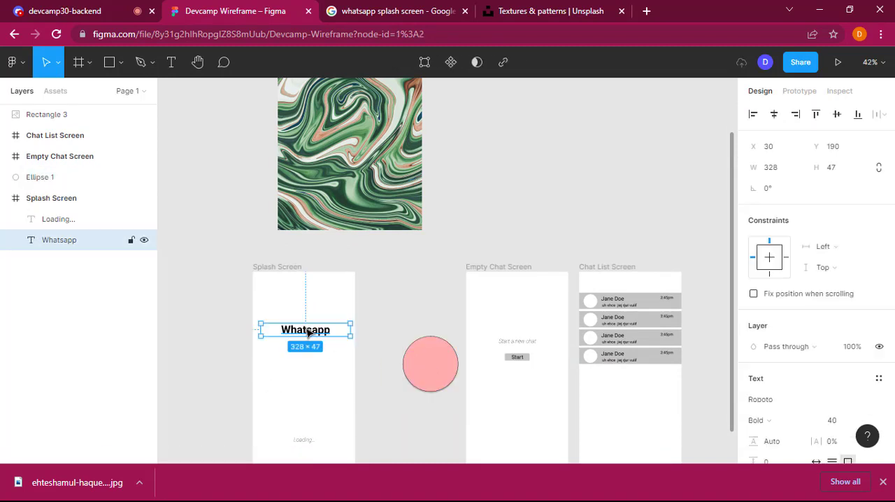
pyautogui.moveTo(409, 375); pyautogui.dragTo(299, 398)
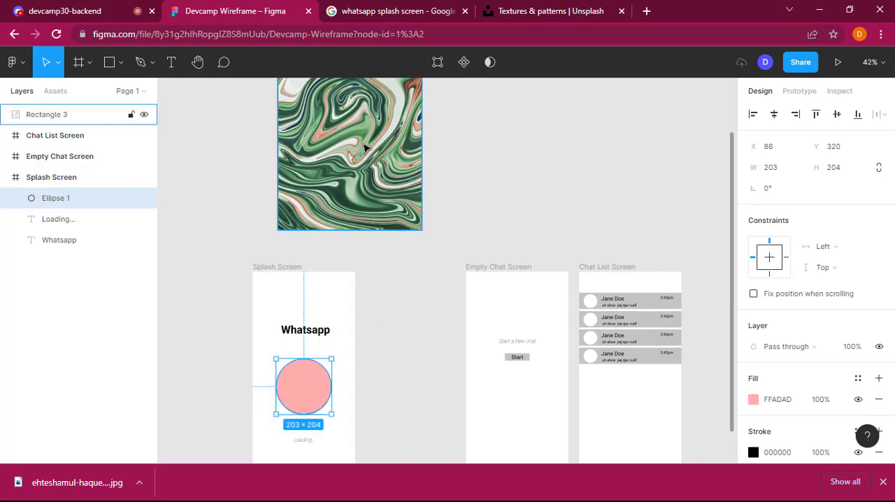
# Step: Move the marbled image rectangle into the Splash Screen frame, aligned with its upper-left corner at X 0, Y 0
pyautogui.moveTo(365, 148); pyautogui.dragTo(341, 405)
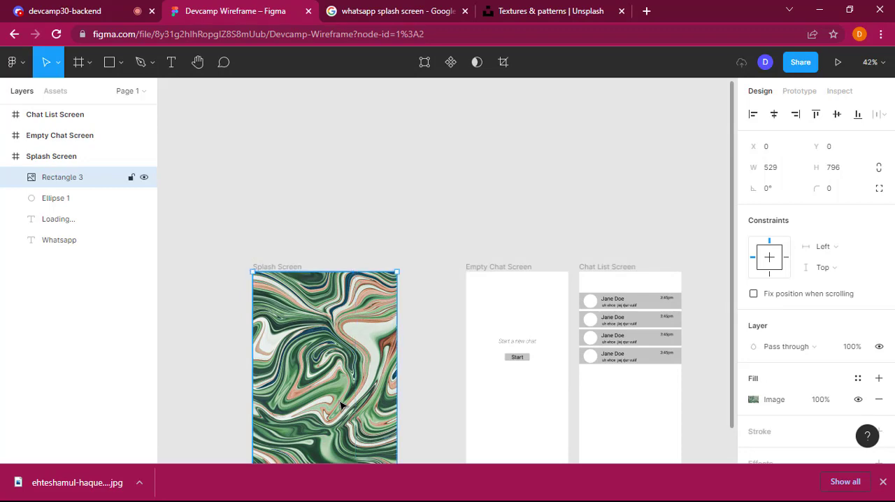
pyautogui.scroll(-5, 371, 255)
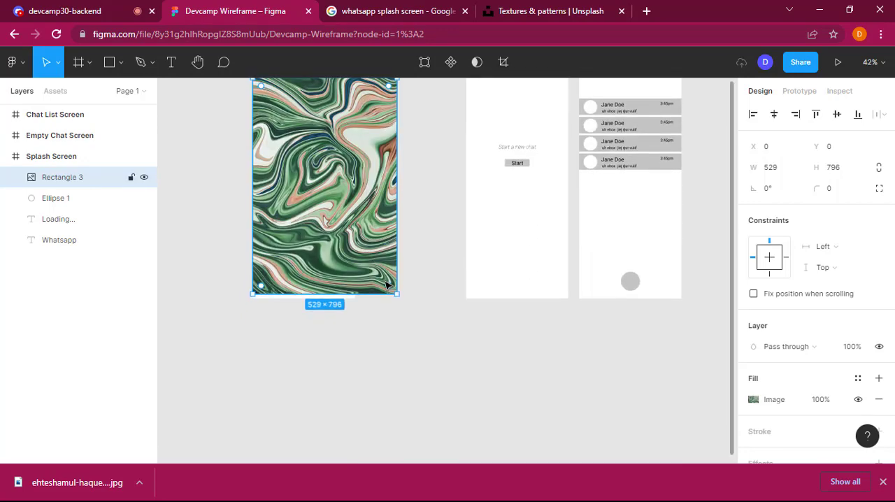
pyautogui.scroll(2, 385, 218)
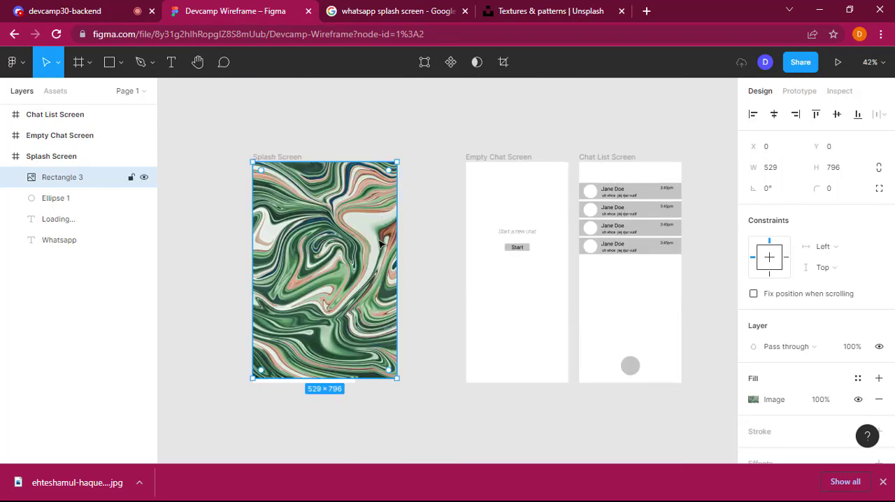
# Step: Send the marbled image behind the Splash Screen's other elements and narrow it to the frame's width of 375
pyautogui.rightClick(368, 241)
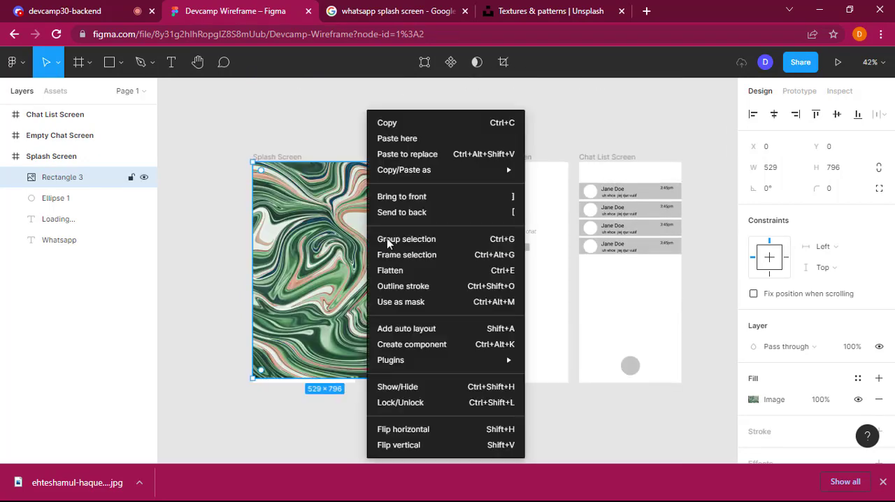
pyautogui.click(421, 213)
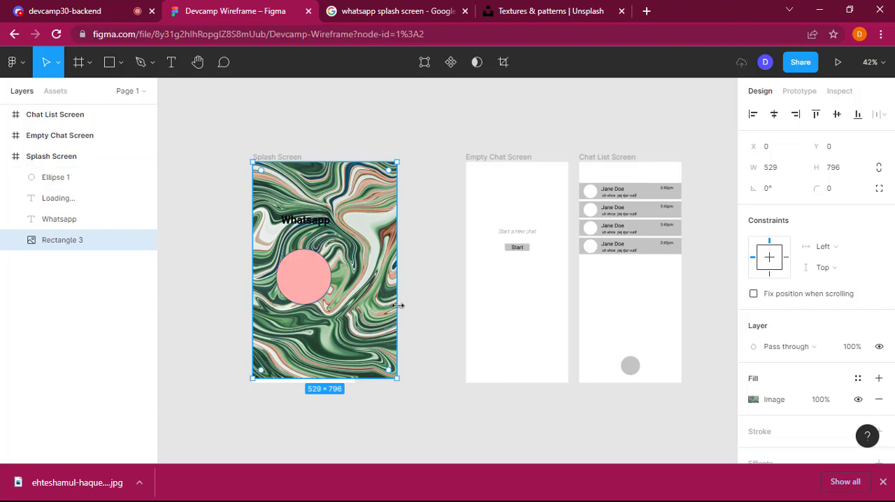
pyautogui.moveTo(402, 301); pyautogui.dragTo(356, 308)
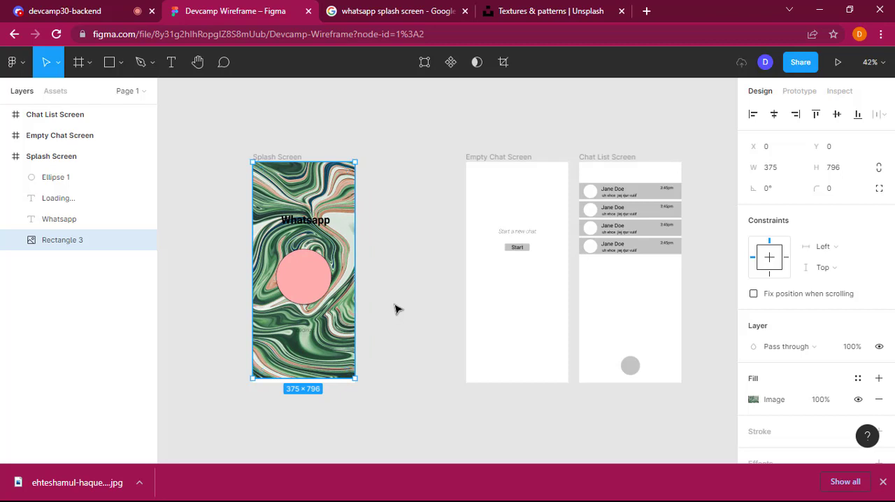
# Step: Recolour the Whatsapp title on the Splash Screen, trying light pink and light blue shades before setting its fill to white FFFFFF
pyautogui.click(307, 224)
pyautogui.doubleClick(308, 224)
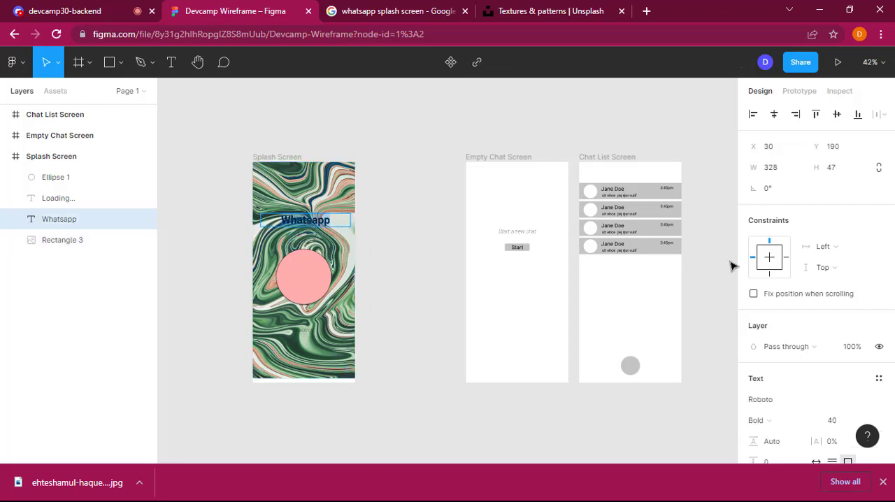
pyautogui.scroll(-2, 780, 415)
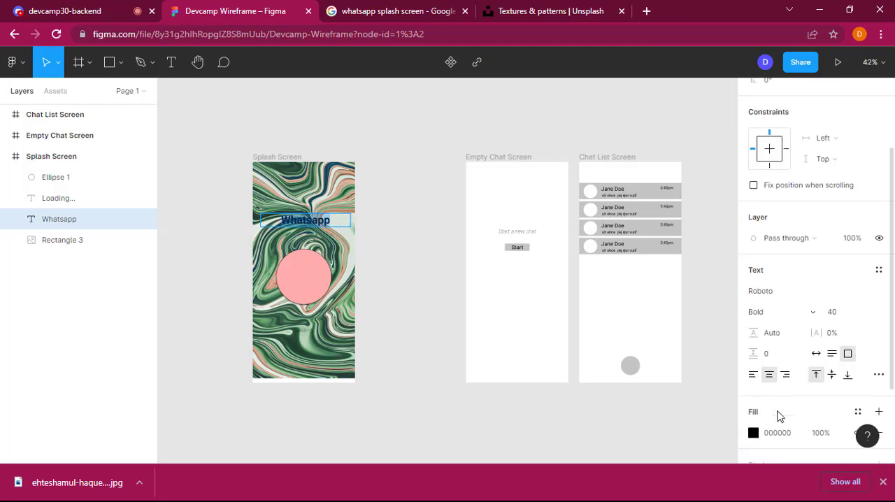
pyautogui.click(778, 406)
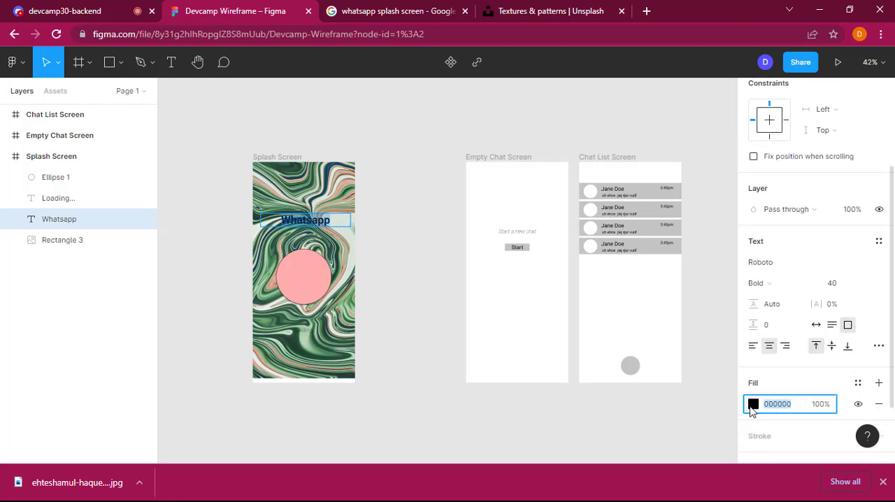
pyautogui.click(754, 405)
pyautogui.click(590, 146)
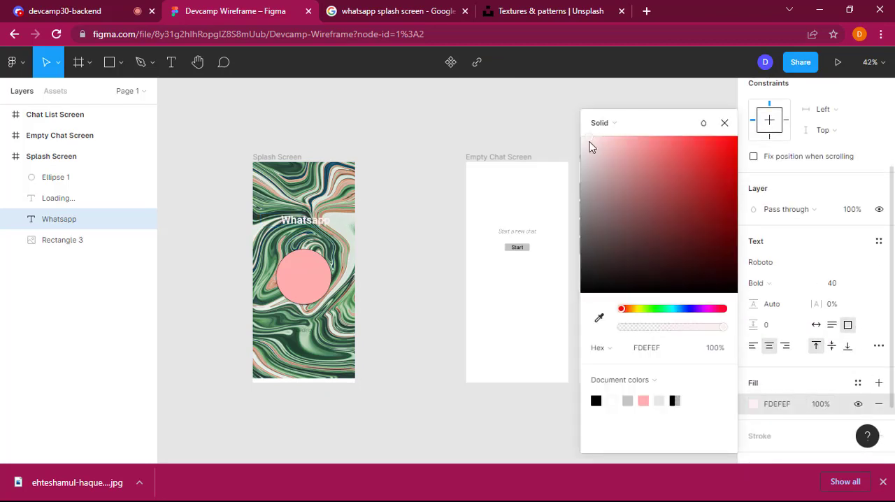
pyautogui.moveTo(590, 146)
pyautogui.mouseDown()
pyautogui.moveTo(584, 184)
pyautogui.moveTo(613, 137)
pyautogui.mouseUp()
pyautogui.moveTo(678, 159)
pyautogui.mouseDown()
pyautogui.moveTo(711, 144)
pyautogui.moveTo(746, 260)
pyautogui.moveTo(676, 313)
pyautogui.mouseUp()
pyautogui.moveTo(672, 261); pyautogui.dragTo(676, 113)
pyautogui.click(678, 308)
pyautogui.click(676, 257)
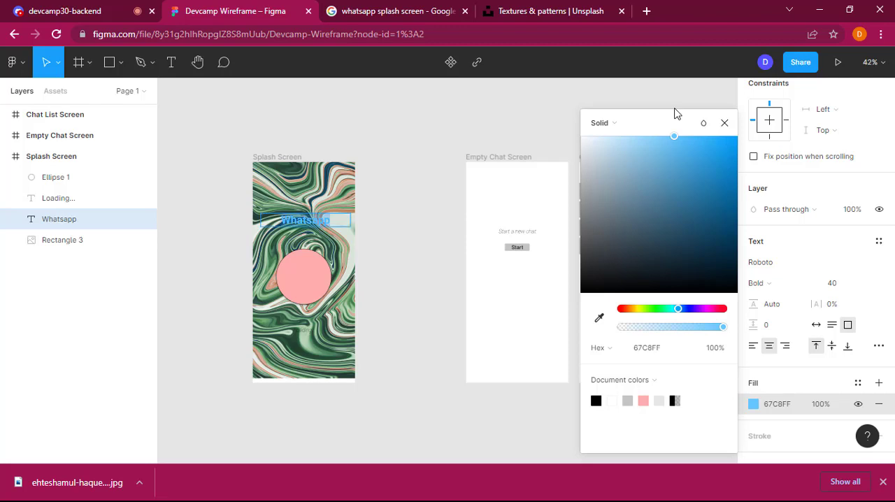
pyautogui.moveTo(675, 131)
pyautogui.mouseDown()
pyautogui.moveTo(680, 145)
pyautogui.moveTo(568, 163)
pyautogui.moveTo(570, 87)
pyautogui.mouseUp()
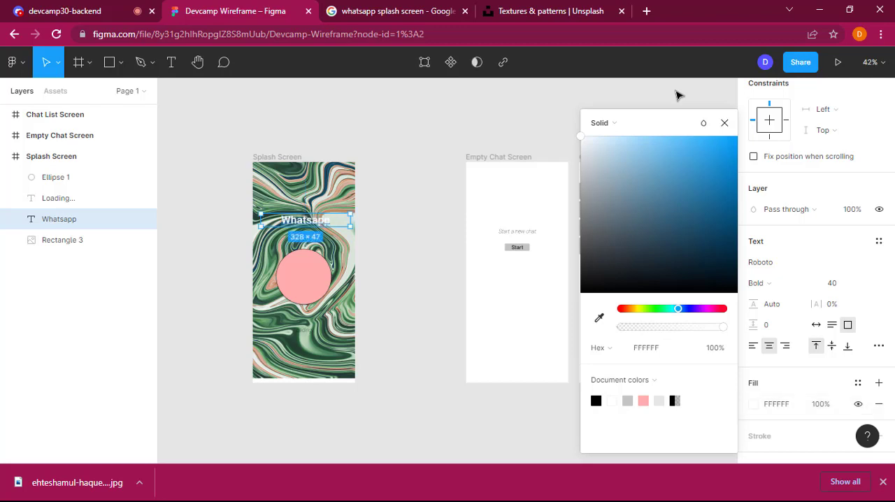
pyautogui.click(406, 373)
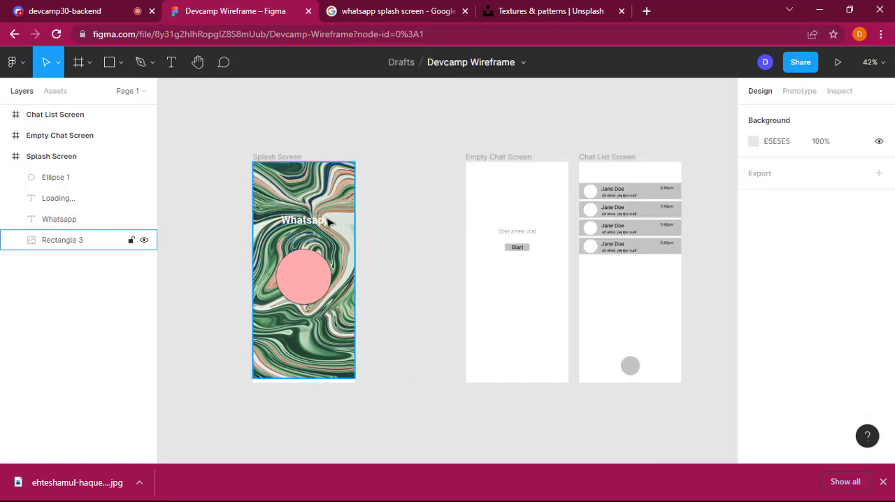
# Step: Inspect the Whatsapp title's fill colour in the colour picker, and deselect the title
pyautogui.click(317, 222)
pyautogui.scroll(-2, 759, 402)
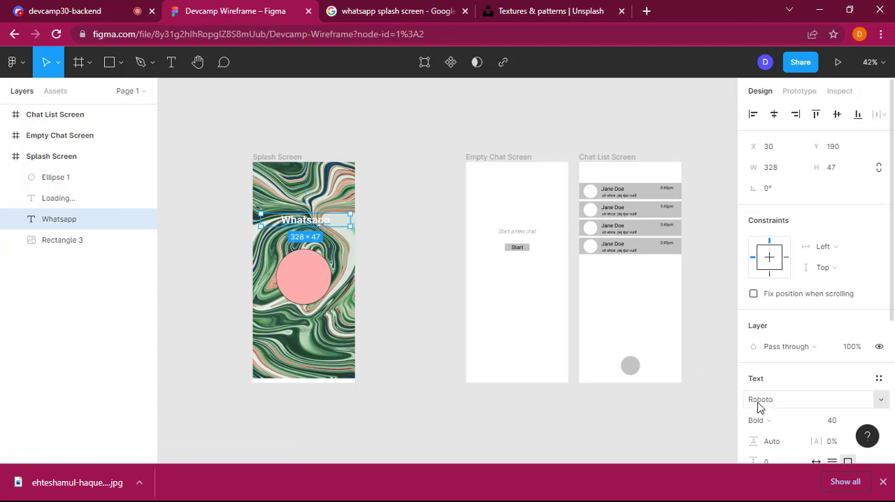
pyautogui.scroll(-3, 789, 389)
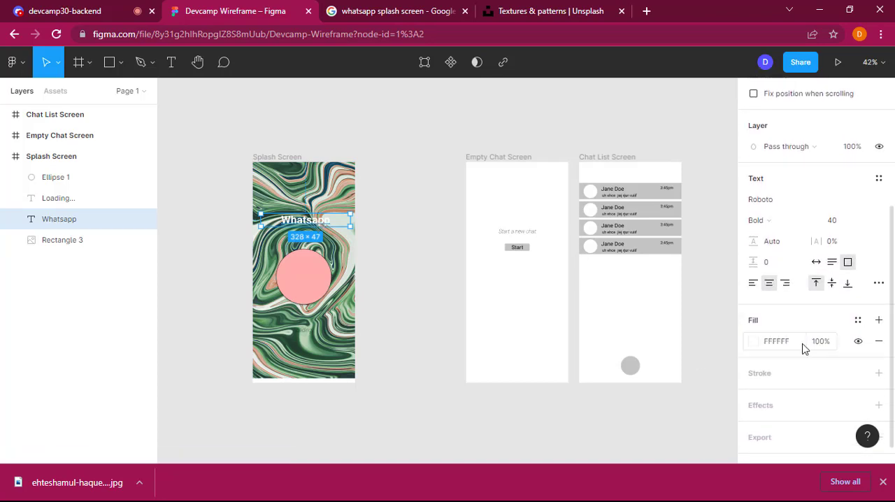
pyautogui.click(755, 342)
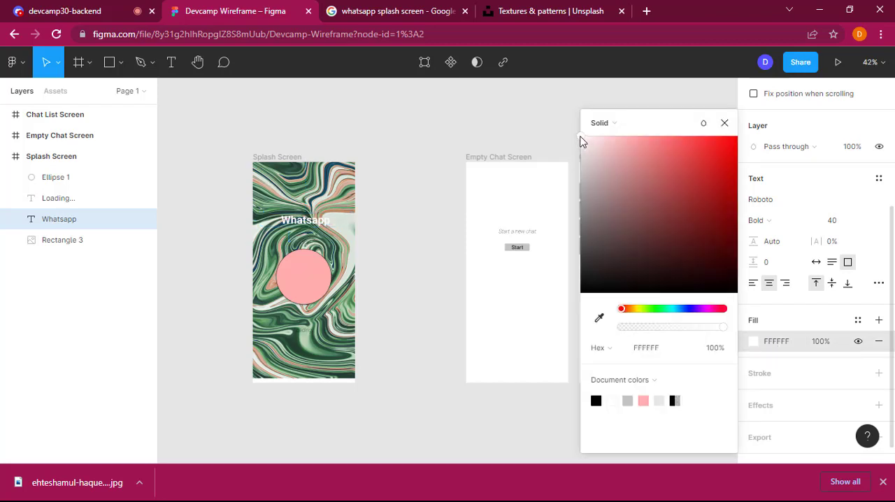
pyautogui.click(468, 149)
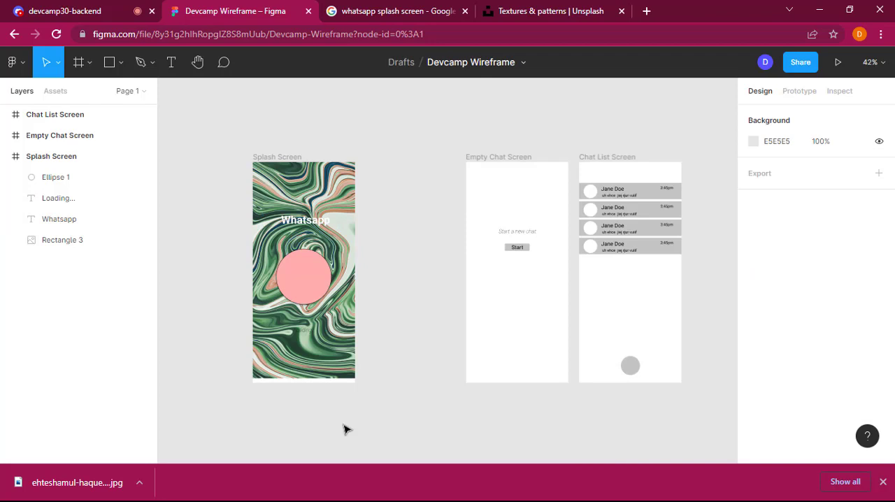
# Step: Switch to Discord and check the classroom voice channels and unread text channels of the Devcamp Academy Server
pyautogui.click(120, 5)
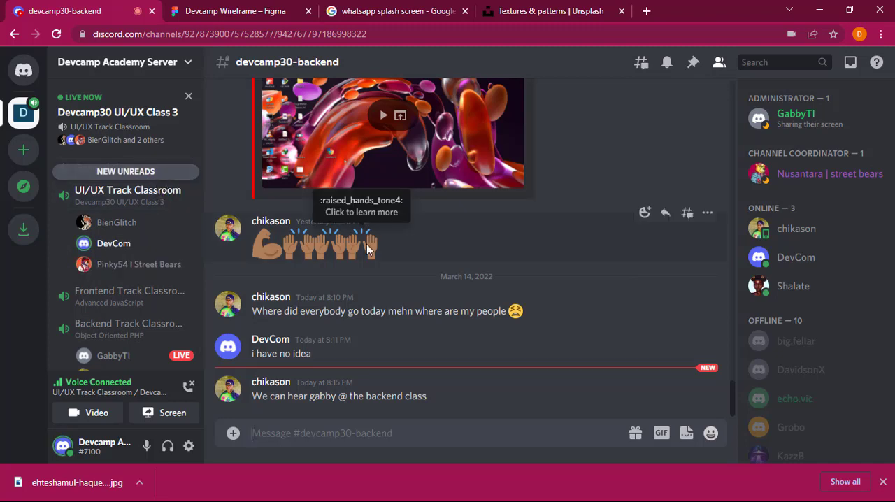
pyautogui.scroll(-2, 121, 295)
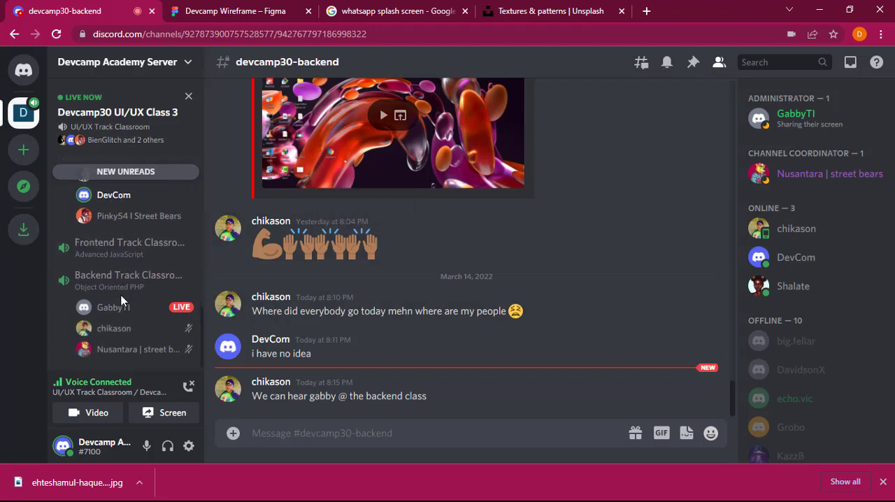
pyautogui.scroll(3, 121, 296)
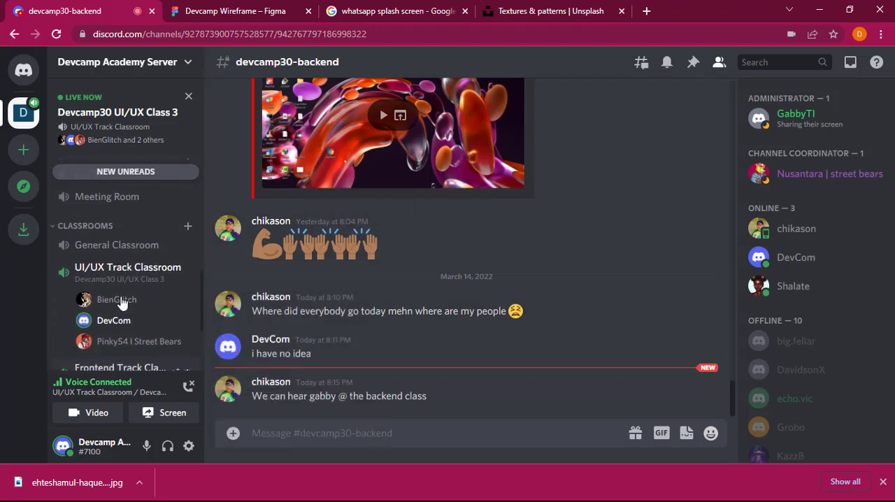
pyautogui.scroll(3, 120, 299)
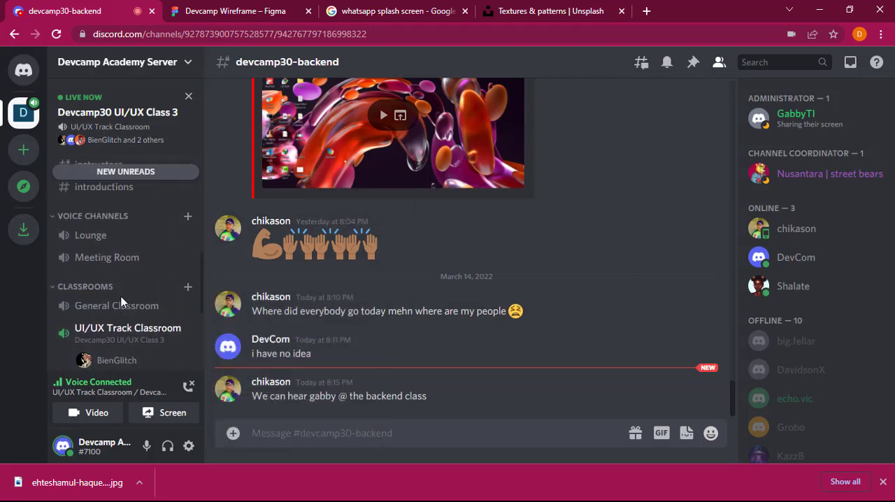
pyautogui.click(134, 172)
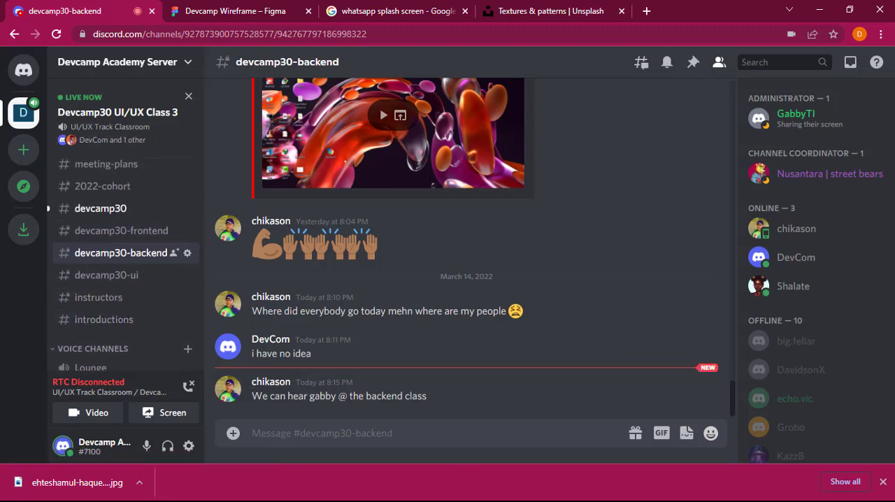
# Step: Dismiss the browser's downloads bar and mute the microphone in the Discord voice connection
pyautogui.click(883, 481)
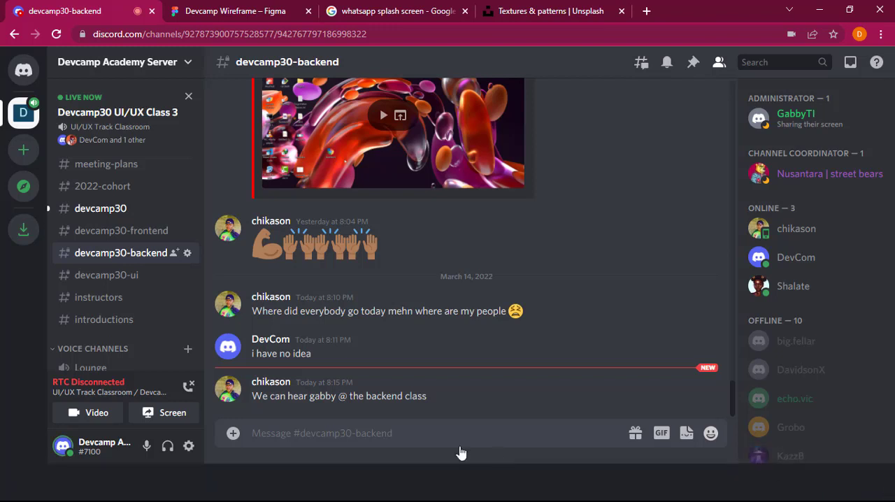
pyautogui.scroll(-4, 121, 394)
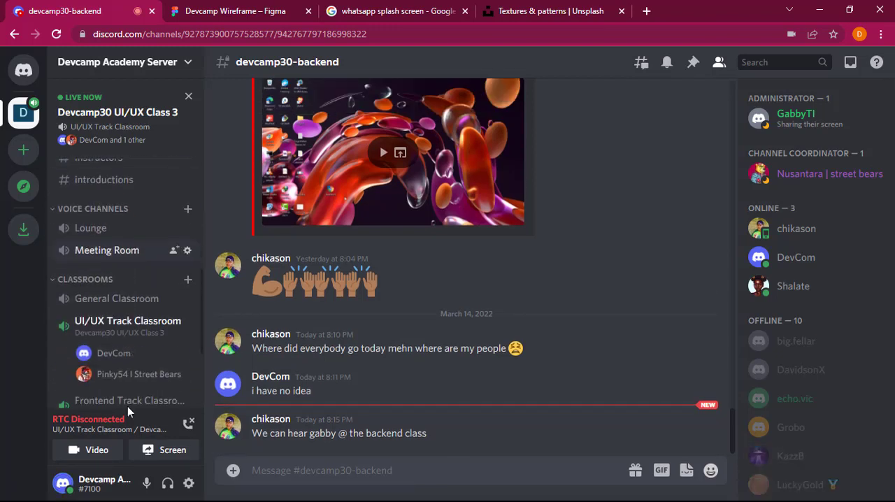
pyautogui.click(147, 484)
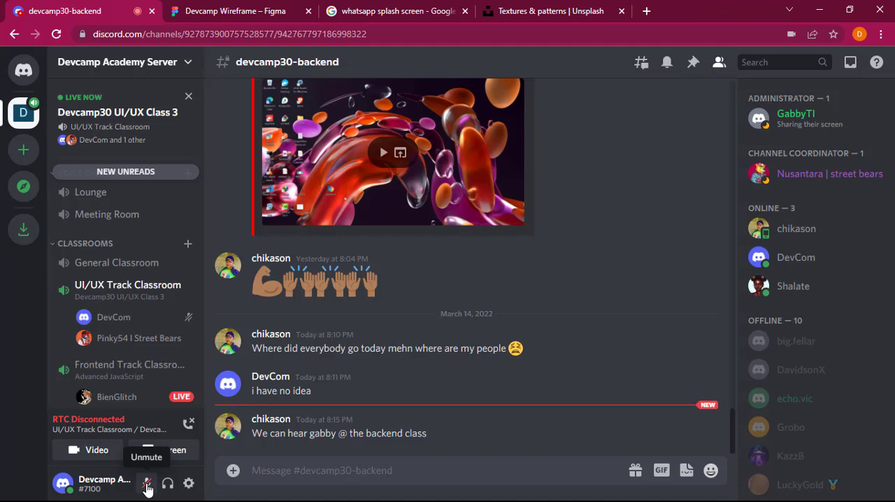
# Step: Unmute the microphone in the Discord voice connection and share the entire screen
pyautogui.click(147, 486)
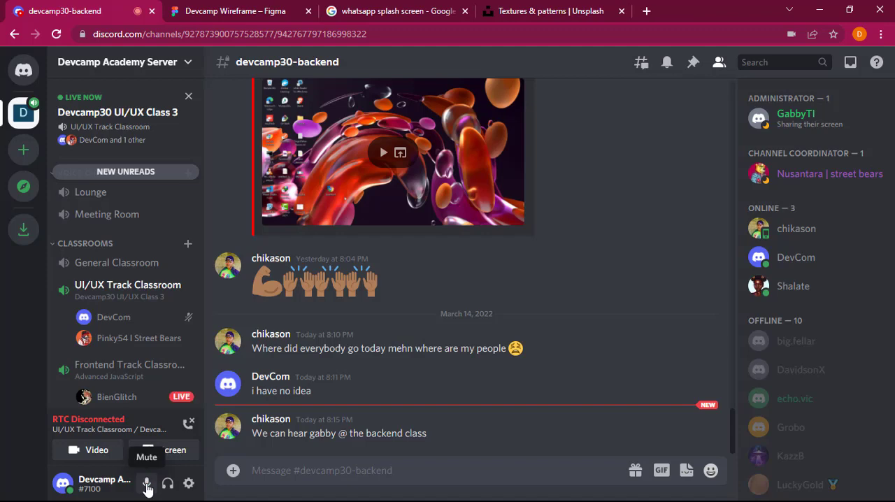
pyautogui.click(175, 456)
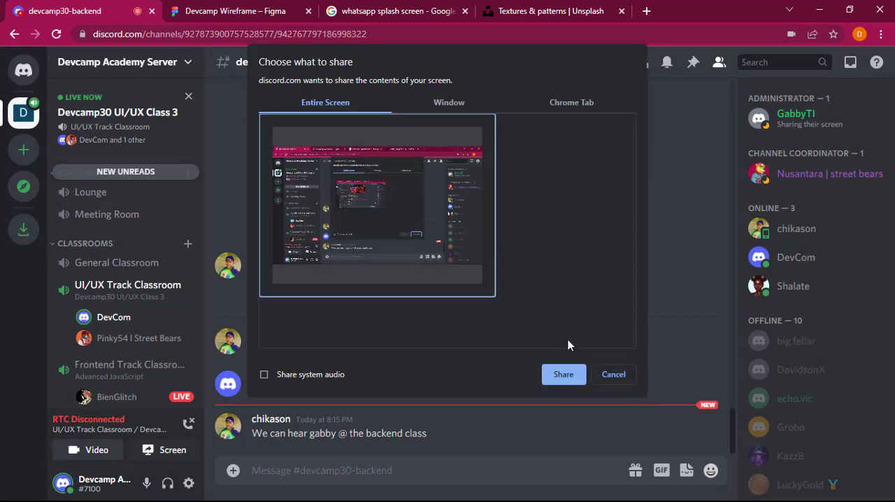
pyautogui.click(570, 376)
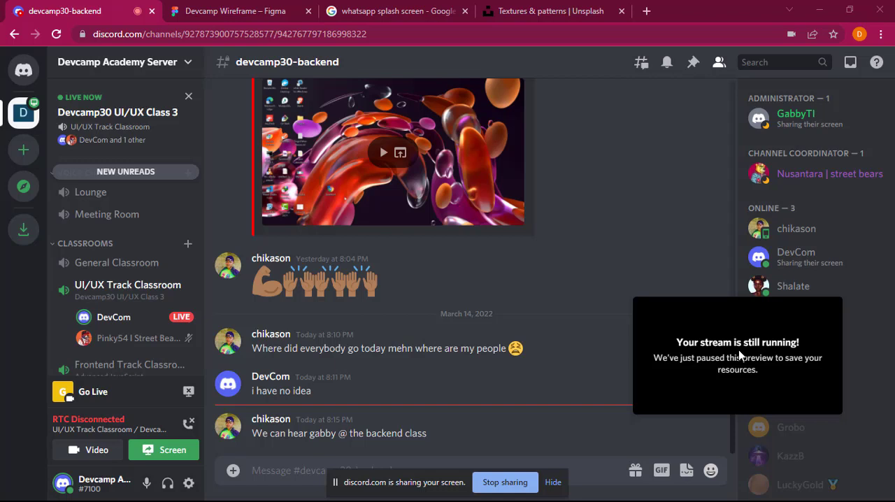
# Step: Check the participants in the frontend and backend track classrooms, and briefly mute and unmute the microphone
pyautogui.scroll(-3, 152, 337)
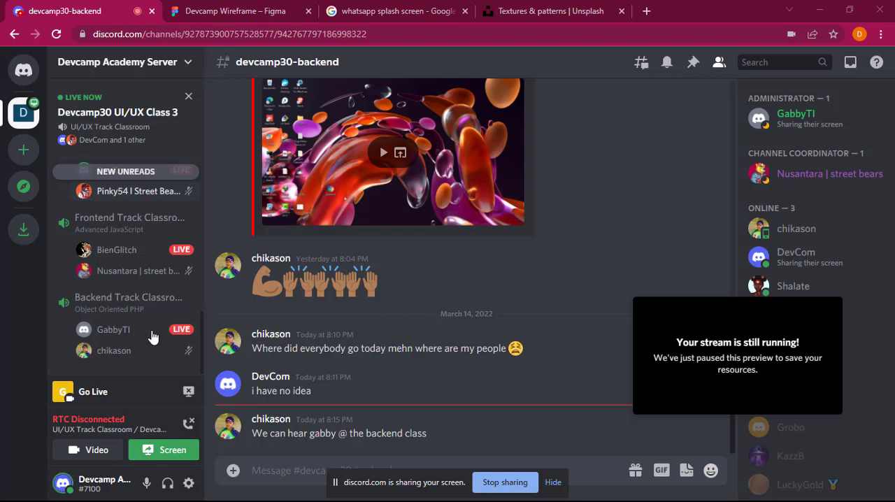
pyautogui.click(107, 250)
pyautogui.scroll(1, 108, 262)
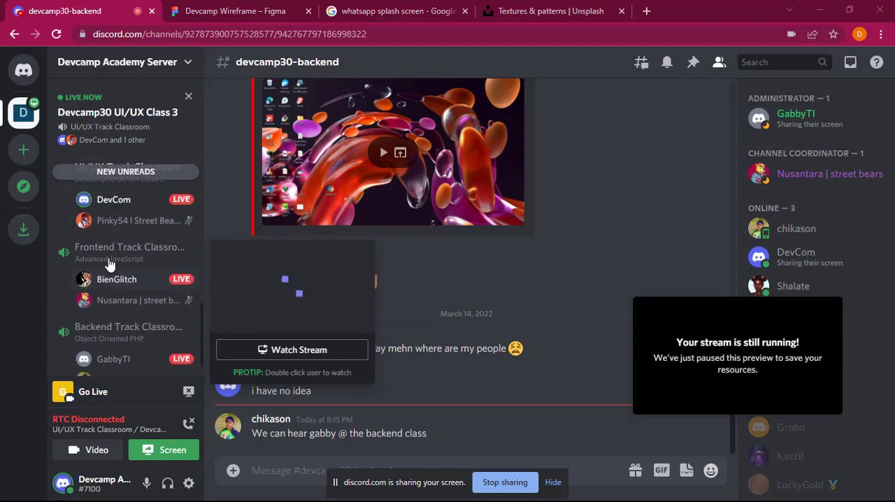
pyautogui.click(127, 283)
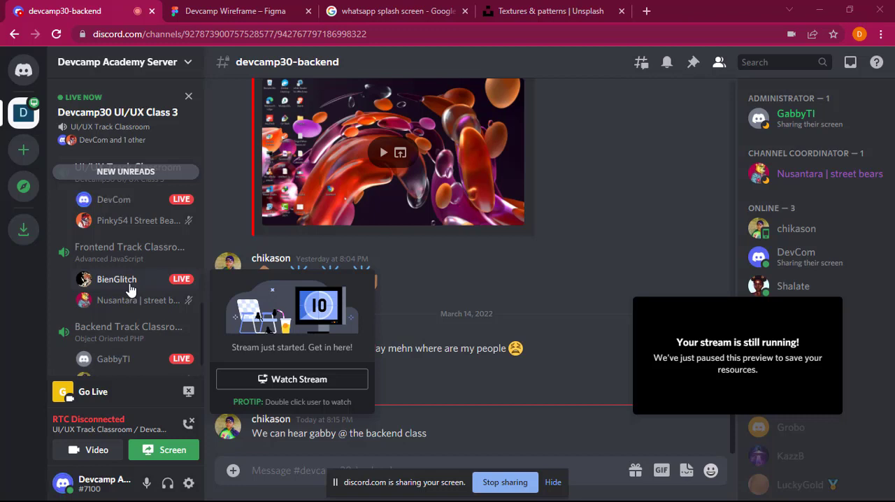
pyautogui.click(147, 483)
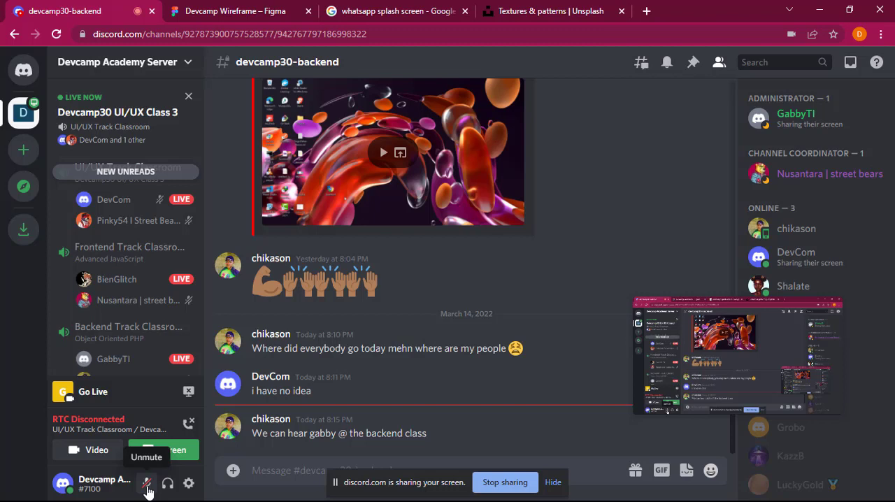
pyautogui.click(147, 488)
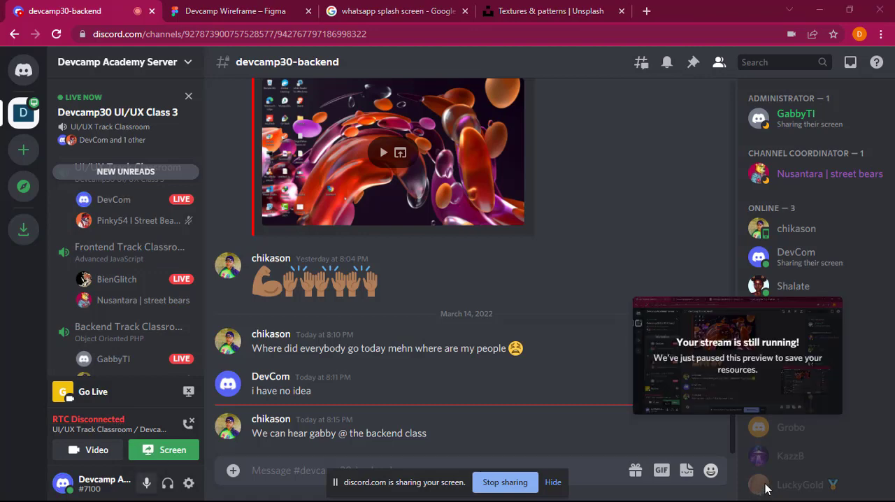
# Step: Inspect the voice connection's status details and disconnect from the UI/UX Track Classroom without ending the event
pyautogui.press('super')
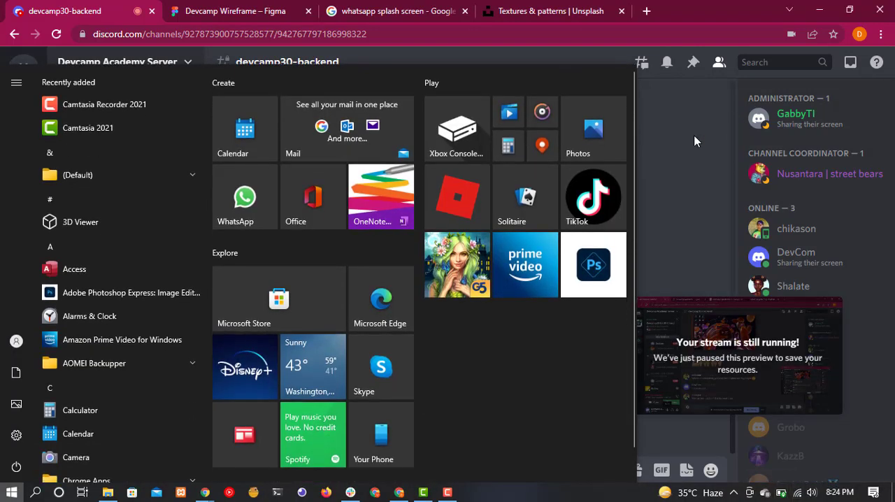
pyautogui.click(694, 141)
pyautogui.doubleClick(109, 422)
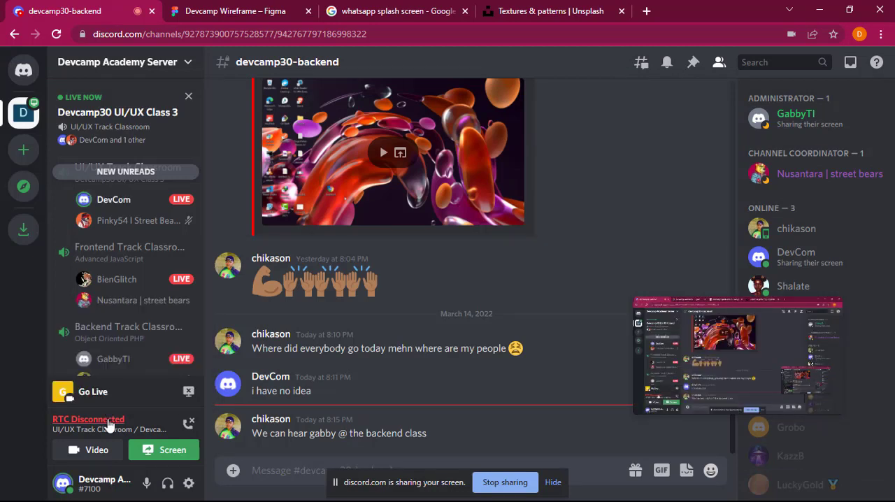
pyautogui.click(109, 422)
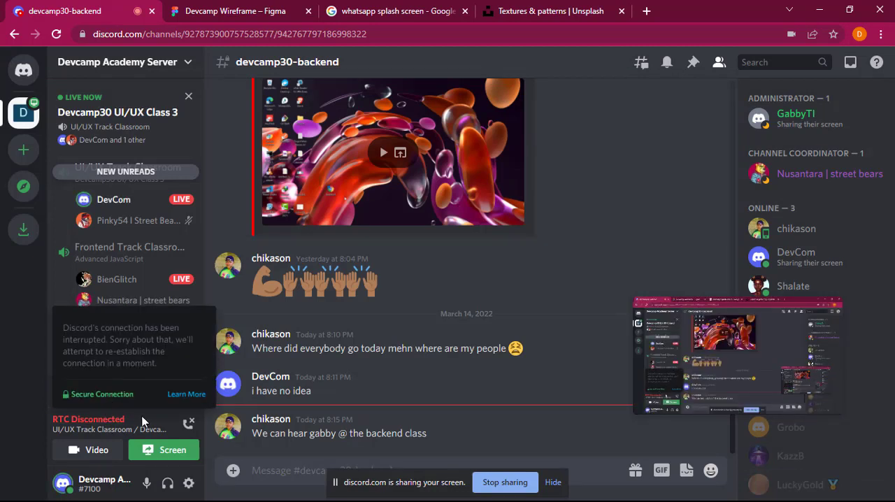
pyautogui.click(188, 425)
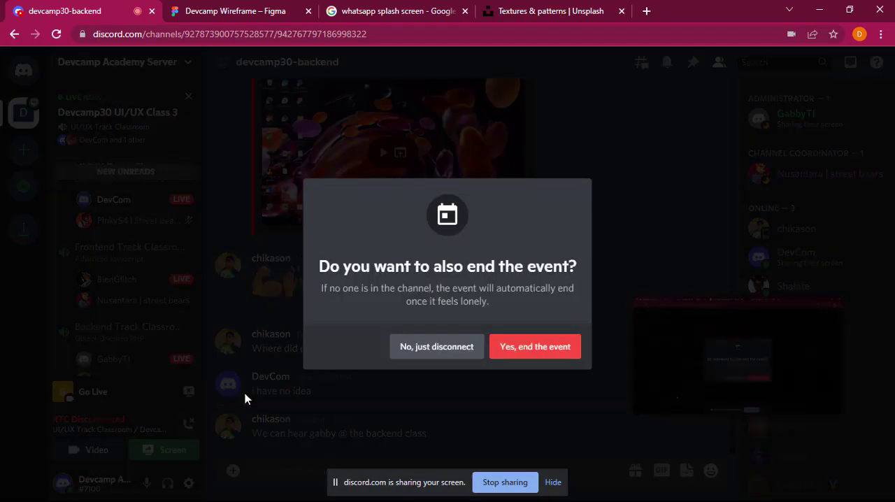
pyautogui.click(454, 350)
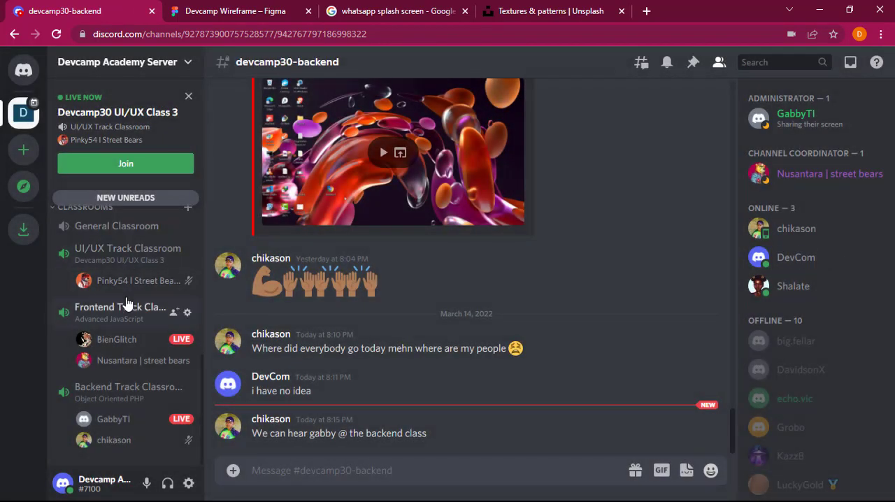
# Step: Rejoin the UI/UX Track Classroom, share the entire screen again and open the channel's call view
pyautogui.click(127, 253)
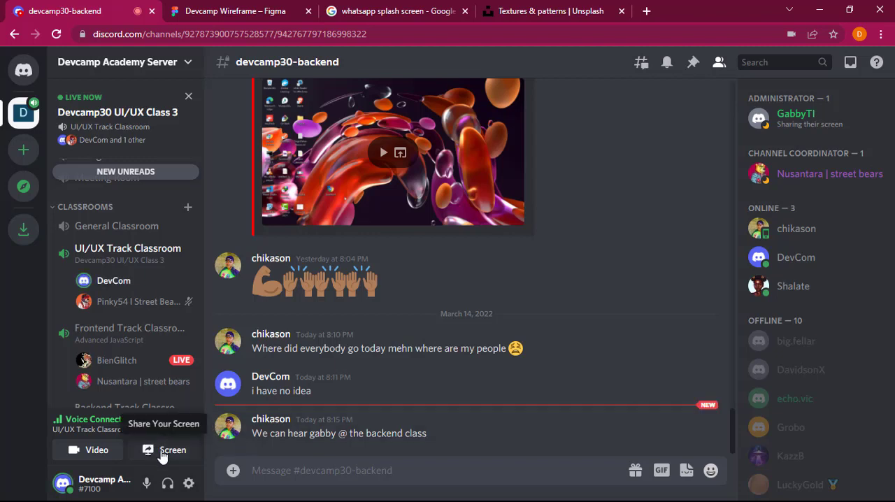
pyautogui.click(146, 452)
pyautogui.click(400, 210)
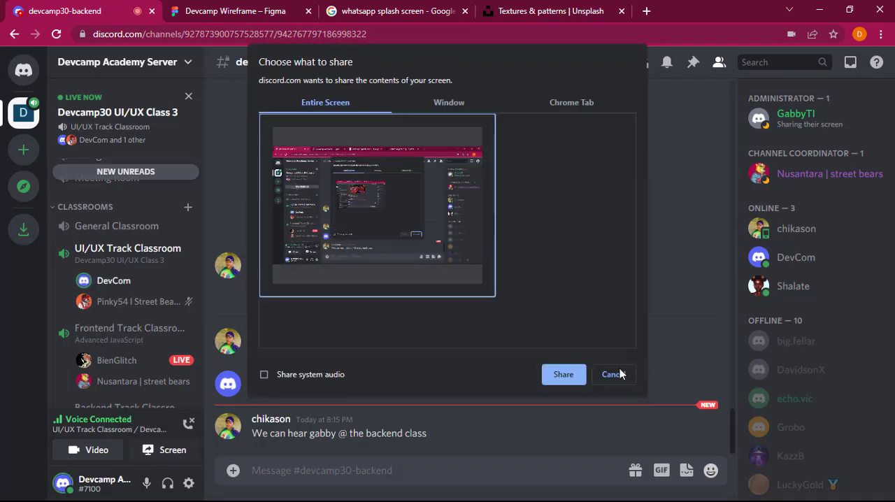
pyautogui.click(563, 375)
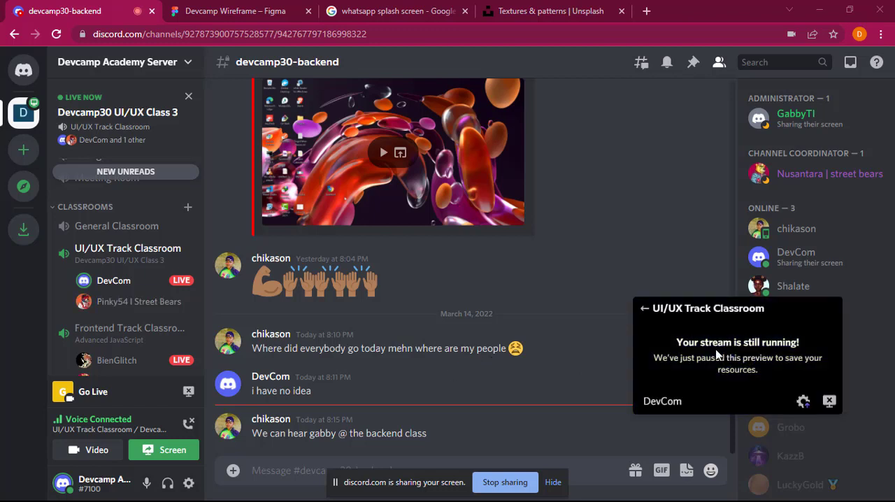
pyautogui.click(145, 254)
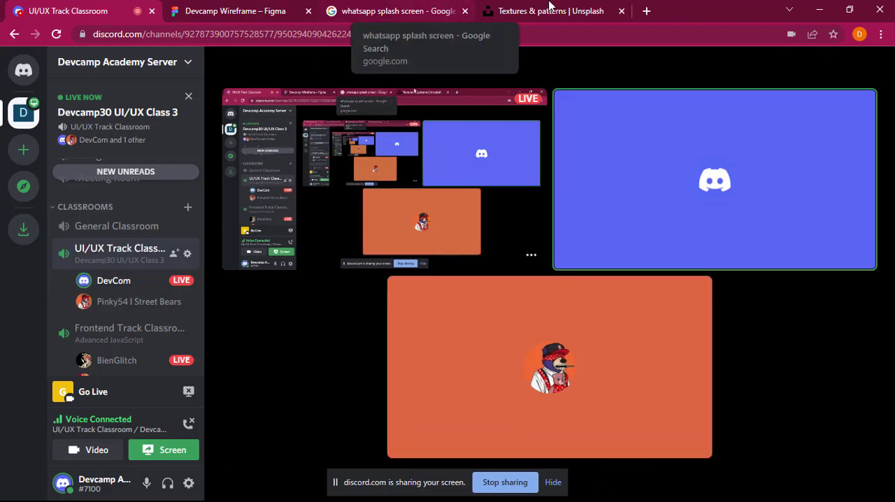
# Step: Switch to the Devcamp Wireframe file in Figma and undo the Splash Screen edits back to before the background image was imported
pyautogui.click(264, 3)
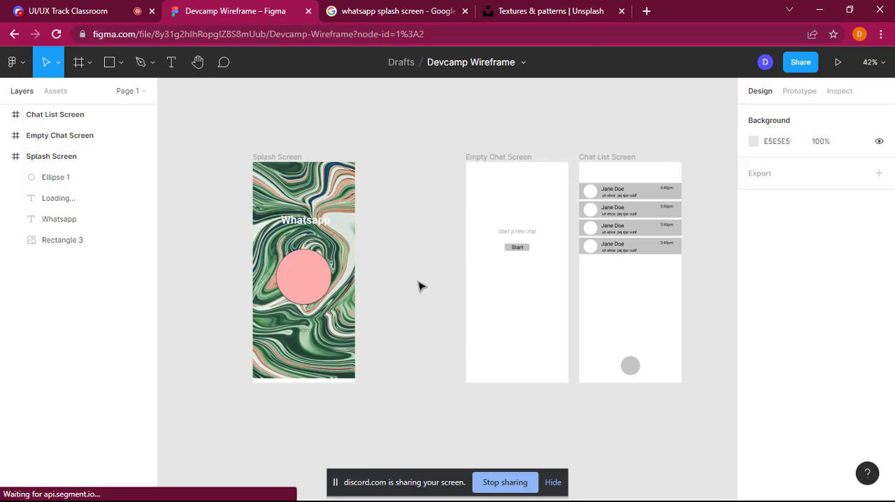
pyautogui.hotkey('ctrl', 'z')
pyautogui.hotkey('ctrl', 'z')
pyautogui.hotkey('ctrl', 'z')
pyautogui.hotkey('ctrl', 'z')
pyautogui.hotkey('ctrl', 'z')
pyautogui.hotkey('ctrl', 'z')
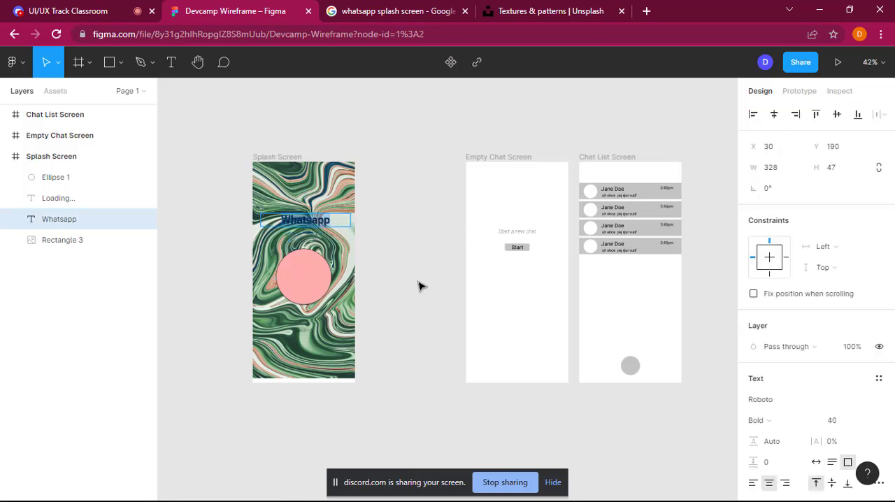
pyautogui.hotkey('ctrl', 'z')
pyautogui.hotkey('ctrl', 'z')
pyautogui.hotkey('ctrl', 'z')
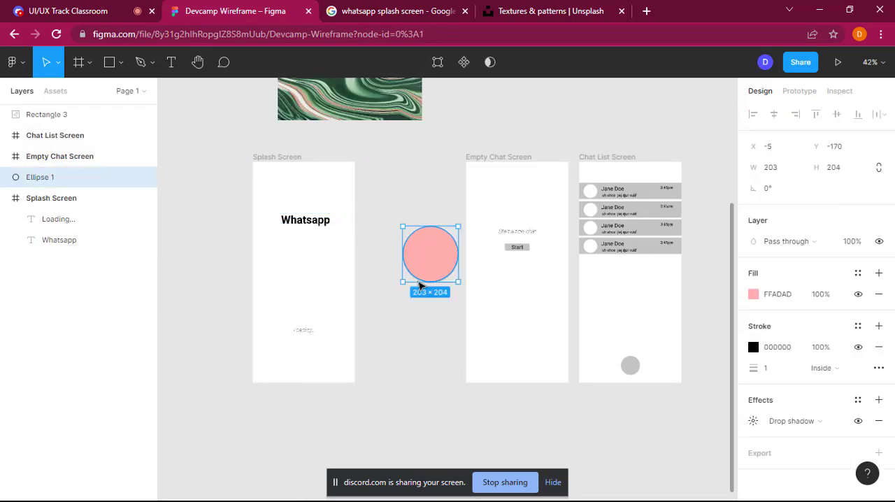
pyautogui.hotkey('ctrl', 'z')
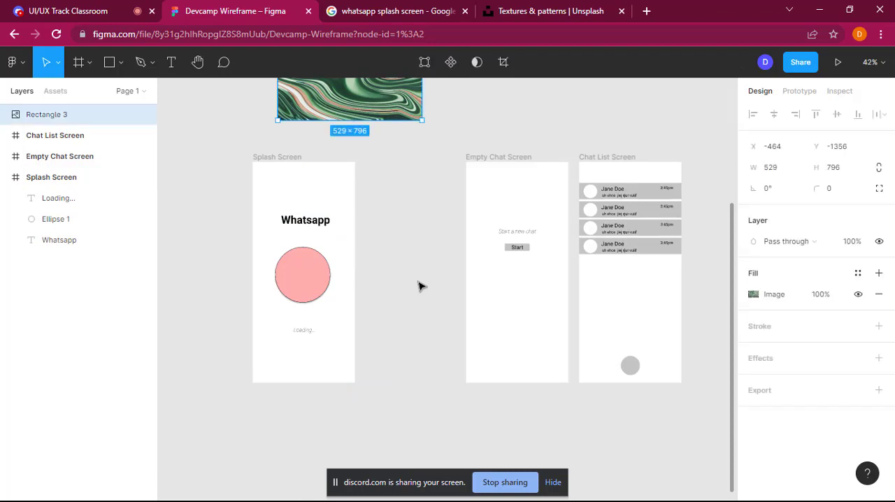
pyautogui.hotkey('ctrl', 'z')
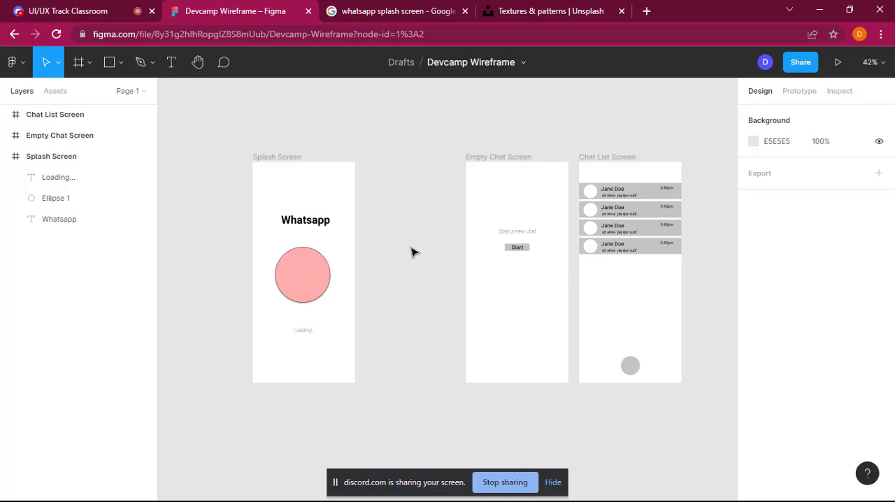
# Step: Revisit the Google image results for WhatsApp splash screens, and dismiss the attribution pop-up on Unsplash's Textures & patterns page
pyautogui.click(378, 8)
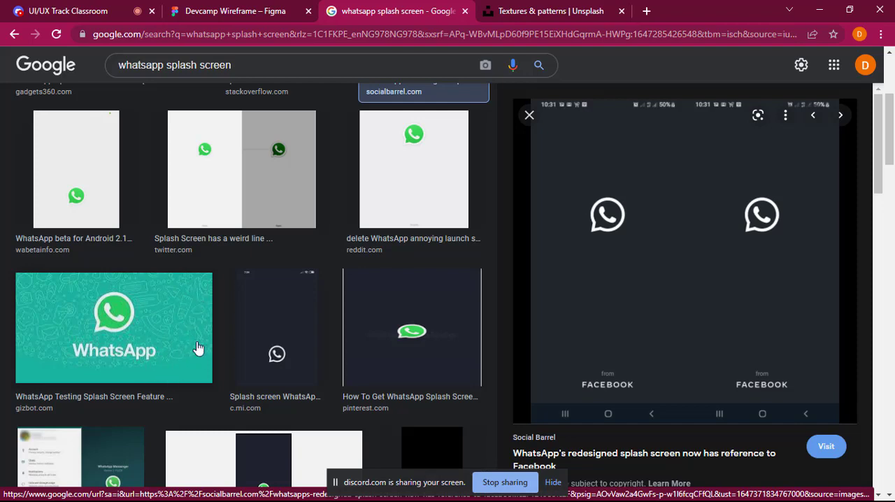
pyautogui.click(557, 6)
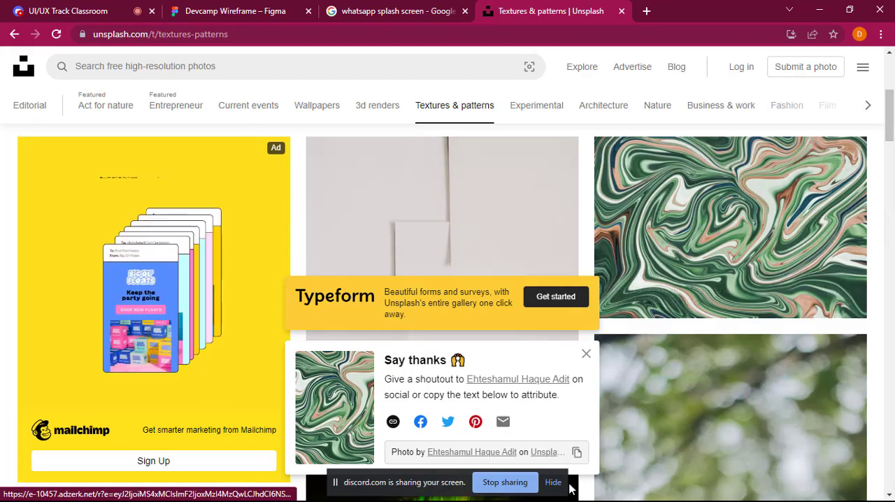
pyautogui.click(586, 356)
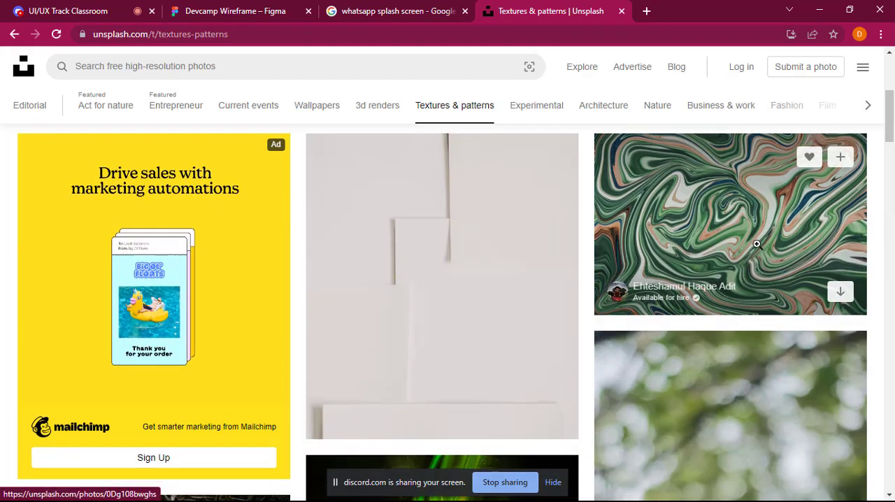
# Step: Browse the Textures & patterns photos on Unsplash and download the blue smoke on black image
pyautogui.scroll(-3, 758, 244)
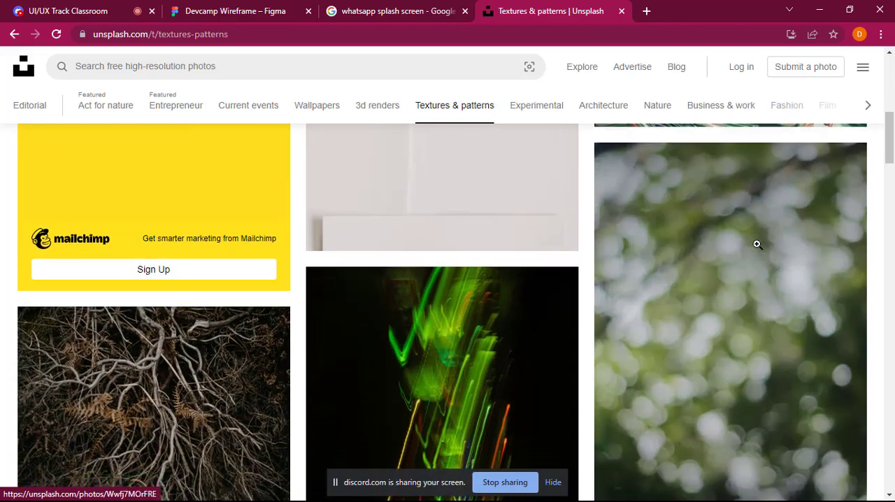
pyautogui.scroll(-6, 758, 244)
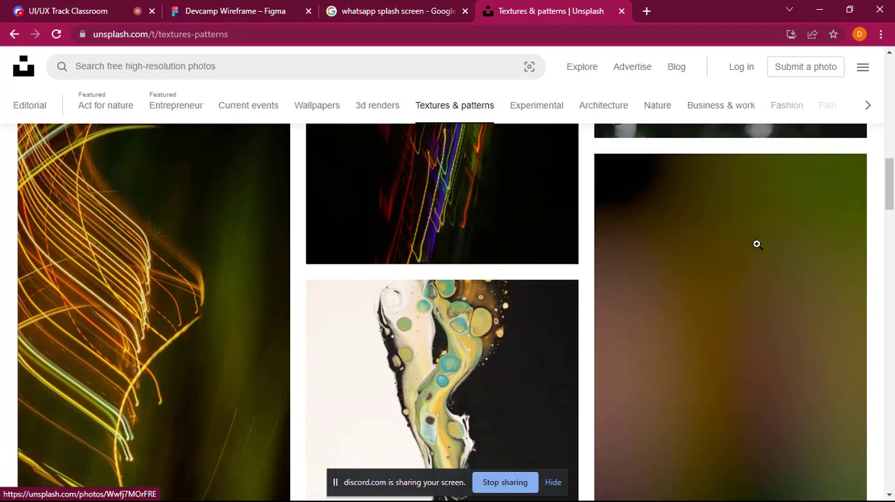
pyautogui.scroll(-5, 758, 244)
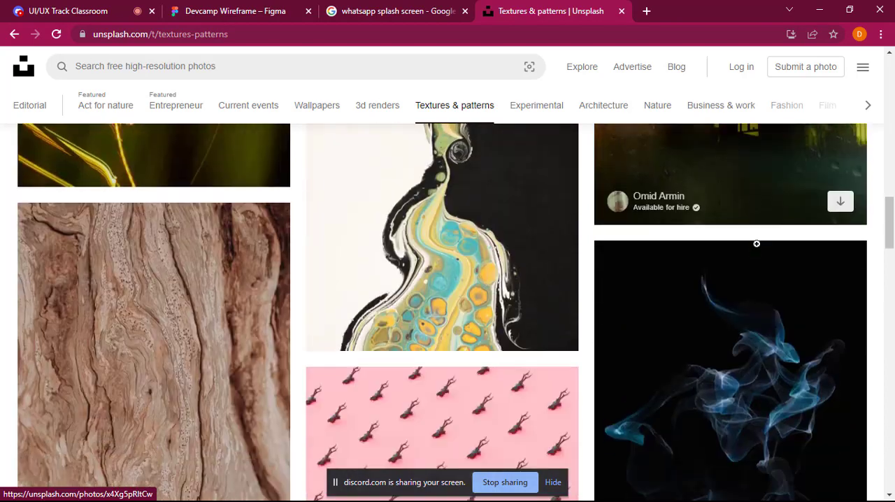
pyautogui.scroll(-2, 757, 243)
pyautogui.scroll(5, 755, 242)
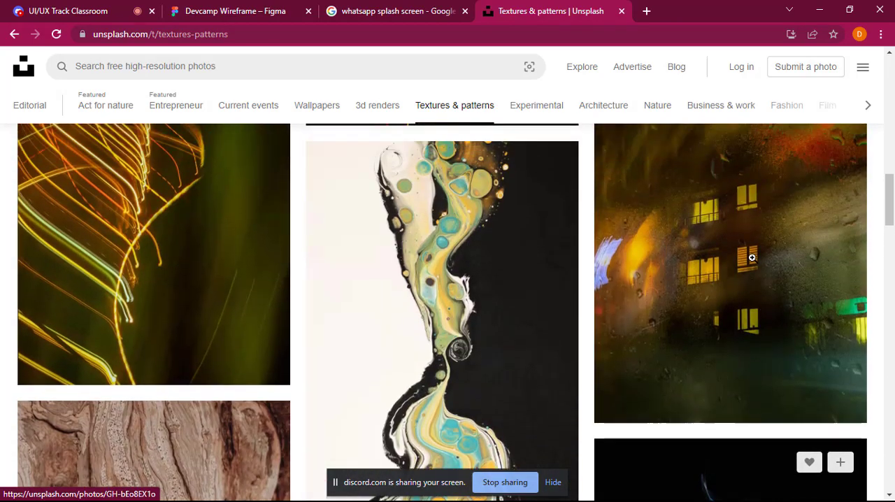
pyautogui.scroll(-5, 753, 258)
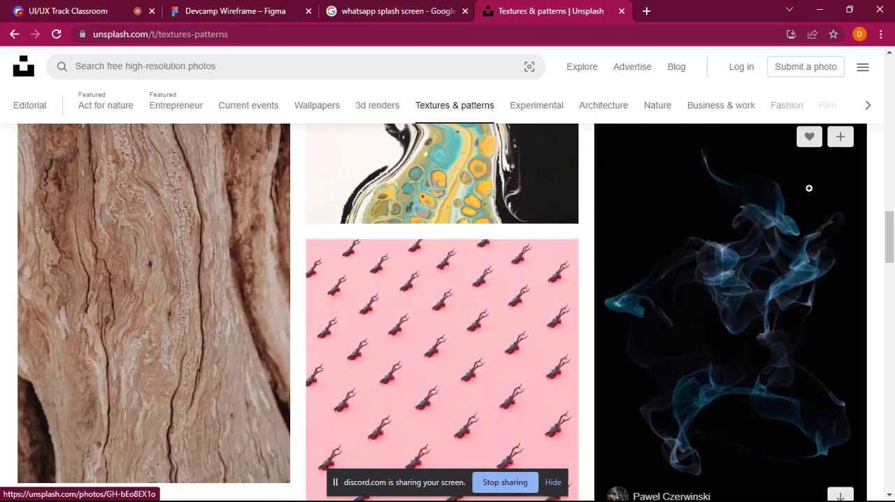
pyautogui.scroll(-2, 810, 284)
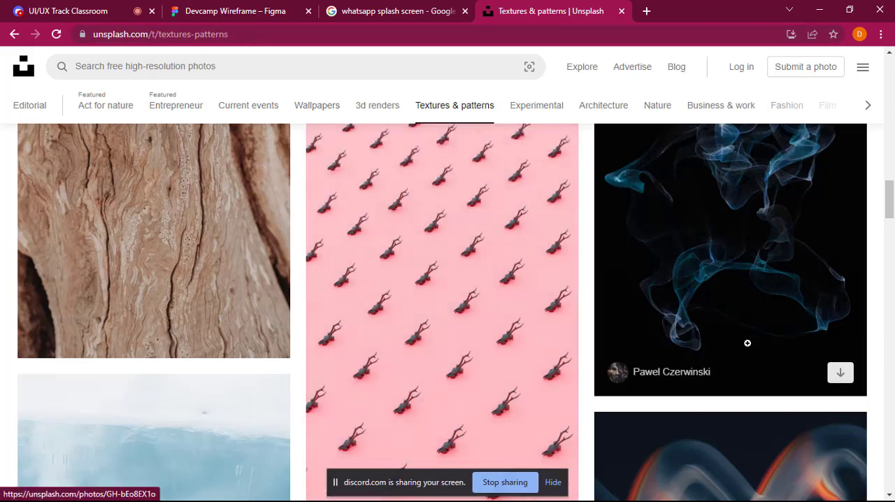
pyautogui.click(840, 377)
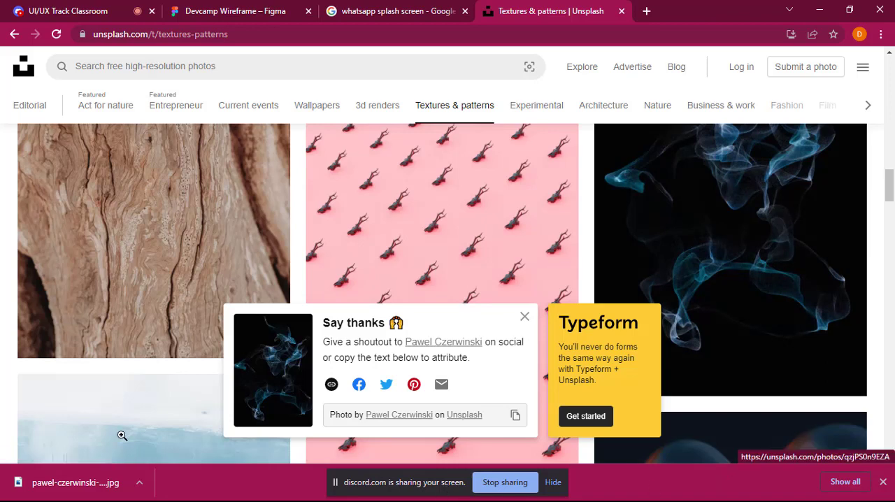
# Step: Switch to the Devcamp Wireframe file in Figma, draw a rectangle of about 375 × 676 above the Splash Screen and move it to about X -349, Y -1150
pyautogui.click(221, 4)
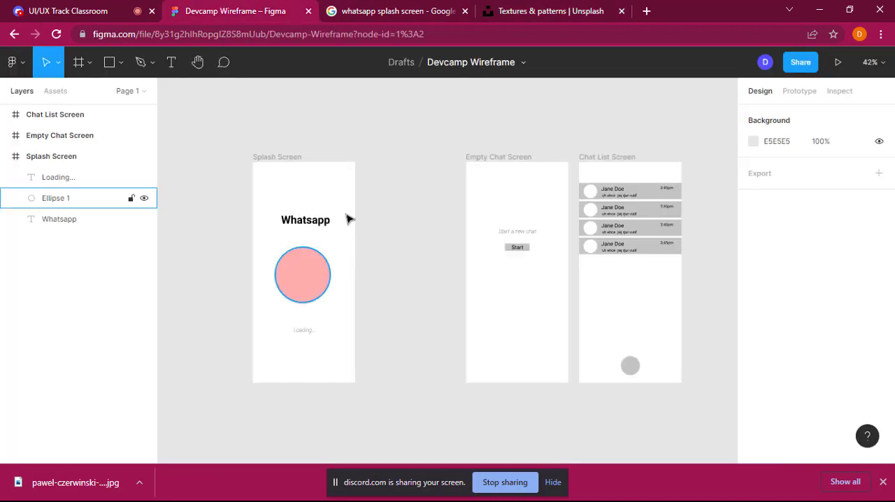
pyautogui.scroll(2, 353, 240)
pyautogui.scroll(5, 353, 240)
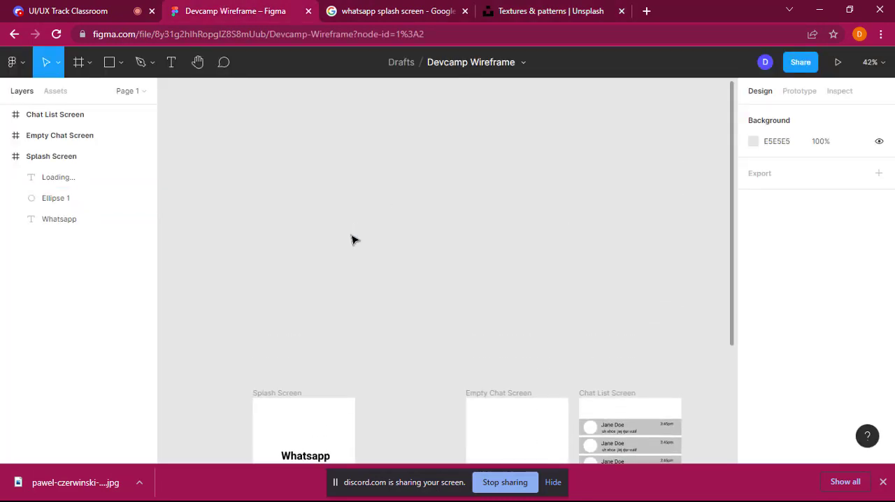
pyautogui.scroll(-3, 354, 240)
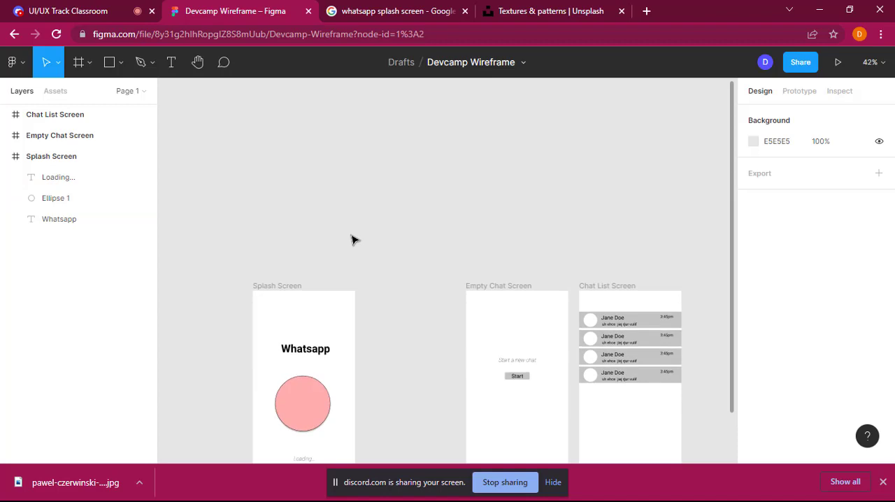
pyautogui.click(125, 67)
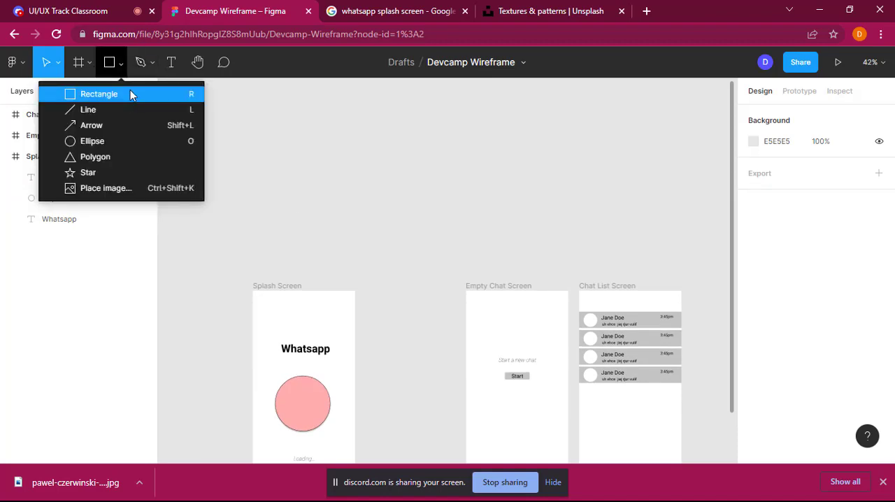
pyautogui.click(131, 95)
pyautogui.moveTo(252, 91); pyautogui.dragTo(362, 280)
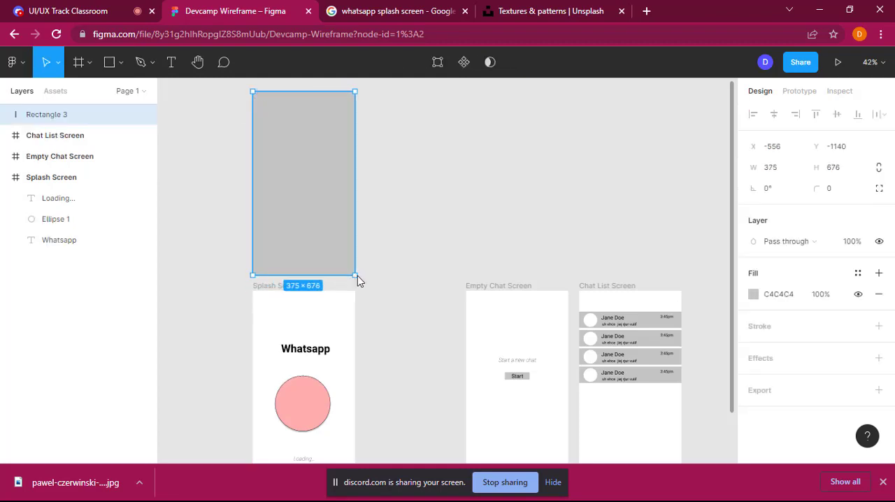
pyautogui.moveTo(306, 193); pyautogui.dragTo(361, 190)
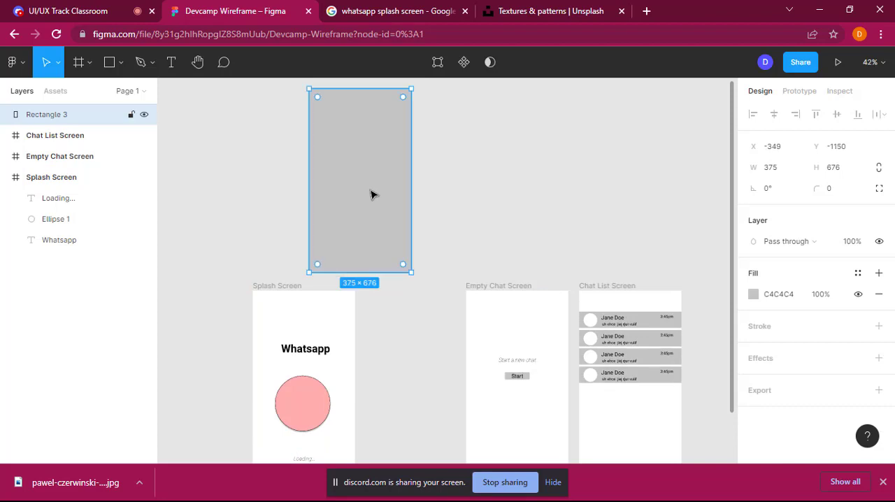
pyautogui.click(472, 182)
# Step: Place the downloaded blue smoke on black image into the grey rectangle above the Splash Screen
pyautogui.click(351, 176)
pyautogui.click(123, 66)
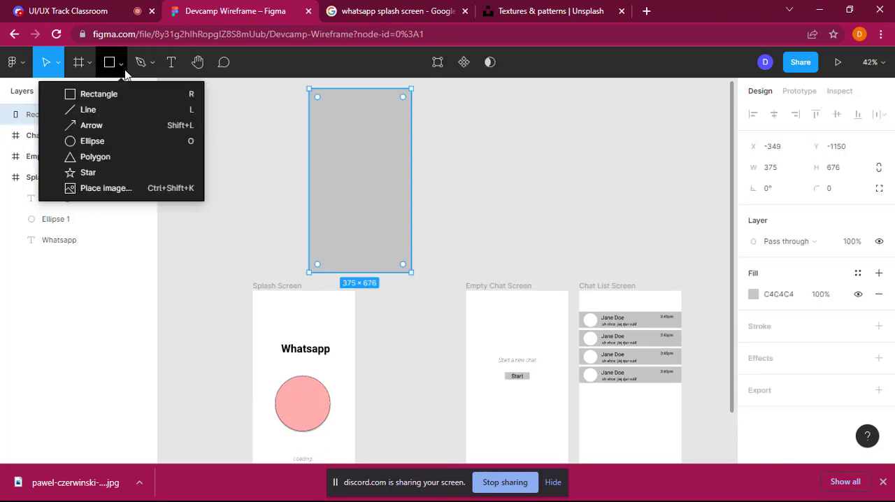
pyautogui.click(115, 190)
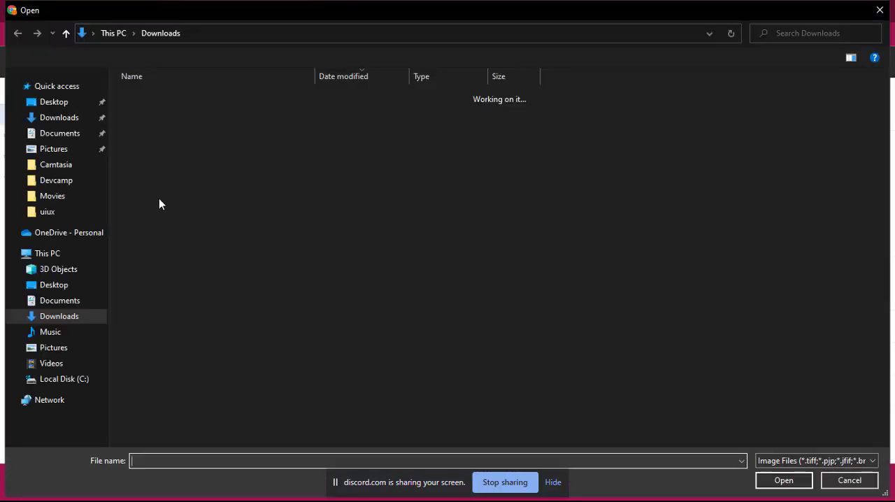
pyautogui.doubleClick(188, 115)
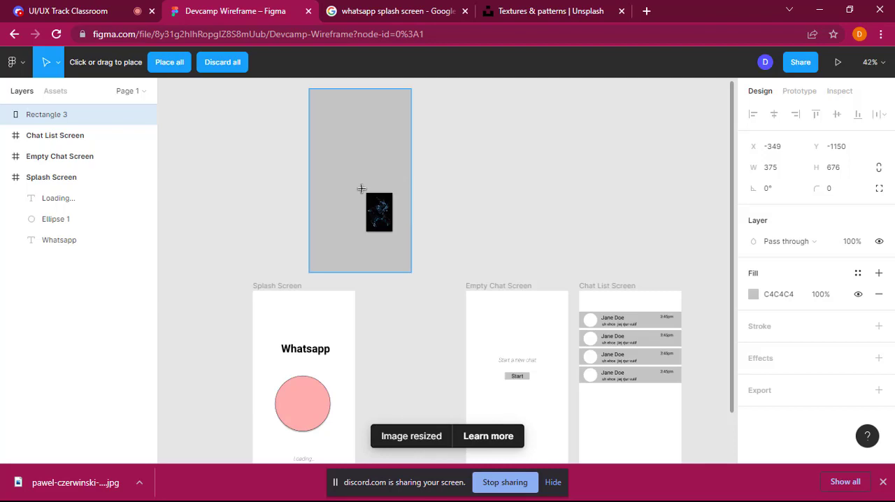
pyautogui.click(362, 189)
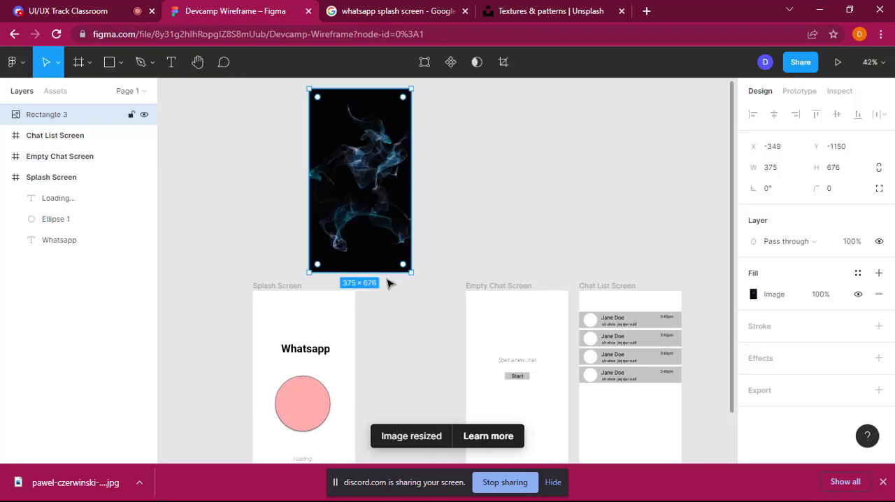
# Step: Move the smoke image rectangle onto the Splash Screen frame and stretch its height to 812 to cover the frame
pyautogui.moveTo(342, 190); pyautogui.dragTo(282, 392)
pyautogui.scroll(-5, 294, 389)
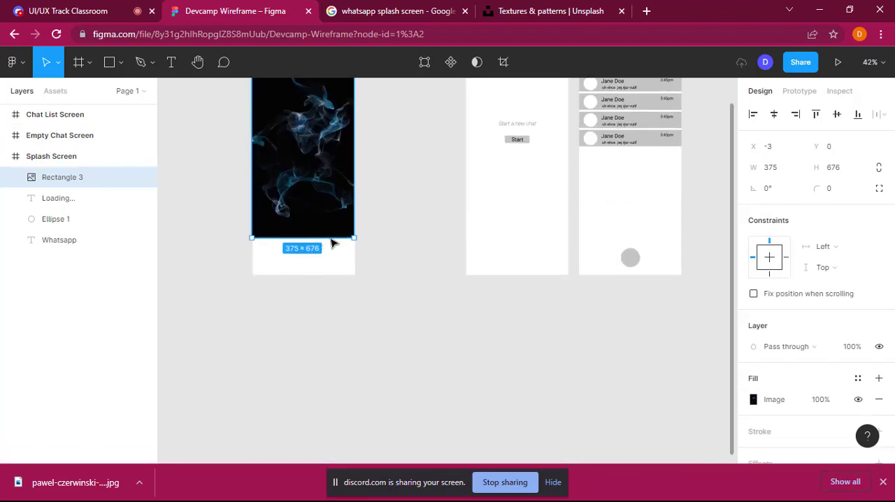
pyautogui.moveTo(335, 238); pyautogui.dragTo(335, 277)
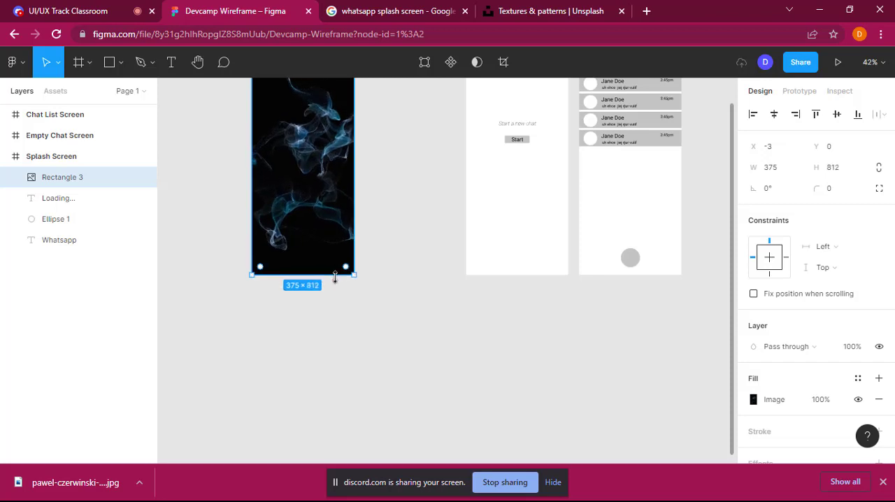
# Step: Send the smoke image to the back of the Splash Screen, behind the title, circle and loading text
pyautogui.scroll(3, 427, 254)
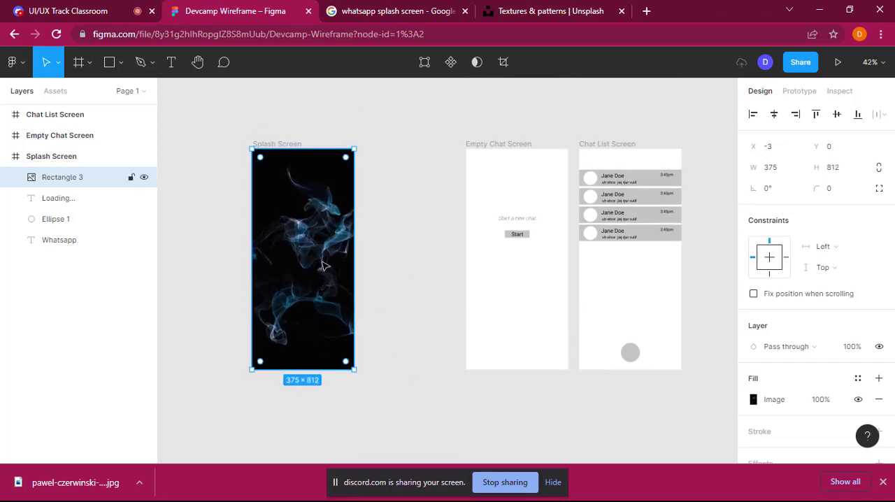
pyautogui.rightClick(320, 350)
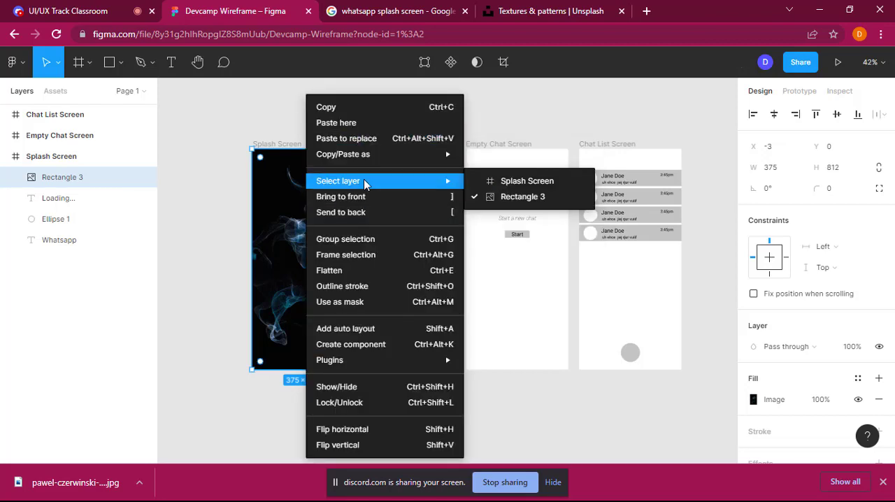
pyautogui.click(367, 213)
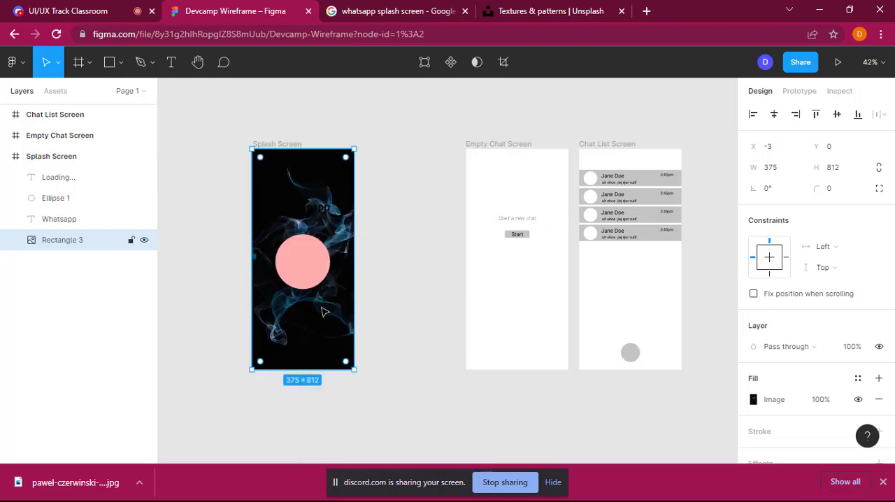
# Step: Change the fill colour of the Whatsapp title on the Splash Screen to white, FFFFFF
pyautogui.click(311, 211)
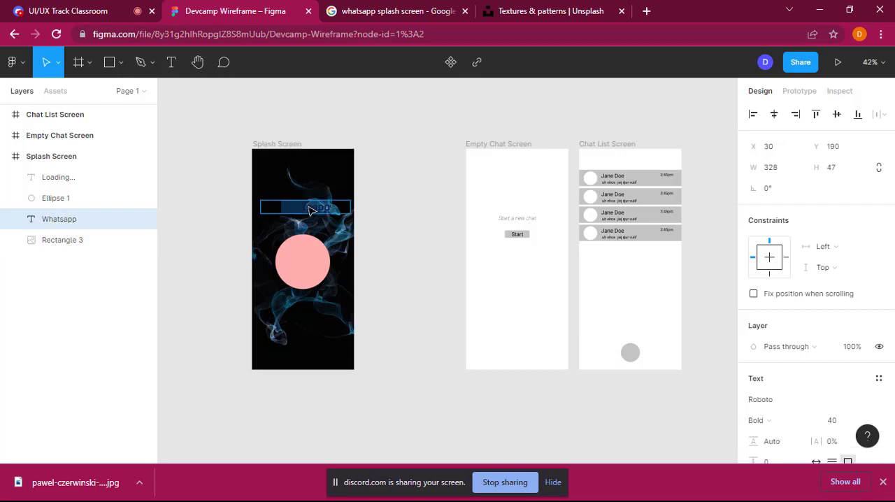
pyautogui.click(378, 231)
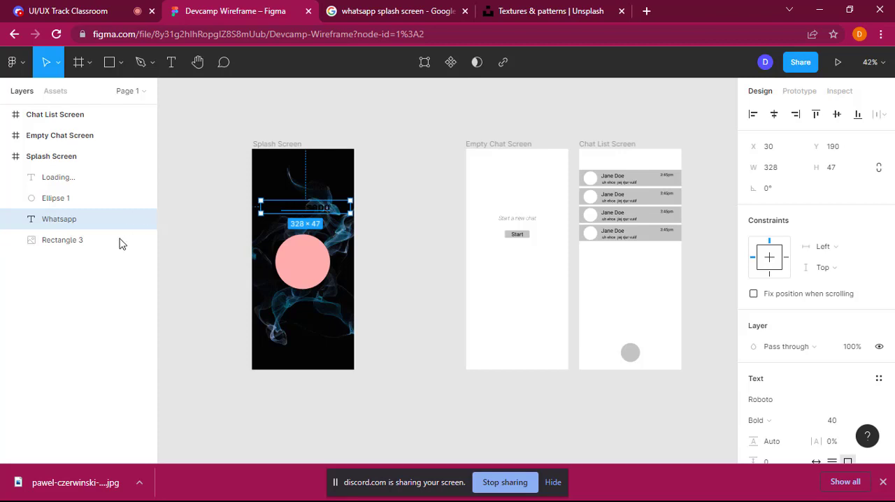
pyautogui.doubleClick(316, 208)
pyautogui.scroll(-3, 826, 368)
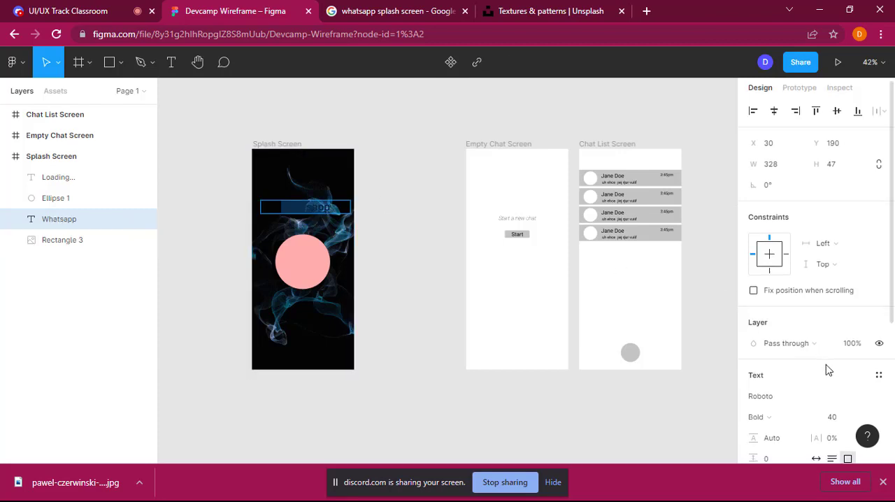
pyautogui.scroll(-1, 828, 366)
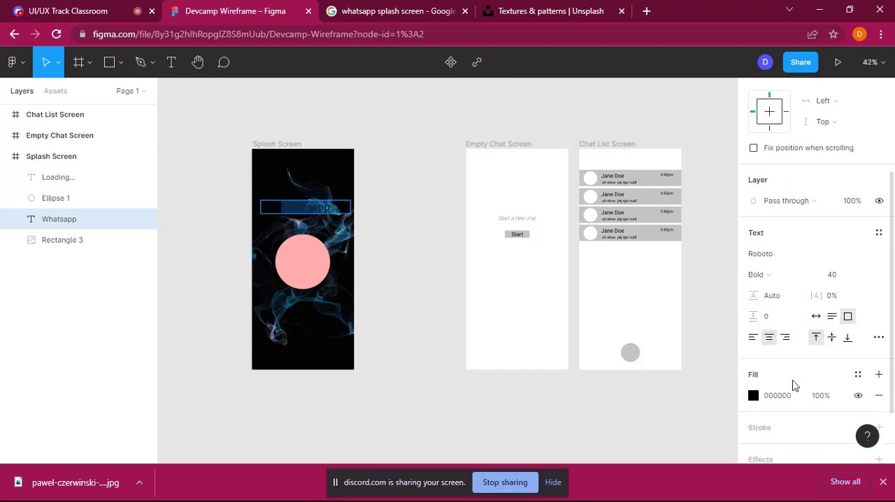
pyautogui.click(753, 396)
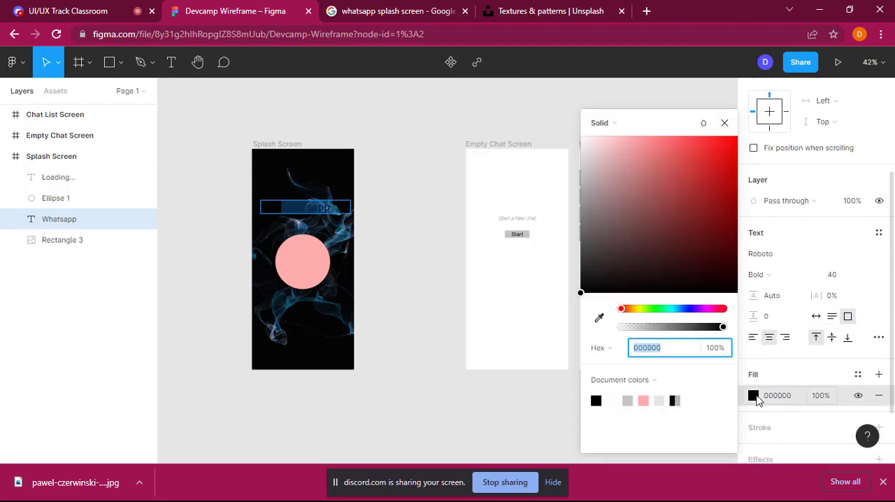
pyautogui.click(590, 145)
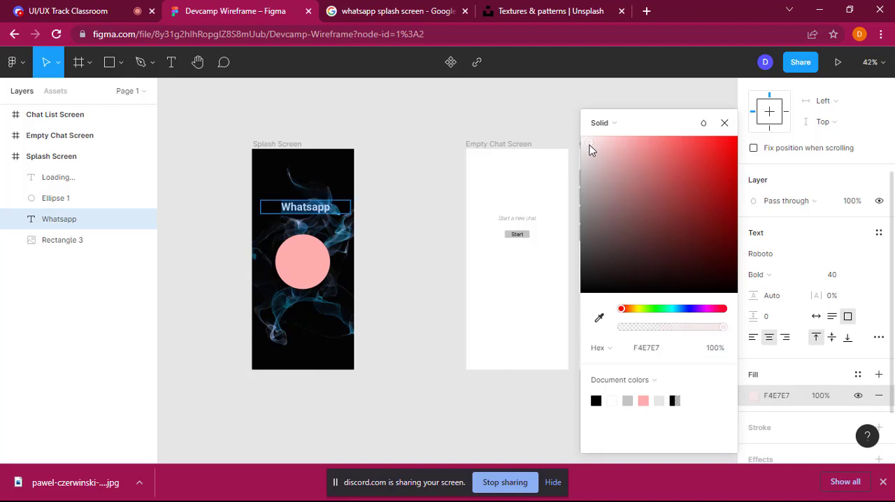
pyautogui.moveTo(590, 148); pyautogui.dragTo(580, 137)
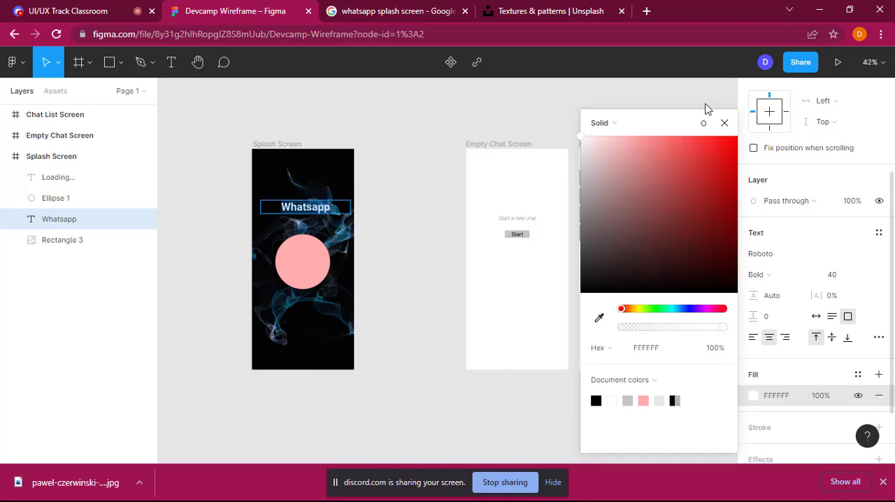
pyautogui.click(724, 124)
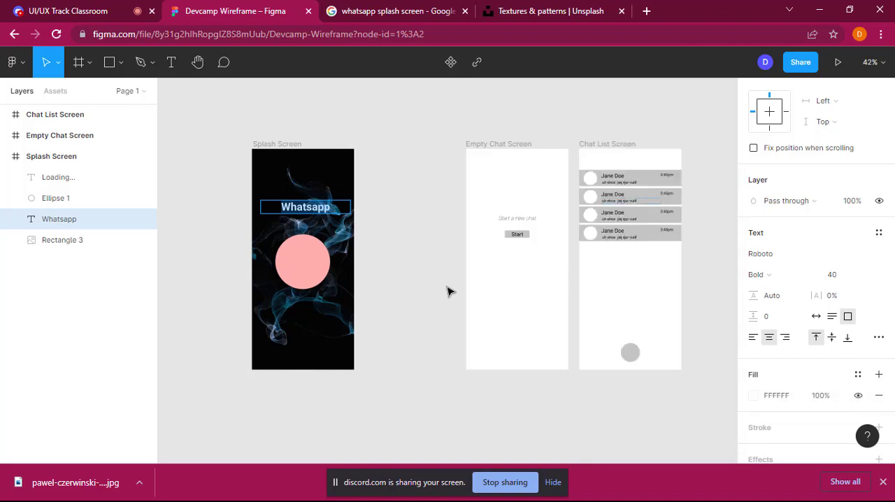
pyautogui.click(445, 286)
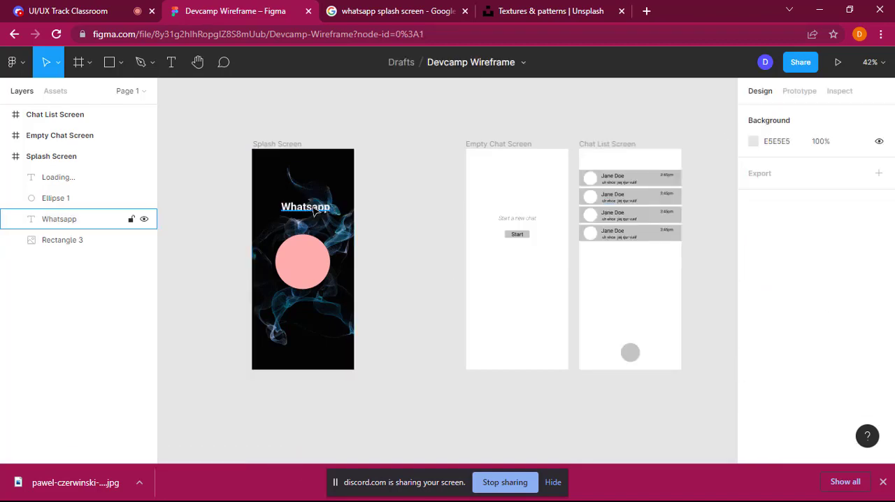
# Step: Move the Whatsapp title horizontally to X 20 on the Splash Screen, and dismiss the browser's downloads bar
pyautogui.moveTo(316, 210); pyautogui.dragTo(306, 210)
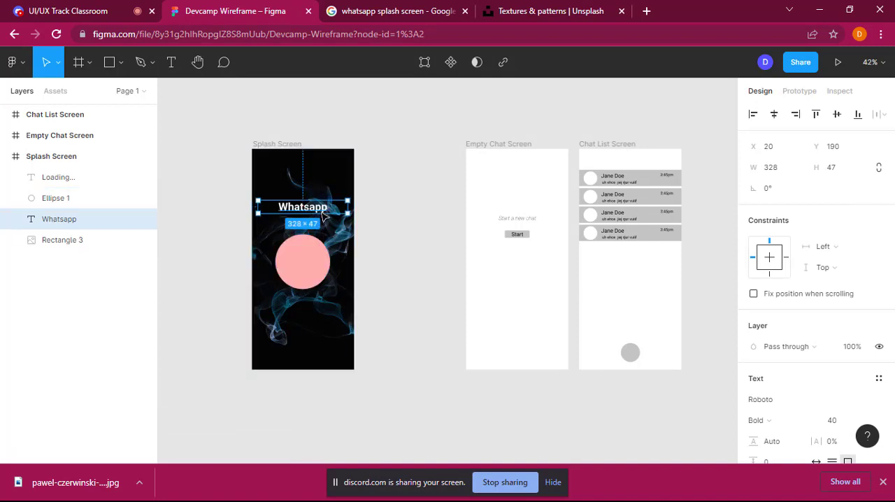
pyautogui.click(412, 248)
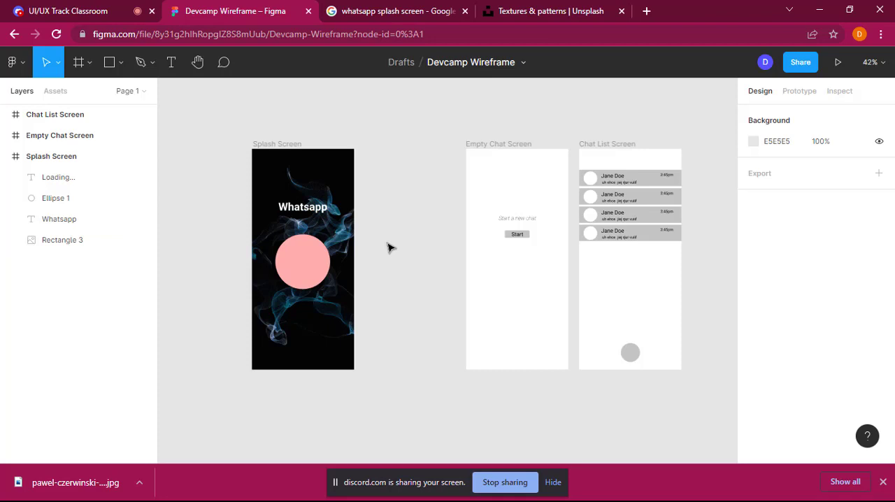
pyautogui.click(884, 482)
pyautogui.click(310, 267)
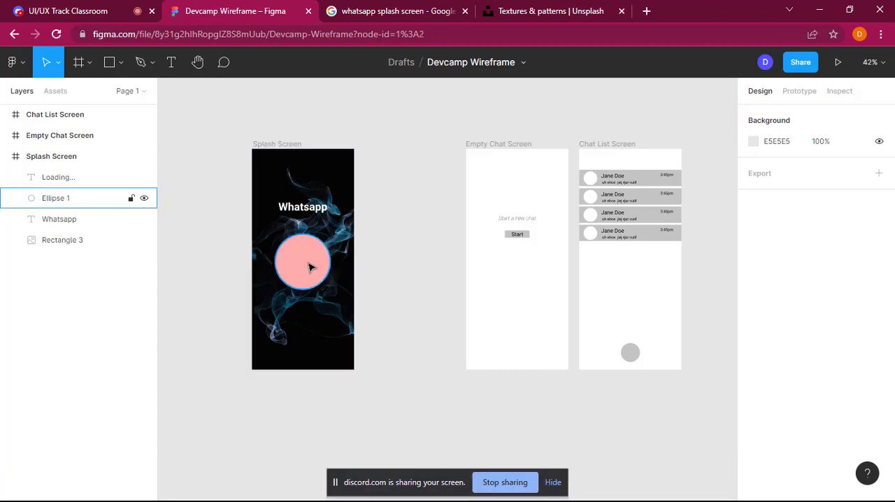
pyautogui.click(311, 266)
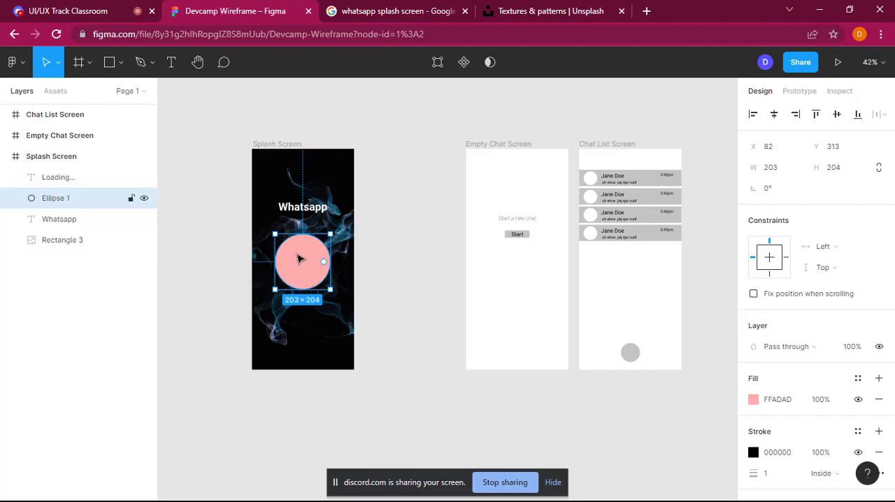
# Step: Try to open undraw.io in a new browser tab
pyautogui.click(648, 12)
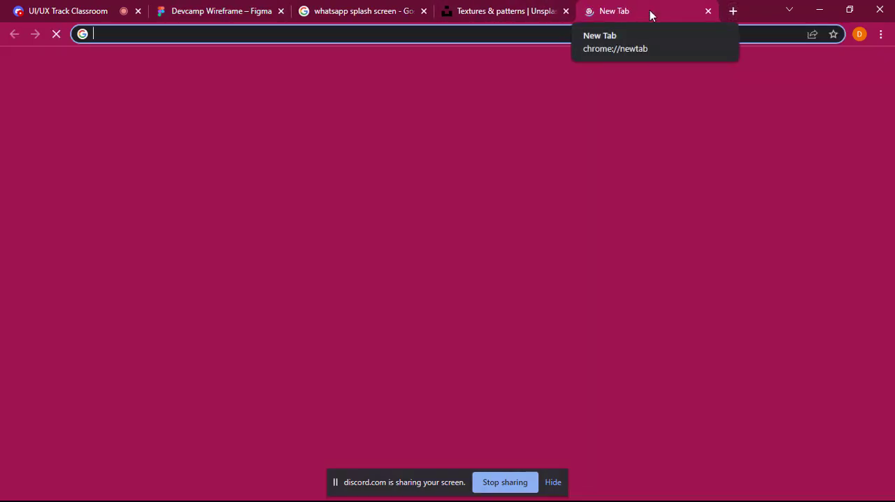
pyautogui.write('un')
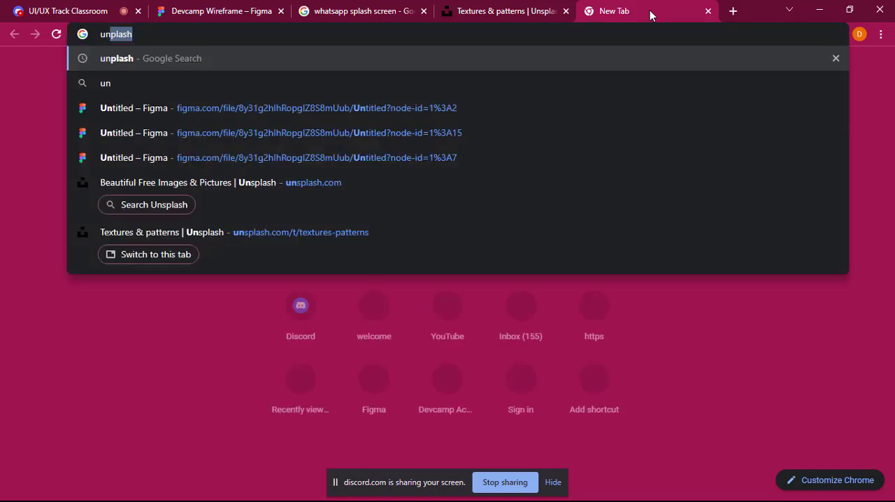
pyautogui.write('draw')
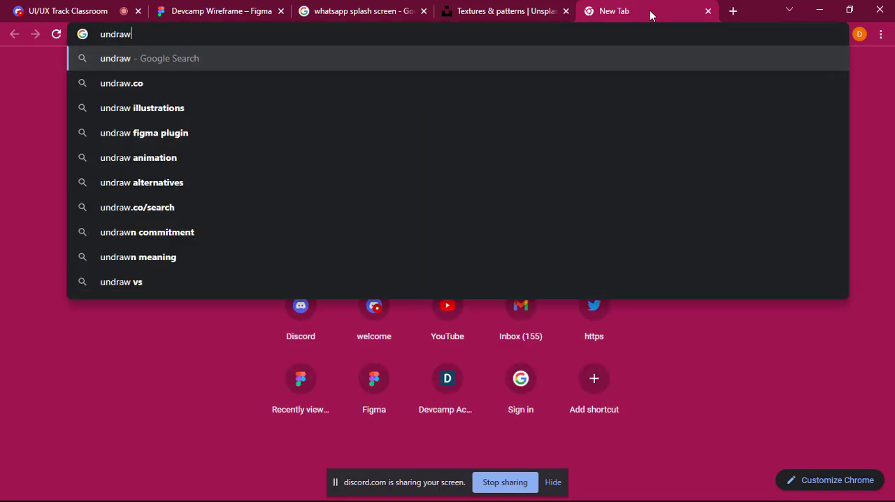
pyautogui.write('.io')
pyautogui.press('Return')
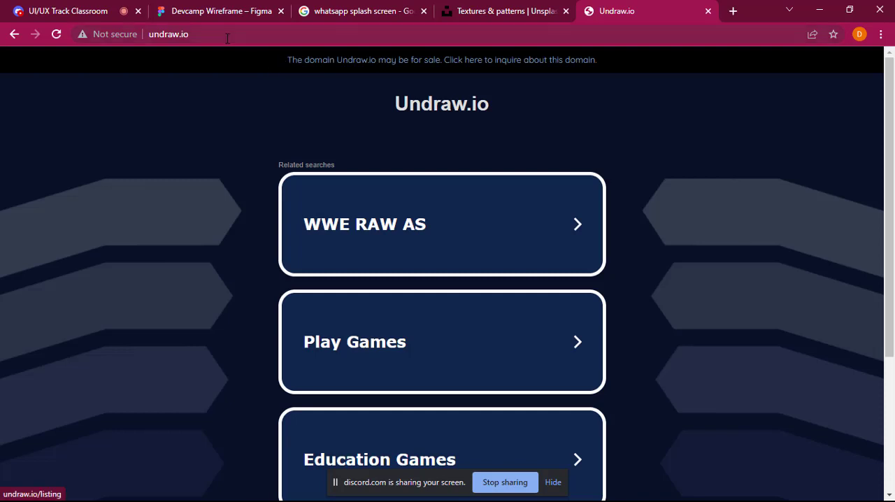
# Step: Search Google for undraw and open the unDraw open-source illustrations site
pyautogui.click(183, 34)
pyautogui.moveTo(184, 39); pyautogui.dragTo(176, 40)
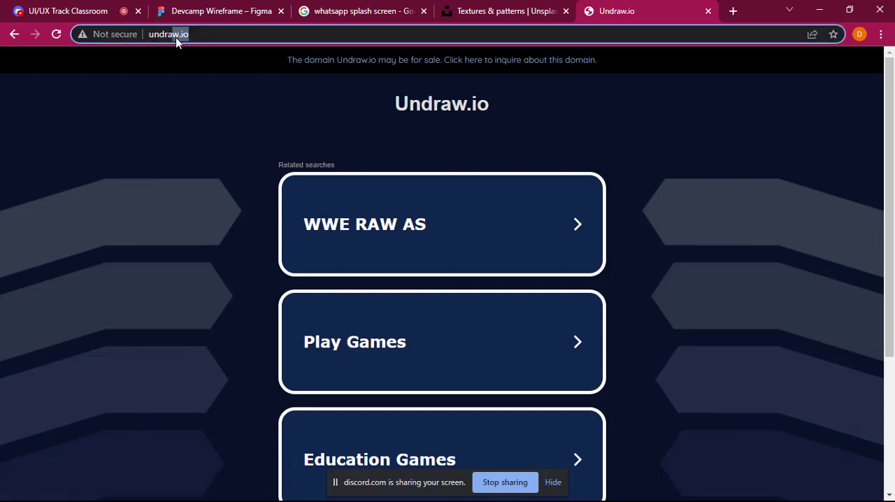
pyautogui.press('BackSpace')
pyautogui.press('Return')
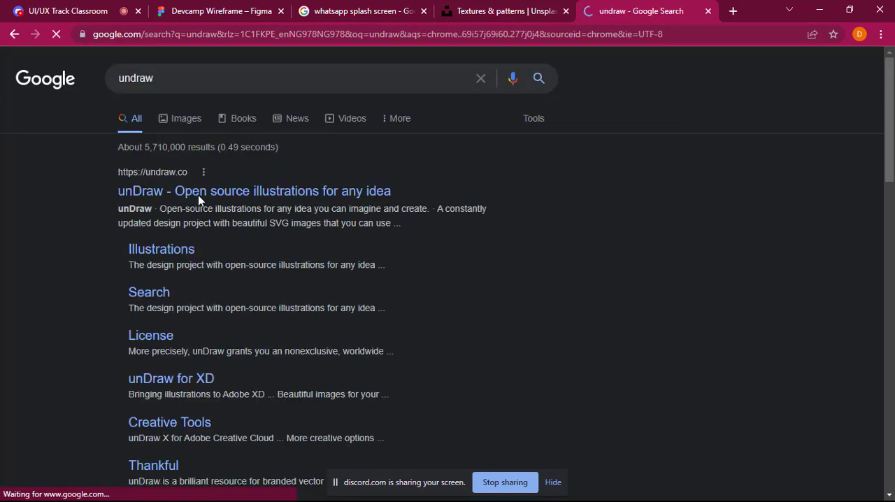
pyautogui.click(199, 198)
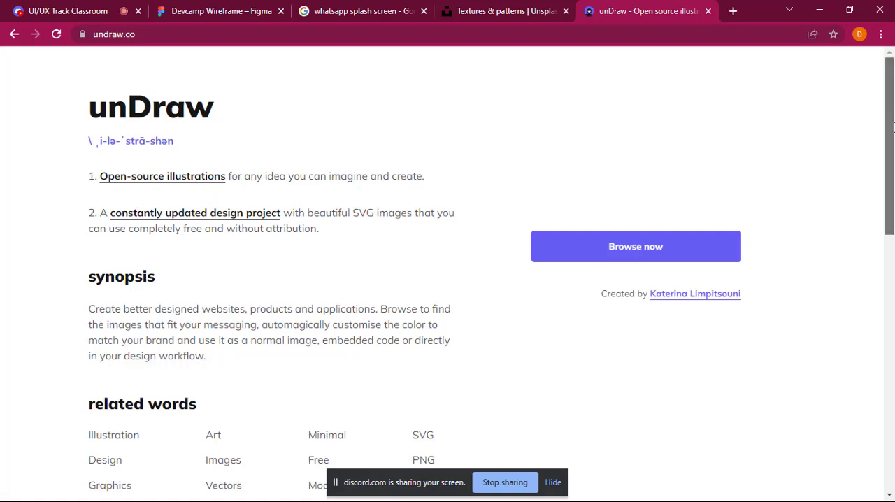
# Step: Browse the unDraw illustrations gallery and search it for welcome
pyautogui.moveTo(890, 148); pyautogui.dragTo(894, 207)
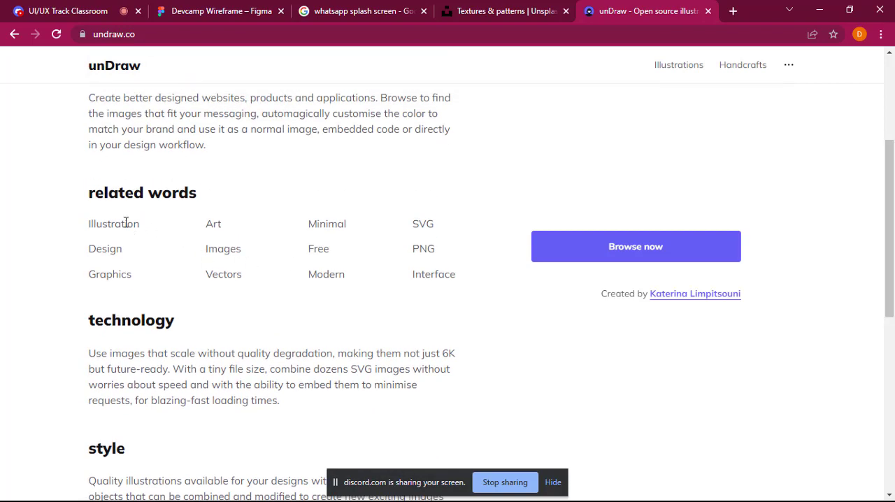
pyautogui.click(654, 251)
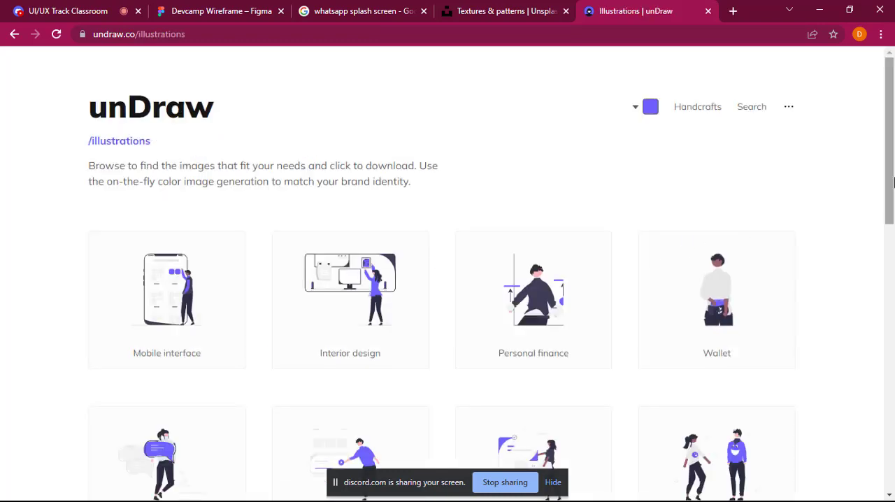
pyautogui.scroll(-4, 892, 210)
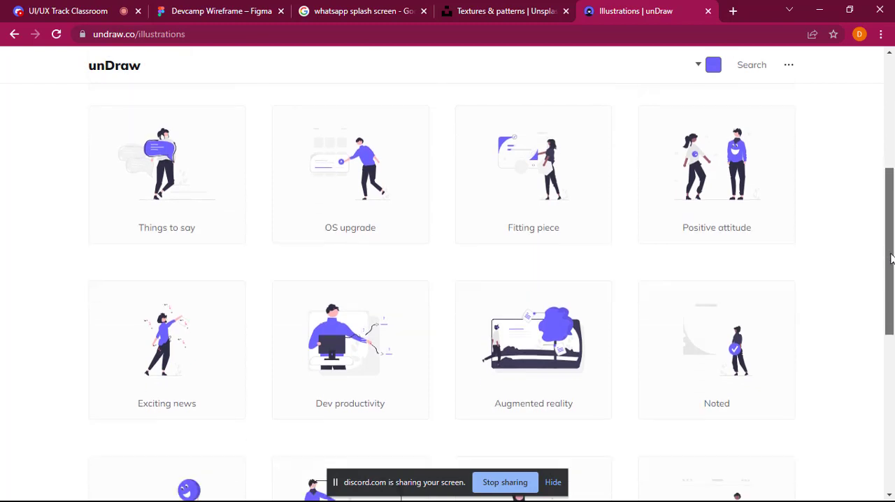
pyautogui.scroll(5, 891, 259)
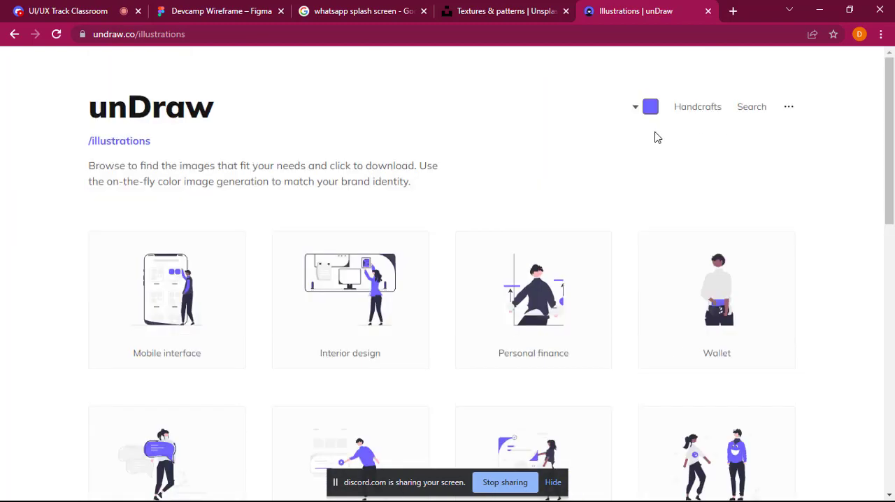
pyautogui.click(759, 108)
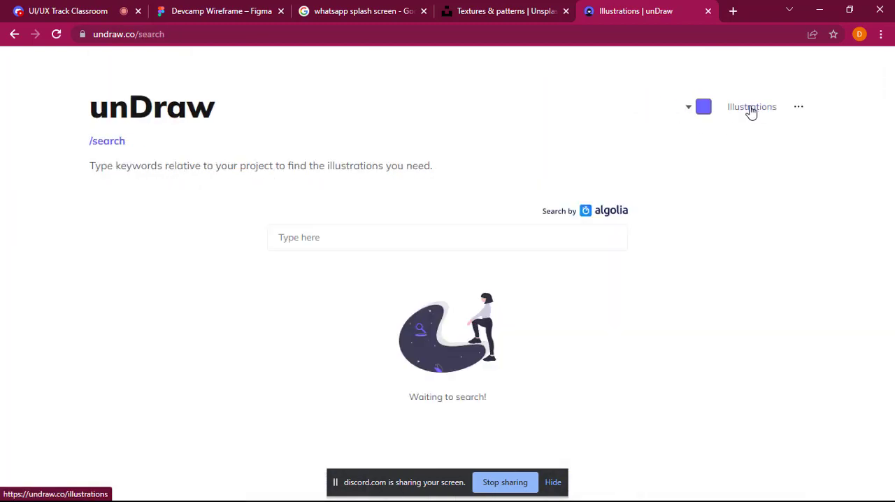
pyautogui.click(446, 243)
pyautogui.write('welcome')
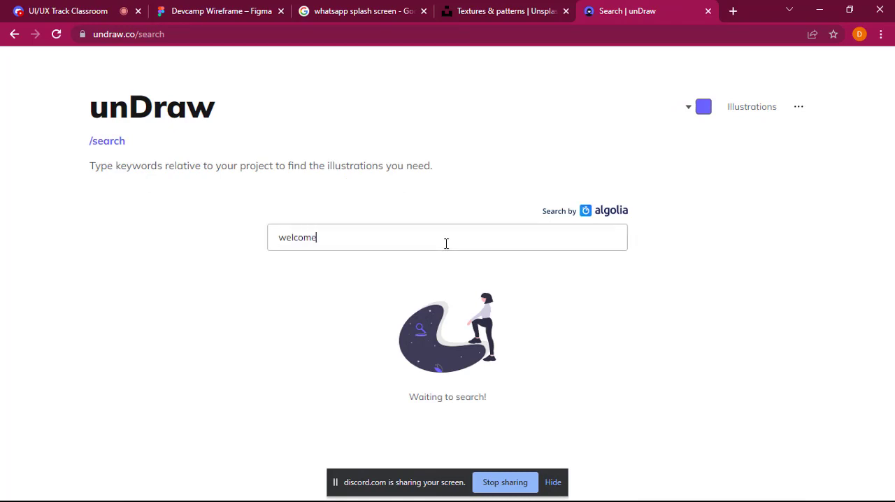
pyautogui.press('Return')
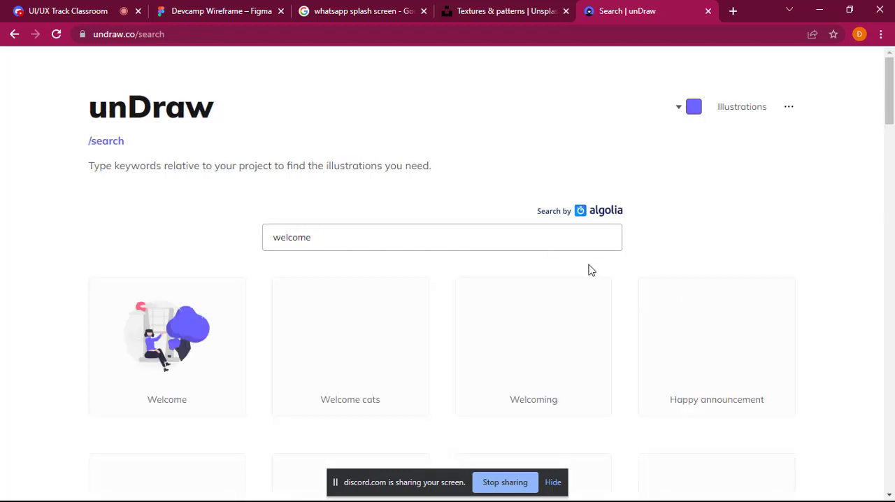
# Step: Download the Welcome illustration from the search results as a PNG
pyautogui.scroll(-2, 741, 189)
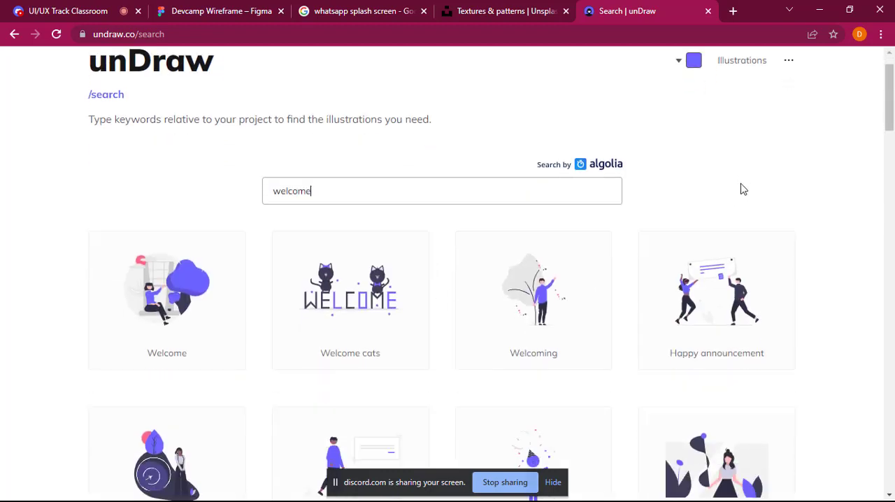
pyautogui.scroll(-1, 742, 189)
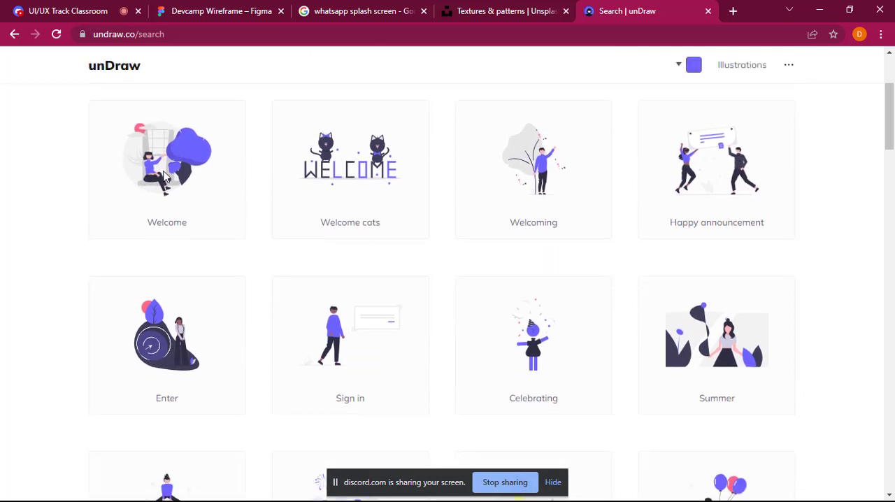
pyautogui.rightClick(164, 176)
pyautogui.press('Escape')
pyautogui.click(165, 175)
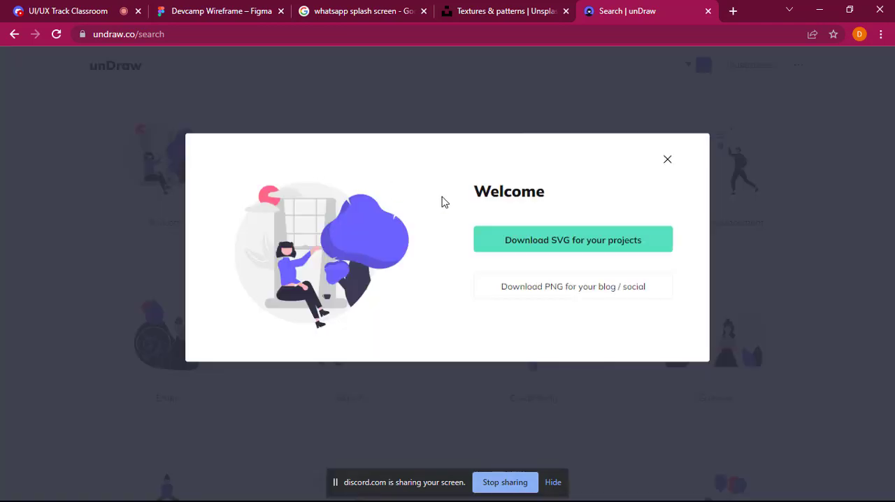
pyautogui.click(593, 232)
pyautogui.click(573, 287)
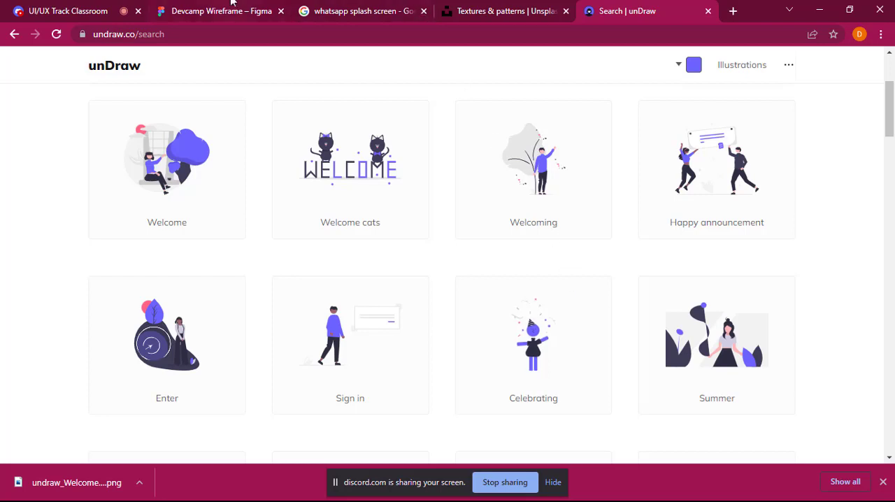
# Step: Switch to the Devcamp Wireframe file in Figma and place undraw_Welcome_re_h3d9.png inside the Splash Screen's pink circle
pyautogui.click(55, 3)
pyautogui.click(224, 3)
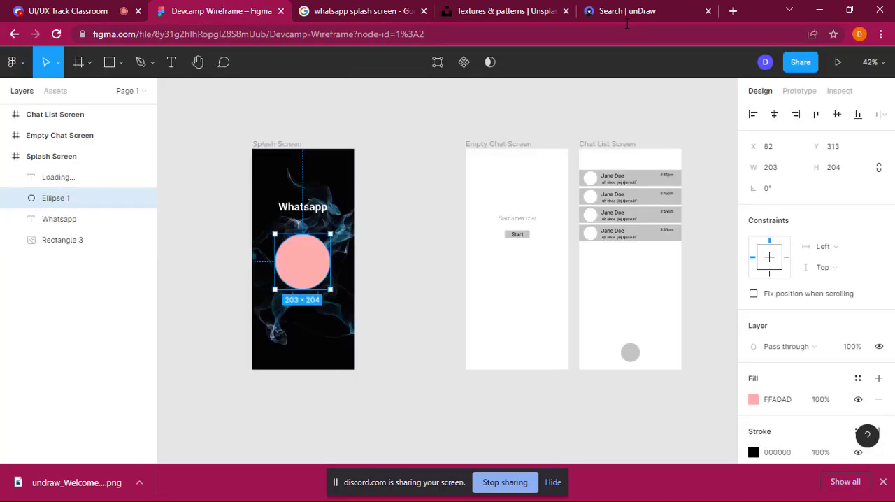
pyautogui.rightClick(311, 271)
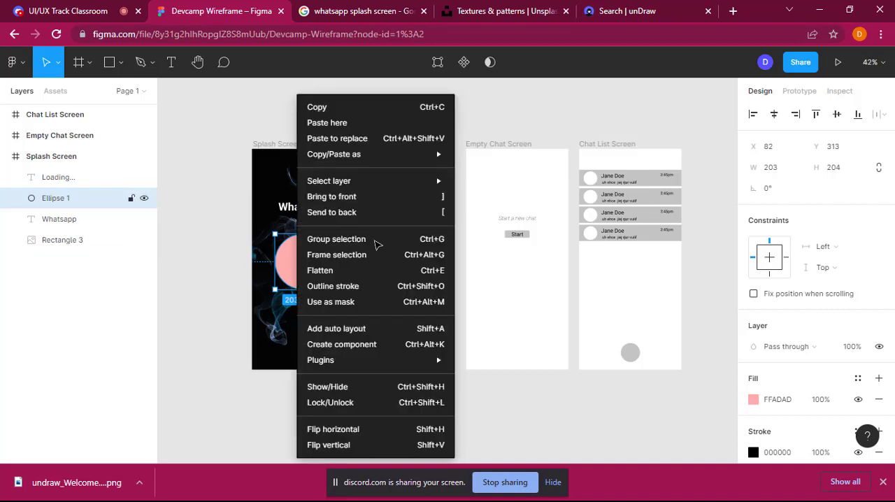
pyautogui.click(164, 105)
pyautogui.click(121, 63)
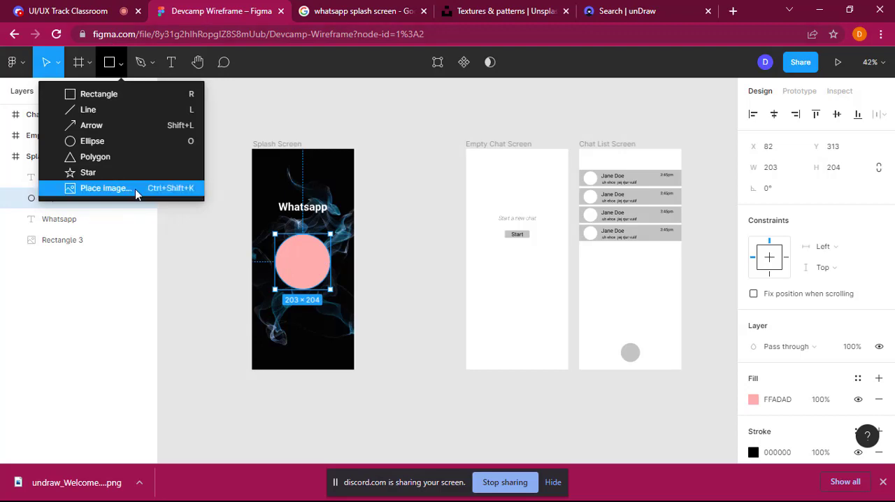
pyautogui.click(135, 189)
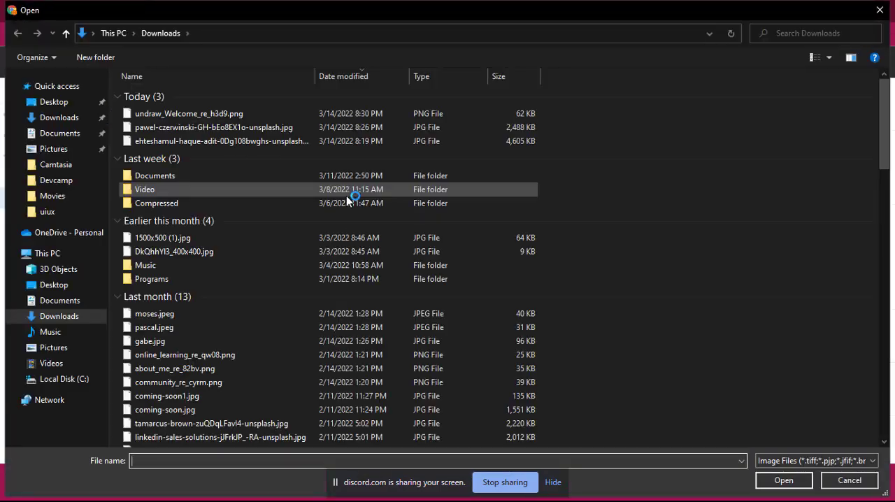
pyautogui.doubleClick(226, 116)
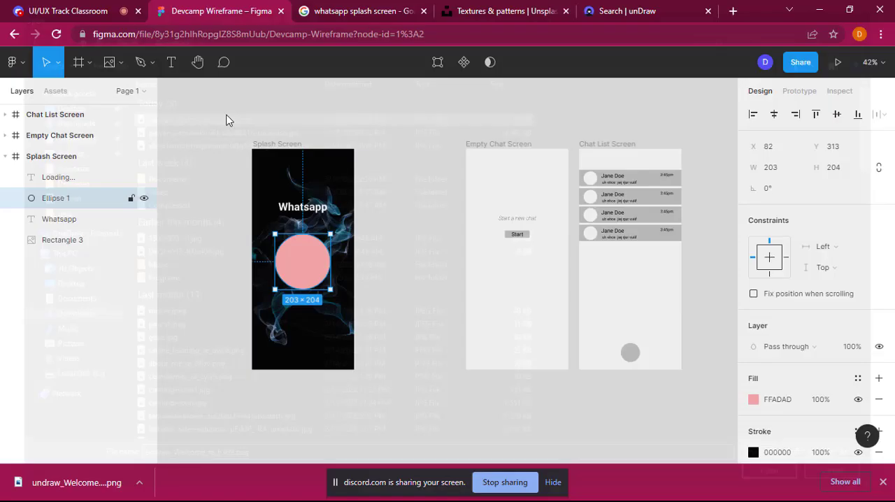
pyautogui.click(300, 259)
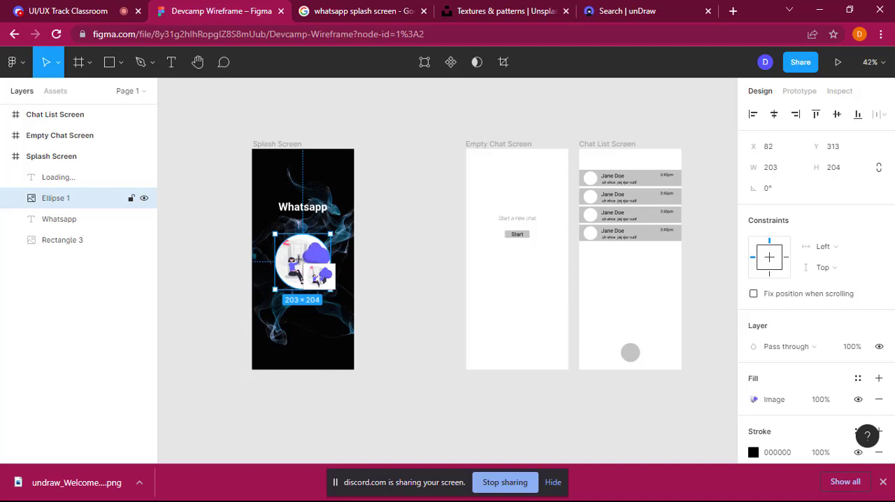
pyautogui.click(442, 323)
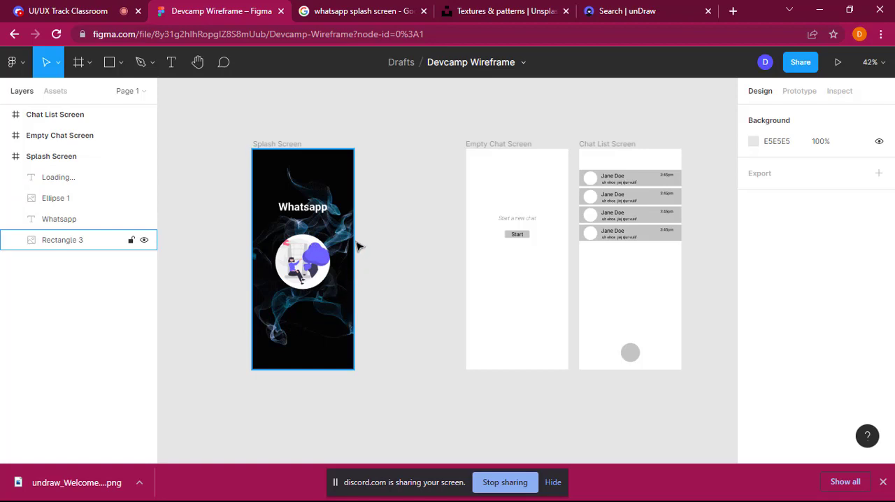
# Step: Change the fill colour of the Loading... text on the Splash Screen to white, FFFFFF
pyautogui.click(306, 323)
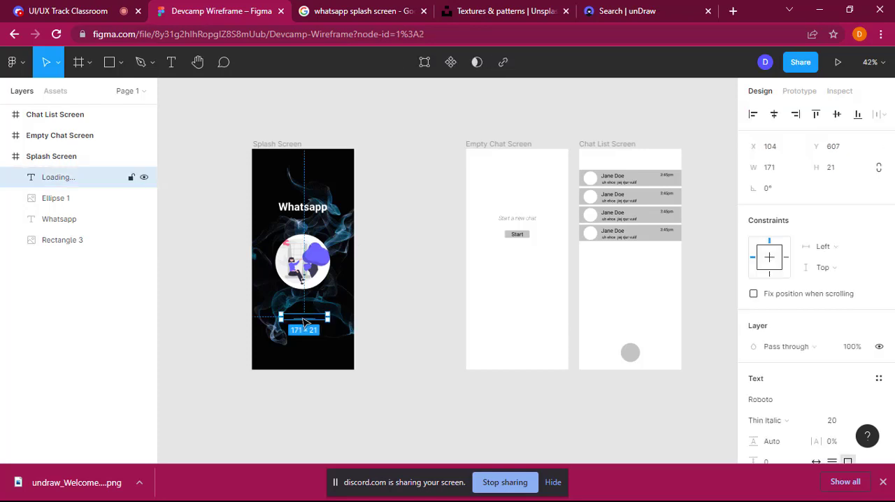
pyautogui.doubleClick(305, 323)
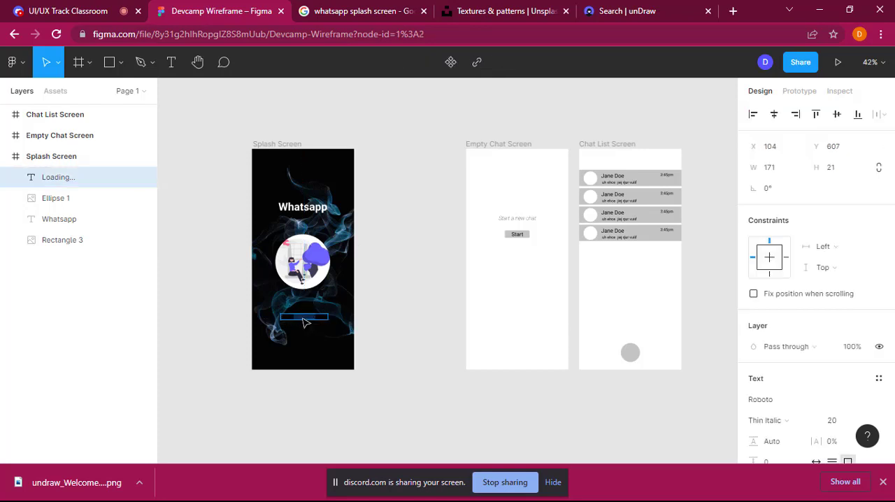
pyautogui.scroll(-3, 771, 315)
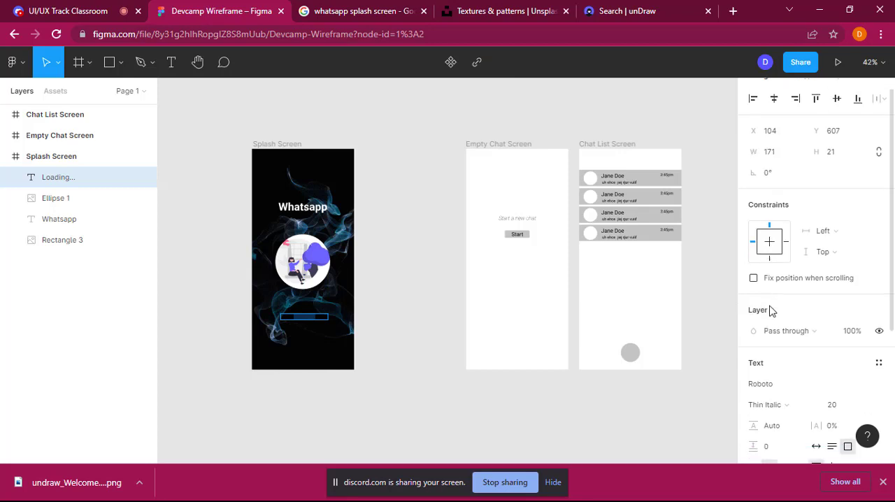
pyautogui.scroll(-2, 749, 427)
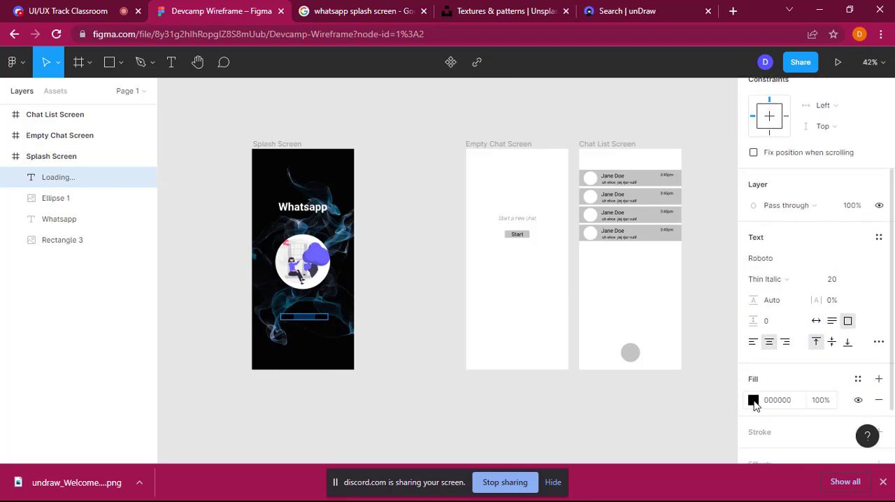
pyautogui.click(753, 400)
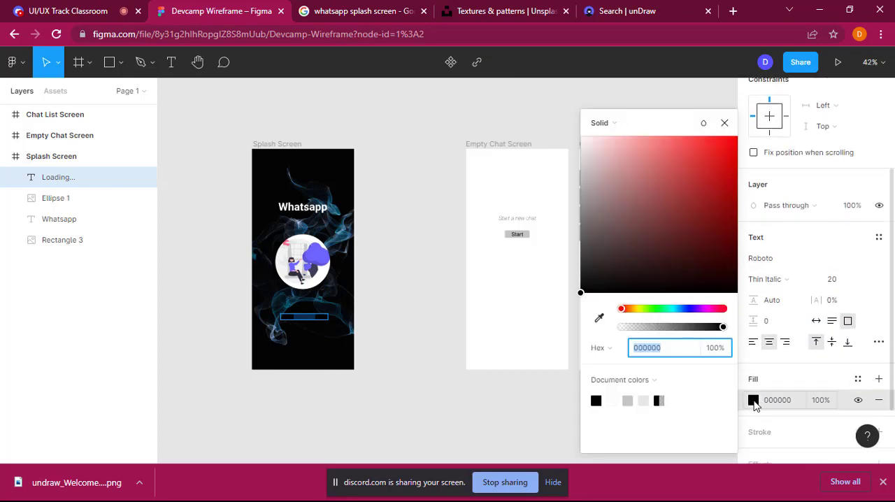
pyautogui.click(590, 155)
pyautogui.moveTo(587, 146); pyautogui.dragTo(580, 138)
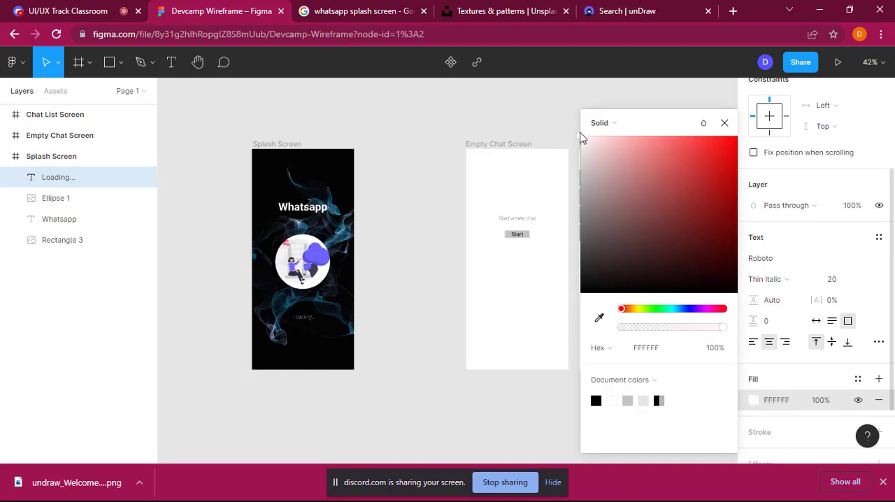
pyautogui.click(397, 272)
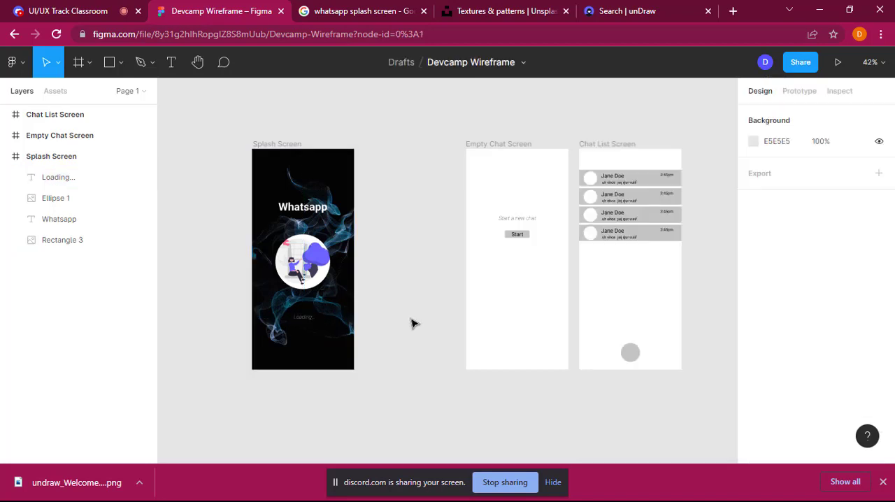
# Step: Preview the Splash Screen frame as a prototype, and dismiss the browser's downloads bar
pyautogui.click(294, 150)
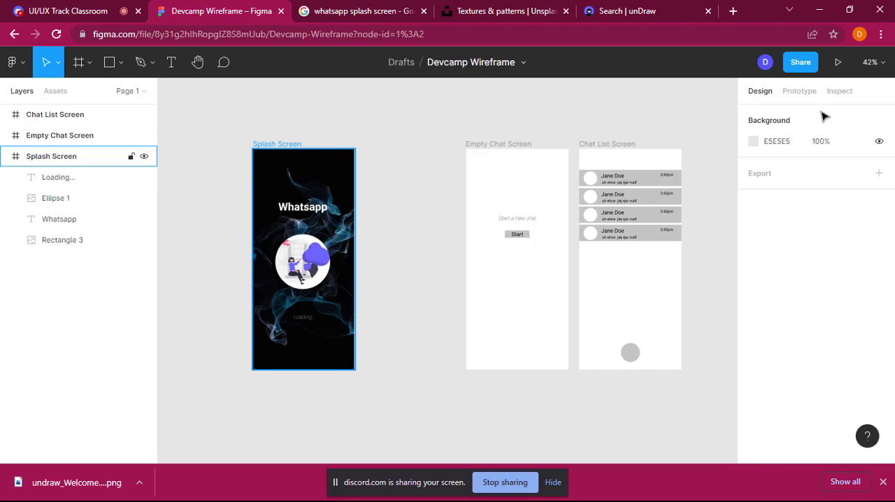
pyautogui.click(838, 63)
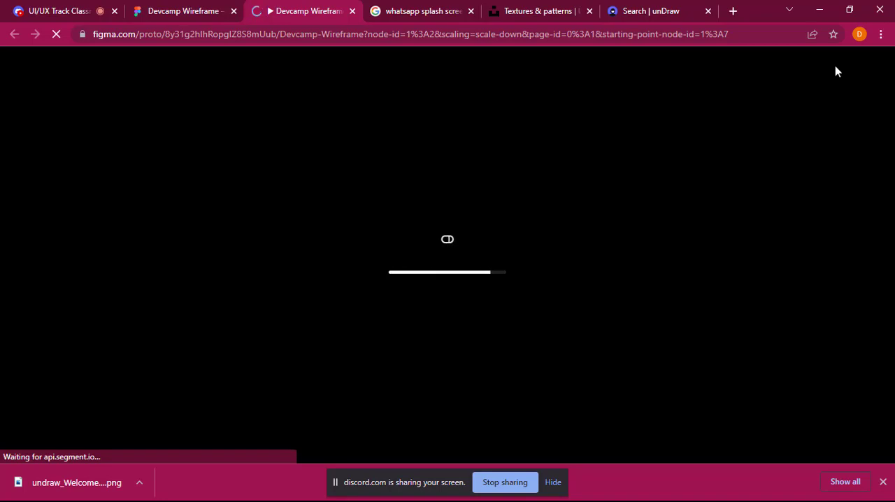
pyautogui.click(187, 2)
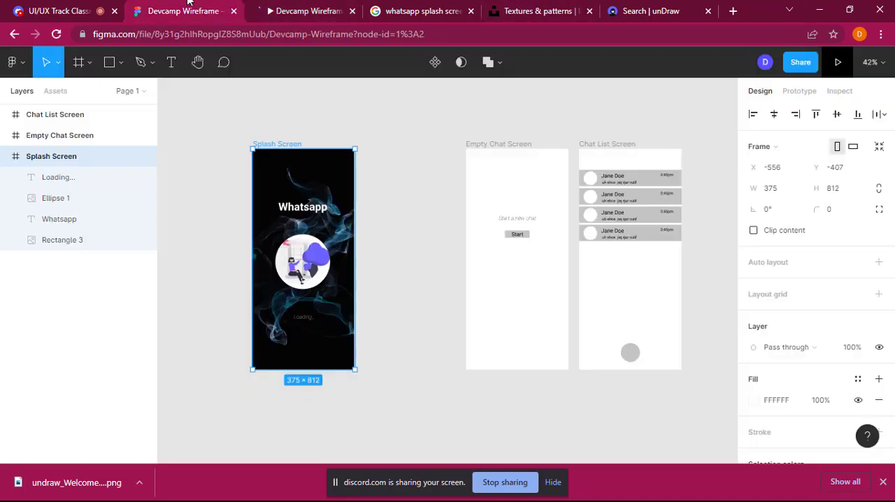
pyautogui.click(302, 4)
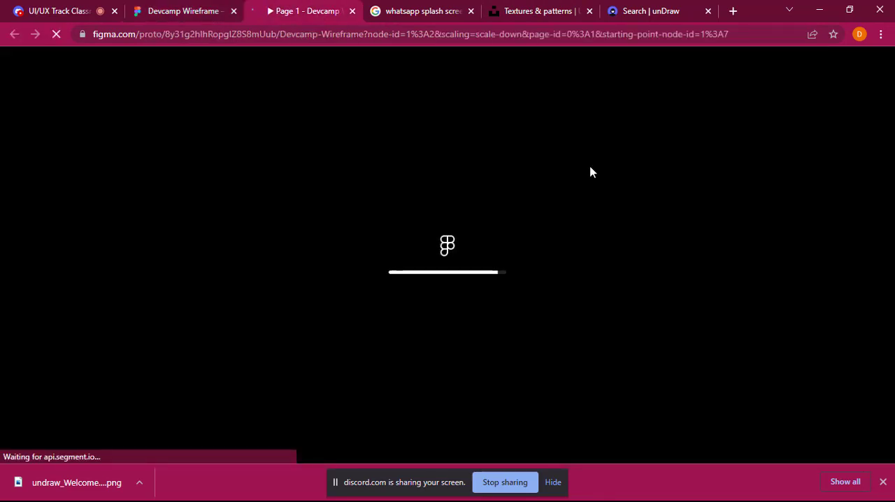
pyautogui.click(884, 482)
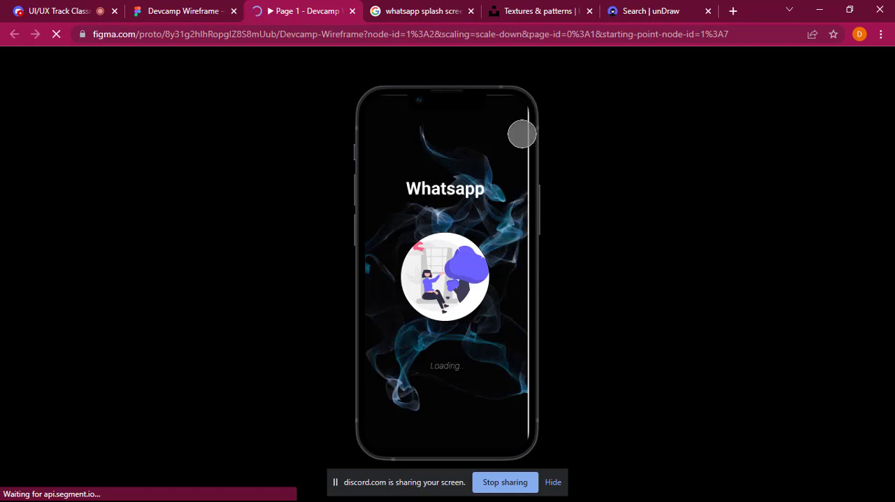
# Step: Select the smoke background rectangle in the design file and compare it with the prototype preview
pyautogui.click(214, 7)
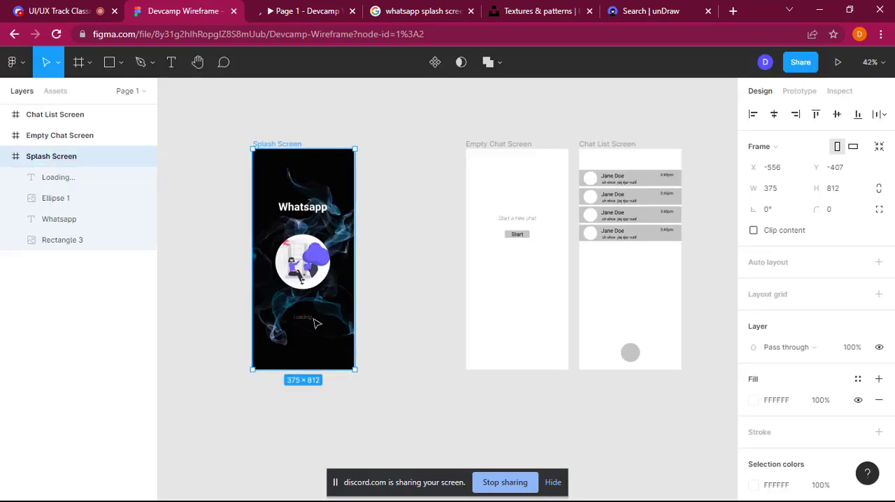
pyautogui.click(310, 348)
pyautogui.moveTo(310, 348); pyautogui.dragTo(309, 348)
pyautogui.click(308, 10)
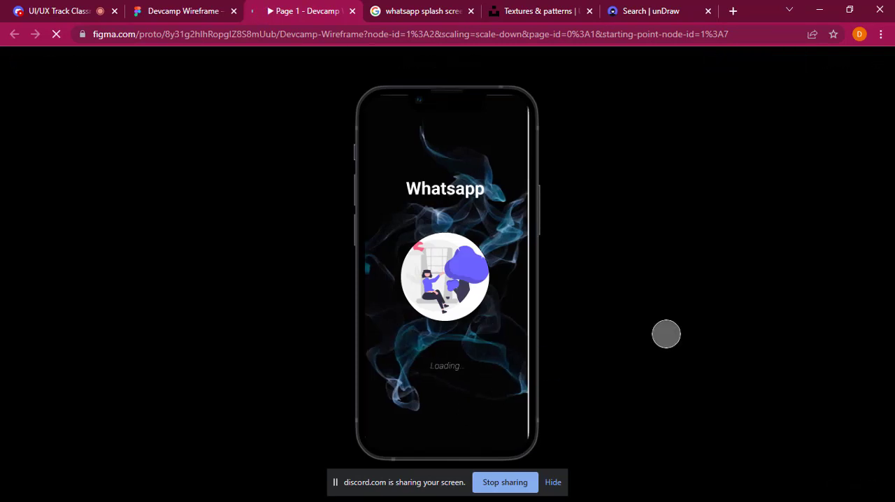
# Step: Move the smoke rectangle out of the Splash Screen frame, place it back over the frame and send it to the back
pyautogui.click(168, 10)
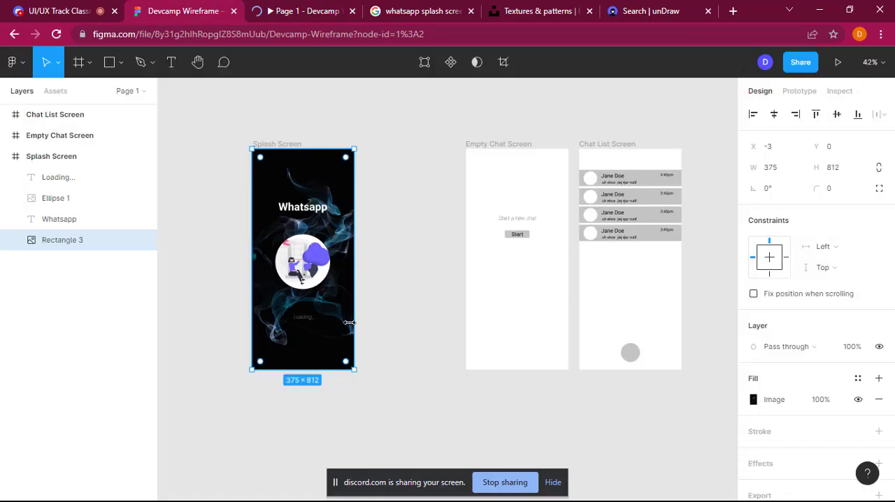
pyautogui.moveTo(329, 350); pyautogui.dragTo(314, 394)
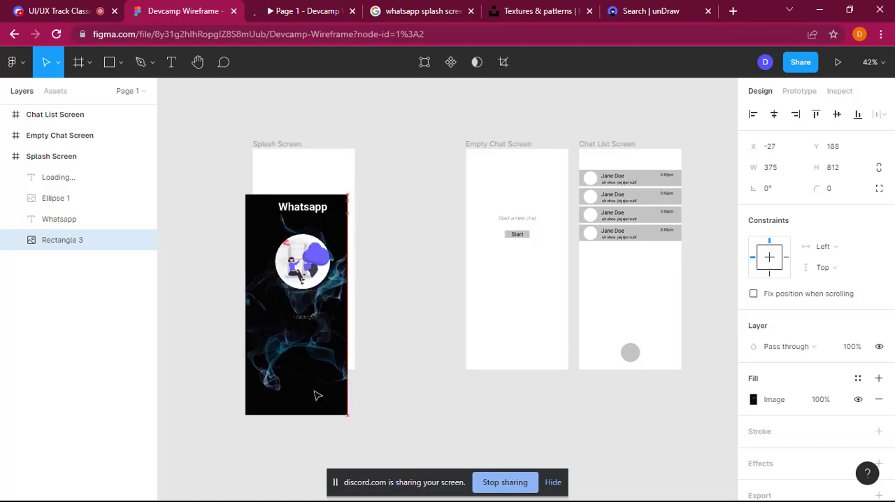
pyautogui.rightClick(280, 163)
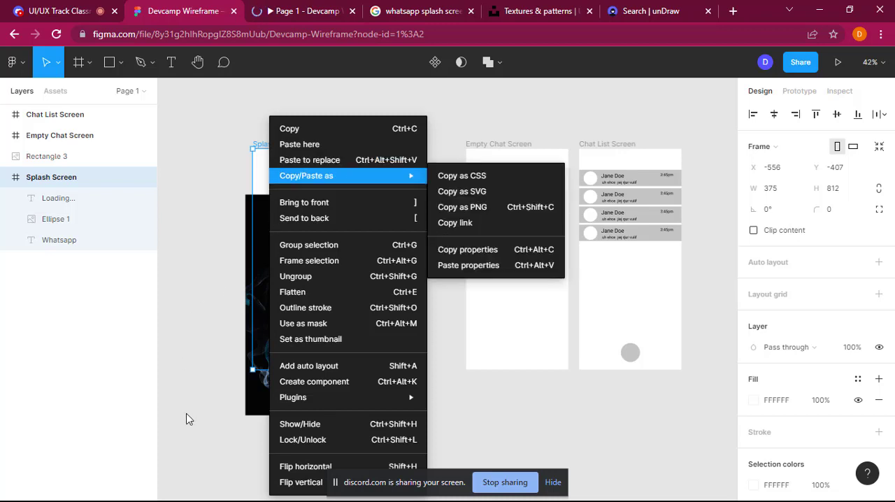
pyautogui.click(481, 459)
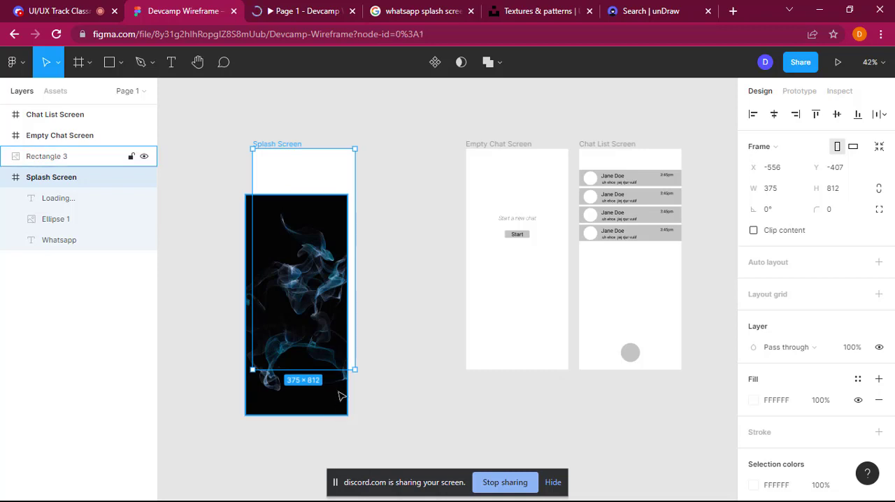
pyautogui.moveTo(342, 379)
pyautogui.mouseDown()
pyautogui.moveTo(343, 336)
pyautogui.moveTo(345, 362)
pyautogui.moveTo(337, 369)
pyautogui.moveTo(341, 362)
pyautogui.mouseUp()
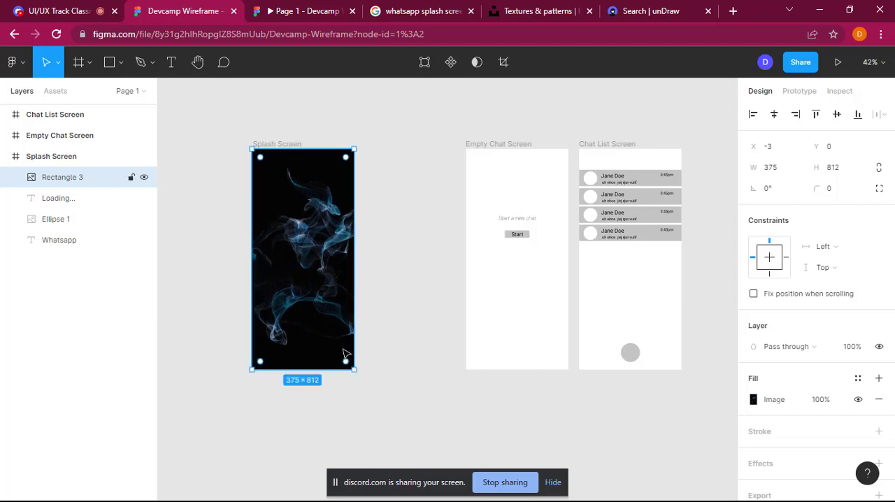
pyautogui.rightClick(344, 352)
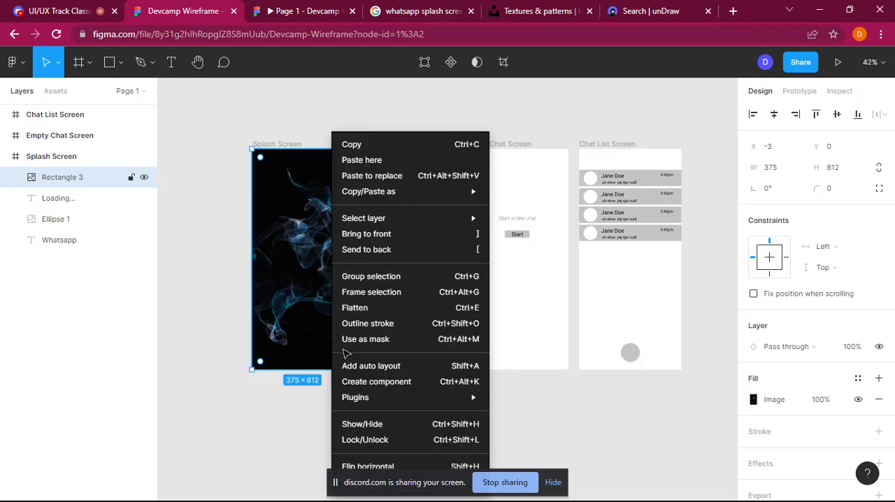
pyautogui.click(395, 254)
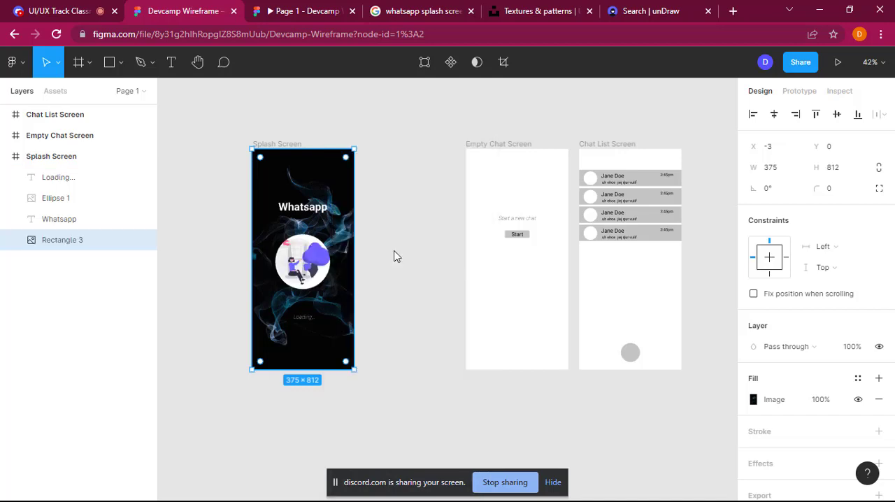
# Step: Check the prototype preview, and back in the design file move the Empty Chat Screen frame to X 30, between the other two frames
pyautogui.click(454, 260)
pyautogui.click(319, 10)
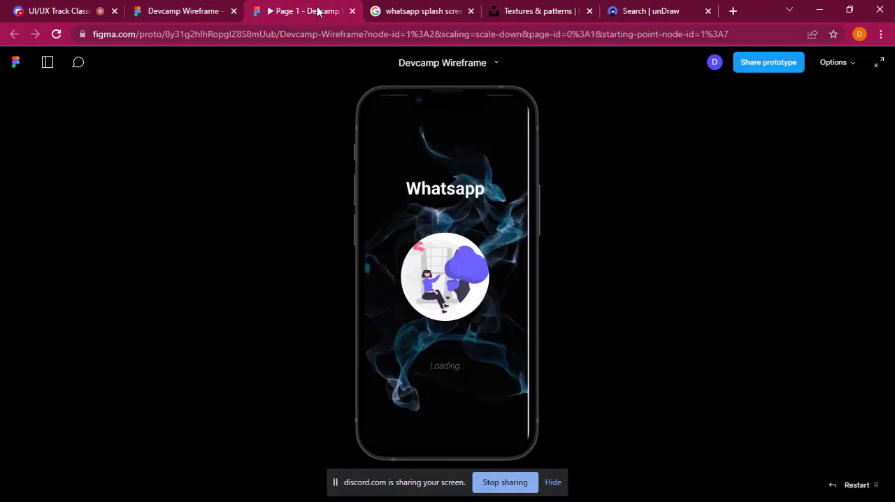
pyautogui.click(143, 7)
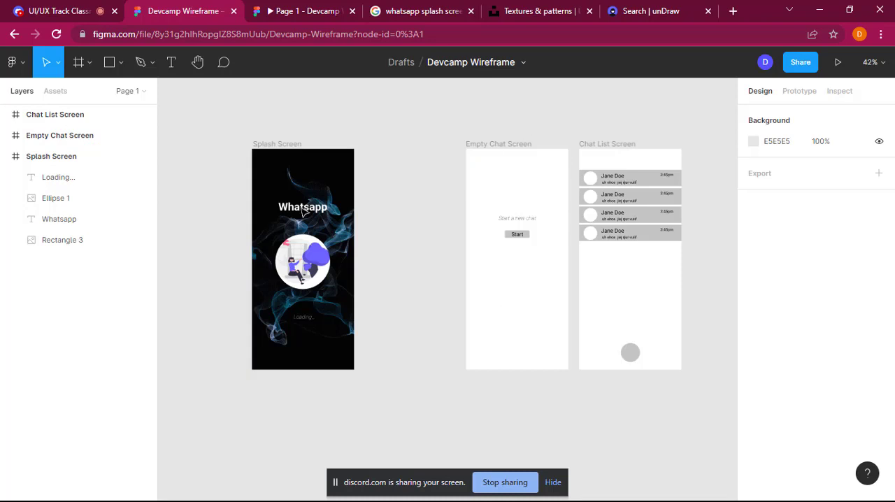
pyautogui.moveTo(512, 146); pyautogui.dragTo(463, 150)
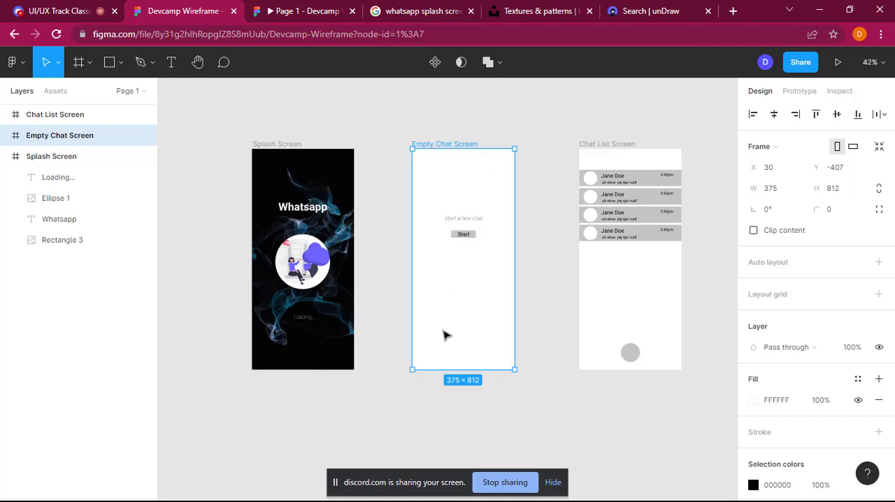
# Step: Group the Start text with its grey button rectangle on the Empty Chat Screen
pyautogui.click(475, 238)
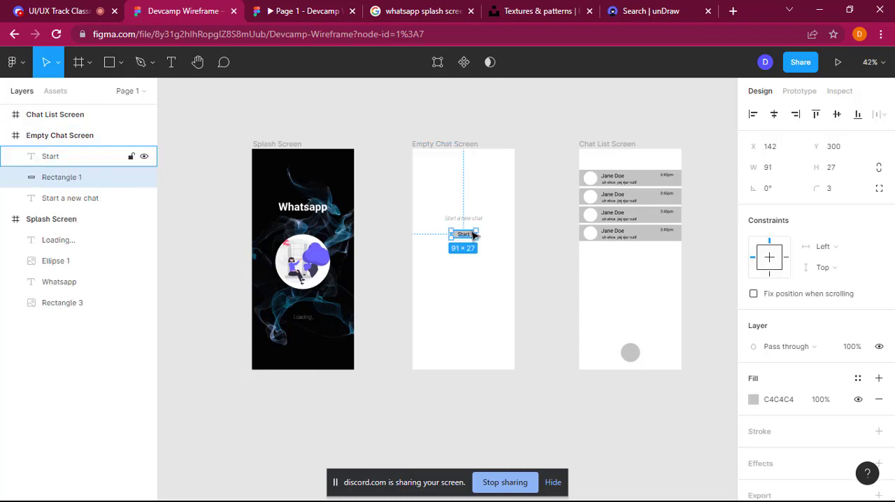
pyautogui.moveTo(466, 237); pyautogui.dragTo(467, 238)
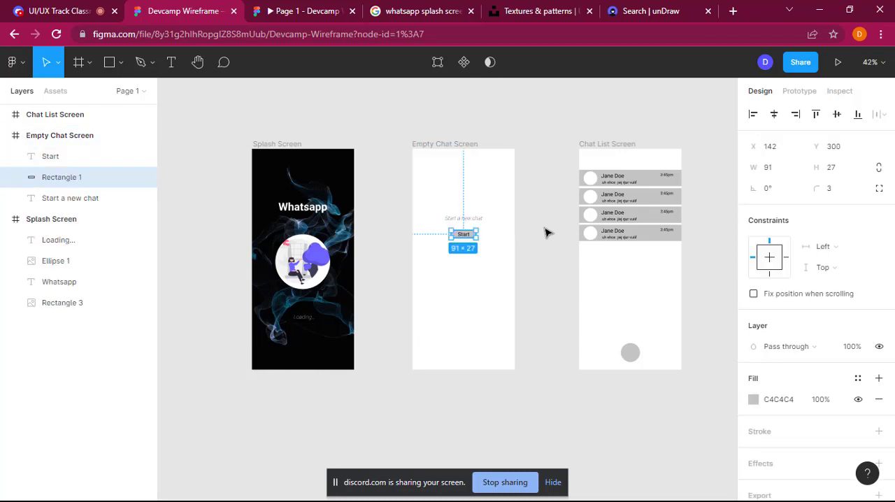
pyautogui.click(547, 233)
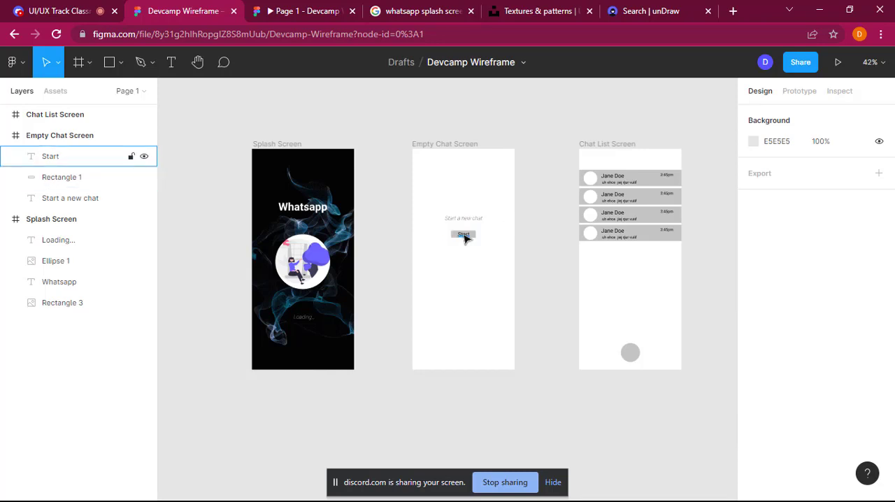
pyautogui.moveTo(474, 240)
pyautogui.mouseDown()
pyautogui.moveTo(473, 249)
pyautogui.moveTo(474, 239)
pyautogui.mouseUp()
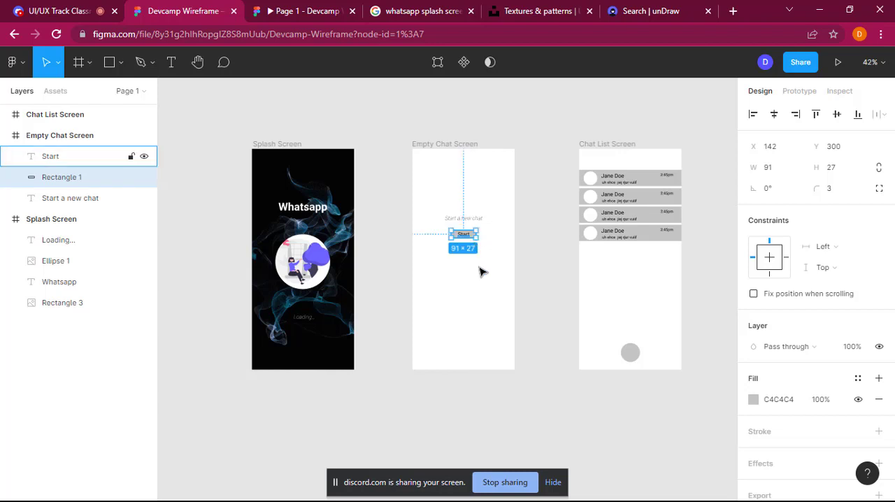
pyautogui.click(552, 287)
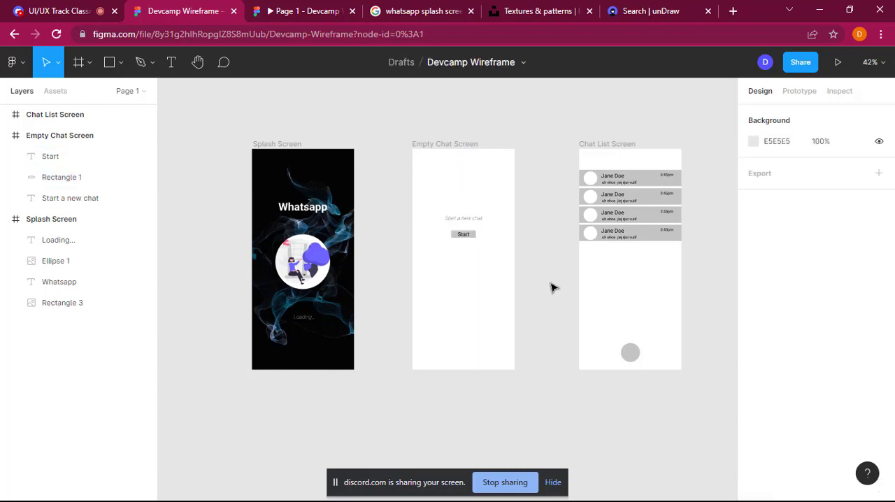
pyautogui.click(469, 236)
pyautogui.click(486, 263)
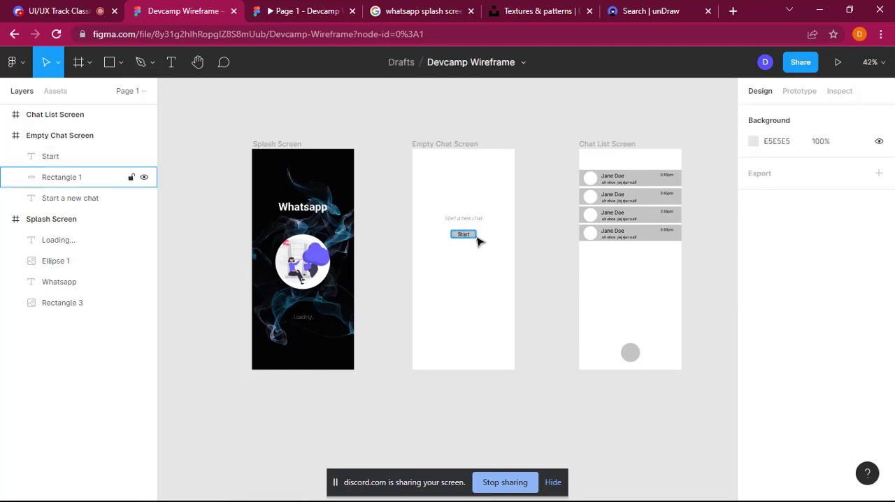
pyautogui.click(479, 241)
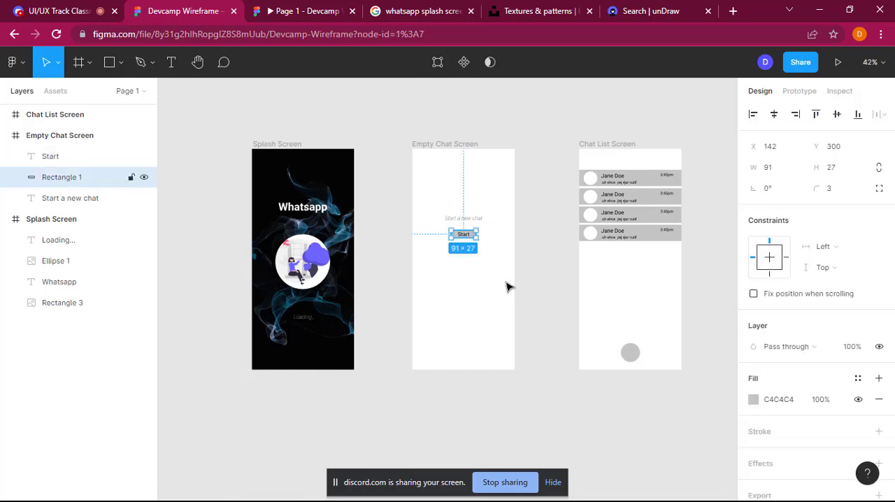
pyautogui.keyDown('shift'); pyautogui.click(467, 238); pyautogui.keyUp('shift')
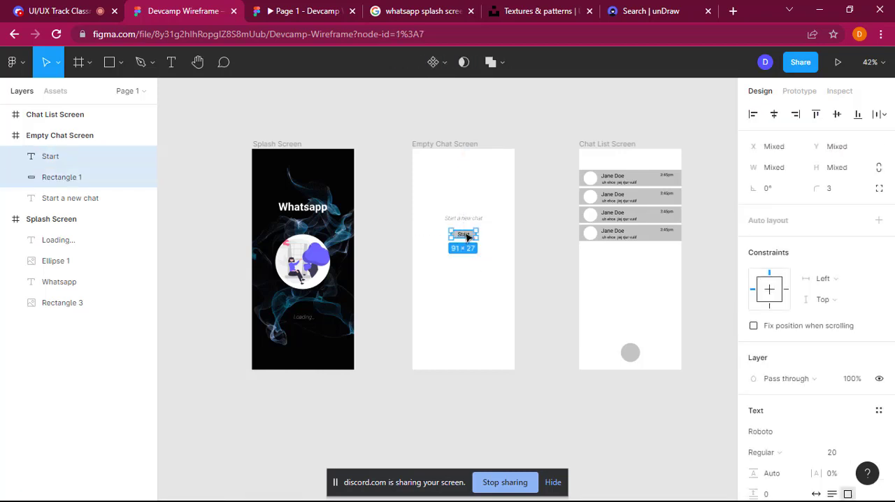
pyautogui.rightClick(463, 239)
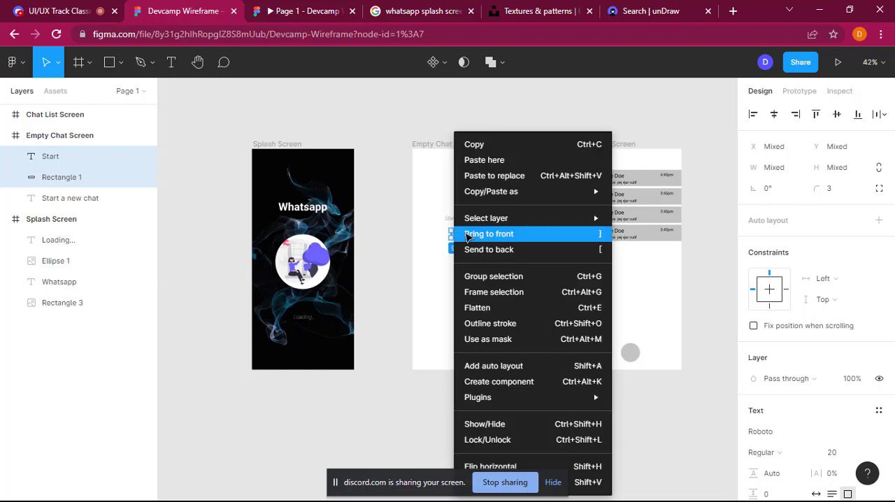
pyautogui.click(508, 277)
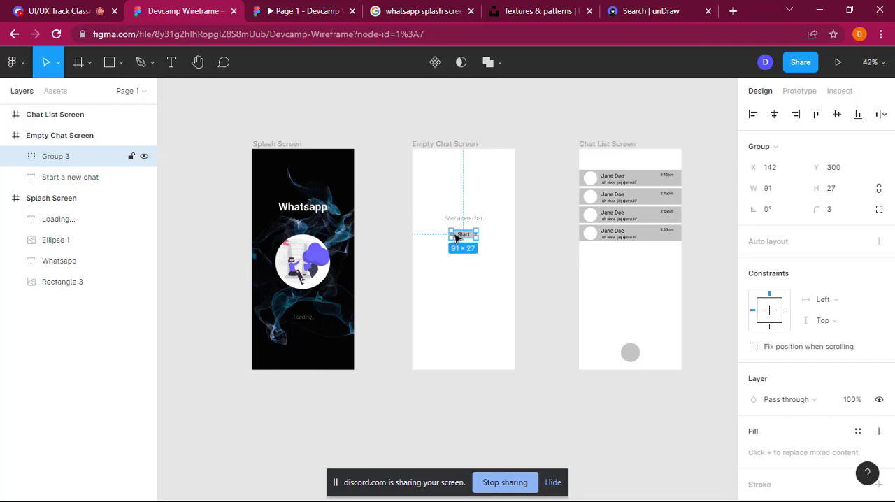
# Step: Enlarge the grouped Start button to about 155 × 52 and centre it horizontally on the Empty Chat Screen at about Y 327
pyautogui.moveTo(462, 236)
pyautogui.mouseDown()
pyautogui.moveTo(463, 259)
pyautogui.moveTo(460, 242)
pyautogui.moveTo(493, 251)
pyautogui.moveTo(465, 245)
pyautogui.mouseUp()
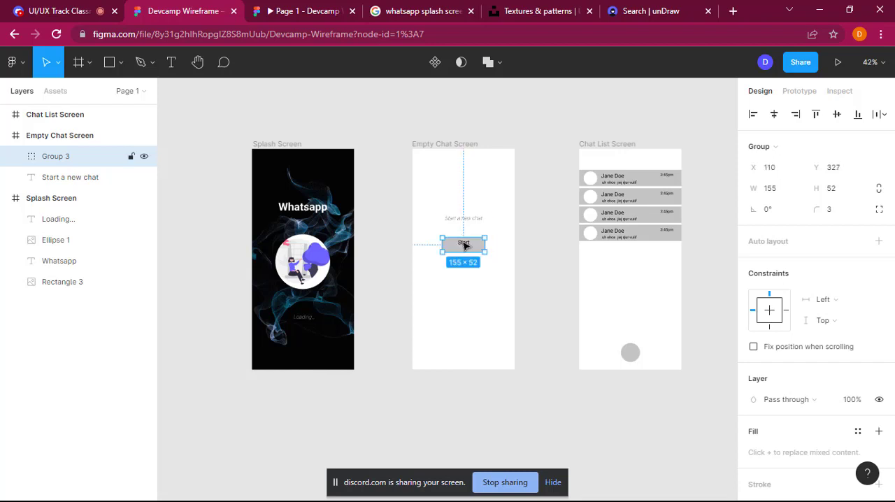
pyautogui.doubleClick(466, 245)
pyautogui.click(534, 293)
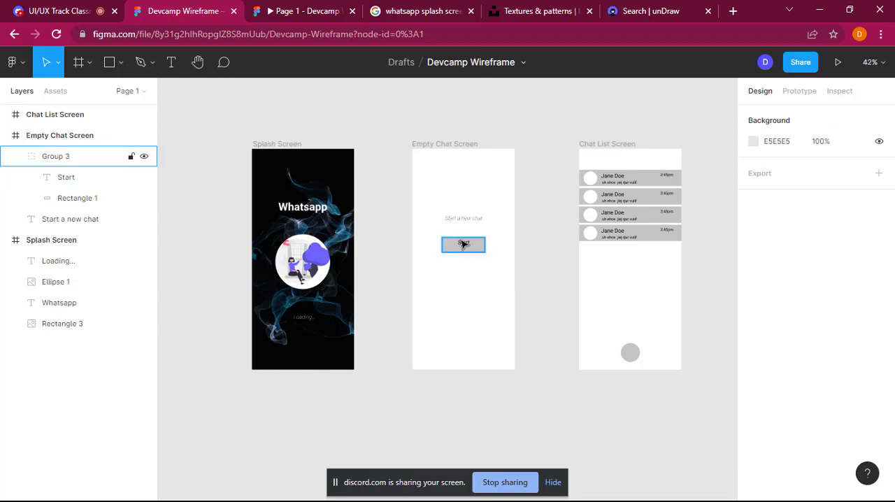
# Step: Select the Start text layer inside the button group on the Empty Chat Screen
pyautogui.click(66, 179)
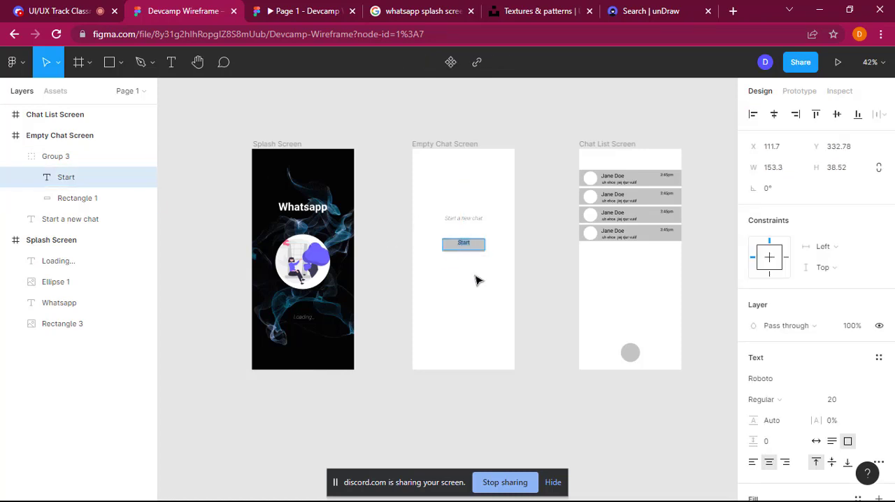
pyautogui.click(471, 273)
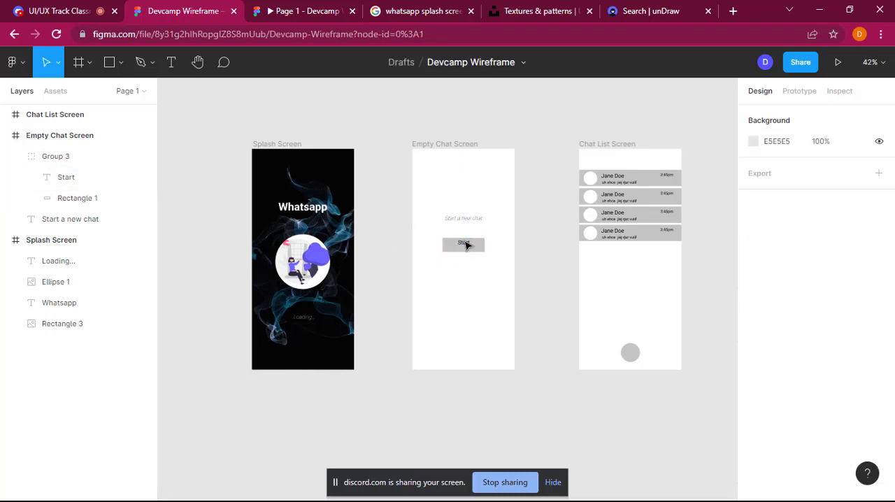
pyautogui.click(466, 247)
pyautogui.click(467, 246)
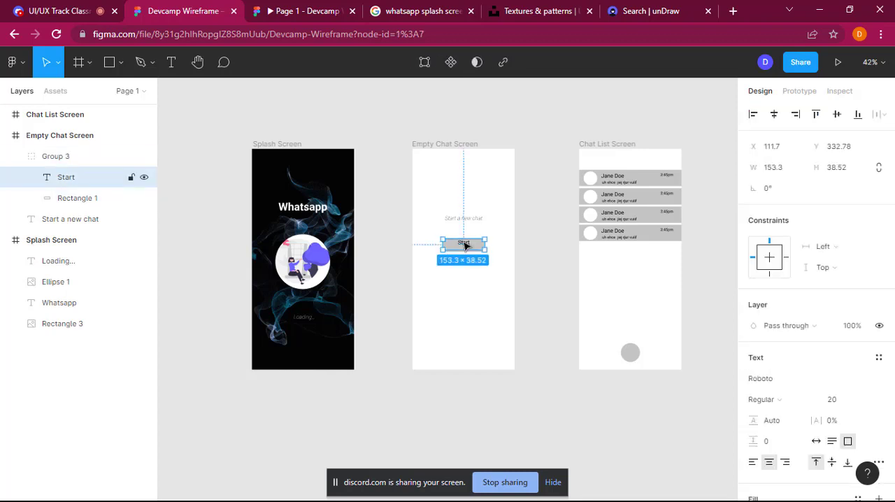
pyautogui.doubleClick(468, 248)
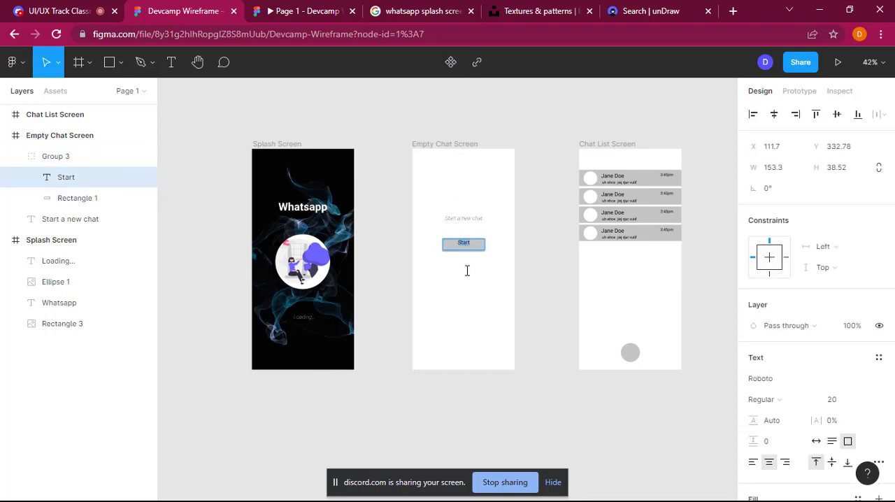
pyautogui.press('Escape')
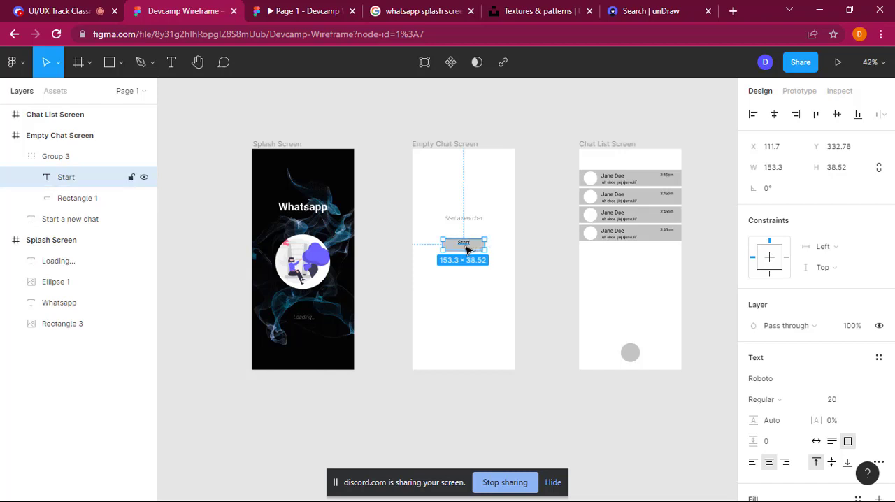
# Step: Move the Start text down inside its button on the Empty Chat Screen, to about X 112, Y 340
pyautogui.moveTo(468, 247); pyautogui.dragTo(469, 249)
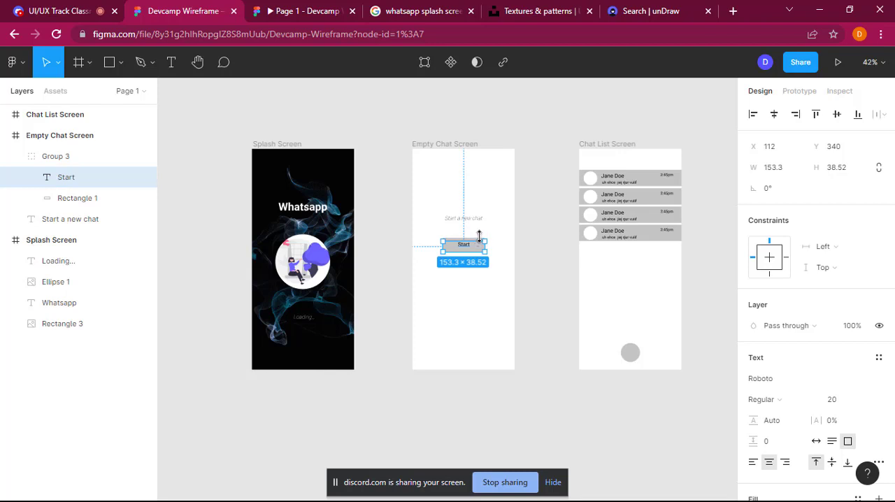
# Step: Stretch the Start text box upward to 153 × 52 so that it spans the button's full height
pyautogui.moveTo(479, 235); pyautogui.dragTo(479, 235)
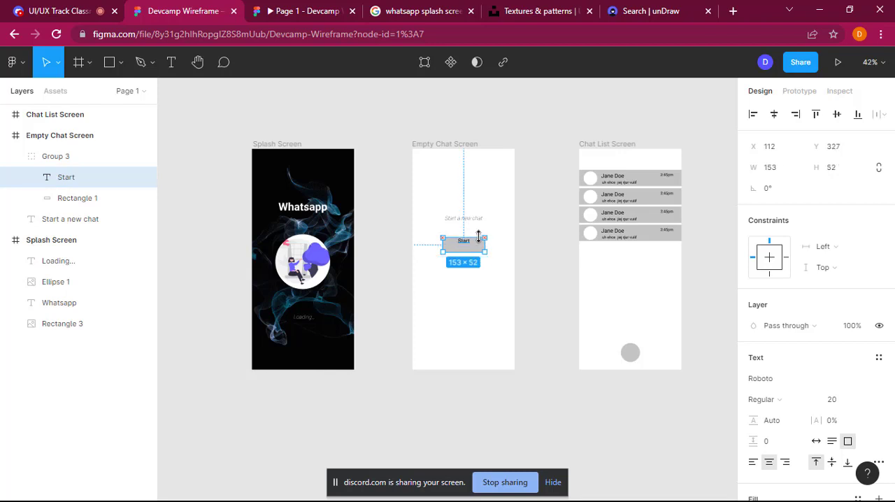
pyautogui.click(490, 318)
pyautogui.click(468, 242)
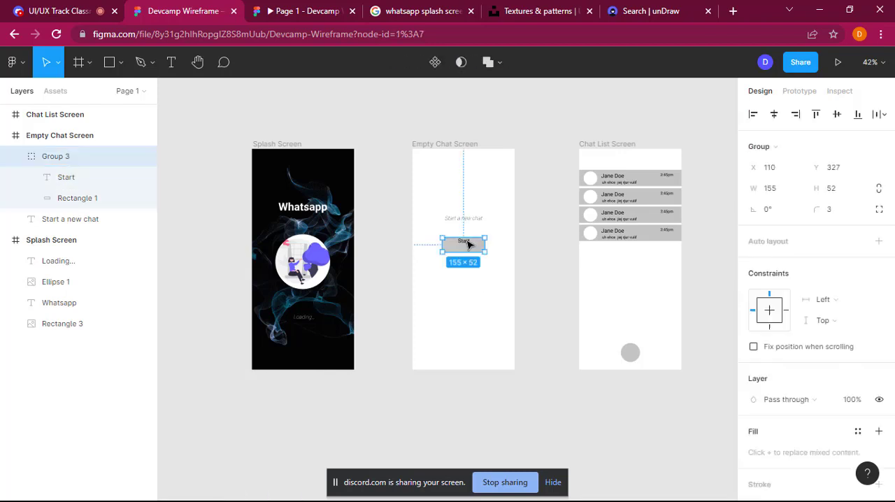
pyautogui.doubleClick(466, 243)
pyautogui.doubleClick(465, 242)
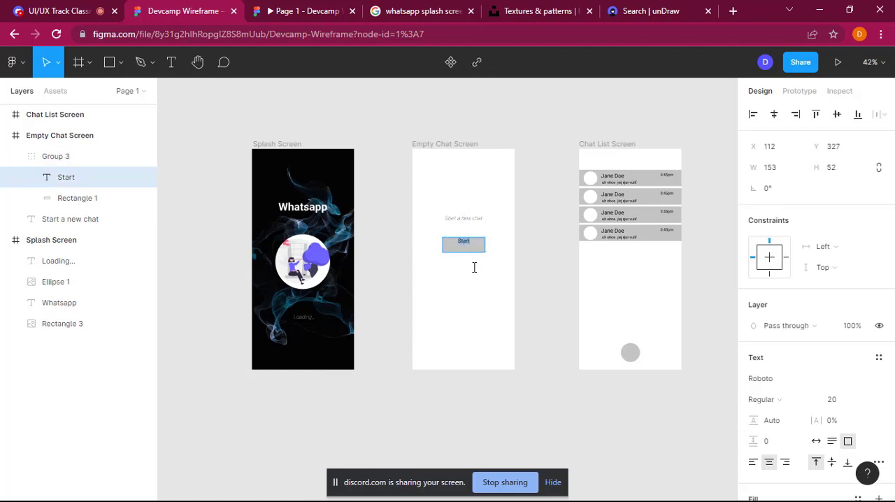
pyautogui.press('Escape')
pyautogui.hotkey('ctrl', 'z')
pyautogui.hotkey('ctrl', 'z')
pyautogui.hotkey('ctrl', 'z')
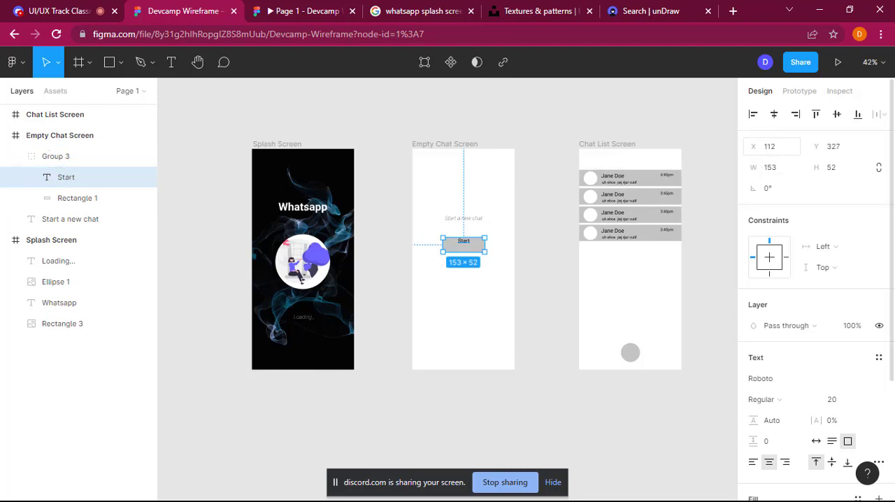
# Step: Try moving the Start text to X 121, Y 334, and undo the recent position and size changes
pyautogui.moveTo(755, 146); pyautogui.dragTo(762, 147)
pyautogui.moveTo(825, 145); pyautogui.dragTo(834, 146)
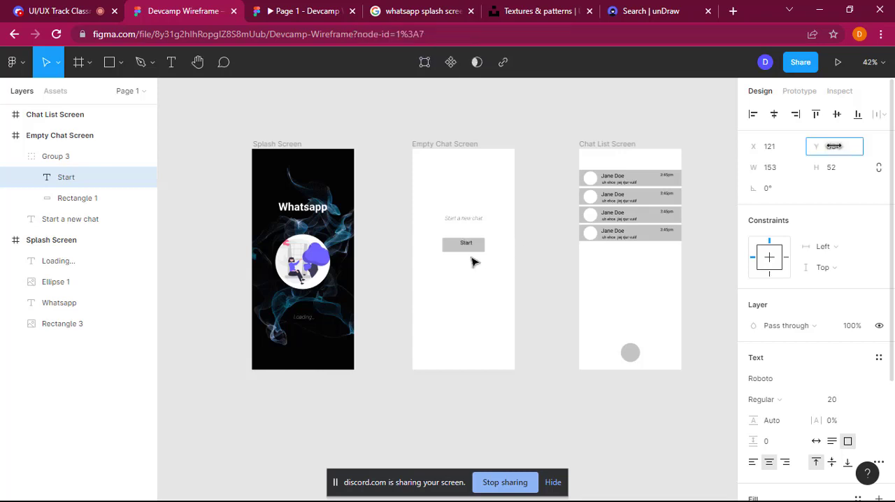
pyautogui.doubleClick(470, 244)
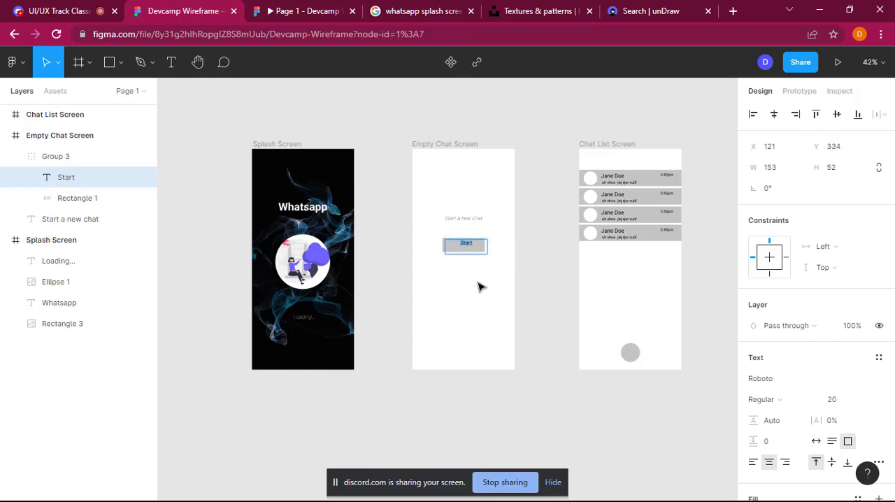
pyautogui.hotkey('ctrl', 'z')
pyautogui.hotkey('ctrl', 'z')
pyautogui.hotkey('ctrl', 'z')
pyautogui.hotkey('ctrl', 'z')
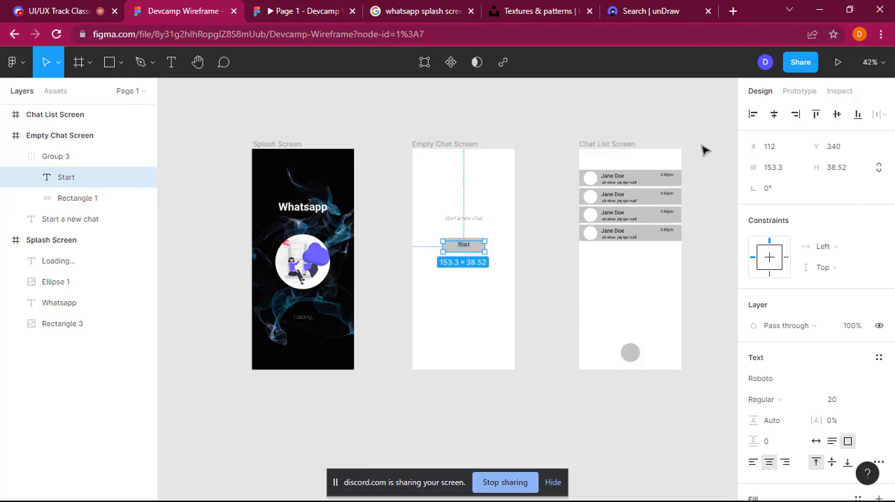
# Step: Resize the Start text box to 153 × 36 at Y 342 so the label sits centred in the button
pyautogui.moveTo(814, 166); pyautogui.dragTo(821, 146)
pyautogui.click(766, 166)
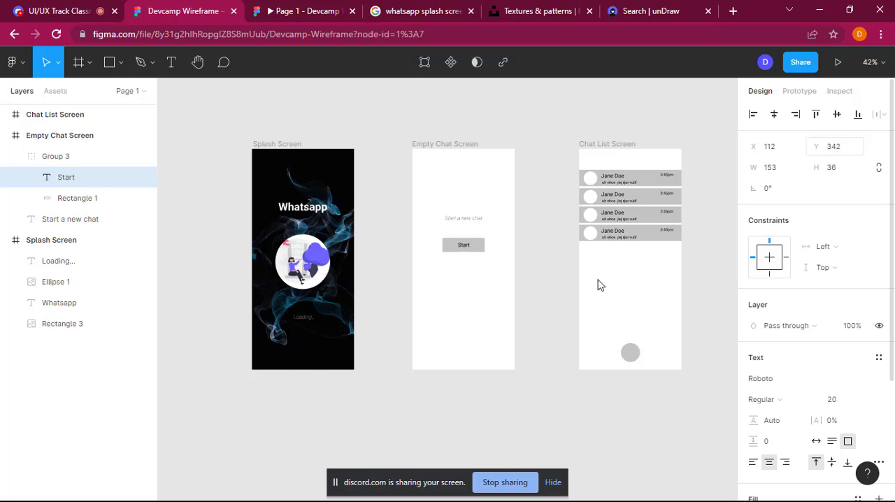
pyautogui.click(500, 294)
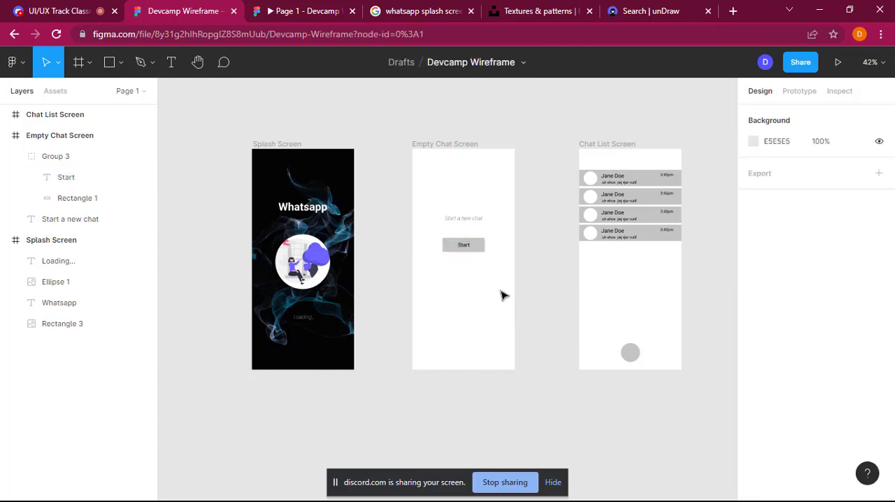
# Step: Round the corners of the Start button group with a corner radius of 20
pyautogui.click(477, 243)
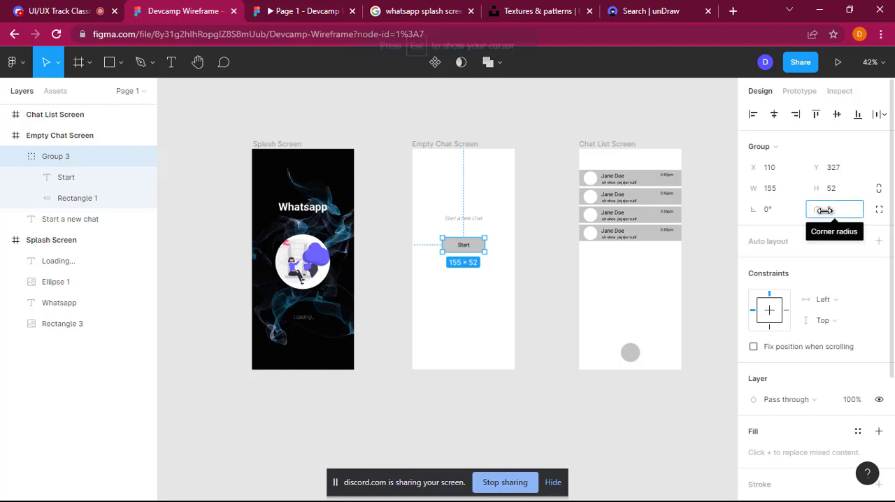
pyautogui.moveTo(825, 210)
pyautogui.mouseDown()
pyautogui.moveTo(828, 216)
pyautogui.moveTo(820, 209)
pyautogui.moveTo(860, 207)
pyautogui.moveTo(833, 213)
pyautogui.mouseUp()
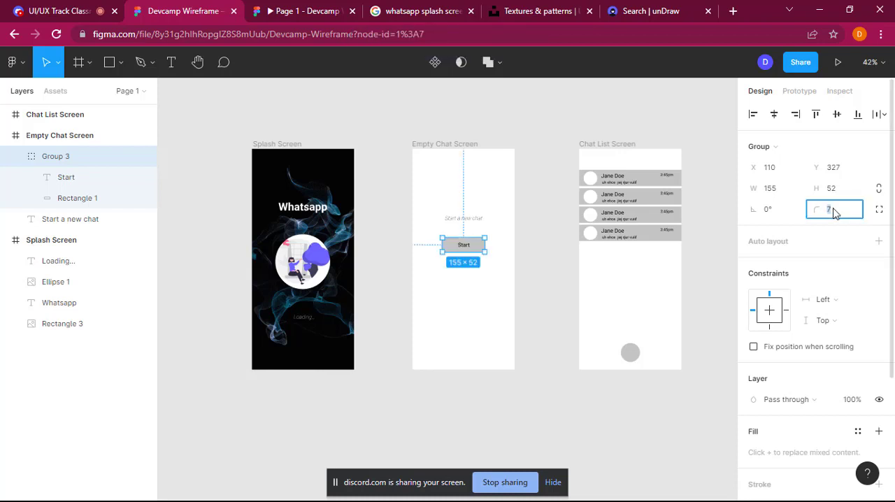
pyautogui.write('20')
pyautogui.scroll(-3, 834, 213)
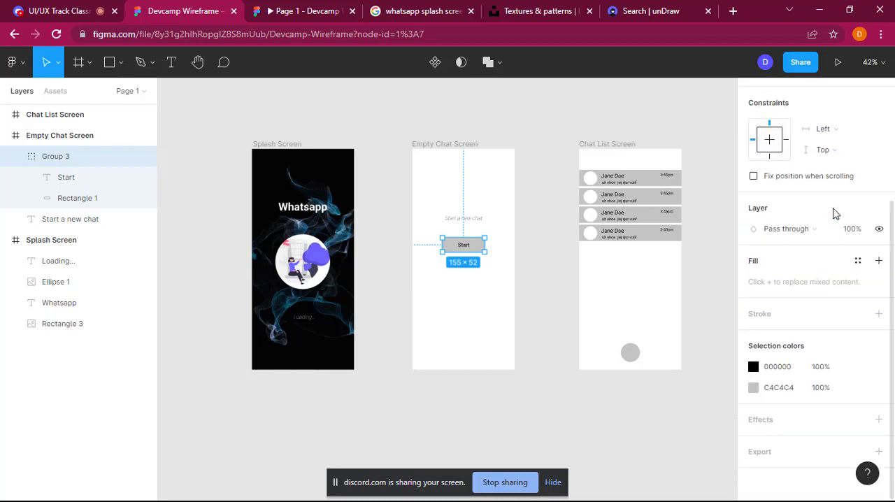
pyautogui.scroll(3, 833, 214)
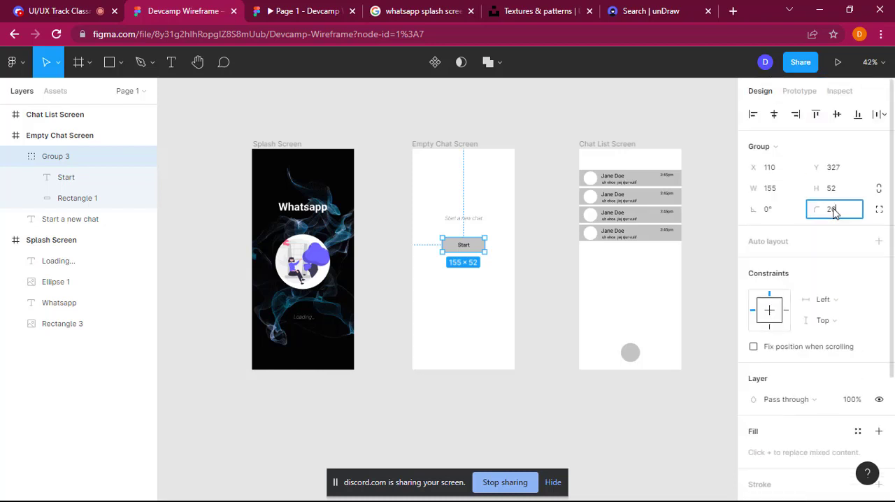
pyautogui.click(488, 312)
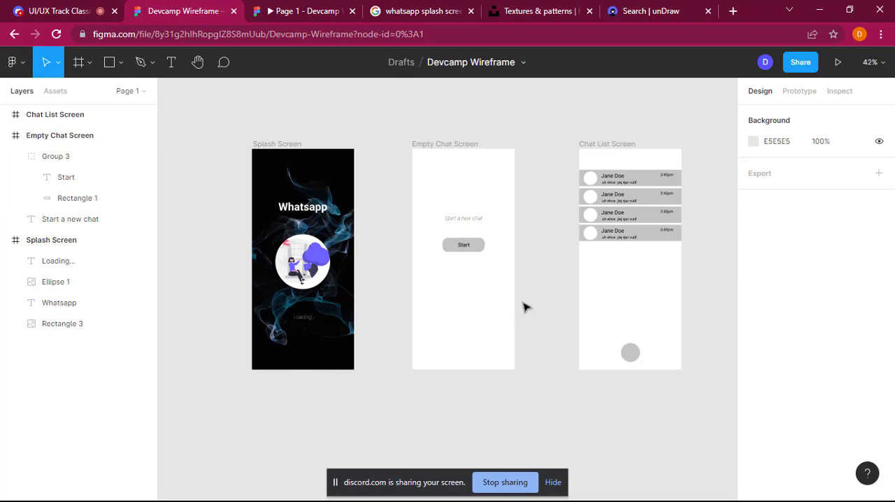
# Step: Replace the mixed fills of the Start button group with a single new fill
pyautogui.click(482, 252)
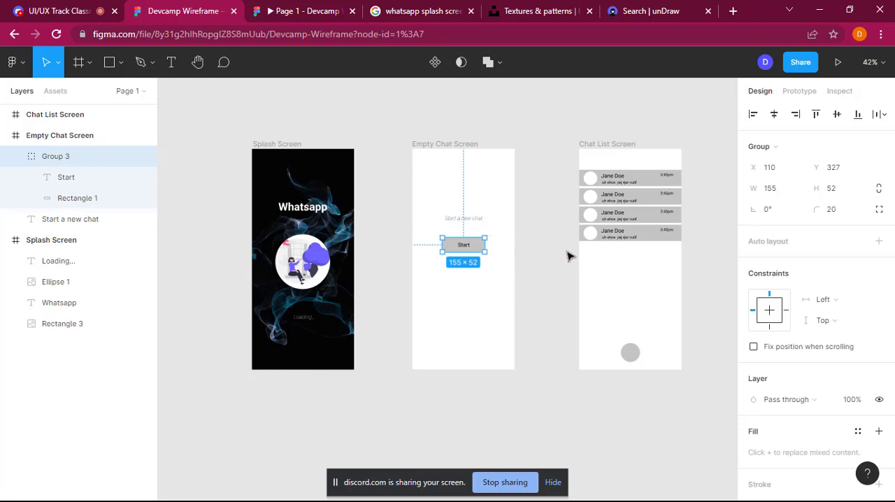
pyautogui.scroll(-2, 776, 410)
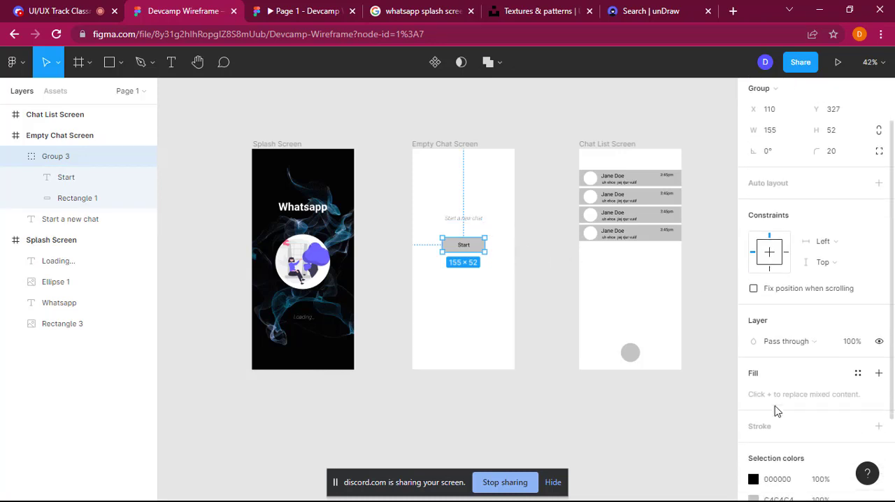
pyautogui.scroll(-3, 812, 423)
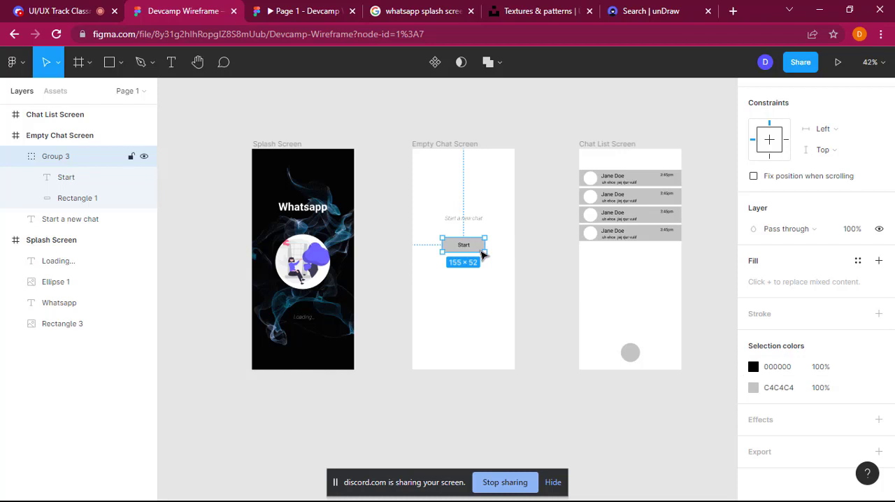
pyautogui.scroll(1, 762, 266)
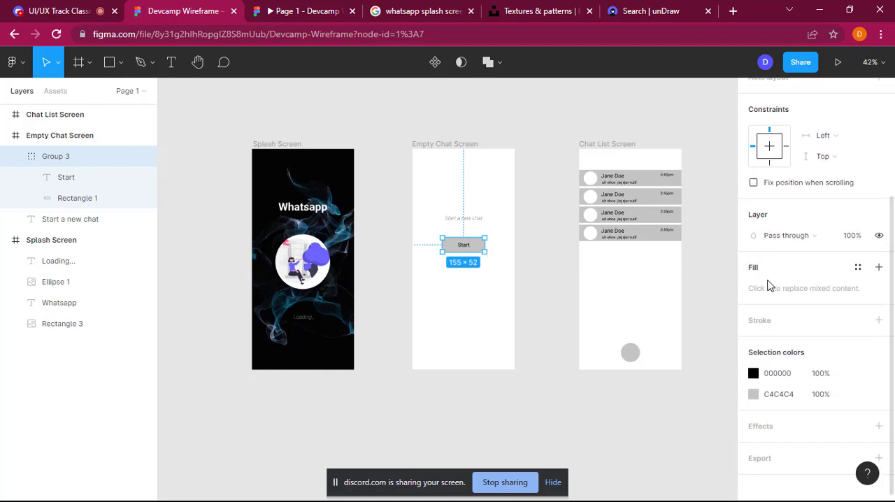
pyautogui.scroll(2, 781, 261)
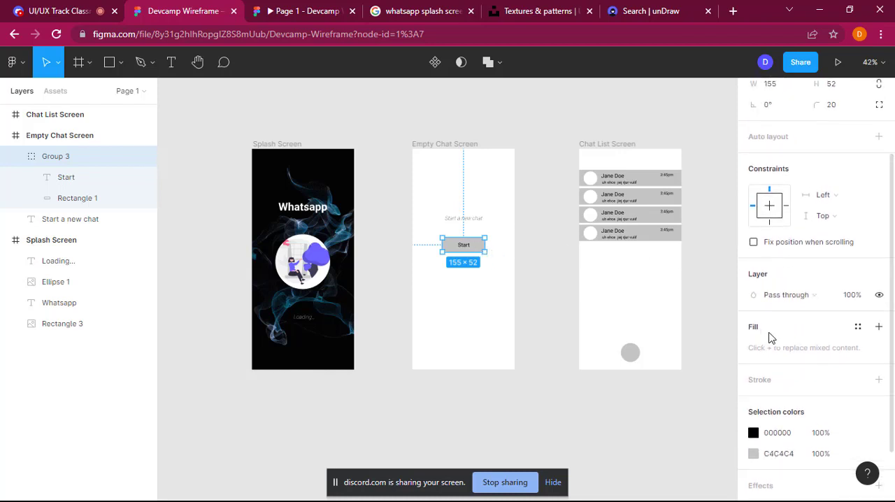
pyautogui.scroll(-1, 770, 336)
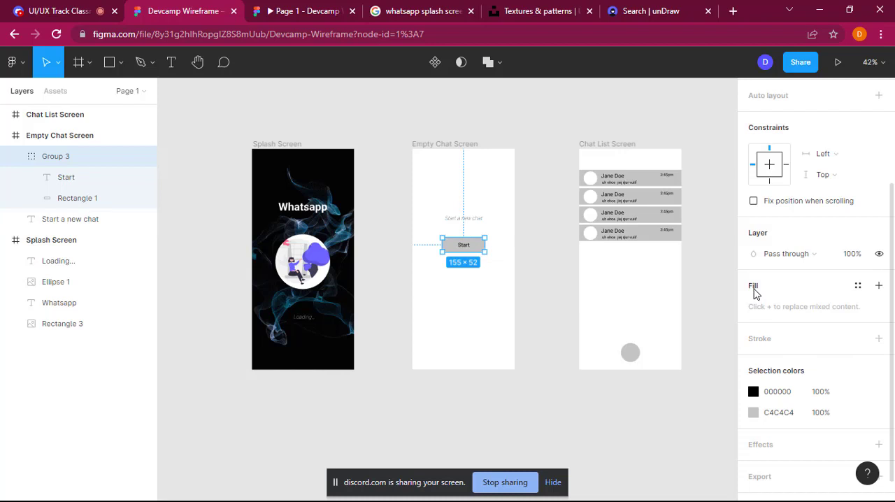
pyautogui.click(880, 287)
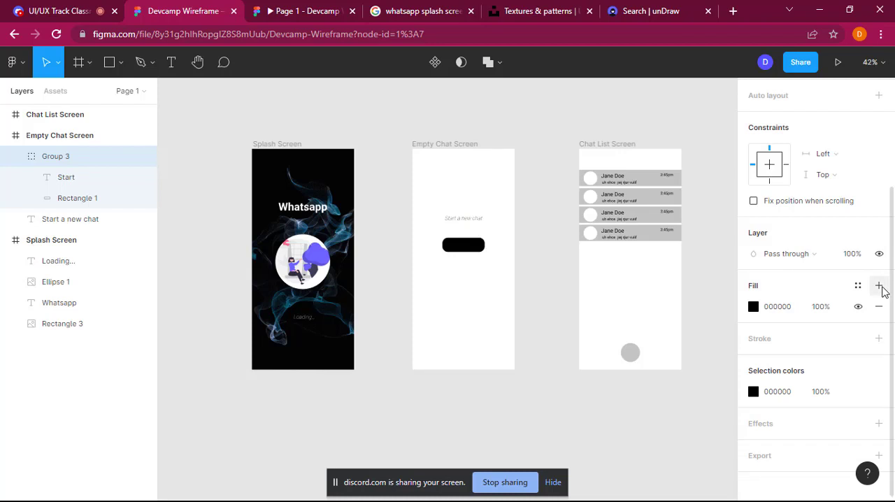
# Step: Change the Start button group's fill colour to blue 5D77D4
pyautogui.click(754, 308)
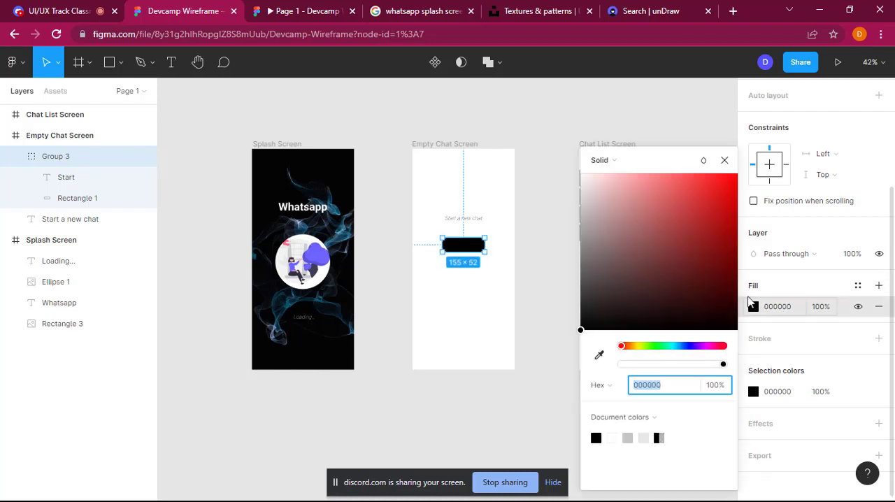
pyautogui.click(602, 291)
pyautogui.click(611, 221)
pyautogui.moveTo(614, 193); pyautogui.dragTo(642, 172)
pyautogui.moveTo(711, 179); pyautogui.dragTo(602, 220)
pyautogui.moveTo(660, 354); pyautogui.dragTo(686, 346)
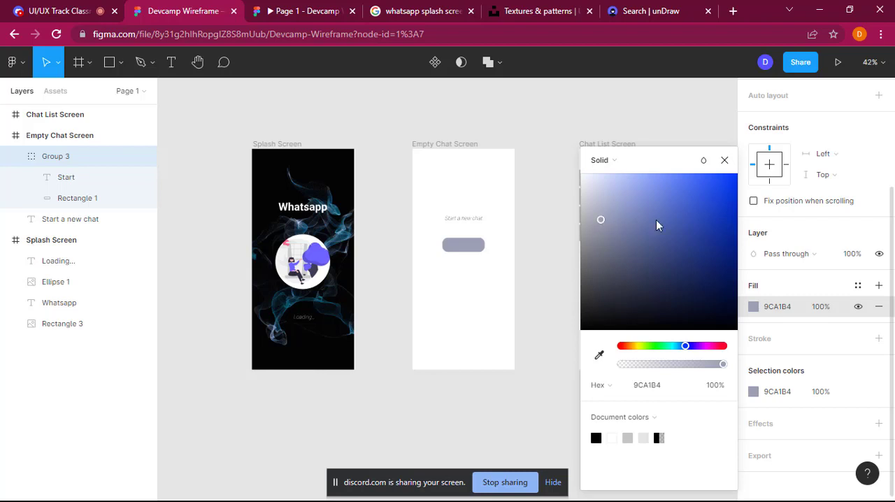
pyautogui.moveTo(656, 220); pyautogui.dragTo(688, 184)
pyautogui.press('Escape')
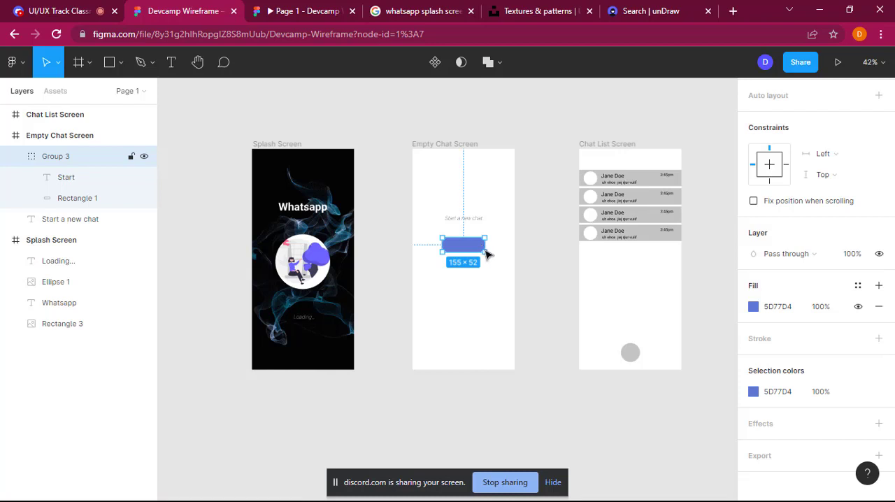
# Step: Send the Start button group to the back and bring its Start text layer to the front
pyautogui.rightClick(483, 250)
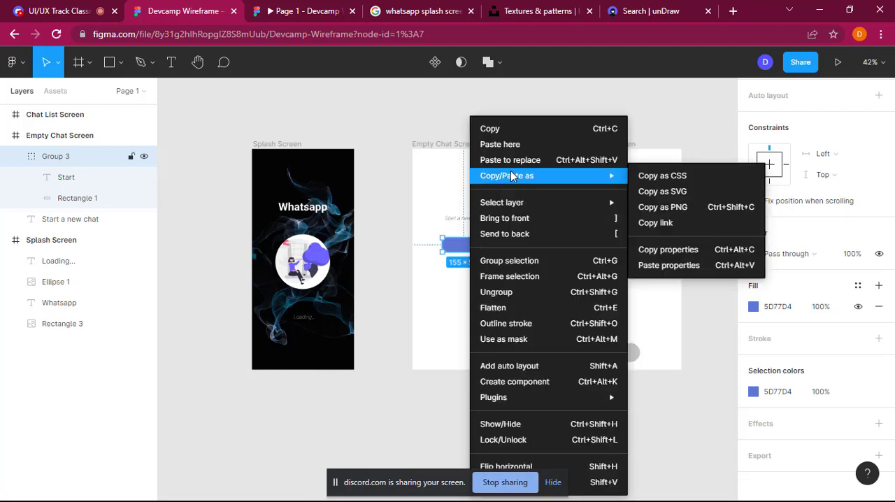
pyautogui.click(524, 234)
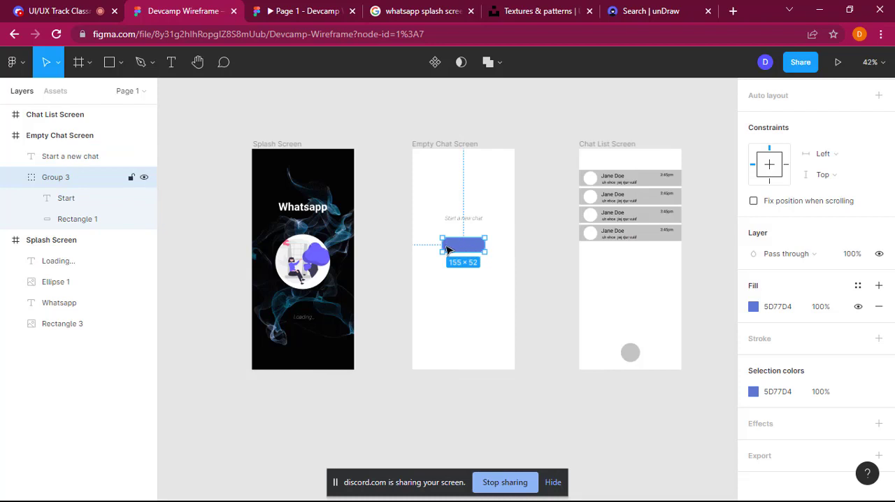
pyautogui.click(66, 198)
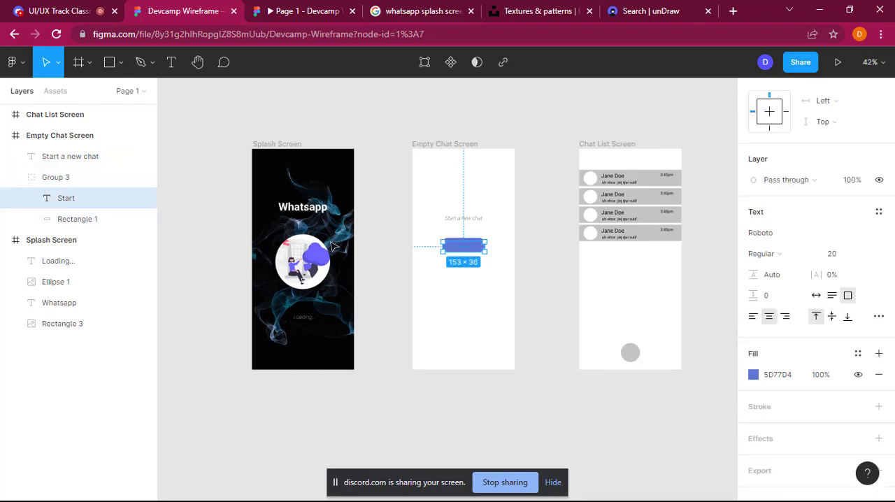
pyautogui.rightClick(488, 250)
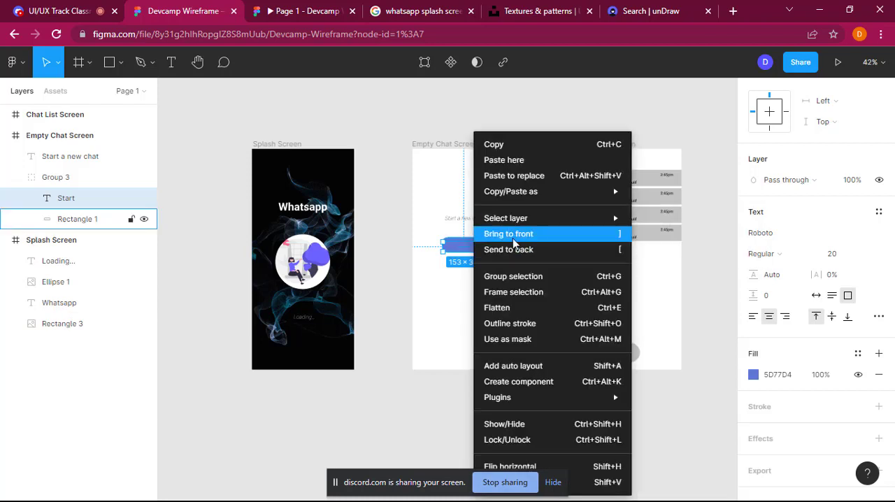
pyautogui.click(514, 233)
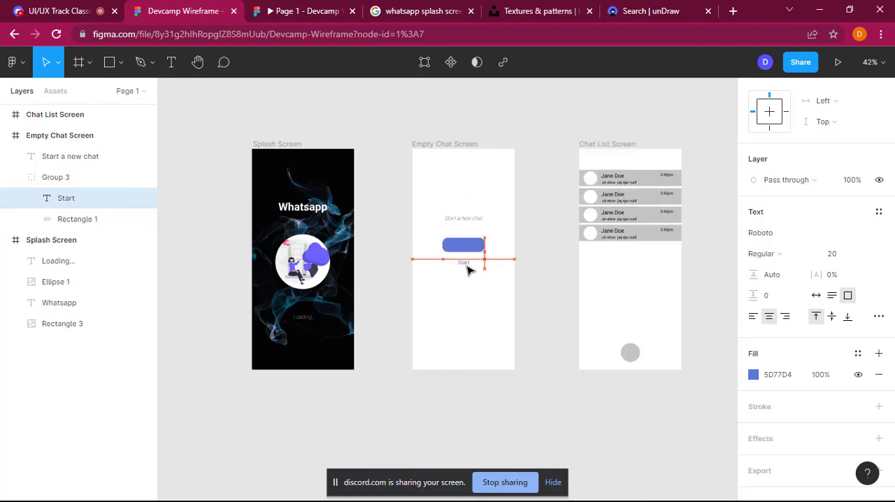
# Step: Recolour the Start text white (FFFFFF) while it sits below the button, and place it back centred on the button
pyautogui.moveTo(468, 270); pyautogui.dragTo(469, 269)
pyautogui.doubleClick(466, 263)
pyautogui.click(754, 376)
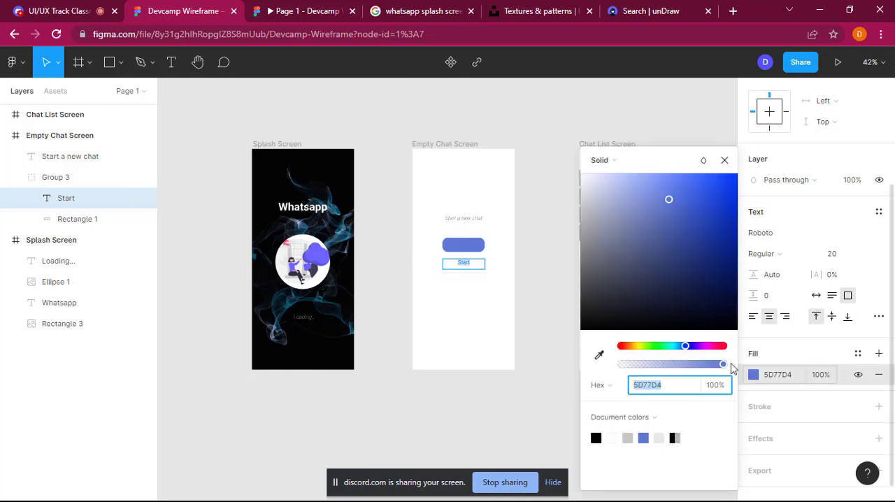
pyautogui.moveTo(588, 182); pyautogui.dragTo(576, 160)
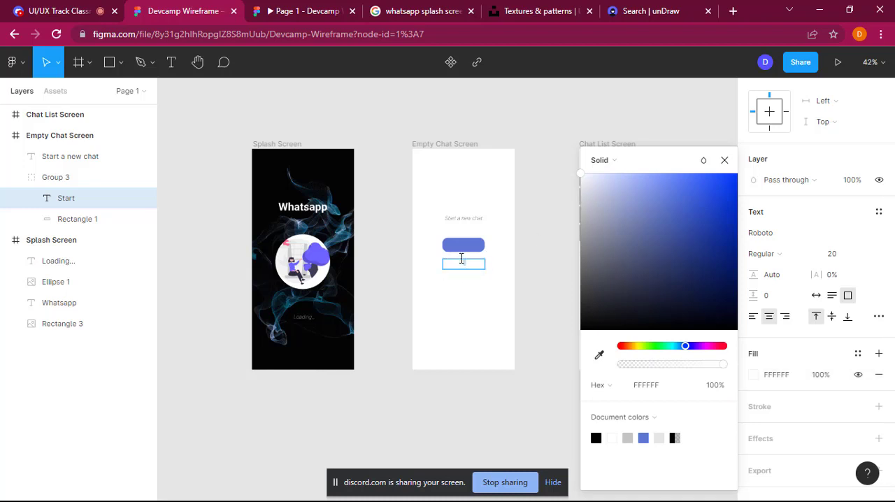
pyautogui.click(525, 256)
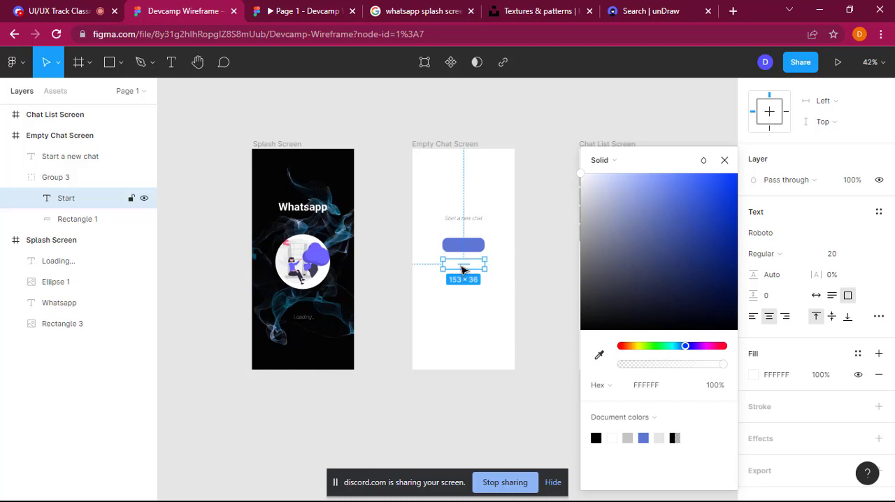
pyautogui.moveTo(463, 270); pyautogui.dragTo(466, 254)
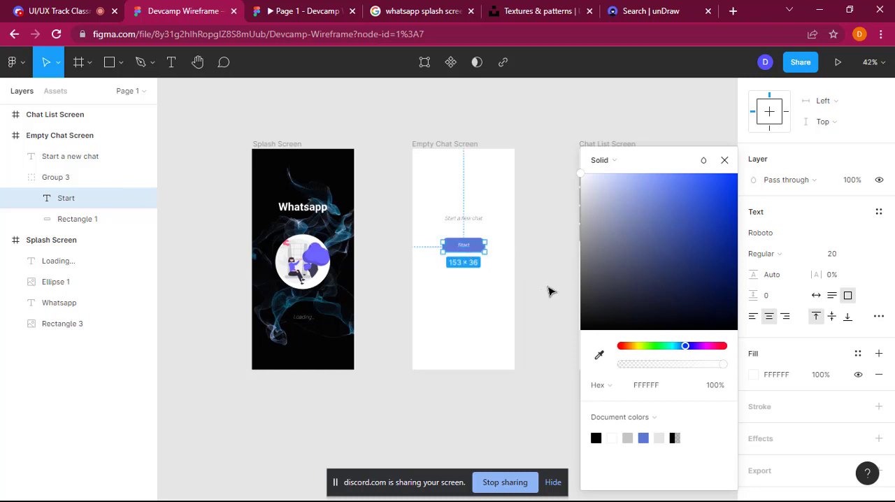
pyautogui.click(549, 290)
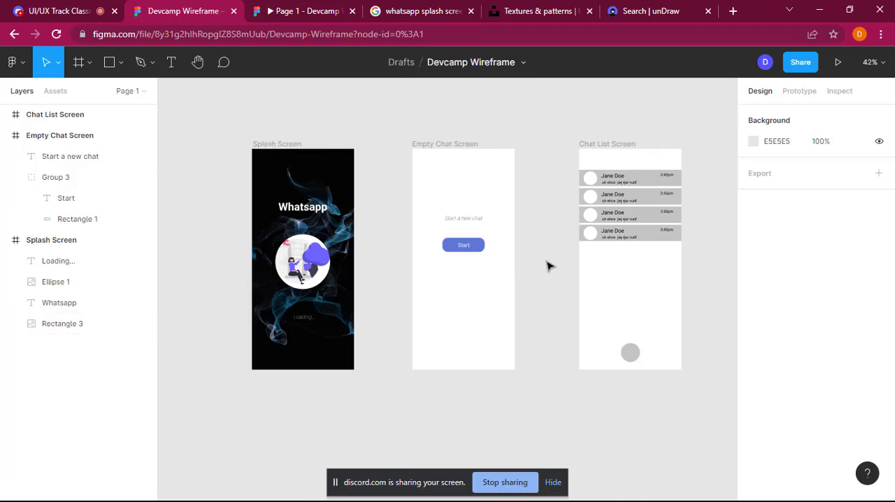
# Step: Add a drop shadow effect to the Start button group on the Empty Chat Screen
pyautogui.click(483, 249)
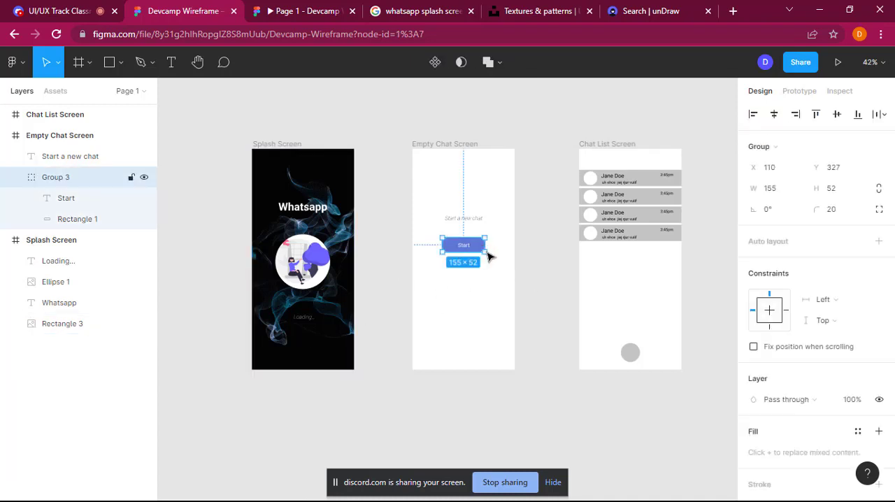
pyautogui.click(519, 288)
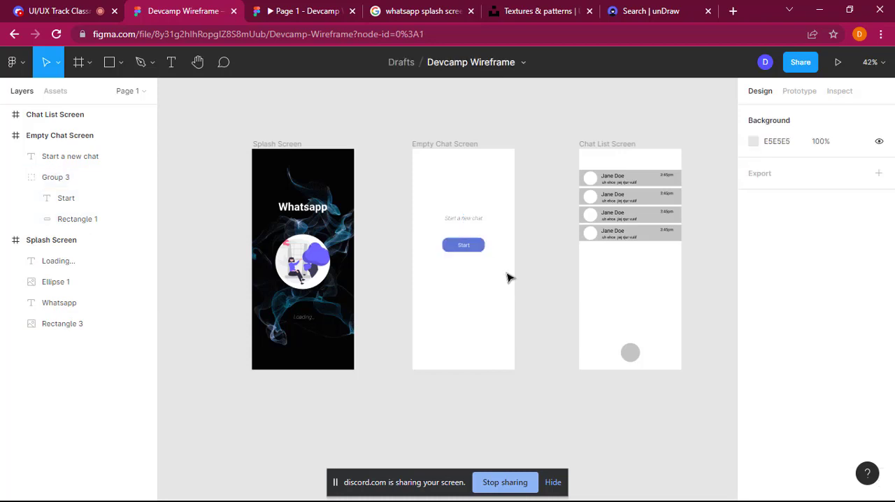
pyautogui.click(483, 248)
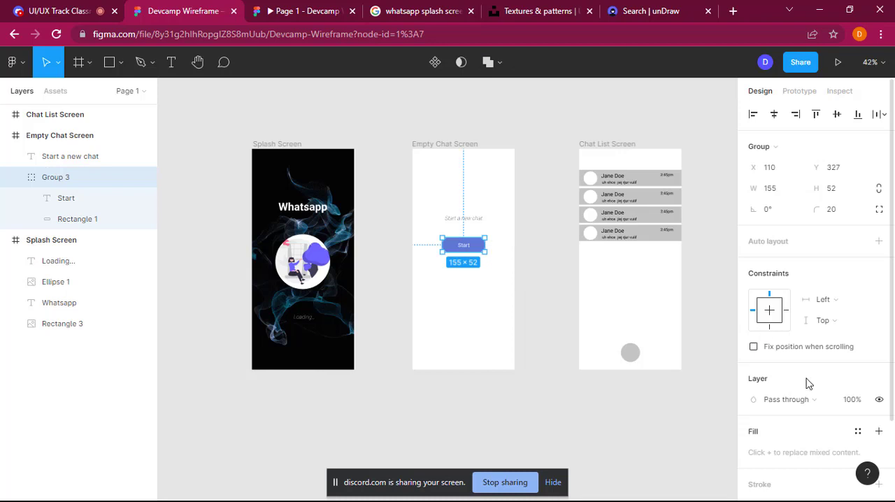
pyautogui.scroll(-5, 808, 383)
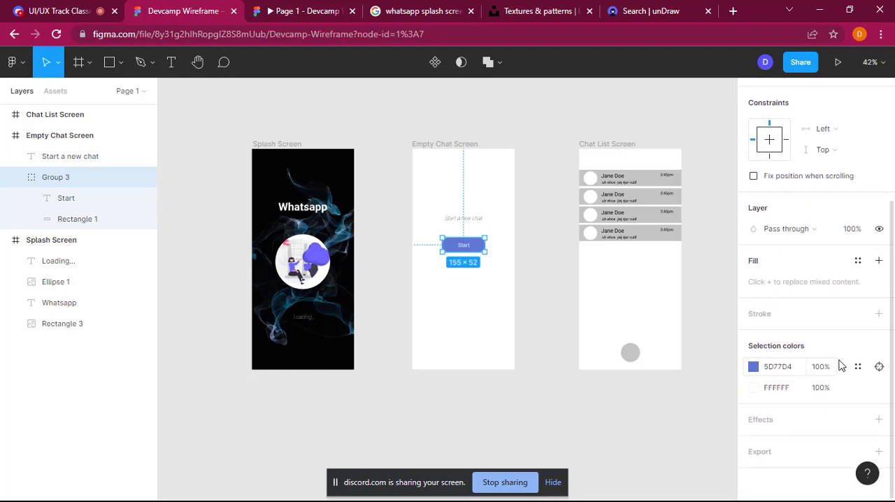
pyautogui.click(879, 419)
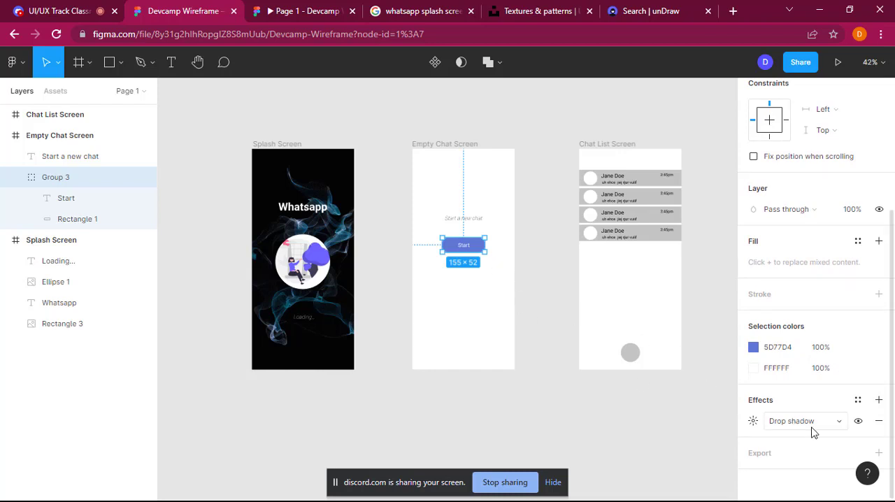
pyautogui.click(530, 286)
pyautogui.scroll(5, 508, 277)
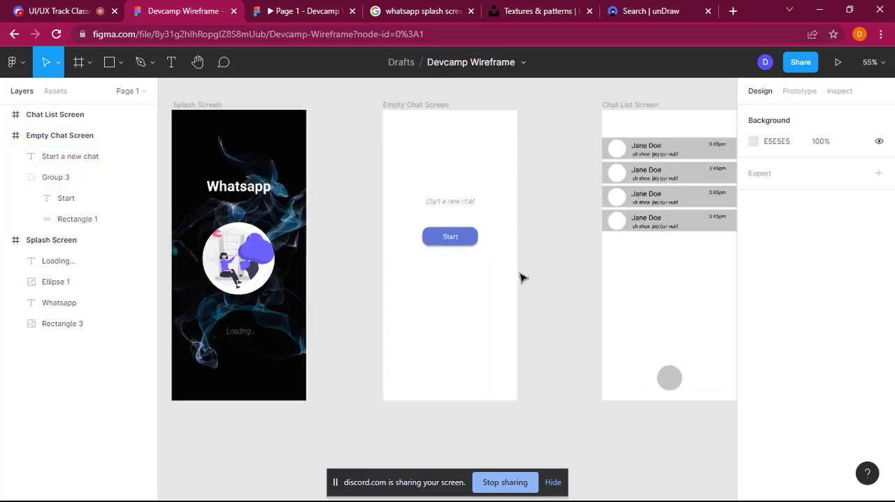
pyautogui.hscroll(-1, 520, 277)
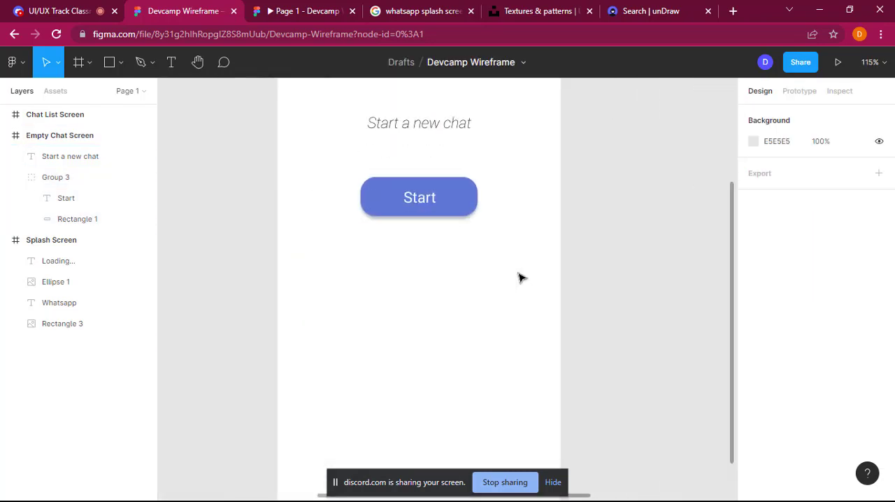
pyautogui.scroll(1, 520, 278)
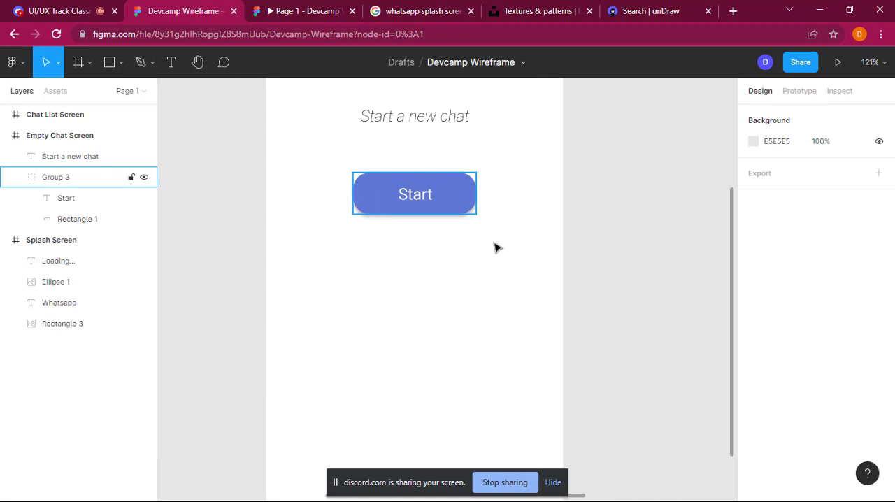
# Step: Hide the Start button group's drop shadow for comparison and make it visible again
pyautogui.click(470, 196)
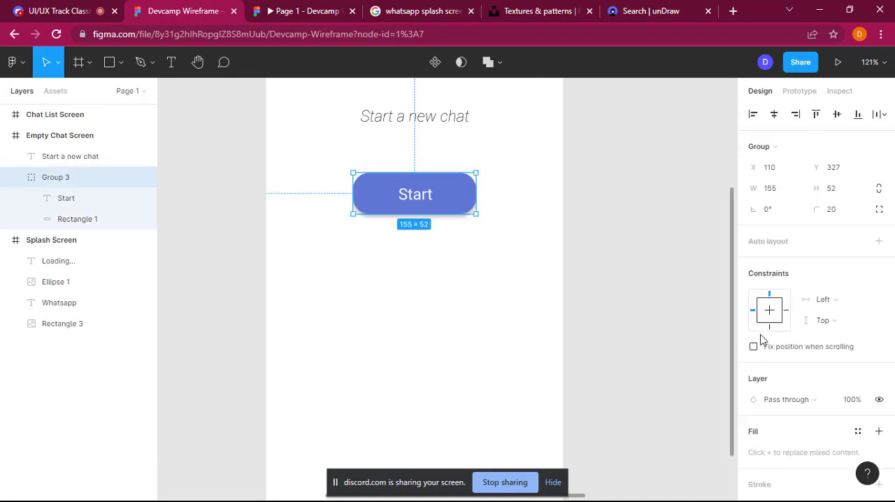
pyautogui.scroll(-3, 802, 394)
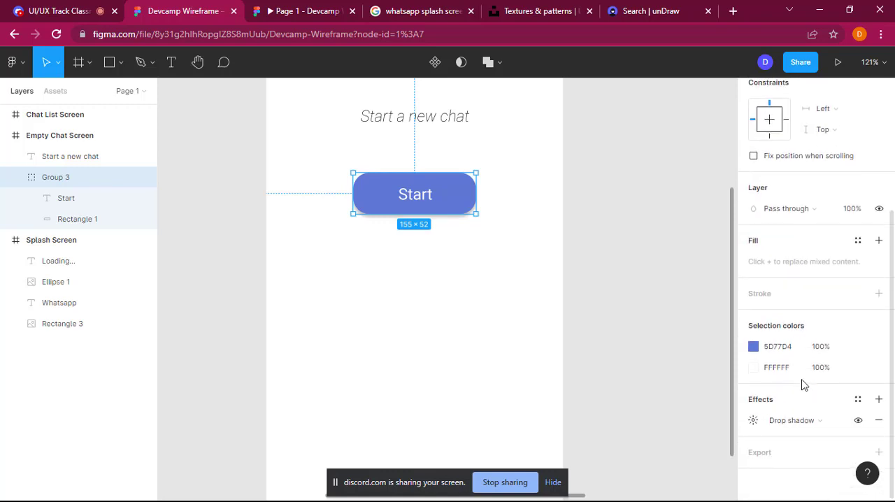
pyautogui.click(844, 422)
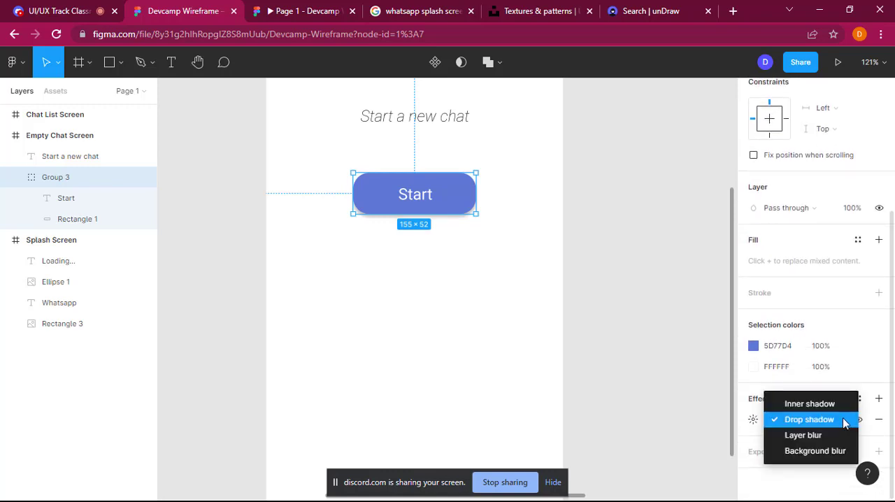
pyautogui.click(660, 401)
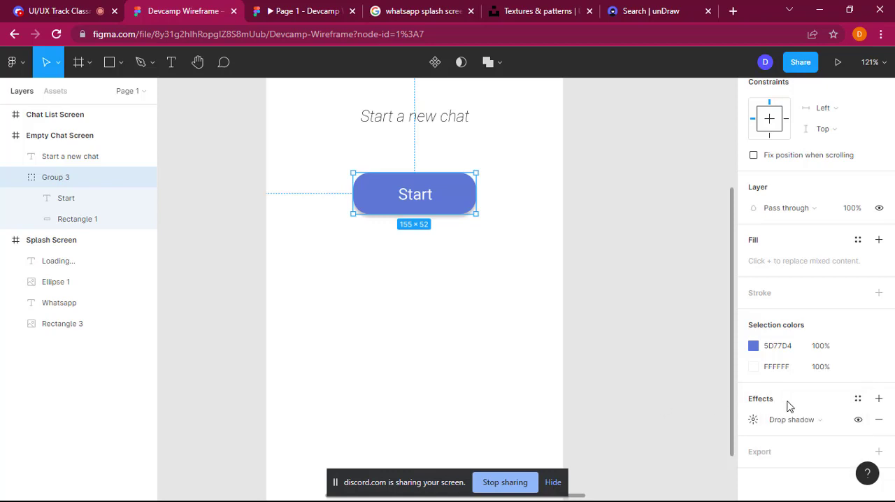
pyautogui.click(859, 421)
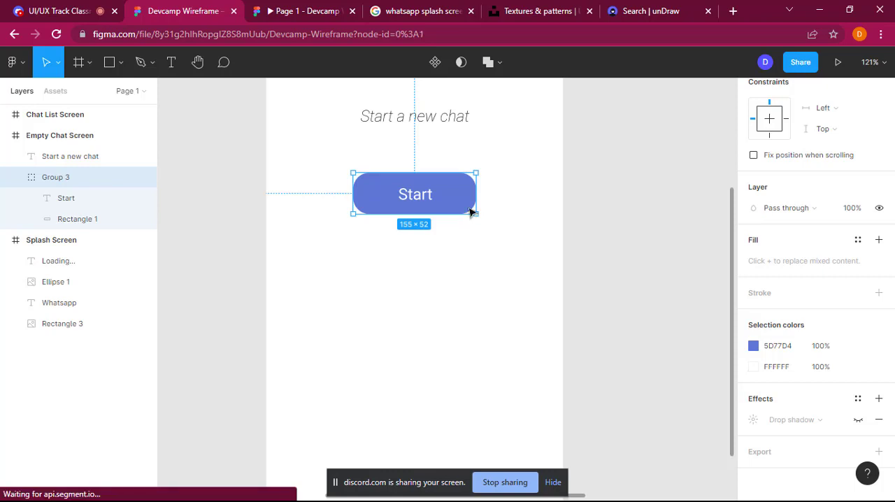
pyautogui.click(638, 306)
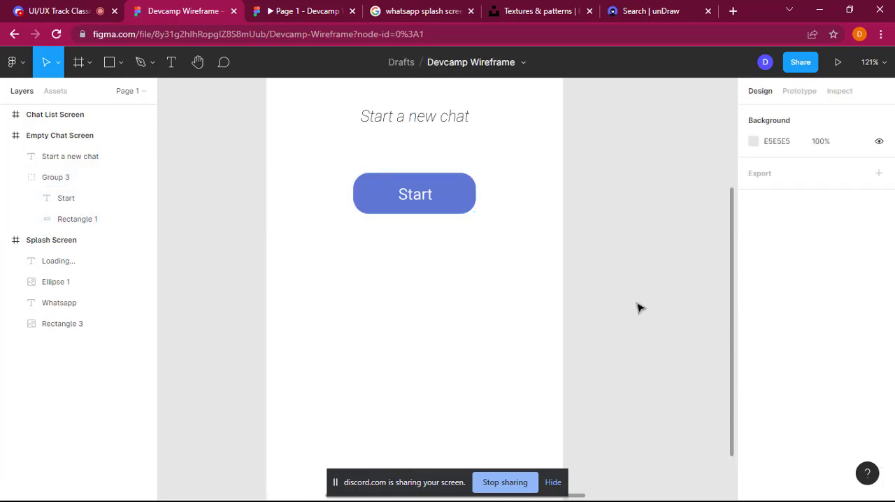
pyautogui.click(460, 192)
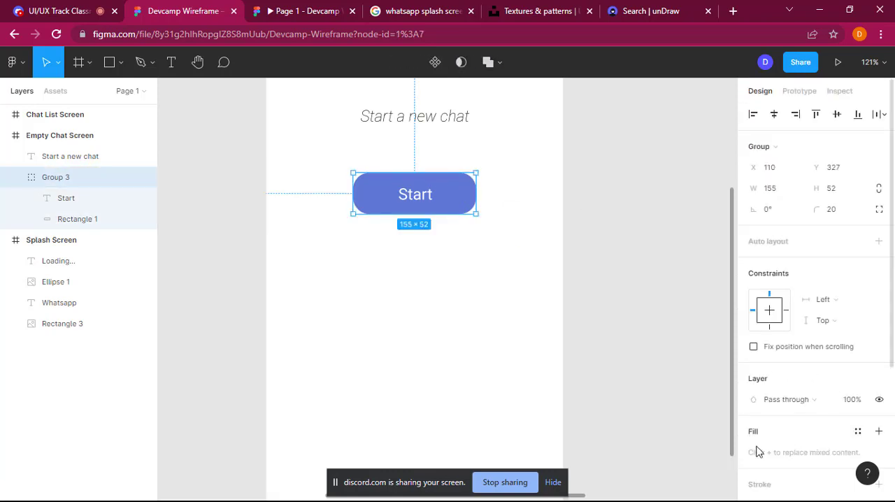
pyautogui.scroll(-3, 831, 426)
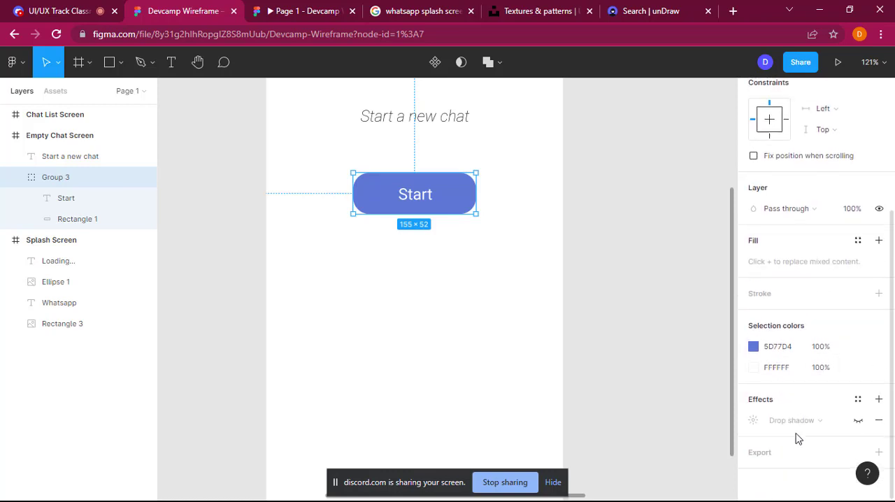
pyautogui.click(859, 420)
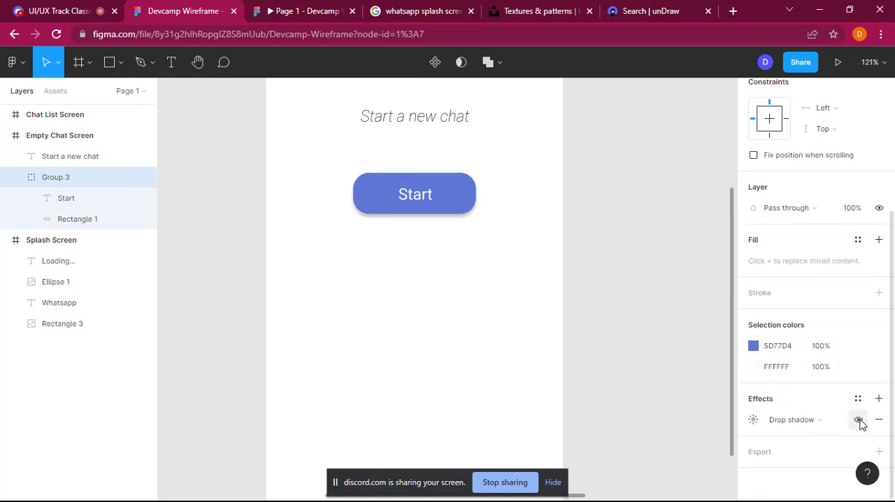
pyautogui.click(595, 290)
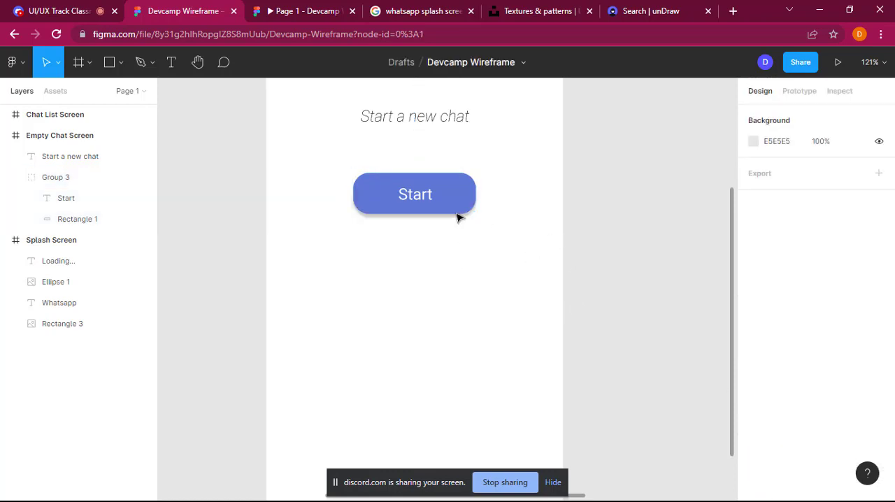
# Step: Change the font style of the "Start a new chat" text to Roboto Medium
pyautogui.scroll(2, 531, 339)
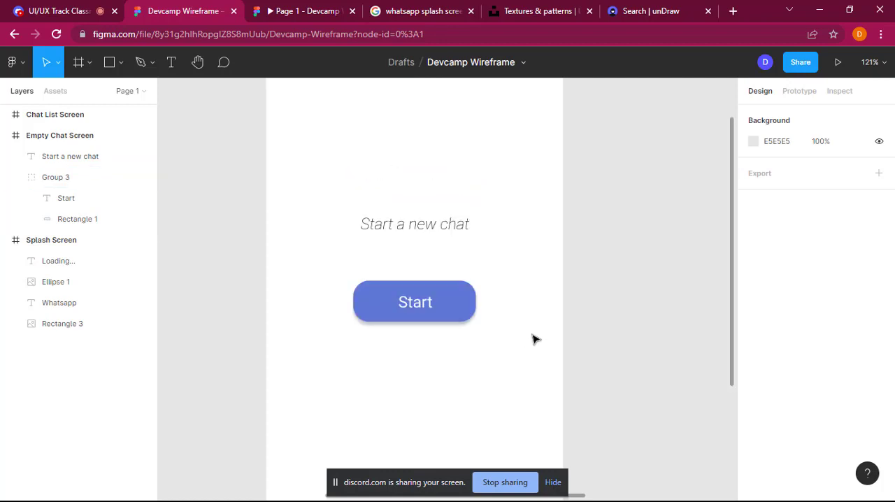
pyautogui.scroll(-4, 589, 308)
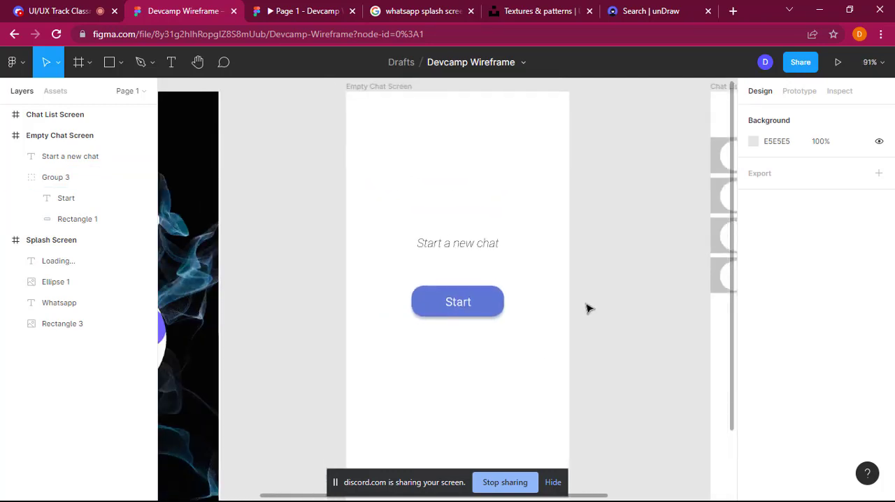
pyautogui.scroll(-1, 589, 308)
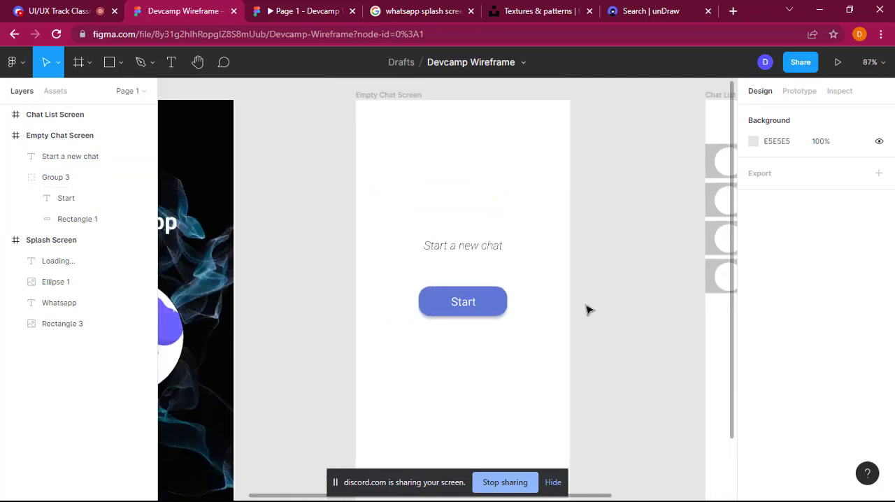
pyautogui.click(470, 248)
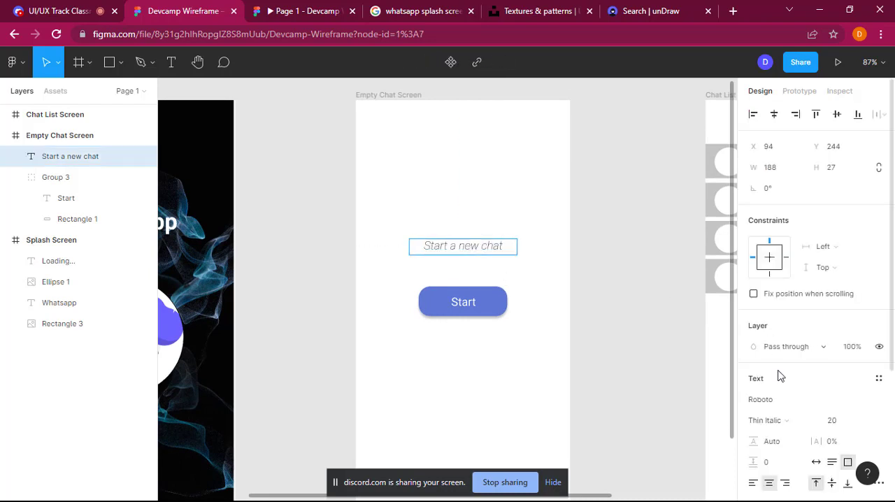
pyautogui.scroll(-4, 781, 377)
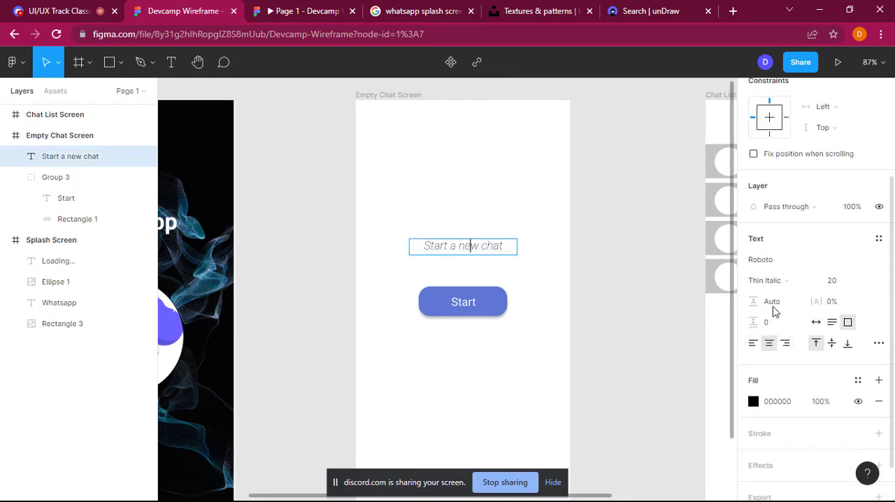
pyautogui.click(780, 284)
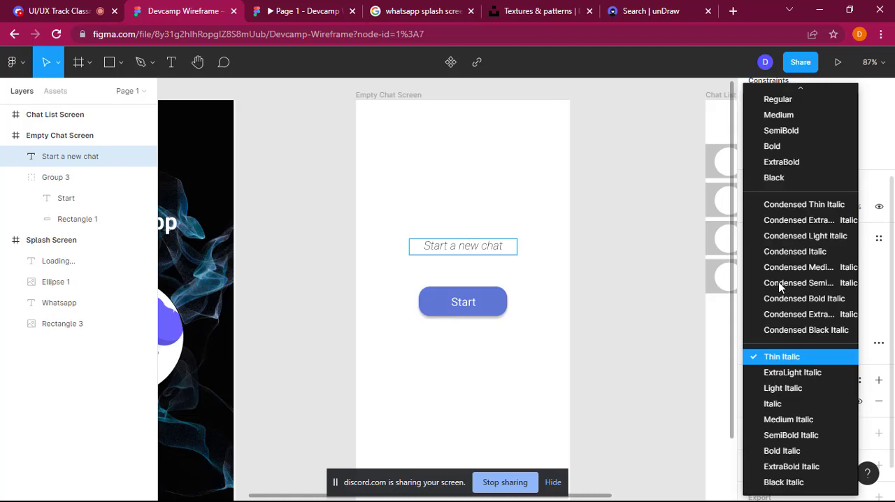
pyautogui.click(785, 117)
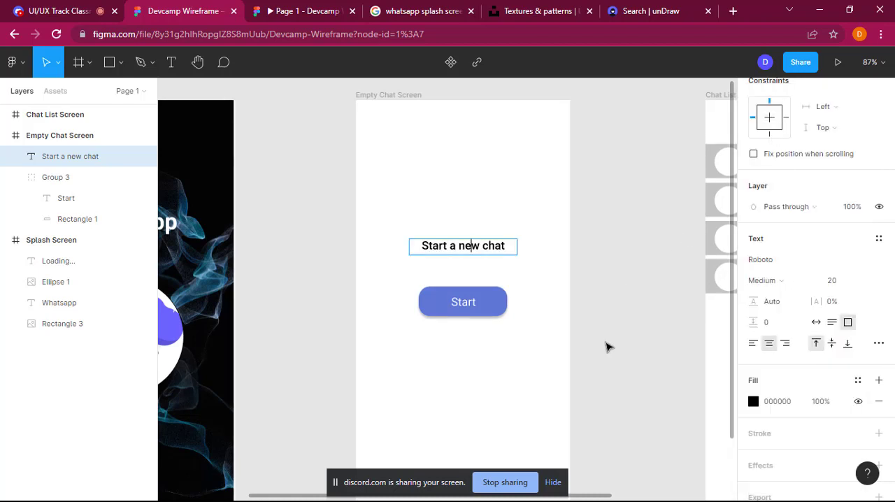
pyautogui.click(649, 316)
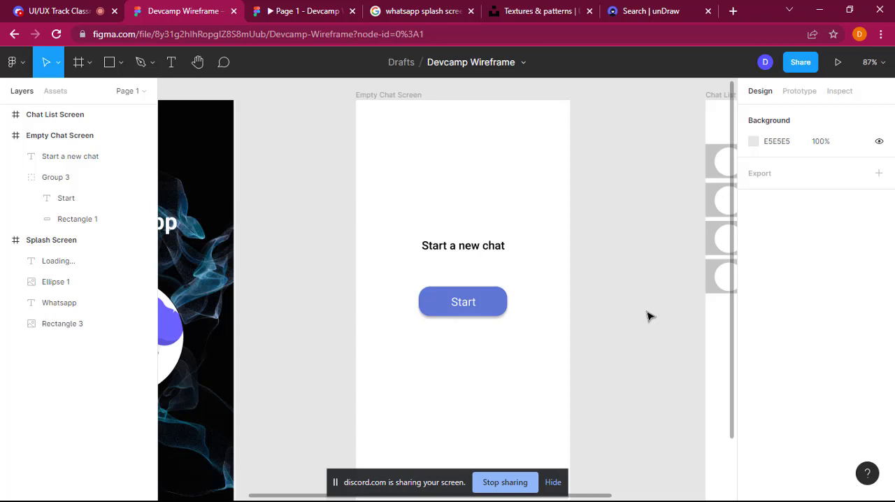
# Step: Move the Empty Chat Screen frame closer to the Splash Screen, to about X -160 and Y -407
pyautogui.scroll(-4, 647, 317)
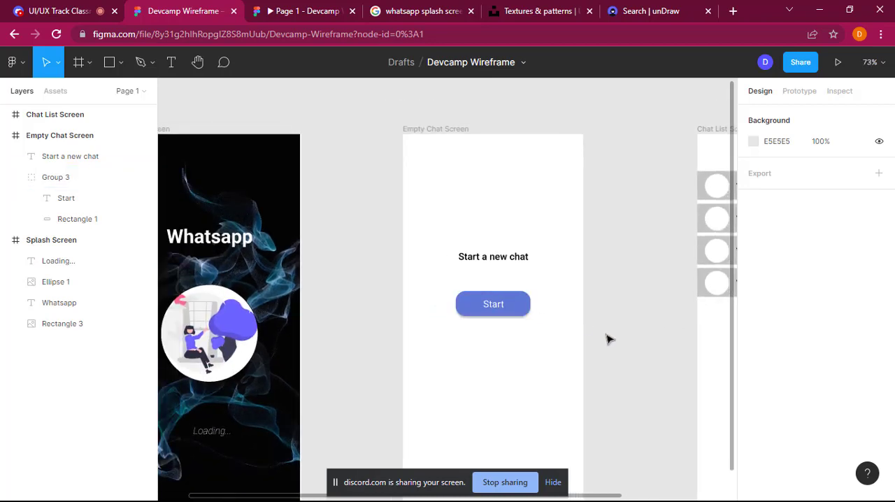
pyautogui.scroll(-2, 608, 346)
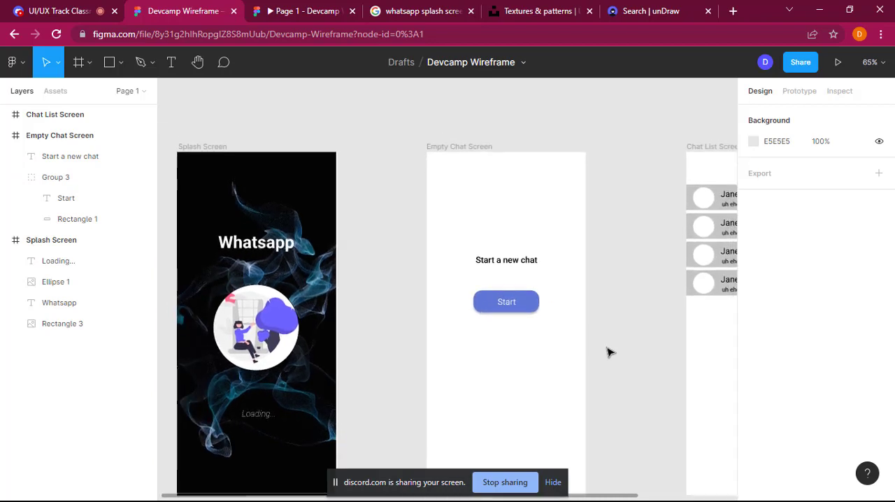
pyautogui.scroll(-1, 608, 352)
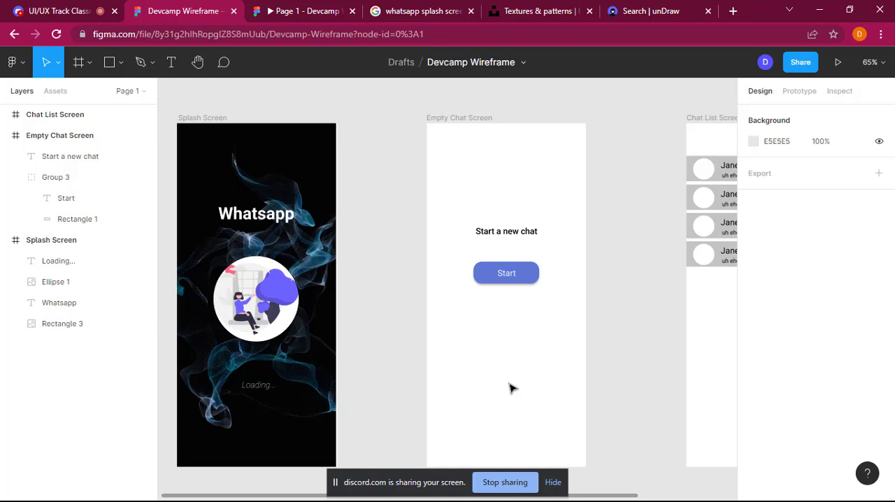
pyautogui.hscroll(3, 612, 257)
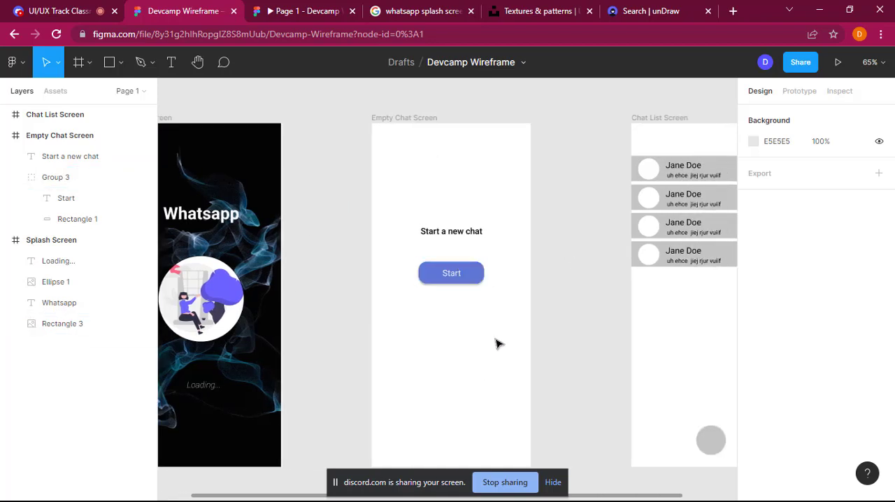
pyautogui.click(394, 117)
pyautogui.moveTo(392, 120); pyautogui.dragTo(345, 125)
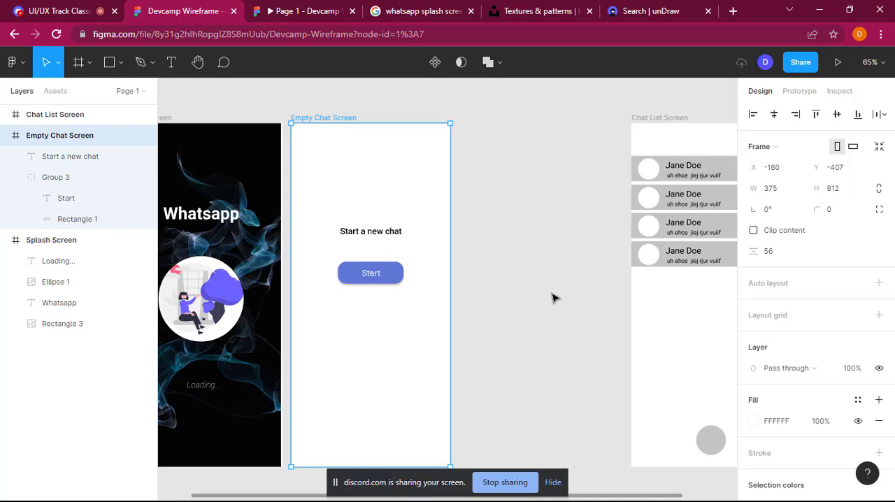
# Step: Switch to Discord and try to disconnect from the UI/UX Track Classroom without ending the event
pyautogui.hotkey('ctrl', '1')
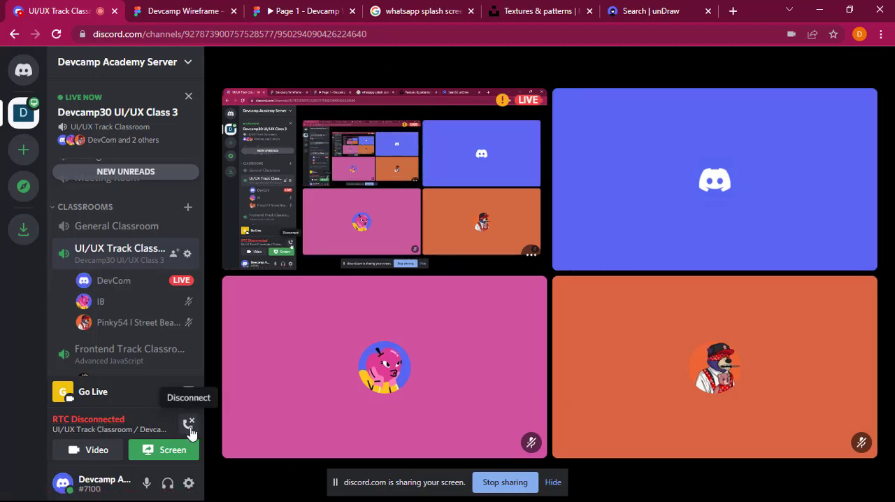
pyautogui.click(189, 426)
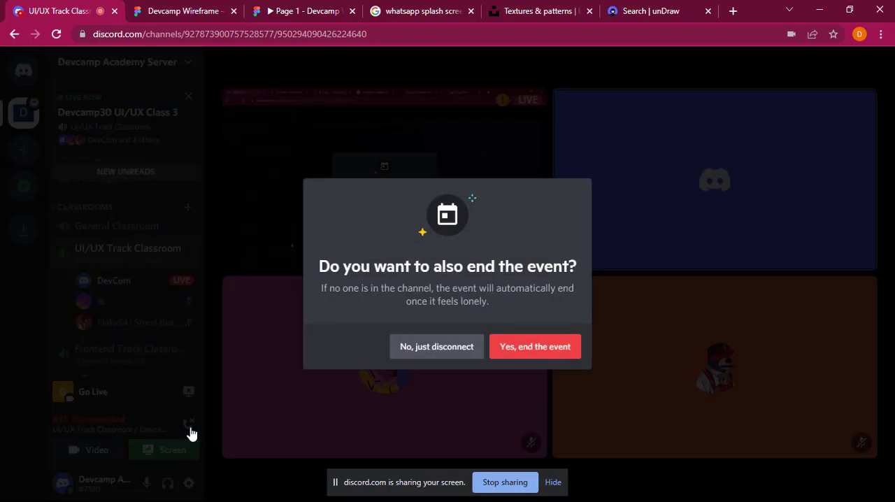
pyautogui.click(443, 362)
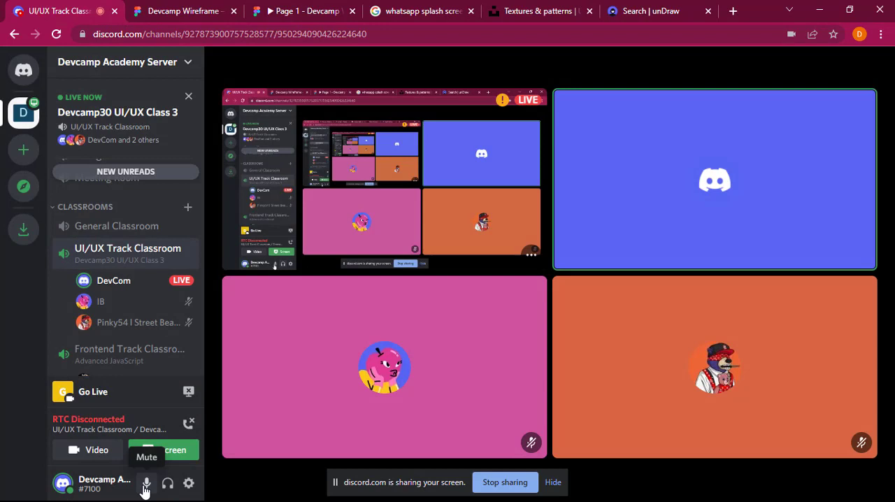
# Step: Mute and unmute the microphone, and disconnect from the UI/UX Track Classroom voice channel
pyautogui.click(146, 483)
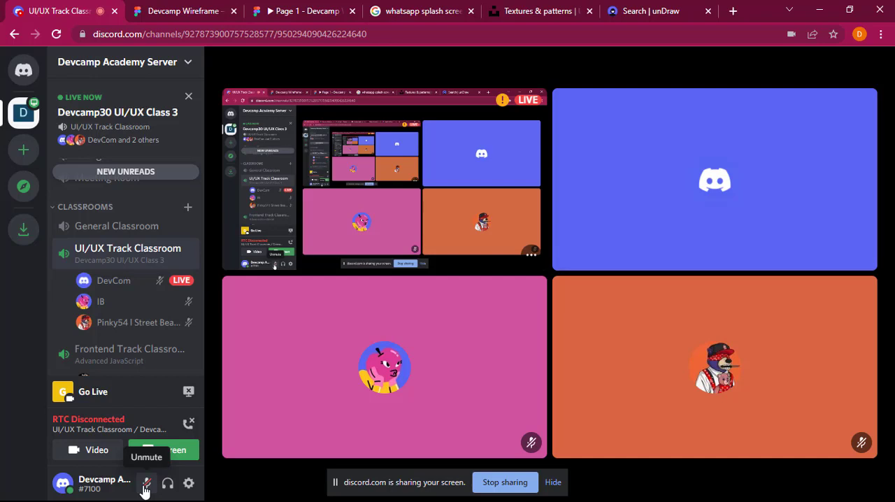
pyautogui.click(145, 486)
pyautogui.click(189, 425)
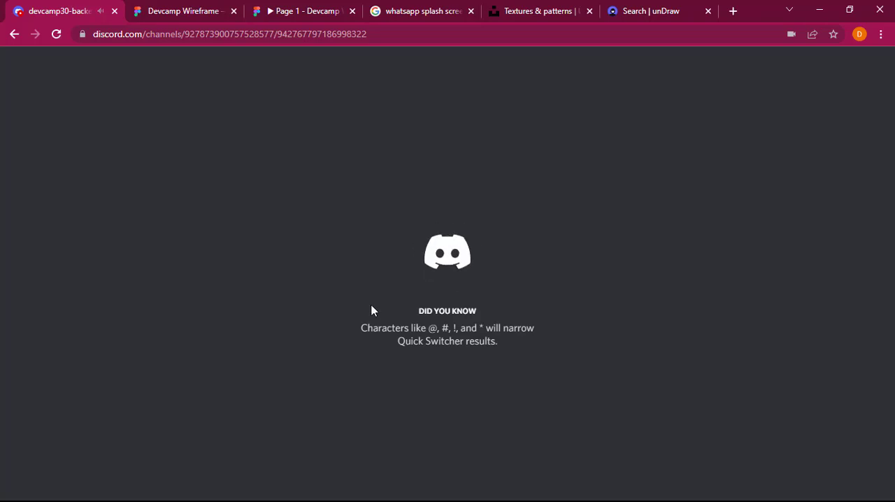
# Step: Reload the Discord page of the devcamp30-backend channel in the browser
pyautogui.click(198, 9)
pyautogui.click(73, 9)
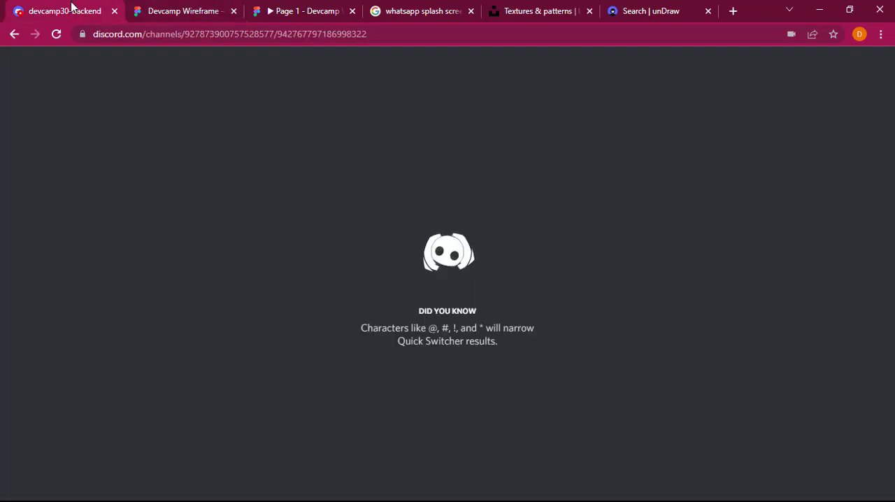
pyautogui.click(56, 35)
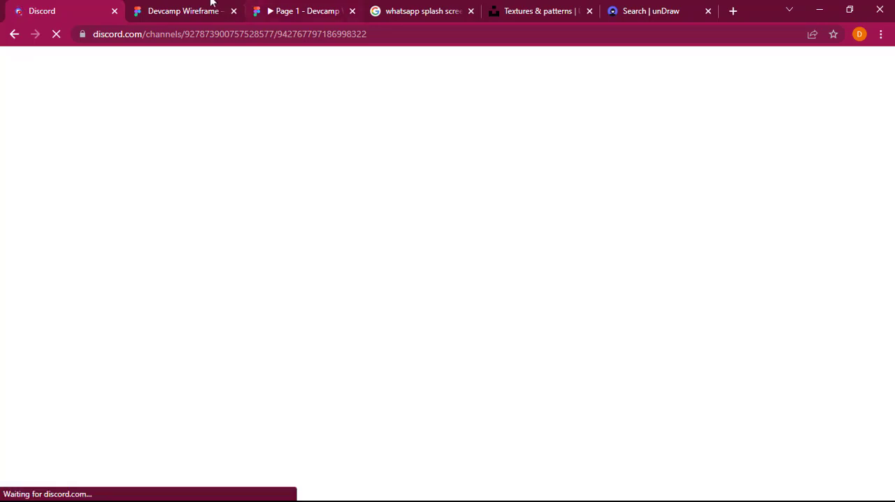
pyautogui.click(207, 7)
pyautogui.click(68, 5)
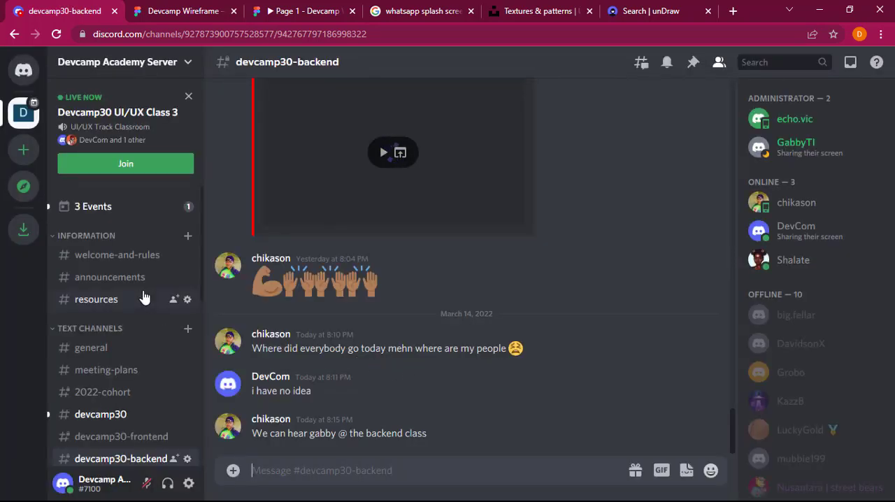
# Step: Rejoin the UI/UX Track Classroom voice channel hosting Devcamp30 UI/UX Class 3
pyautogui.scroll(-5, 144, 297)
pyautogui.scroll(5, 140, 268)
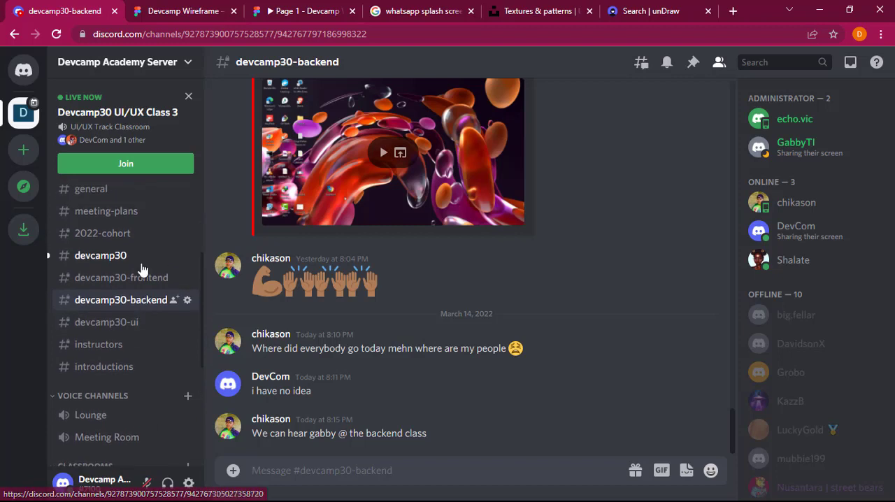
pyautogui.scroll(-5, 142, 270)
pyautogui.scroll(-5, 142, 270)
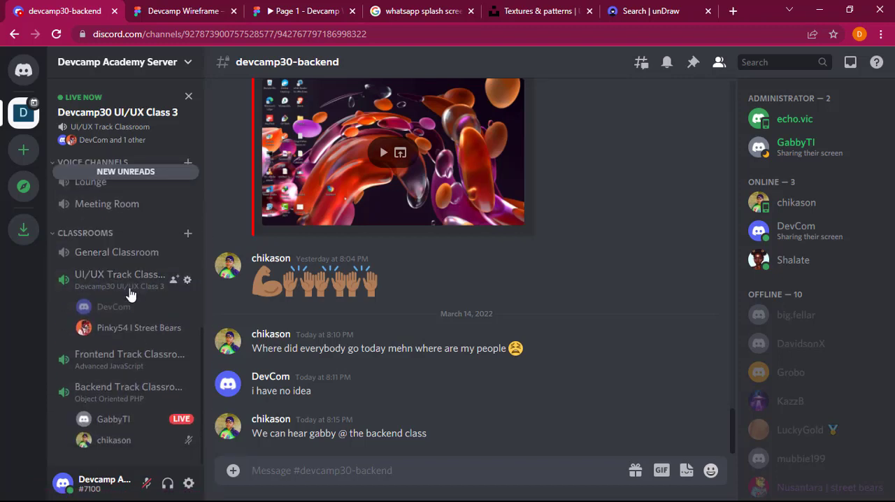
pyautogui.click(130, 290)
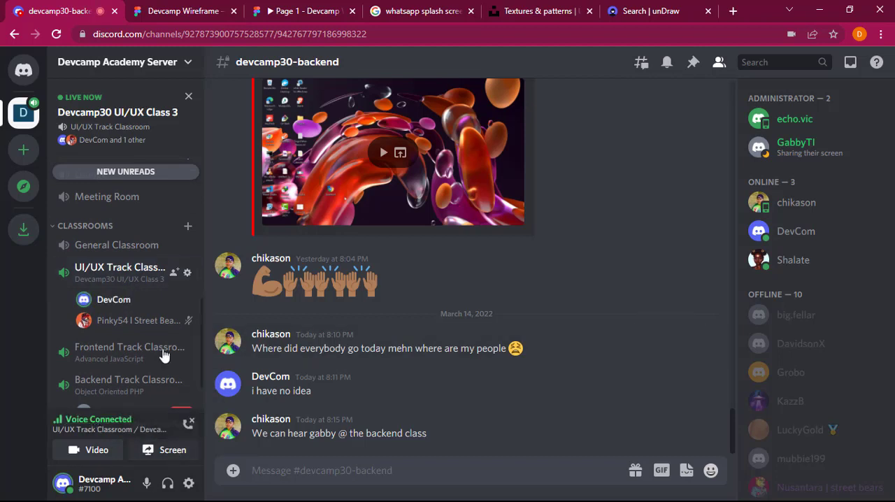
# Step: Share the entire screen to the voice call and open the UI/UX Track Classroom call view
pyautogui.click(172, 452)
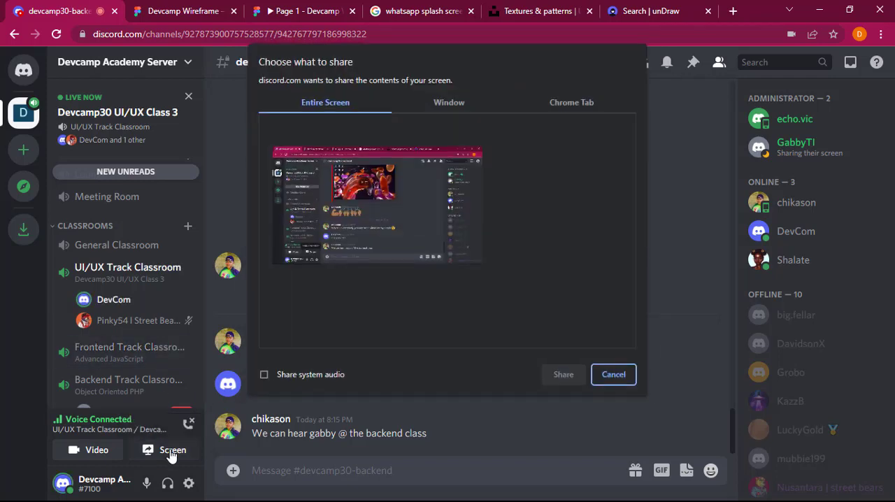
pyautogui.click(402, 212)
pyautogui.click(562, 377)
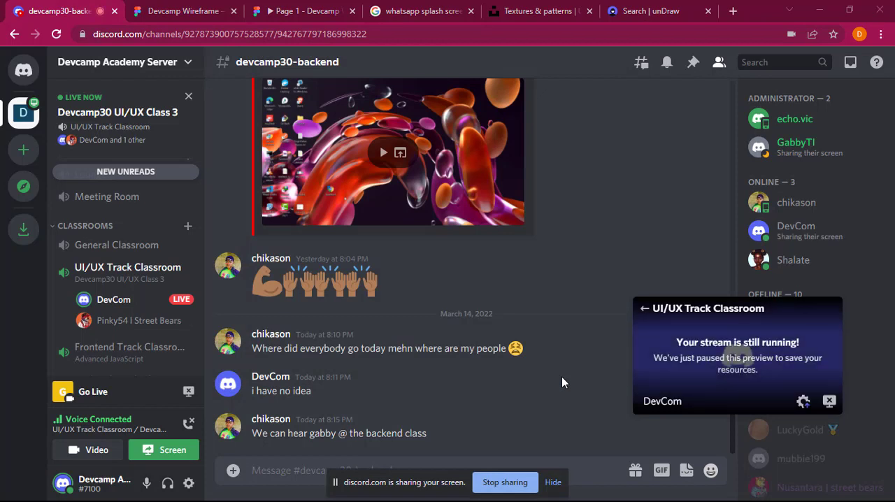
pyautogui.click(143, 274)
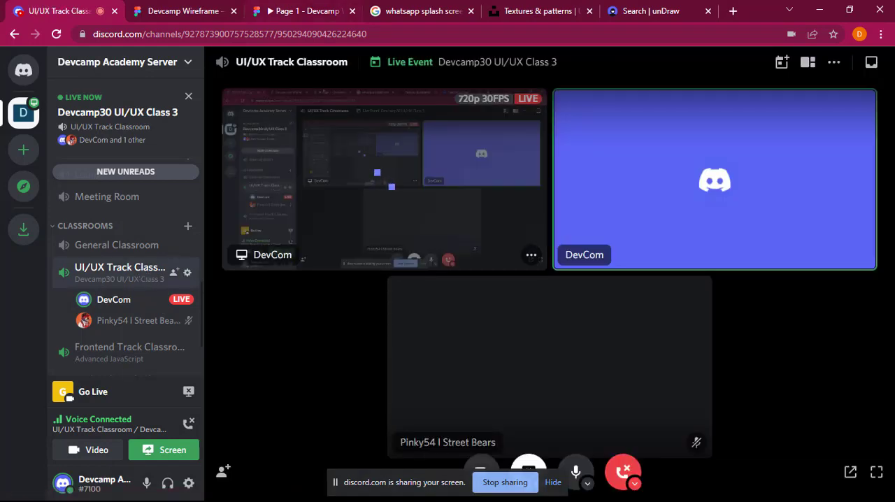
# Step: Switch to the Devcamp Wireframe in Figma and move the Chat List Screen frame closer to the Empty Chat Screen, to X 407 and Y -407
pyautogui.click(169, 7)
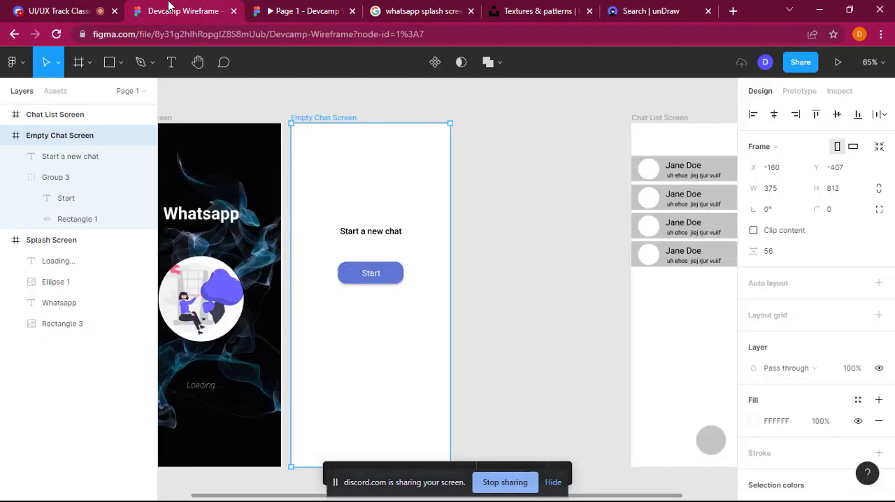
pyautogui.click(67, 6)
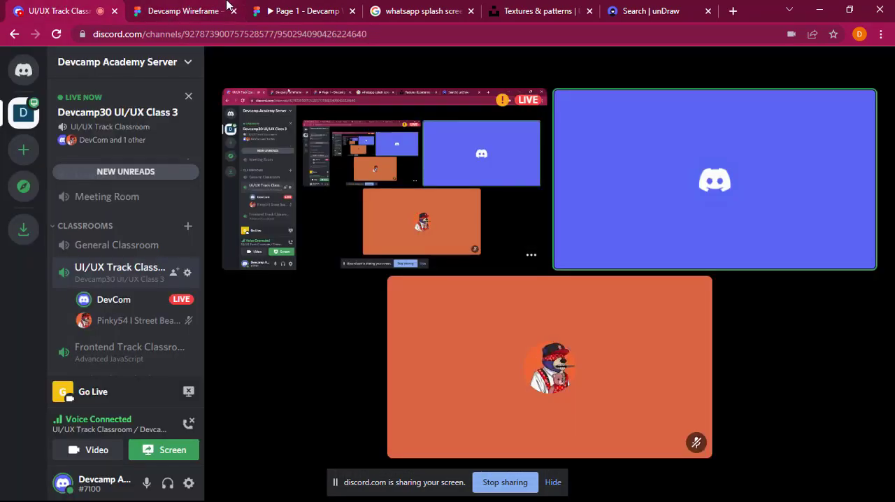
pyautogui.click(230, 7)
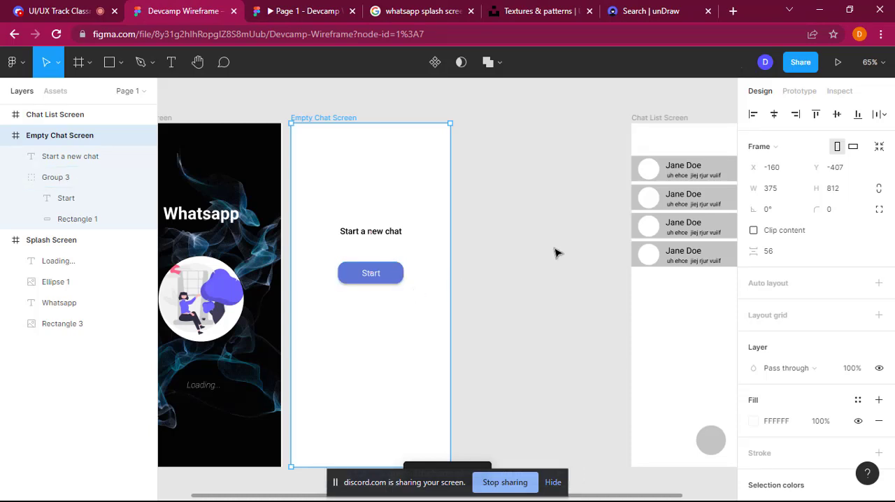
pyautogui.hscroll(2, 555, 253)
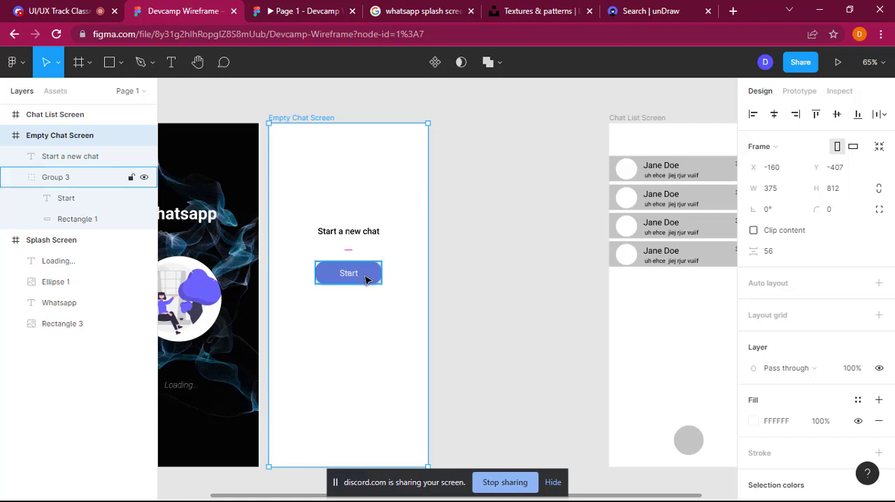
pyautogui.hscroll(5, 626, 338)
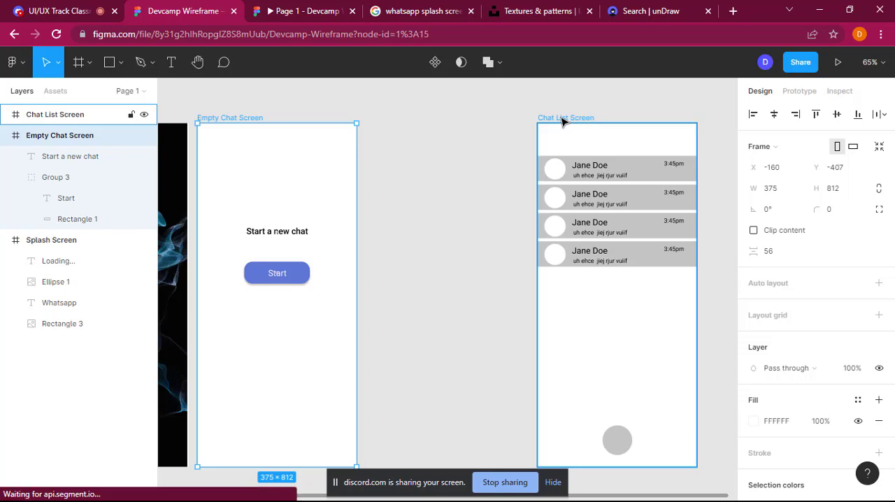
pyautogui.moveTo(562, 123); pyautogui.dragTo(482, 120)
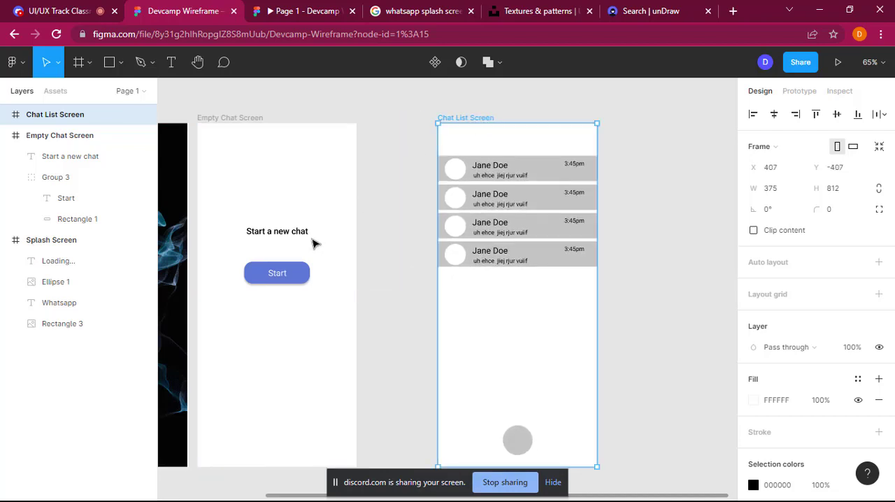
# Step: Clear the canvas selection and show the prototype settings and connections for the three screens
pyautogui.click(294, 275)
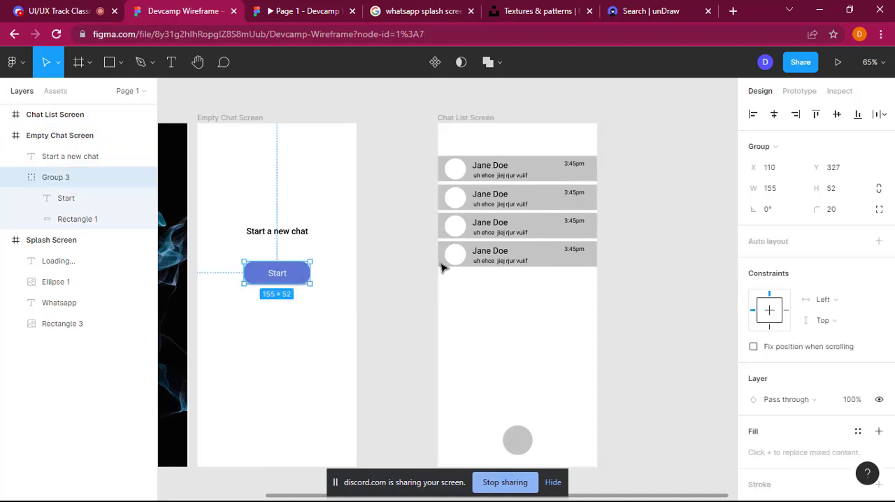
pyautogui.click(294, 370)
pyautogui.hscroll(-5, 294, 369)
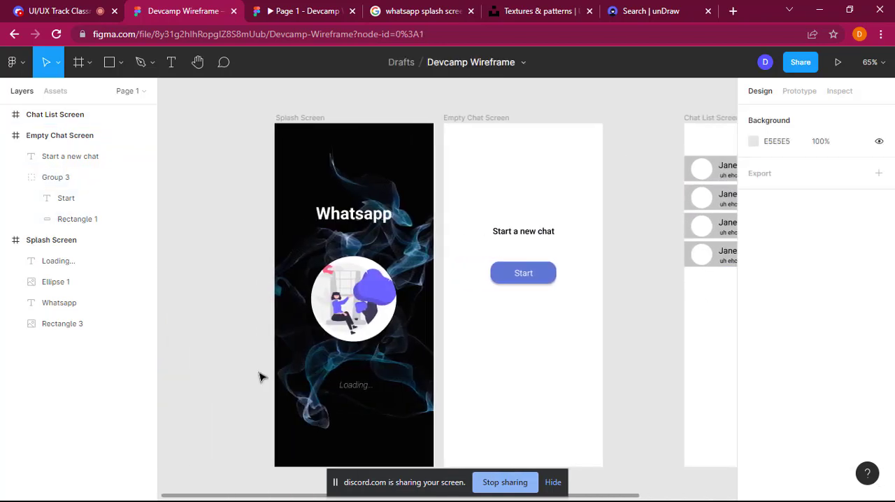
pyautogui.click(372, 306)
pyautogui.click(543, 213)
pyautogui.click(802, 92)
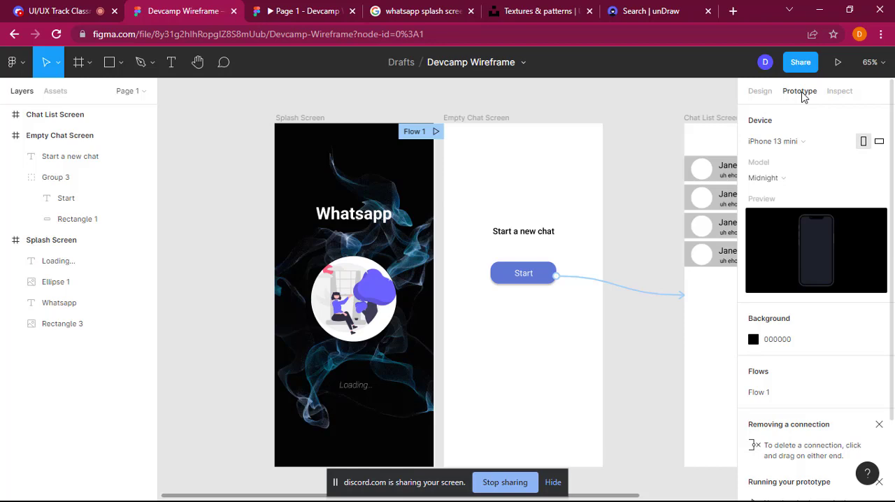
pyautogui.hscroll(3, 669, 219)
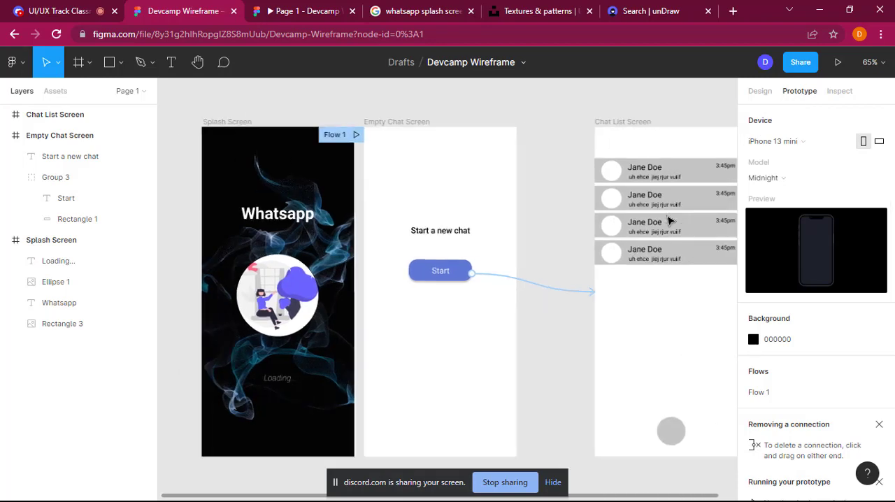
pyautogui.hscroll(3, 565, 229)
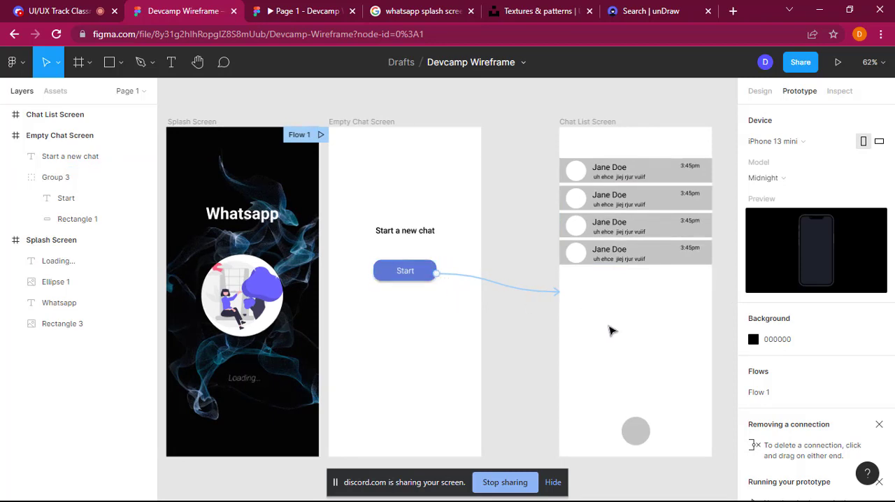
# Step: Move the Empty Chat Screen frame away from the Splash Screen to about midway between its two neighbouring frames
pyautogui.moveTo(430, 315); pyautogui.dragTo(451, 316)
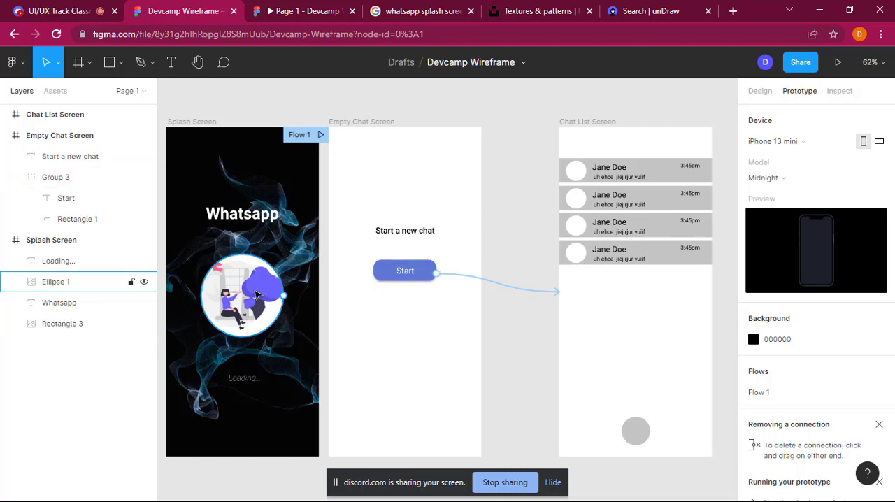
pyautogui.click(389, 123)
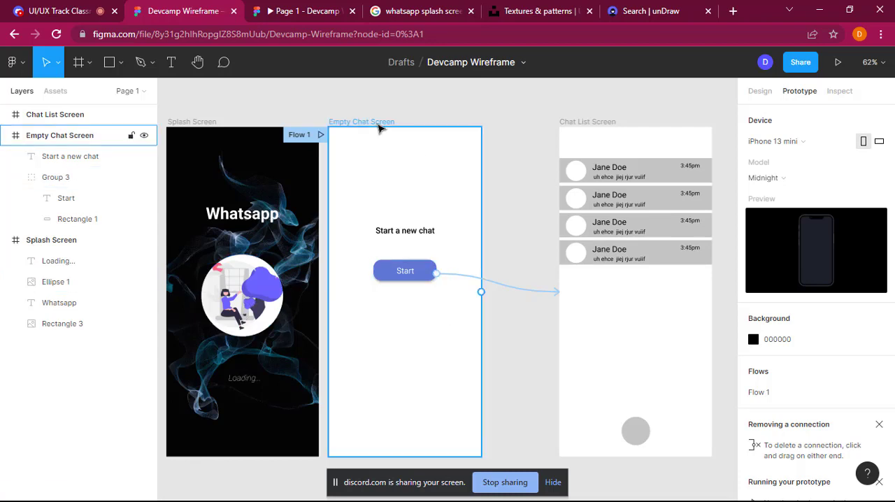
pyautogui.moveTo(389, 123); pyautogui.dragTo(424, 124)
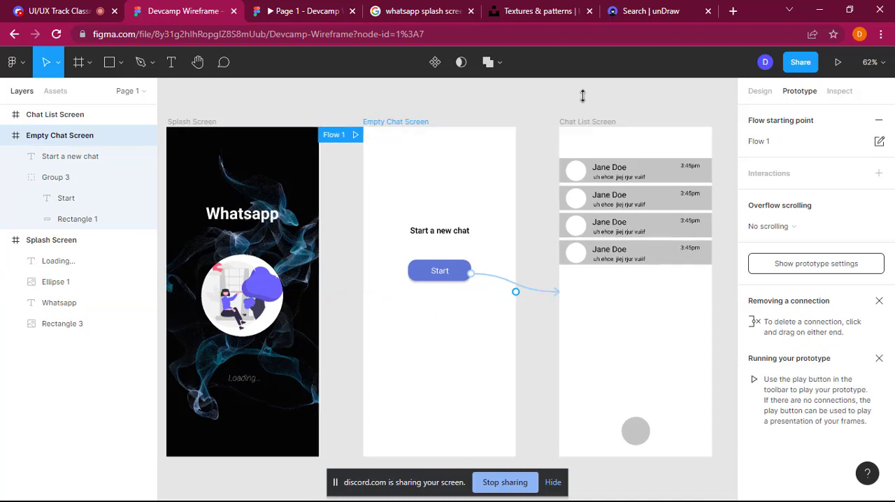
# Step: Examine the interaction details and available triggers of the connection from the Start button to the Chat List Screen
pyautogui.click(540, 296)
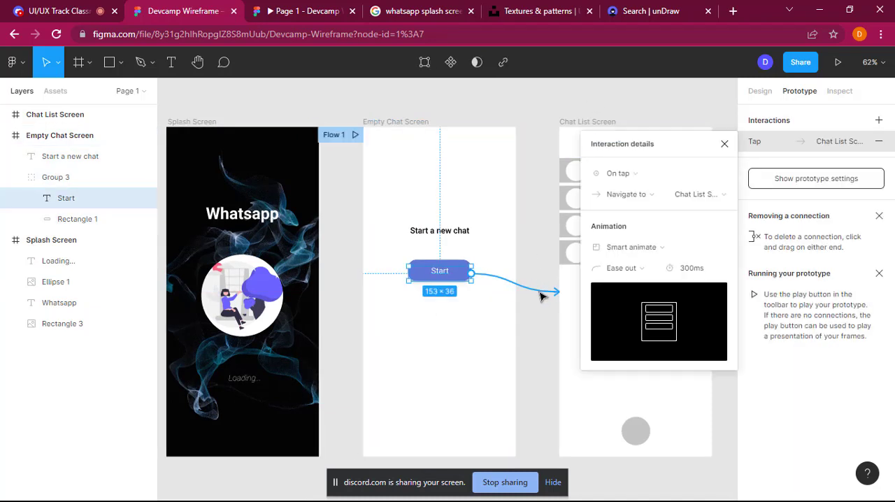
pyautogui.rightClick(535, 287)
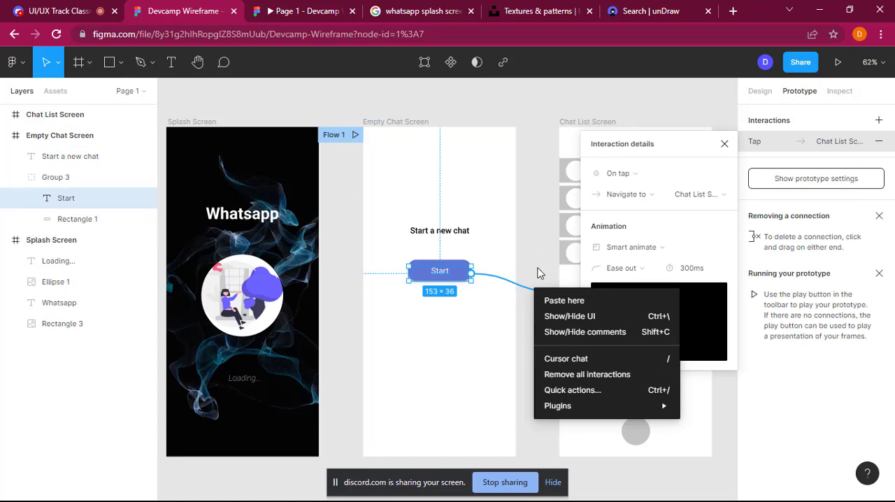
pyautogui.press('Escape')
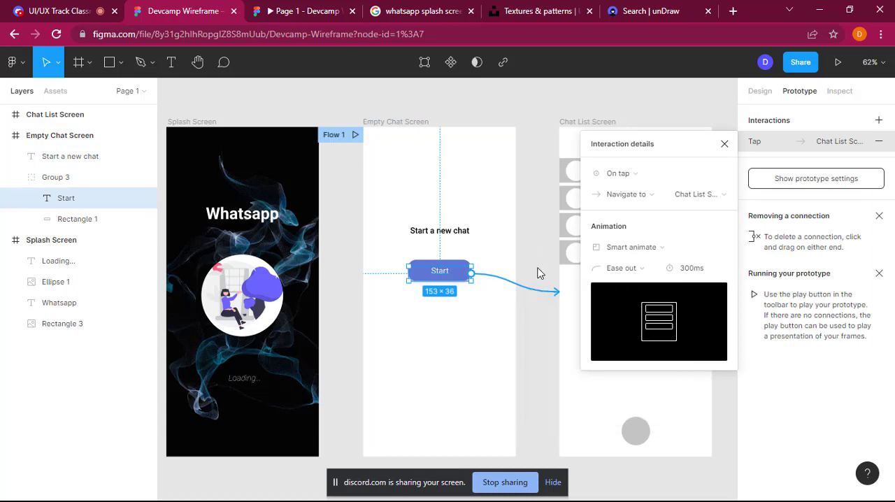
pyautogui.click(622, 173)
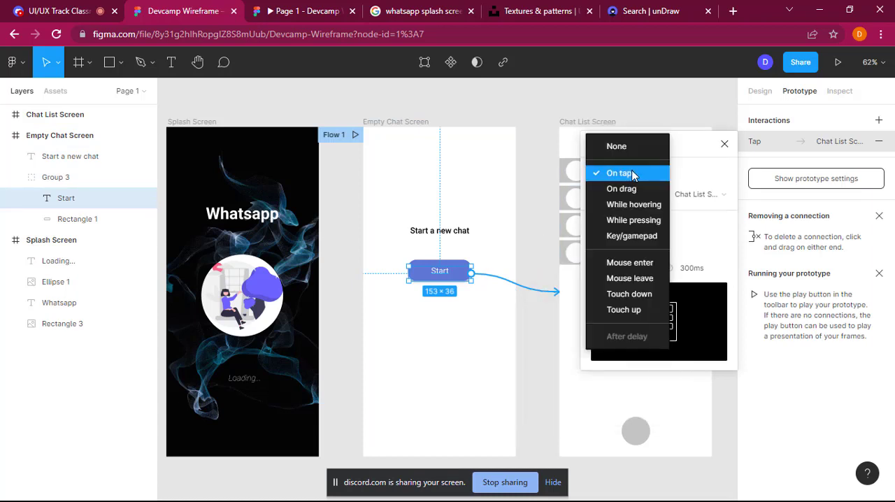
pyautogui.click(541, 204)
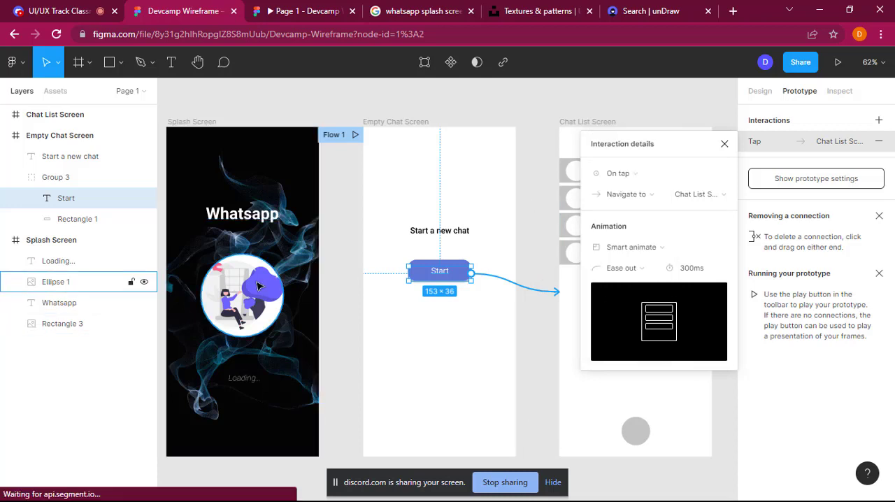
# Step: Add an interaction to the Splash Screen's circular illustration with the Mouse enter trigger, leaving its action set to None
pyautogui.click(274, 259)
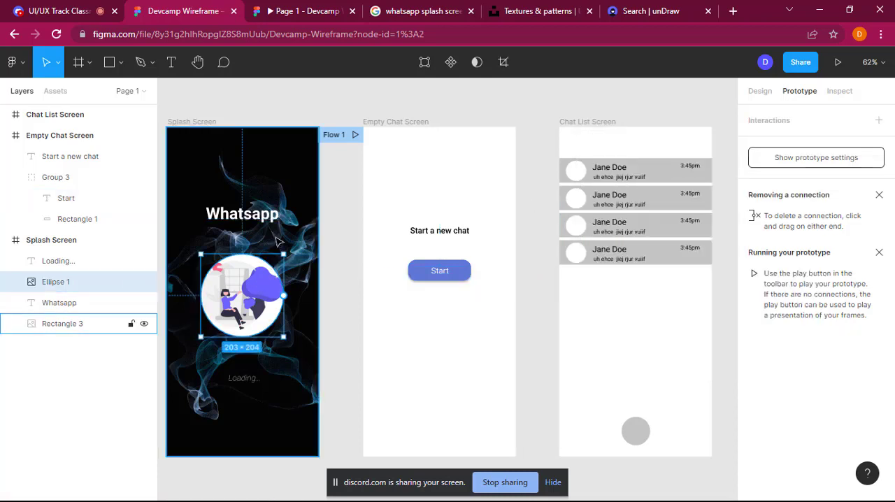
pyautogui.click(880, 122)
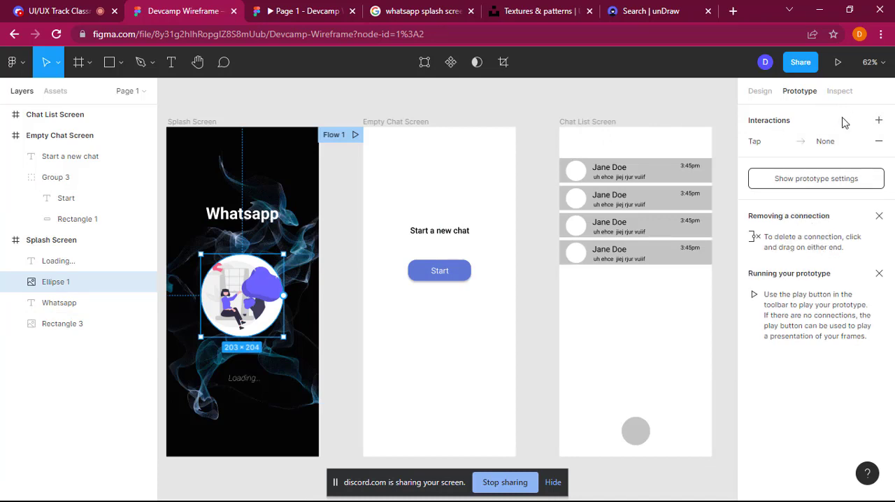
pyautogui.click(758, 147)
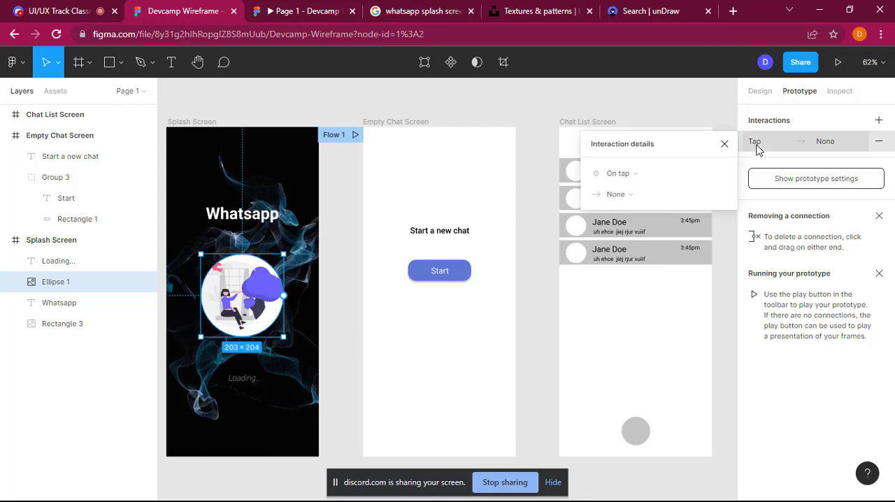
pyautogui.click(635, 175)
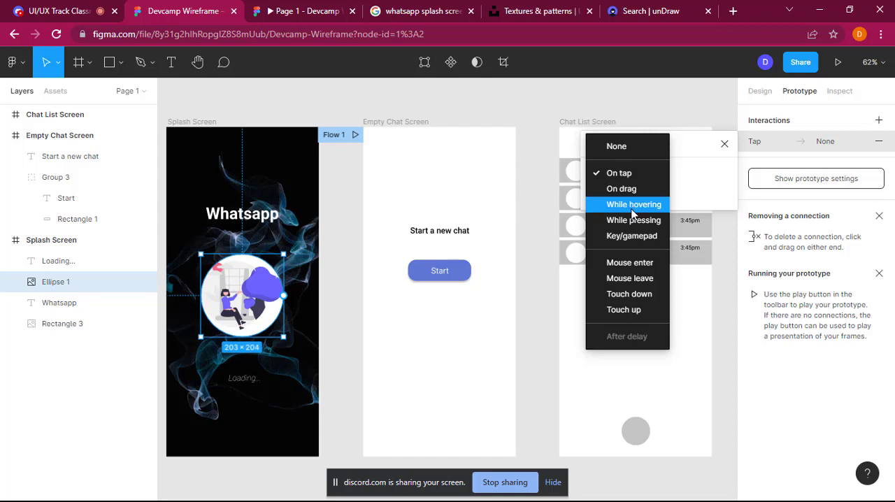
pyautogui.click(640, 263)
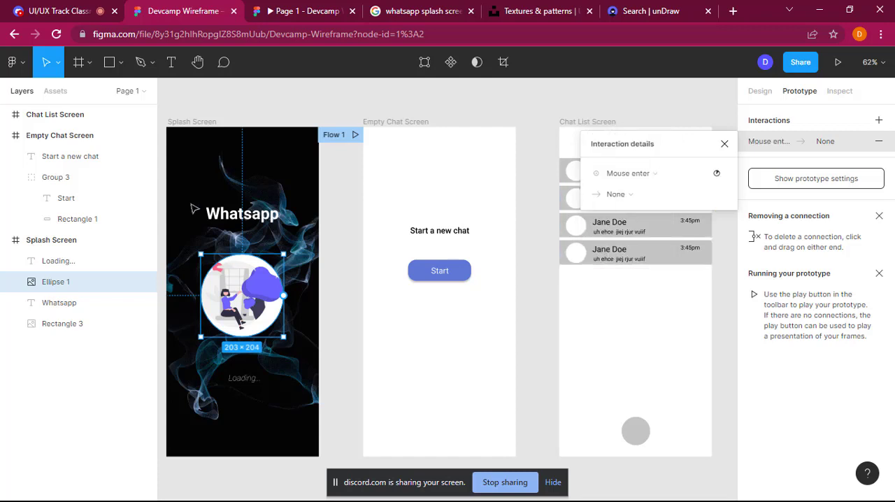
pyautogui.click(660, 193)
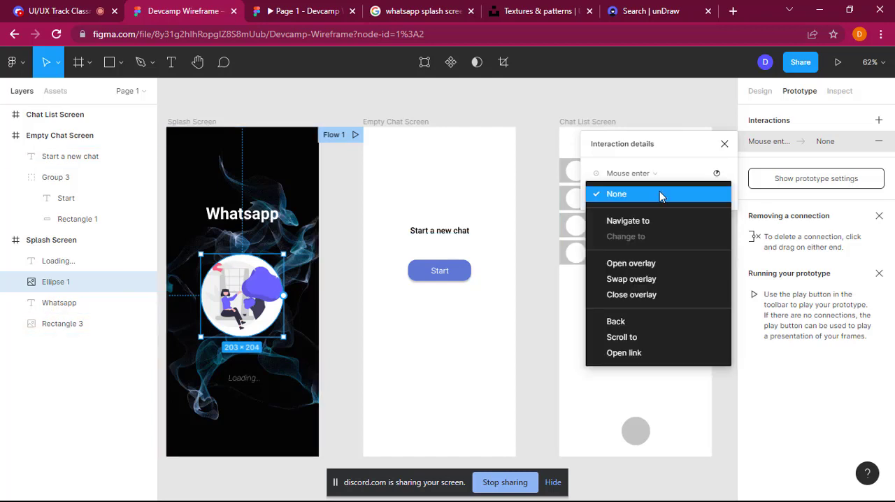
pyautogui.click(673, 152)
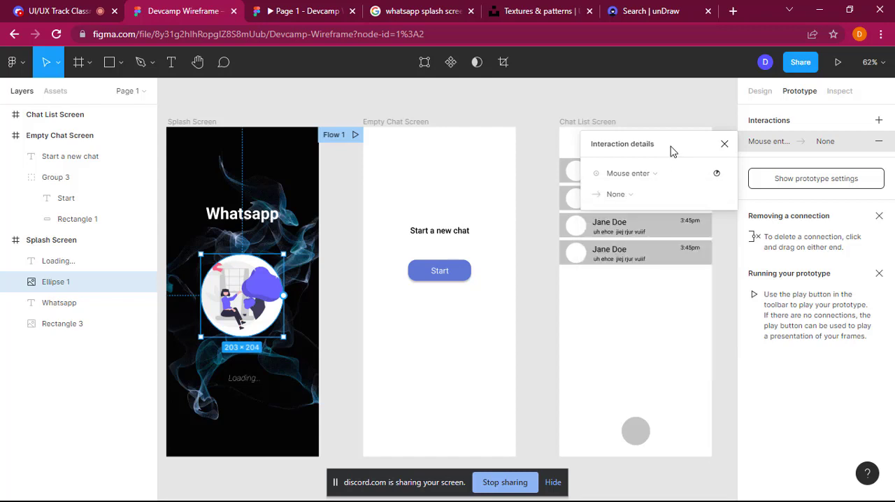
# Step: Connect the Splash Screen's background rectangle to the Empty Chat Screen with an On tap, Navigate to interaction and Instant animation
pyautogui.click(299, 288)
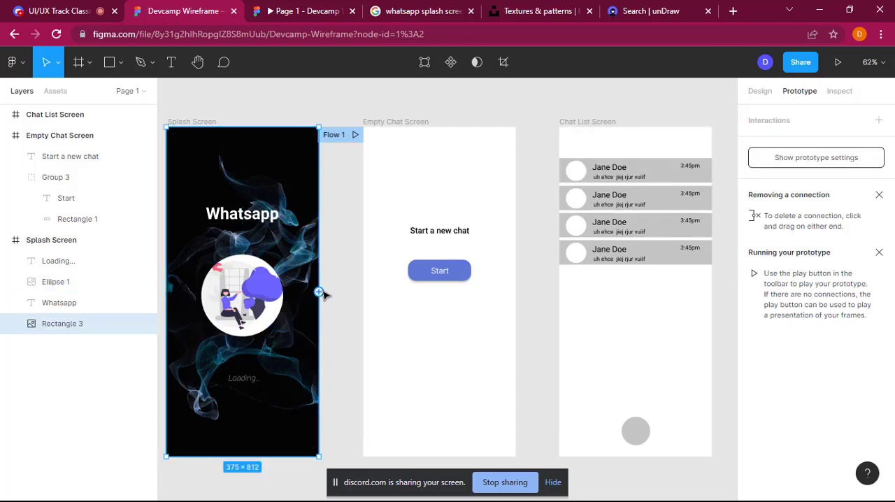
pyautogui.moveTo(319, 292); pyautogui.dragTo(371, 240)
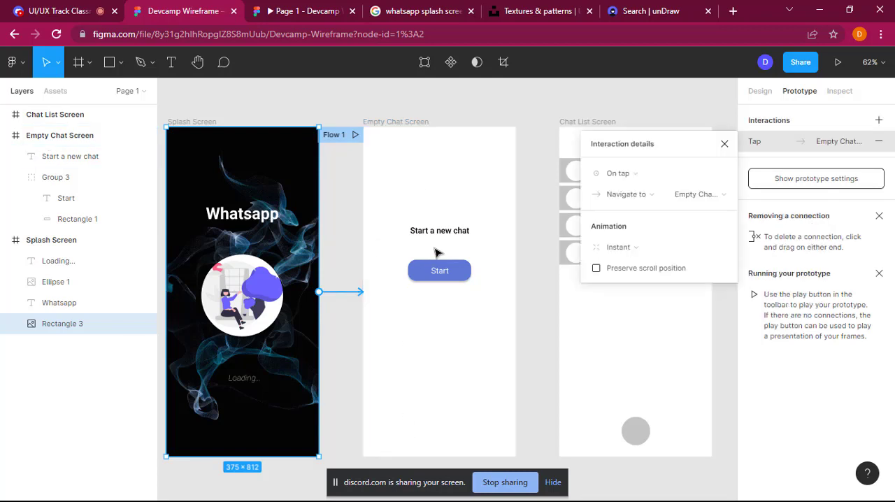
pyautogui.click(539, 272)
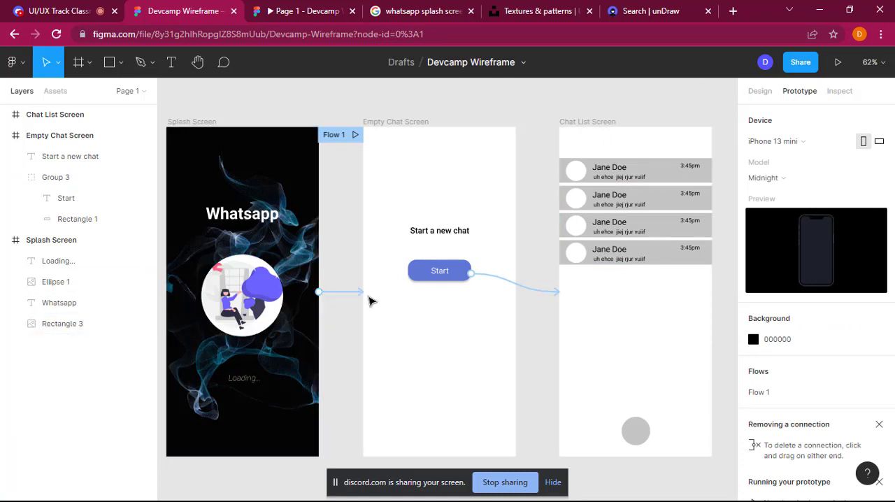
pyautogui.click(434, 276)
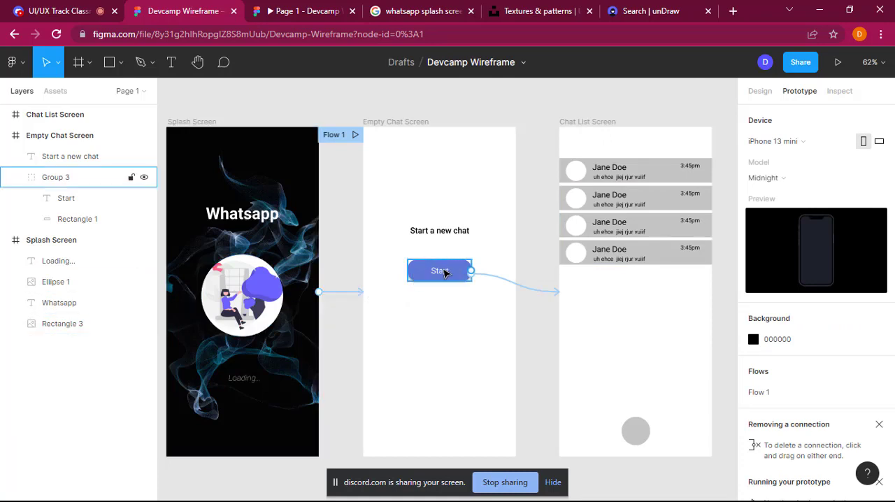
pyautogui.click(515, 283)
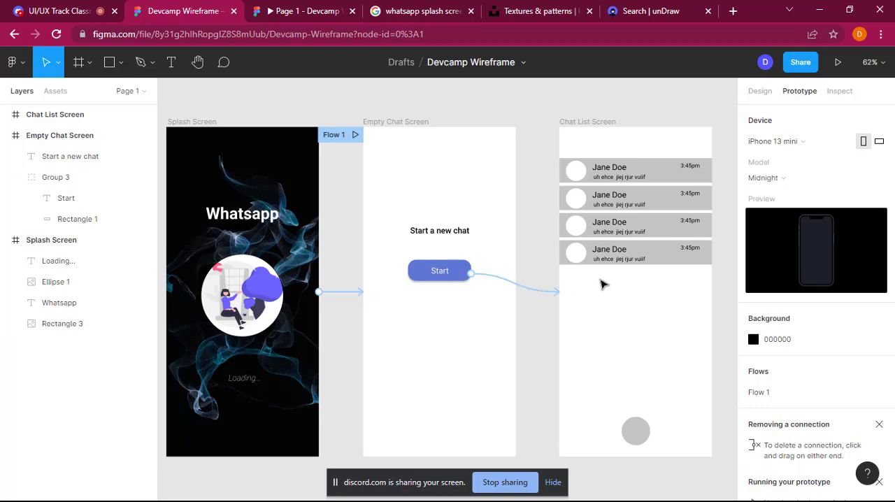
pyautogui.hscroll(3, 597, 335)
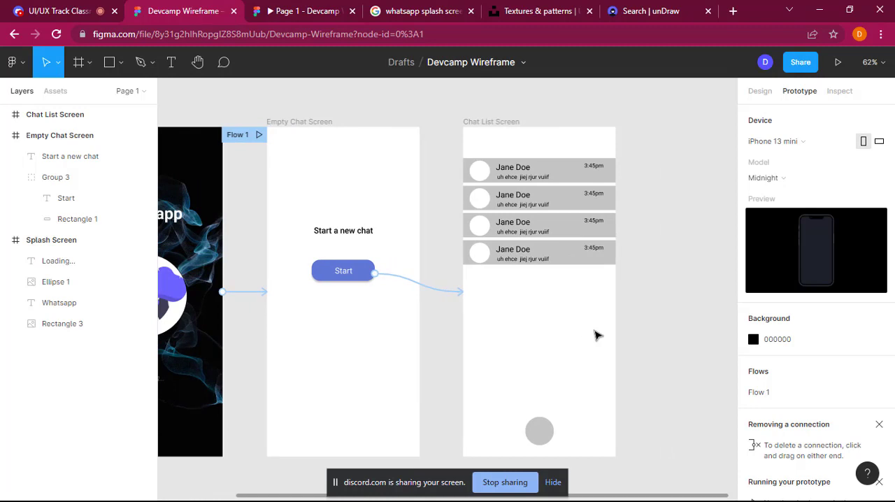
pyautogui.click(578, 178)
pyautogui.click(580, 198)
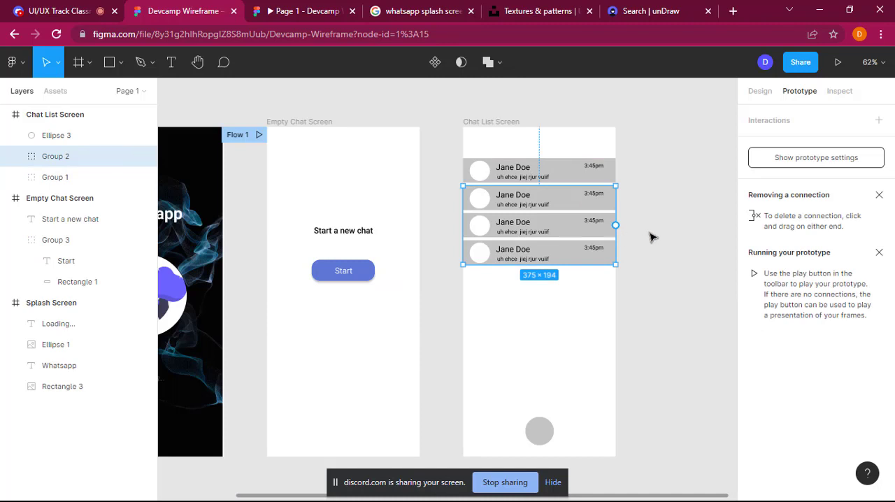
pyautogui.hscroll(4, 651, 238)
pyautogui.hscroll(1, 651, 238)
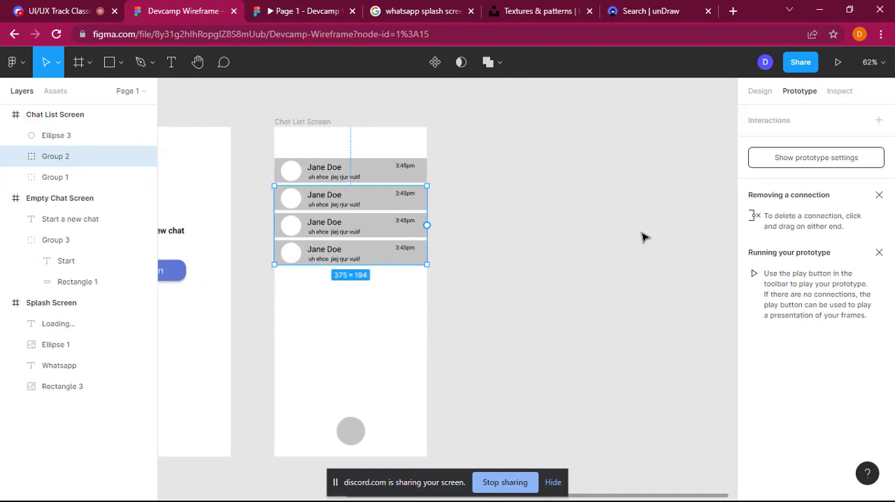
pyautogui.click(81, 64)
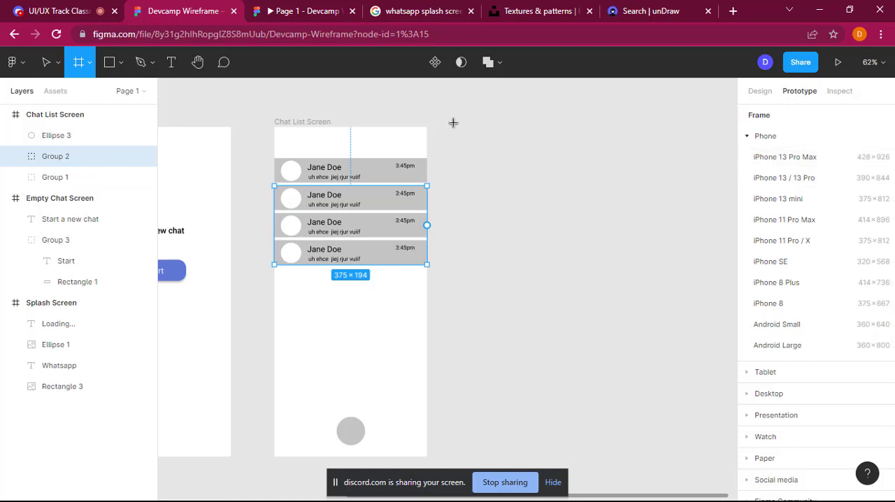
pyautogui.click(584, 140)
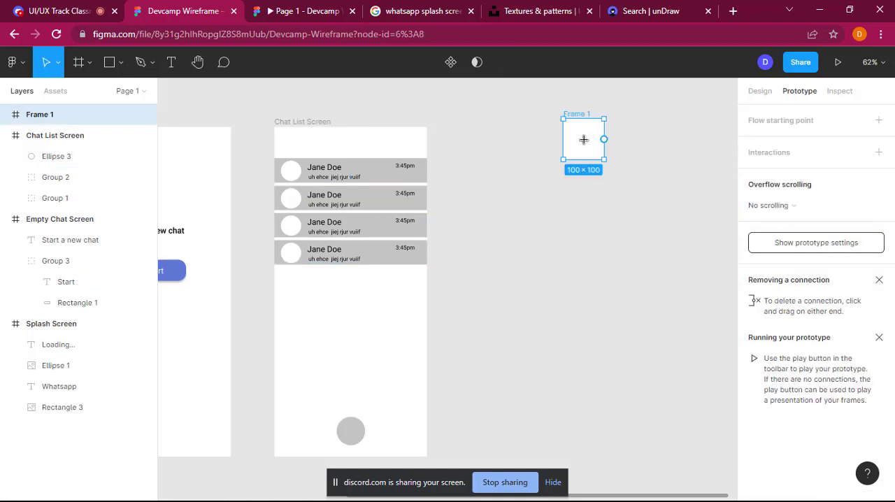
pyautogui.press('Delete')
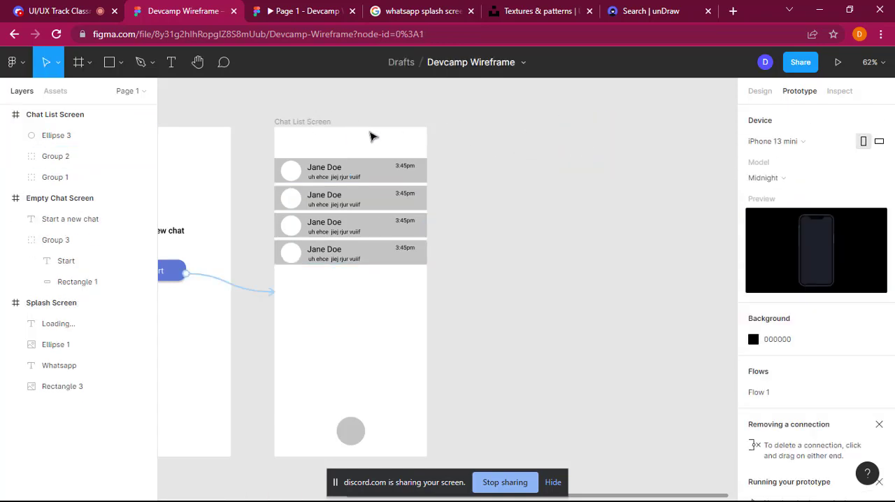
# Step: Duplicate the Chat List Screen frame beside the original
pyautogui.click(322, 122)
pyautogui.click(322, 123)
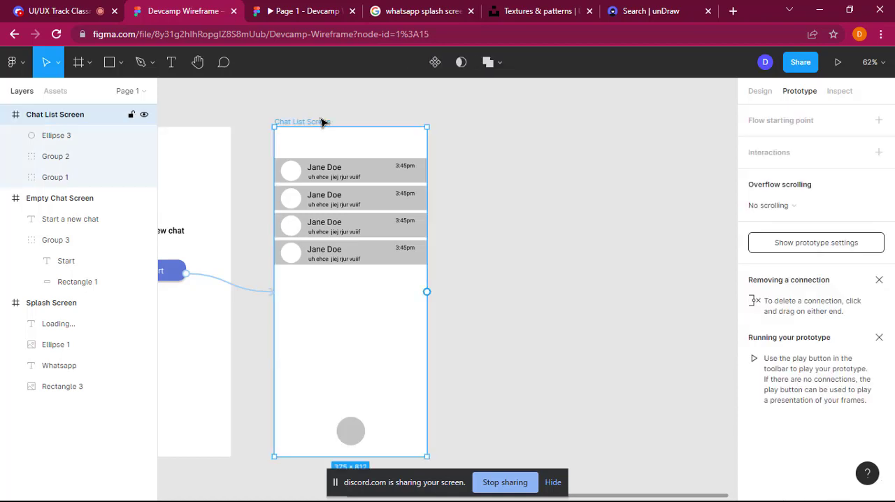
pyautogui.hotkey('ctrl', 'd')
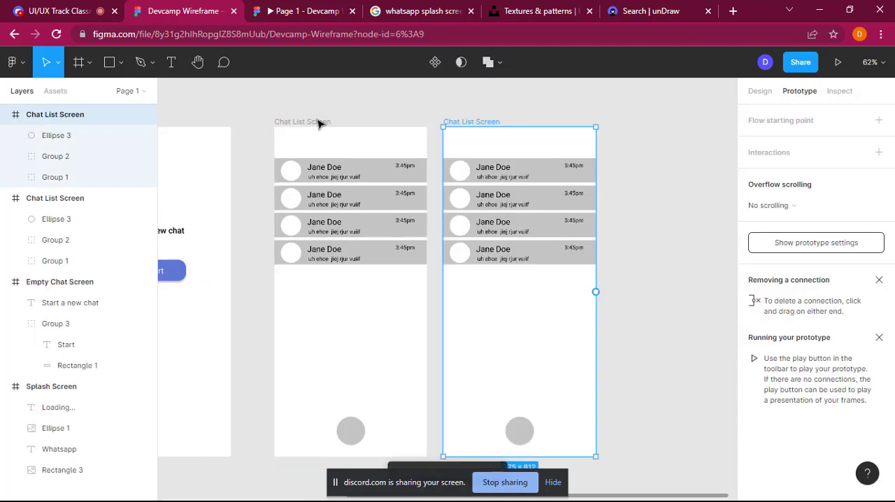
# Step: Delete all chat rows and the circle from the duplicated Chat List Screen, and move the frame away from the original to X 917
pyautogui.click(547, 179)
pyautogui.hotkey('shift', 'Down')
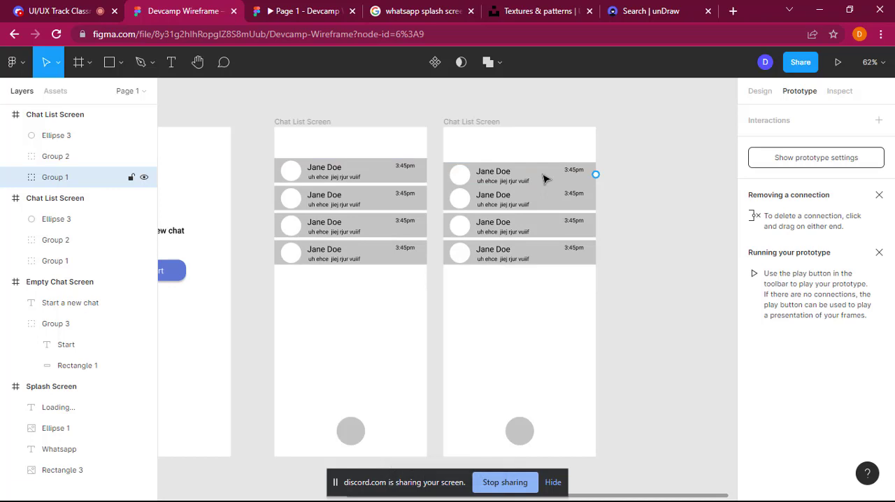
pyautogui.press('Delete')
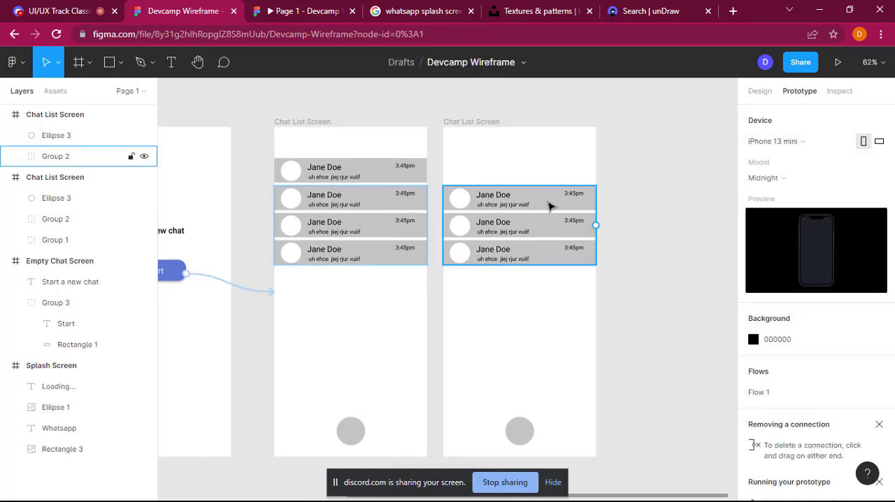
pyautogui.click(549, 205)
pyautogui.press('Delete')
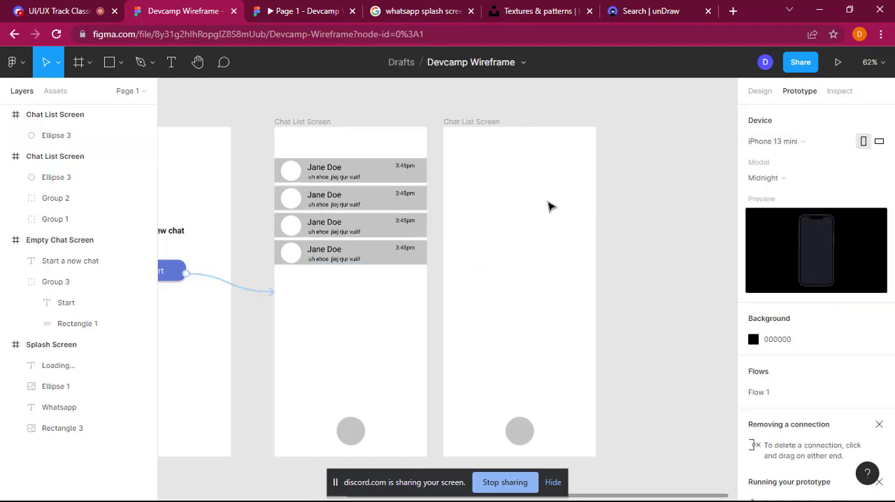
pyautogui.click(528, 440)
pyautogui.press('Delete')
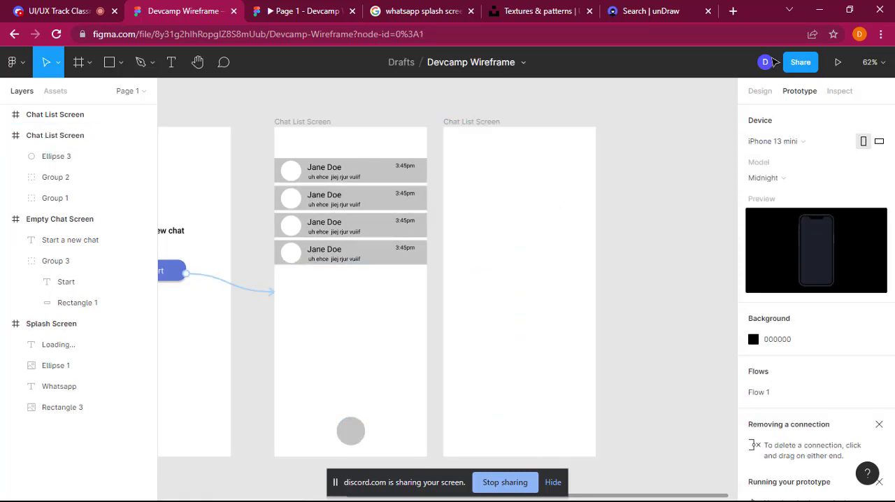
pyautogui.click(759, 93)
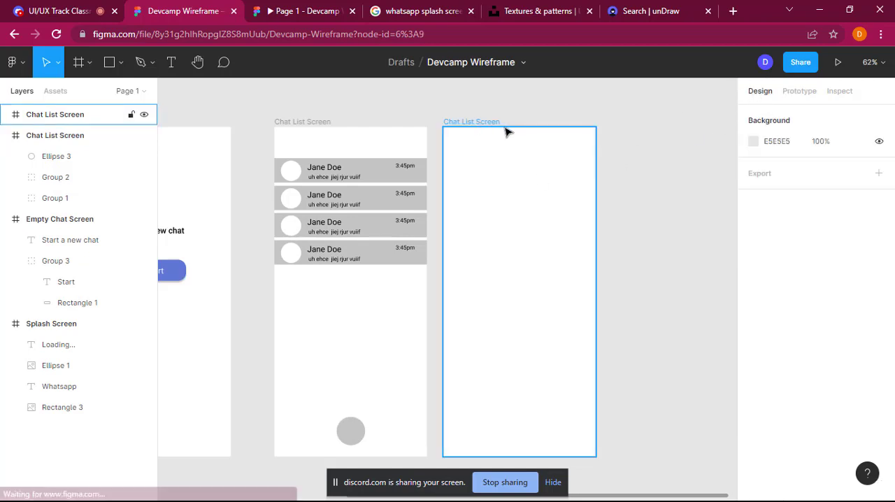
pyautogui.moveTo(493, 126); pyautogui.dragTo(517, 126)
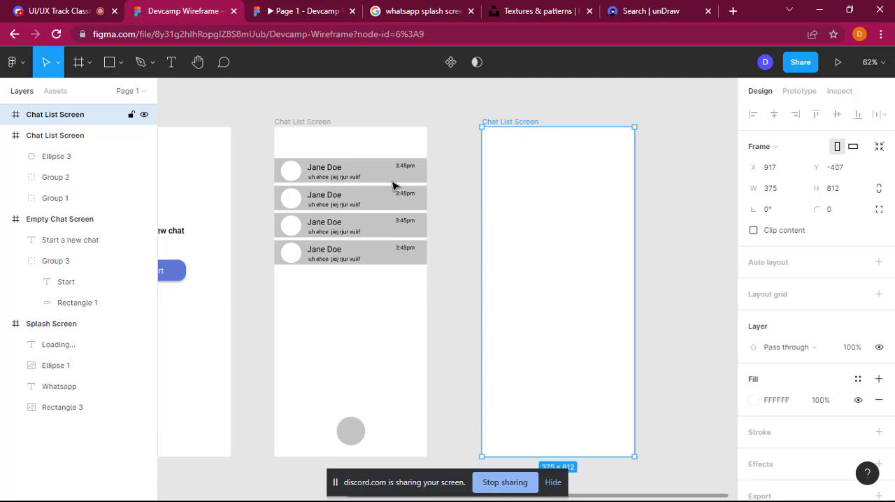
pyautogui.click(122, 66)
pyautogui.click(133, 98)
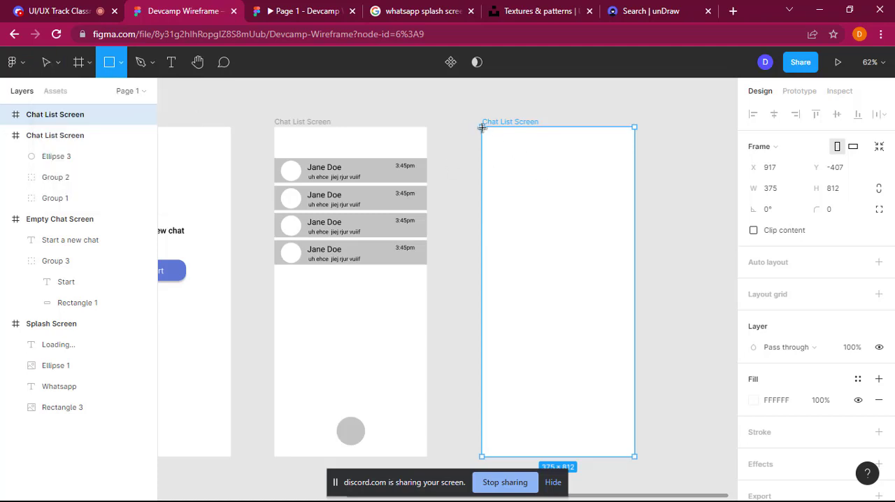
pyautogui.moveTo(482, 127)
pyautogui.mouseDown()
pyautogui.moveTo(601, 166)
pyautogui.moveTo(636, 158)
pyautogui.mouseUp()
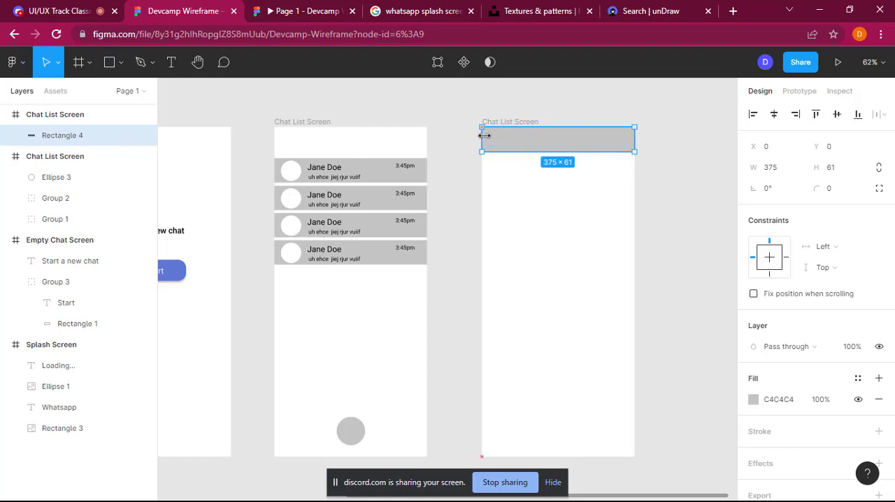
pyautogui.moveTo(485, 136); pyautogui.dragTo(482, 136)
pyautogui.press('Delete')
# Step: Copy the original Chat List Screen's first chat row into the empty duplicate and place it at the frame's top edge
pyautogui.click(380, 172)
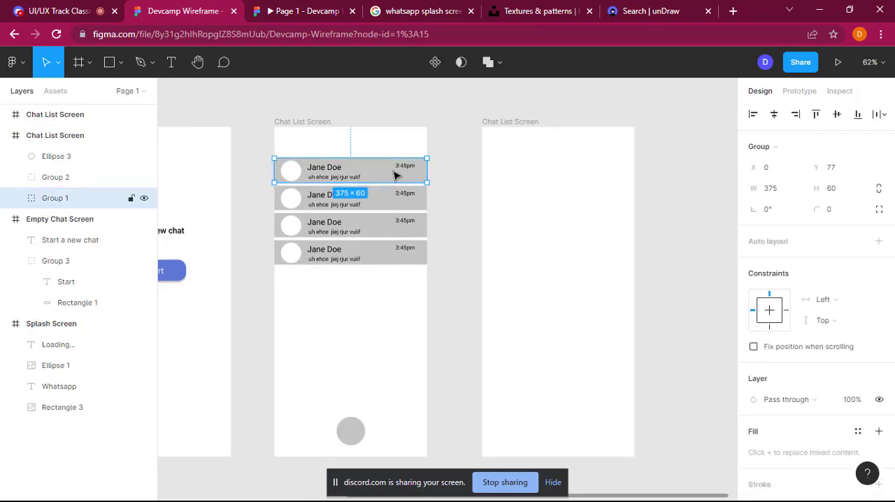
pyautogui.click(568, 193)
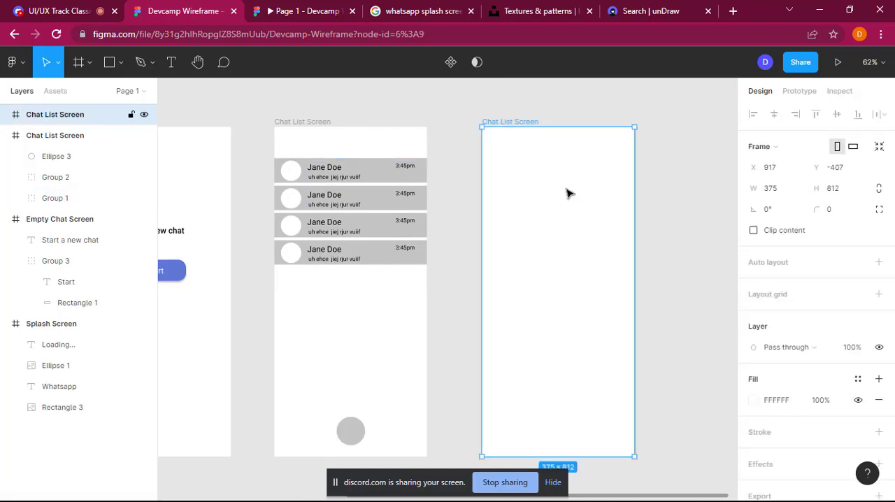
pyautogui.hotkey('ctrl', 'v')
pyautogui.moveTo(566, 169); pyautogui.dragTo(568, 146)
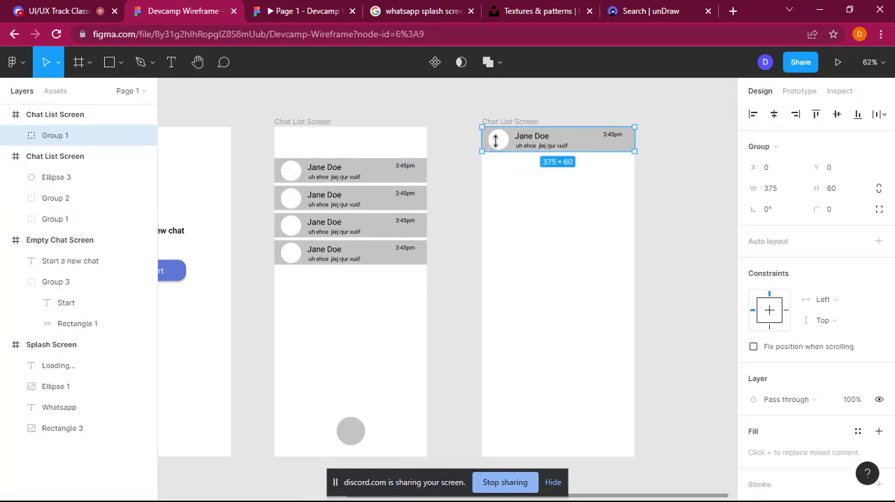
# Step: Replace the message preview text in the duplicate screen's header row with "Last seen"
pyautogui.doubleClick(543, 149)
pyautogui.doubleClick(543, 150)
pyautogui.hotkey('ctrl', 'a')
pyautogui.press('BackSpace')
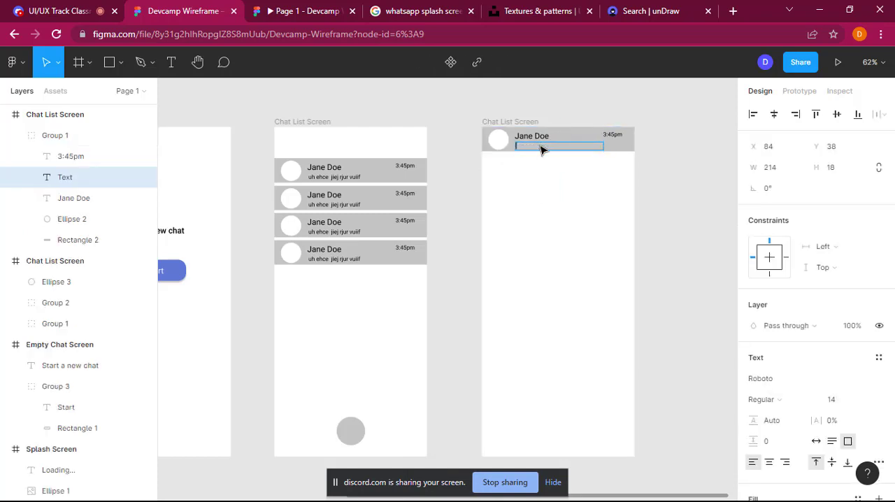
pyautogui.click(567, 283)
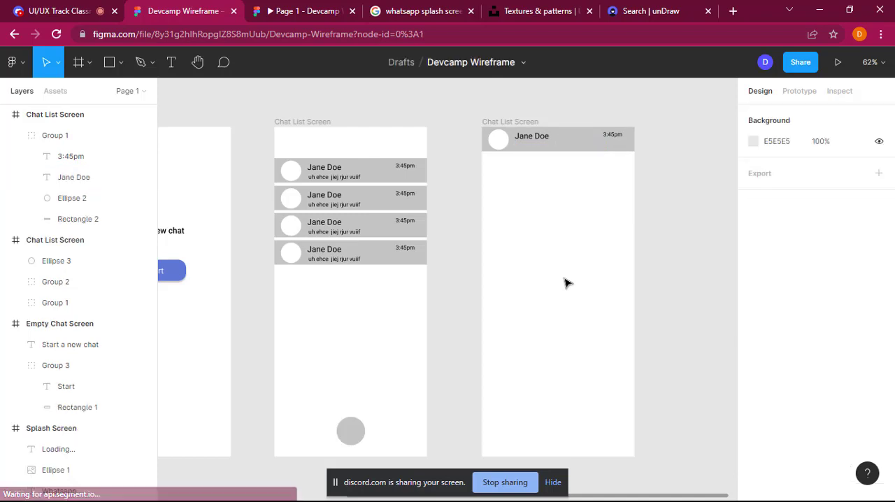
pyautogui.hotkey('ctrl', 'z')
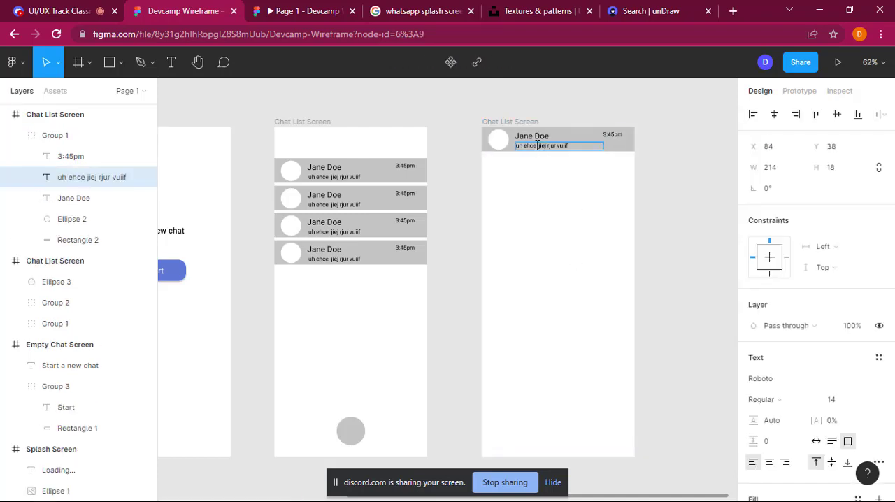
pyautogui.write('LA')
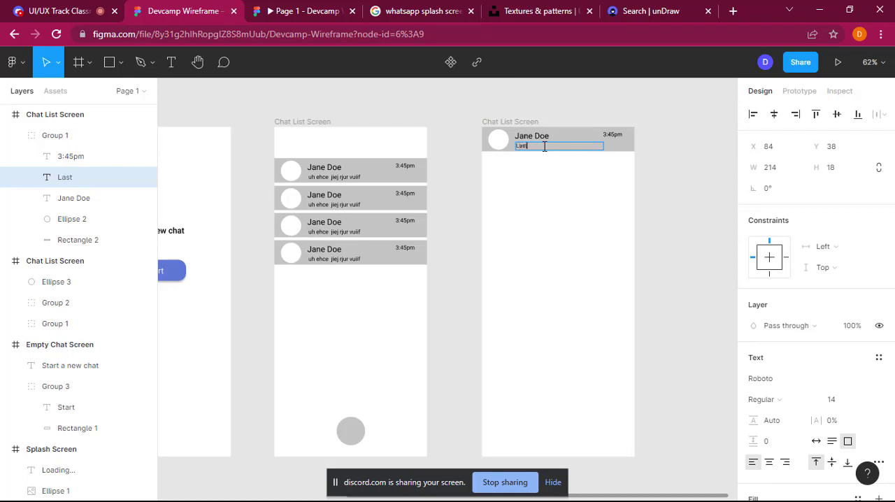
# Step: Delete the time label from the duplicate screen's header row
pyautogui.doubleClick(622, 133)
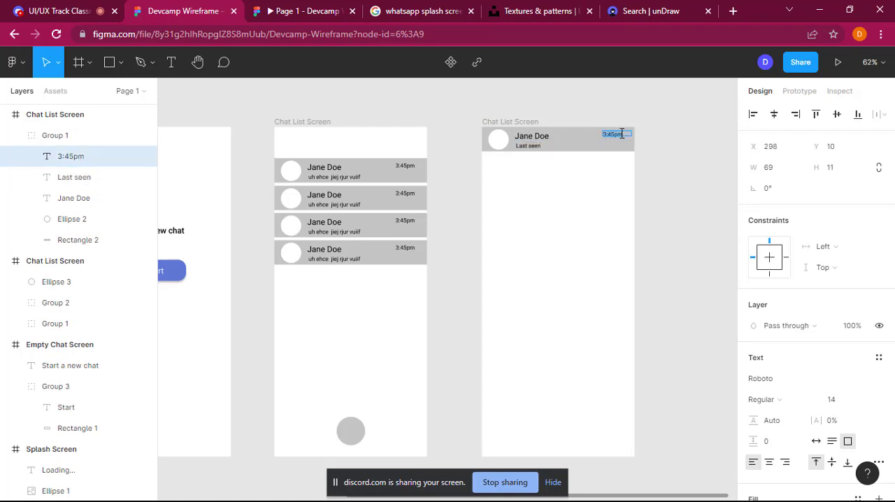
pyautogui.press('BackSpace')
pyautogui.click(526, 312)
# Step: Draw a rectangle about 321 × 44 near the duplicate screen's bottom edge and set its corner radius to 20
pyautogui.scroll(-3, 560, 317)
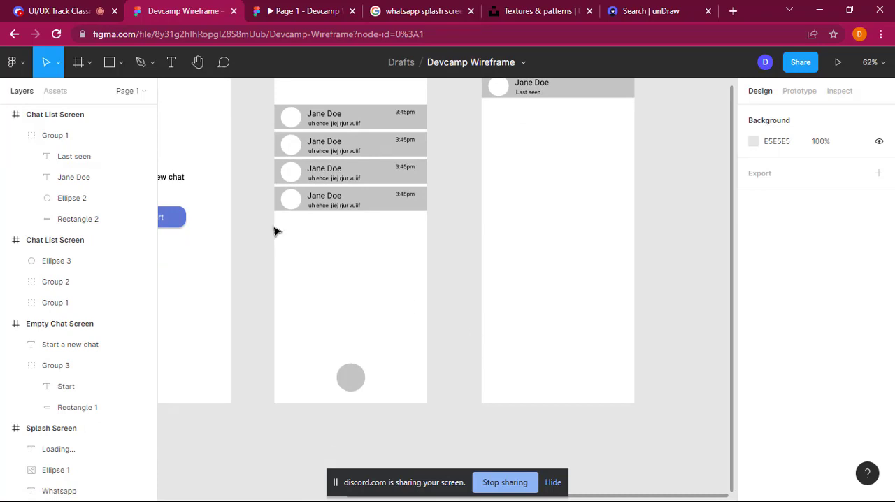
pyautogui.click(121, 65)
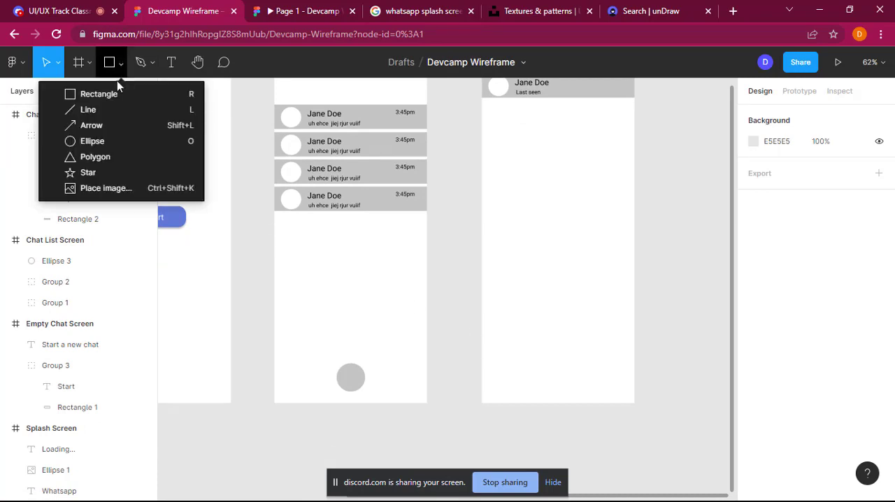
pyautogui.click(116, 94)
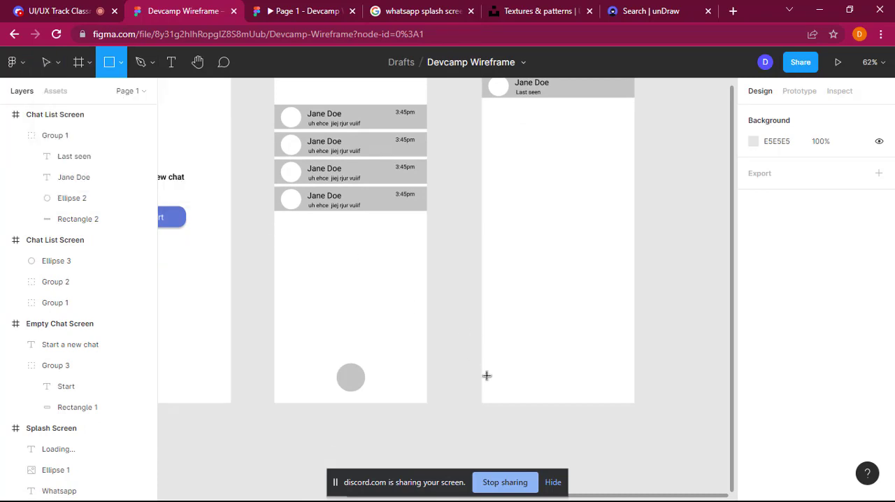
pyautogui.moveTo(483, 375); pyautogui.dragTo(581, 386)
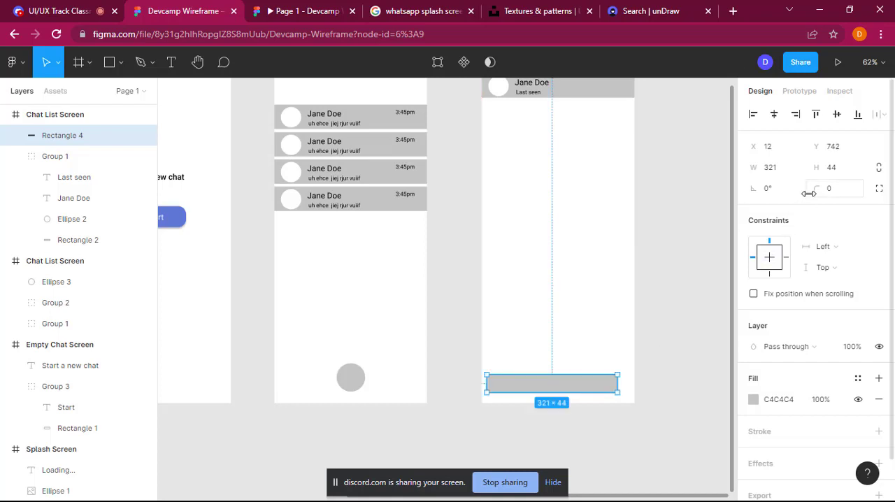
pyautogui.click(836, 197)
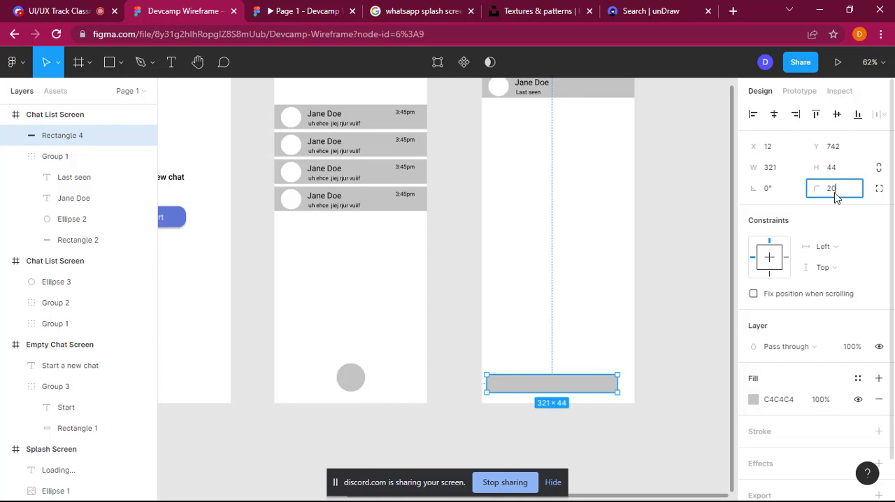
pyautogui.press('Return')
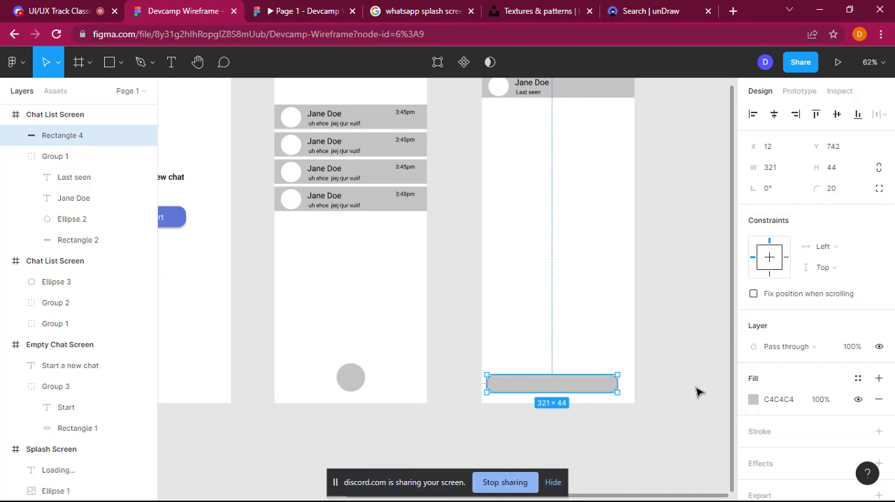
# Step: Add a drop shadow to the rounded rectangle near the duplicate screen's bottom edge and shrink it to about 269 × 48
pyautogui.scroll(-2, 822, 422)
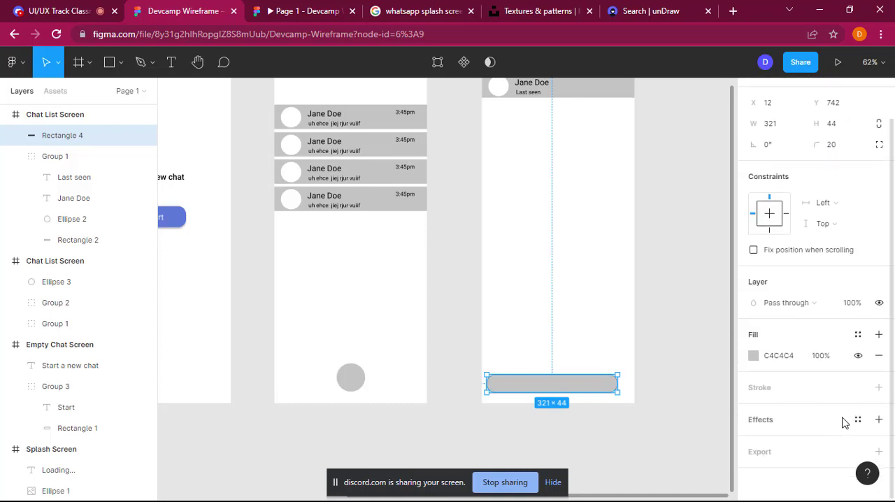
pyautogui.click(879, 421)
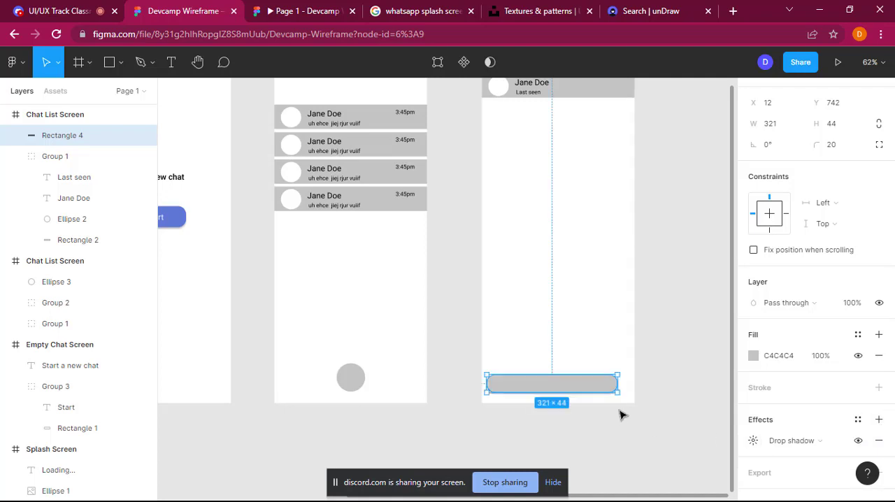
pyautogui.moveTo(617, 393); pyautogui.dragTo(595, 393)
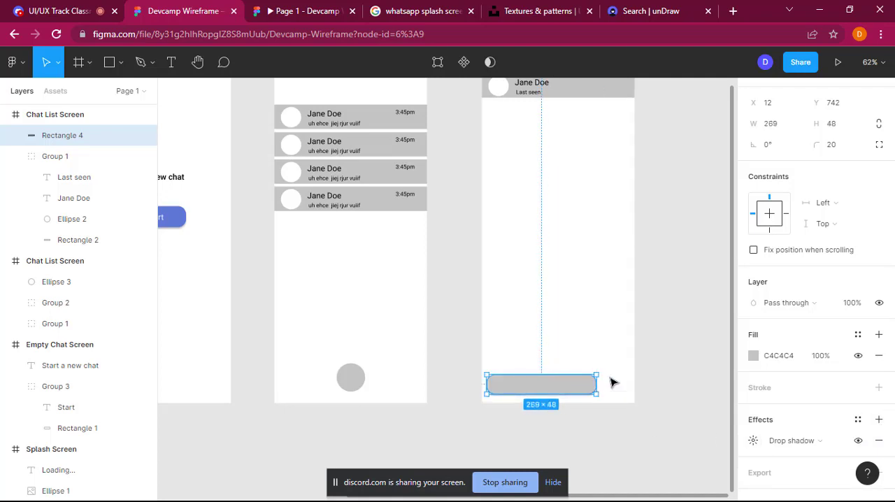
pyautogui.click(587, 259)
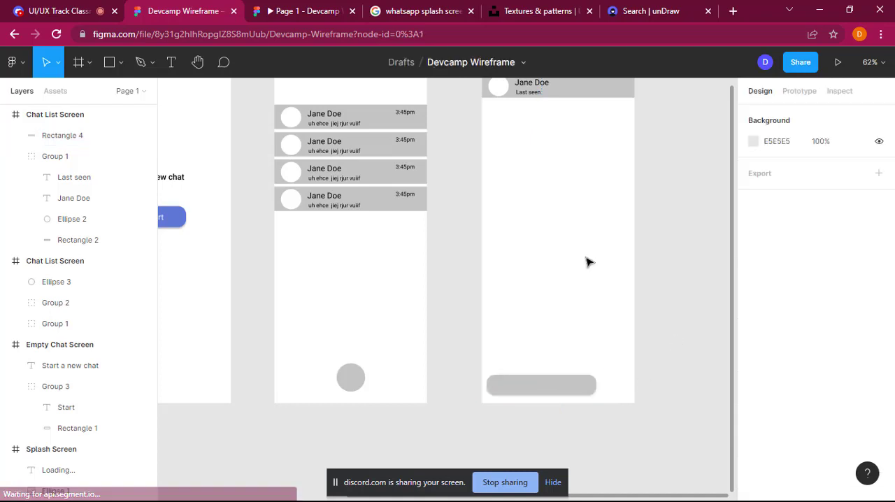
# Step: Draw an ellipse beside the rounded input bar, set it to 50 × 50, and align it with the bar at X 308, Y 742
pyautogui.click(120, 62)
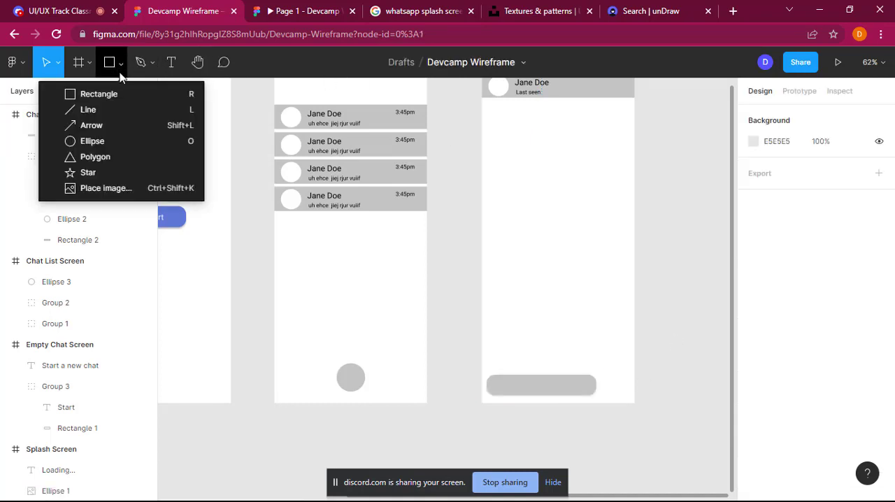
pyautogui.click(105, 140)
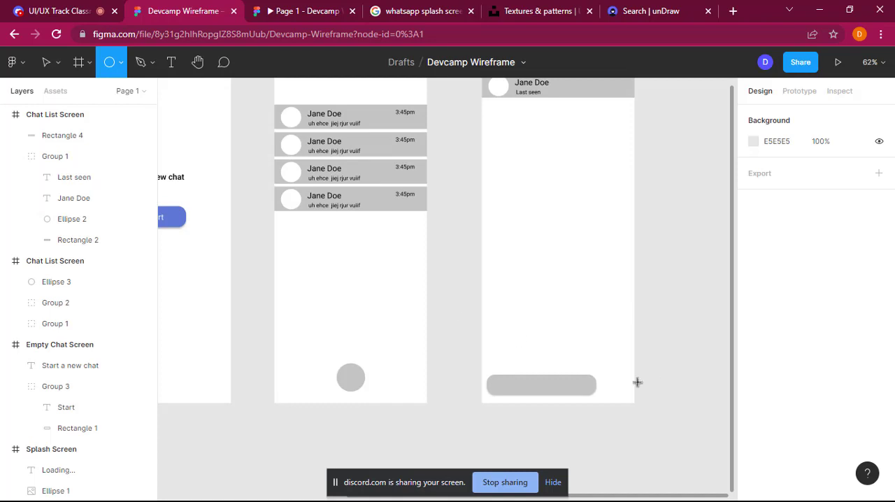
pyautogui.moveTo(604, 378); pyautogui.dragTo(627, 398)
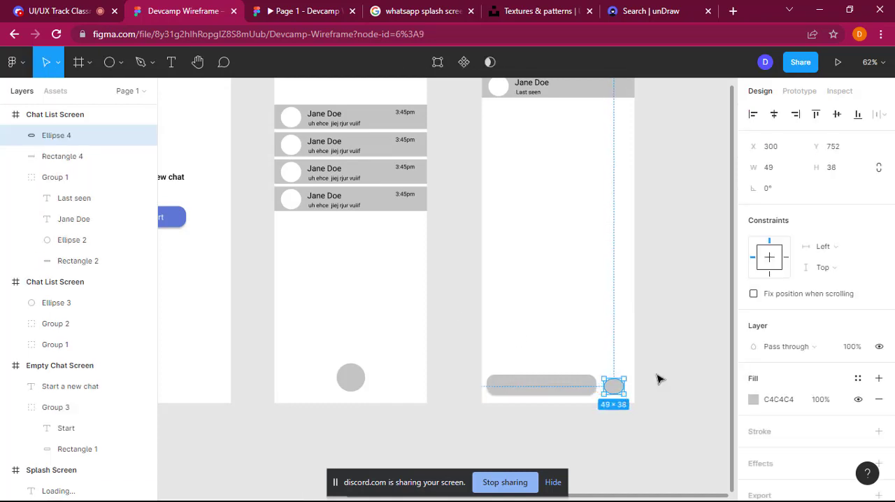
pyautogui.click(776, 170)
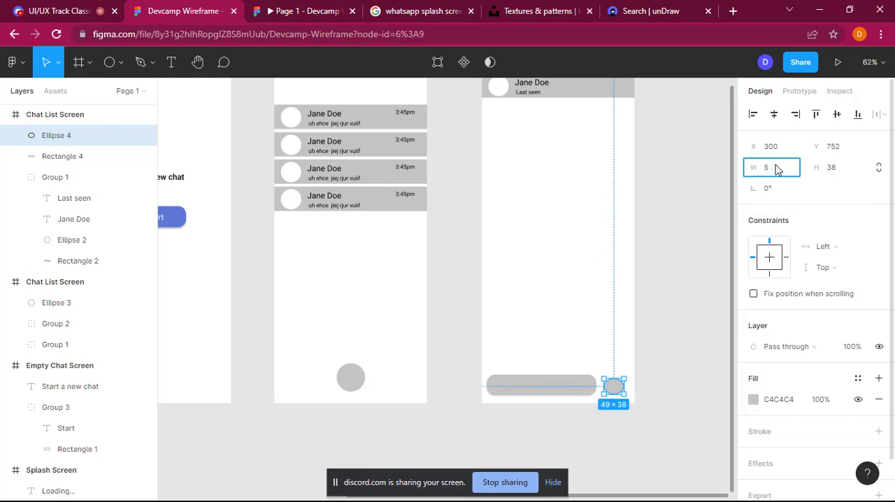
pyautogui.click(839, 175)
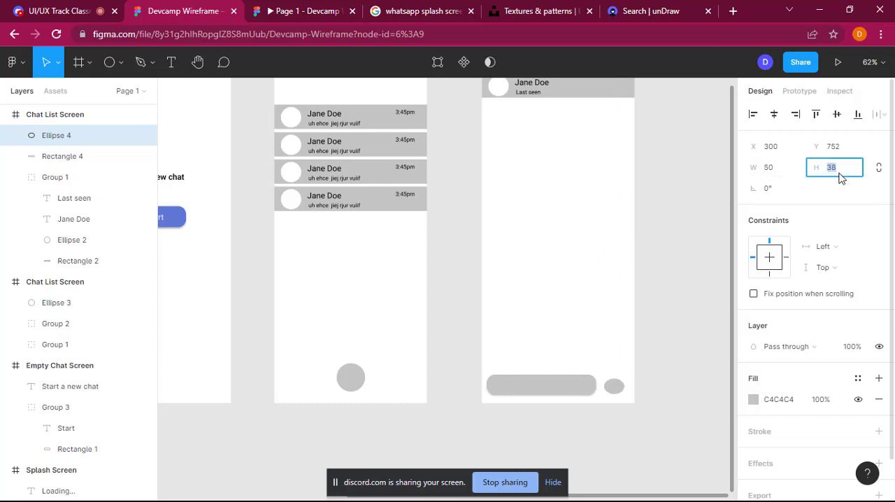
pyautogui.press('Return')
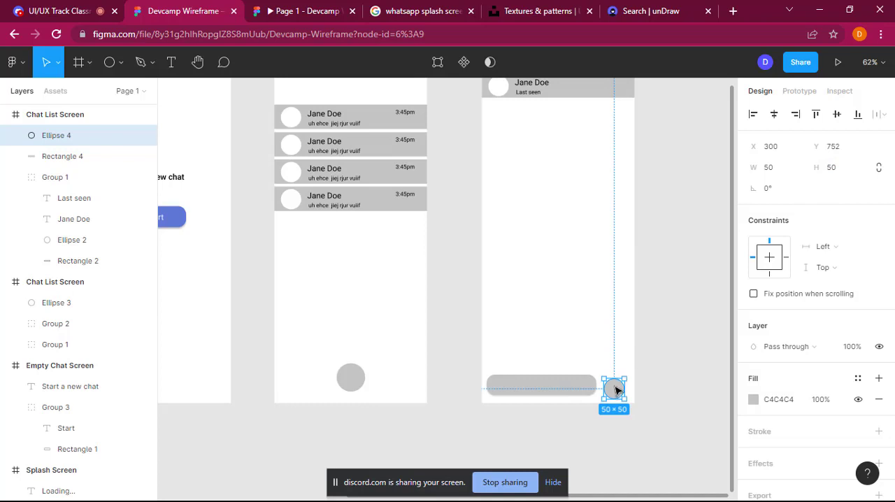
pyautogui.moveTo(615, 389); pyautogui.dragTo(622, 390)
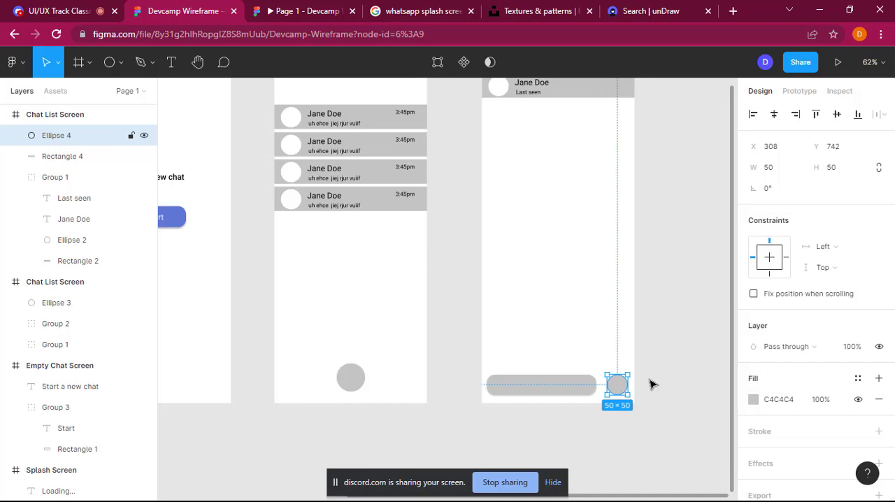
pyautogui.click(685, 333)
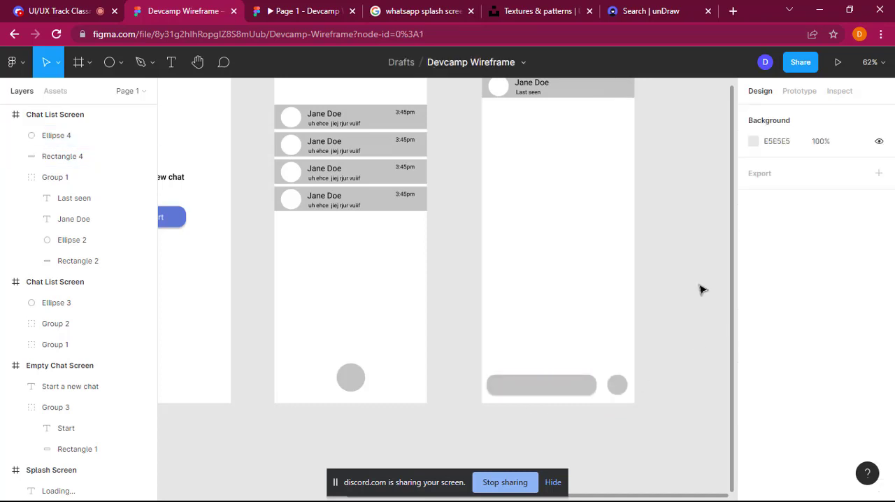
# Step: Draw a message bubble rectangle about 219 × 68 above the input bar, set its corner radius to 15, and shift it left to X 99
pyautogui.scroll(4, 536, 233)
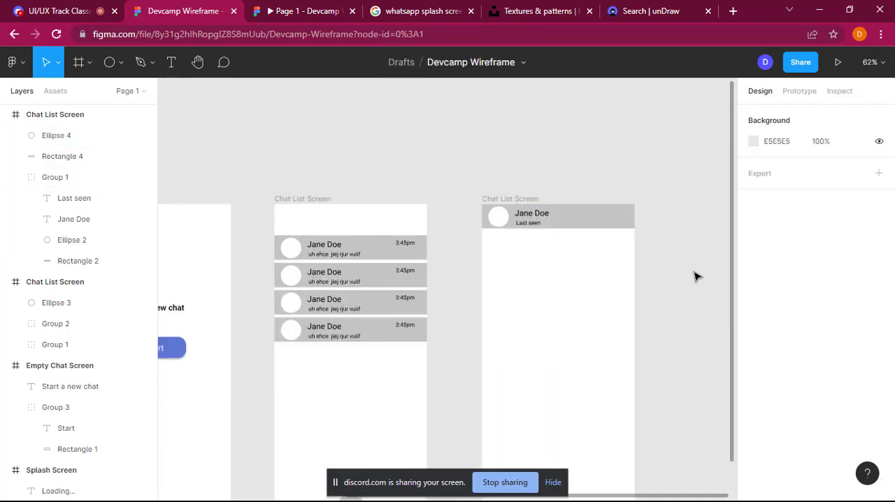
pyautogui.scroll(-2, 696, 276)
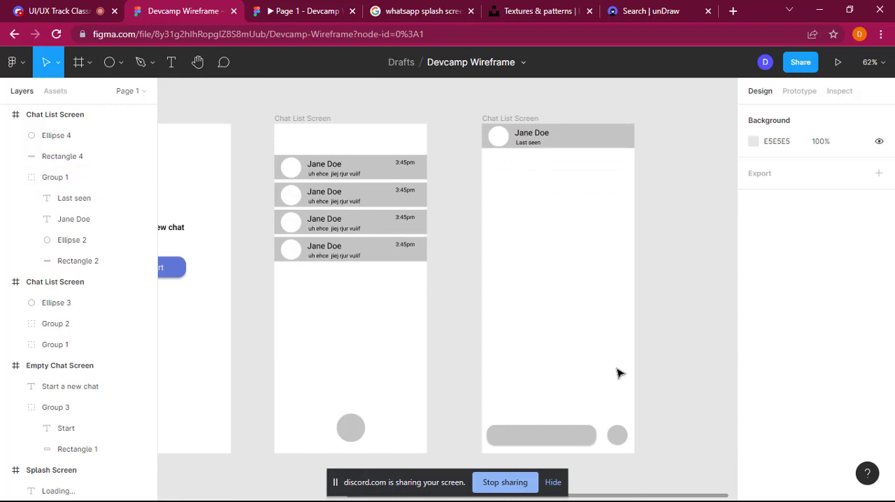
pyautogui.click(121, 63)
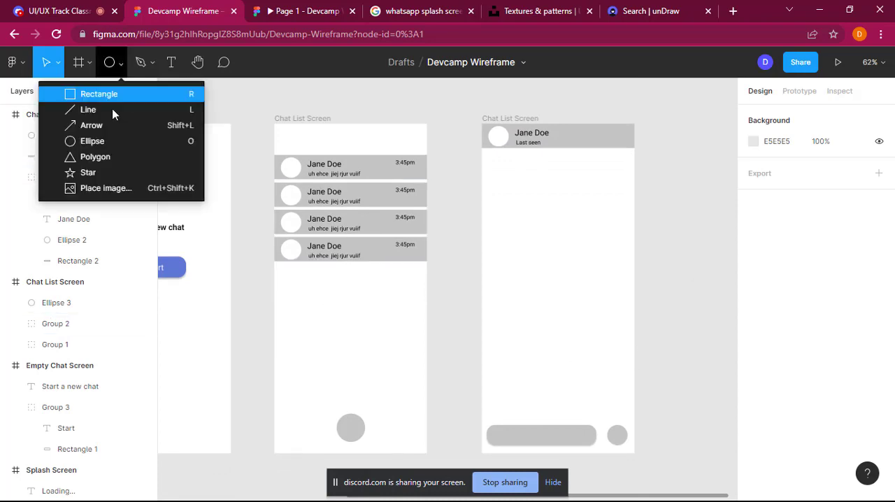
pyautogui.click(110, 96)
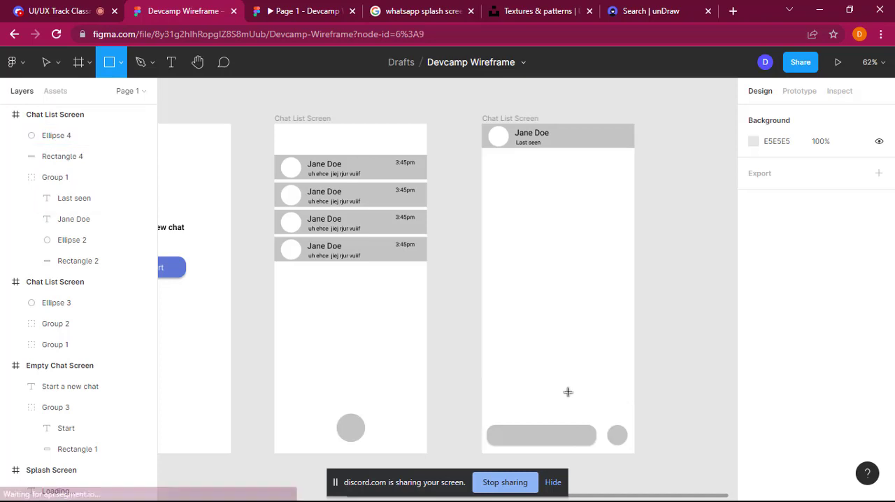
pyautogui.moveTo(625, 403); pyautogui.dragTo(535, 377)
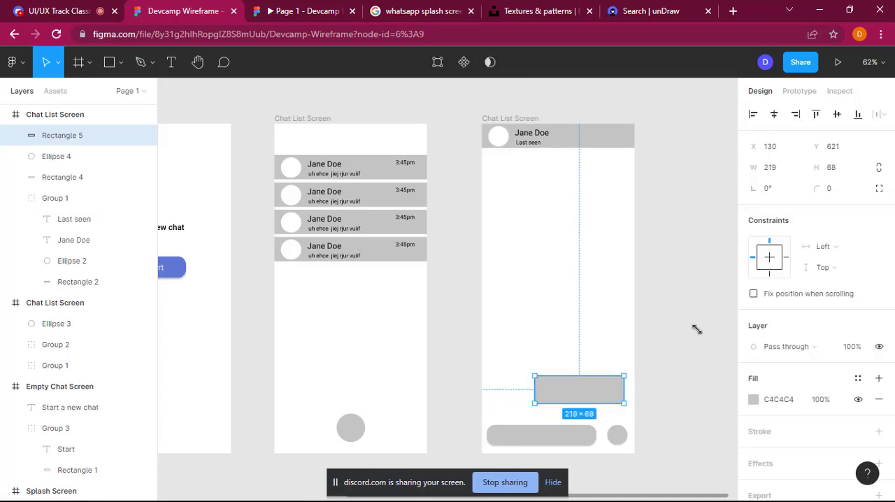
pyautogui.click(832, 186)
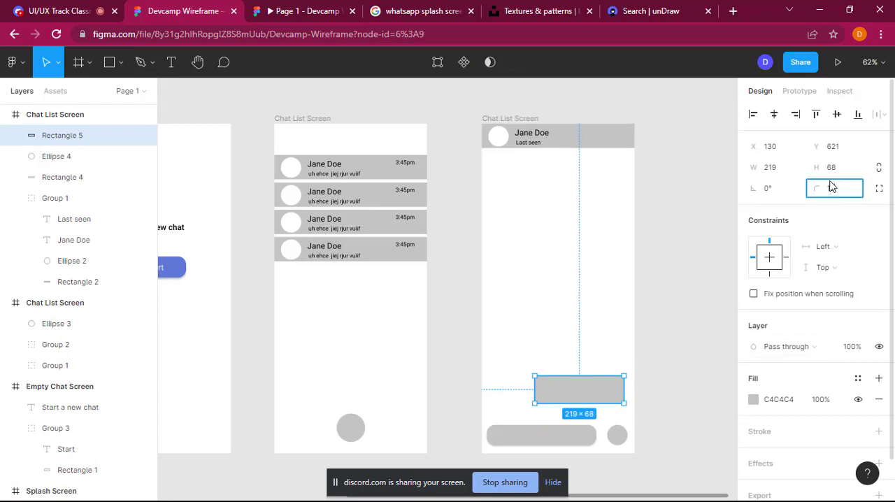
pyautogui.write('15')
pyautogui.press('Return')
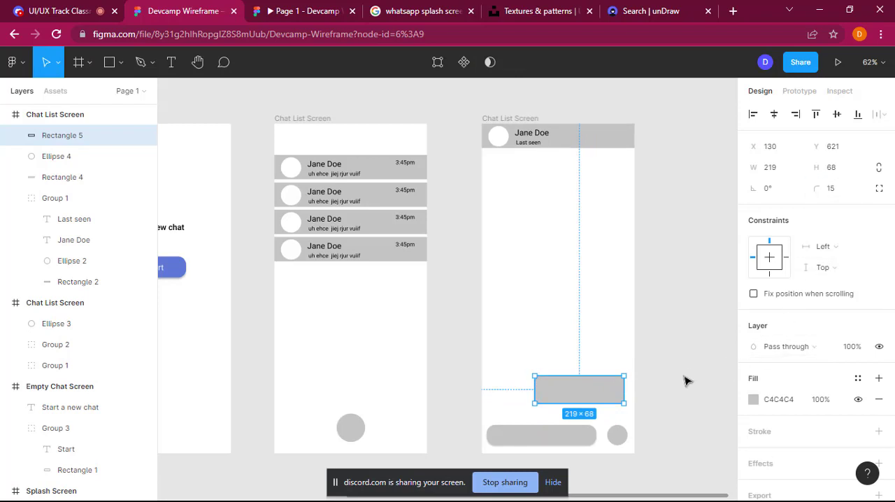
pyautogui.moveTo(589, 396); pyautogui.dragTo(578, 400)
# Step: Duplicate the circle beside the input bar, place the copy at the message bubble's right end, and set its size to 40 × 40
pyautogui.click(623, 444)
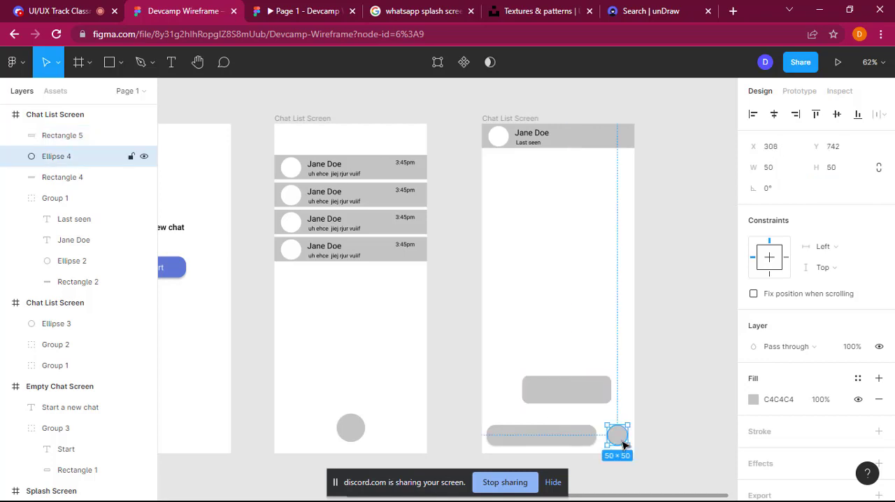
pyautogui.hotkey('ctrl', 'd')
pyautogui.moveTo(623, 444); pyautogui.dragTo(628, 398)
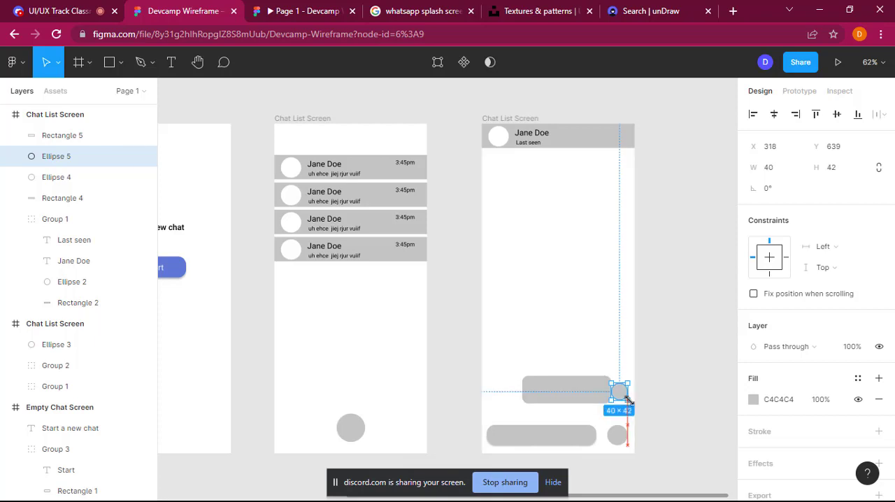
pyautogui.click(785, 166)
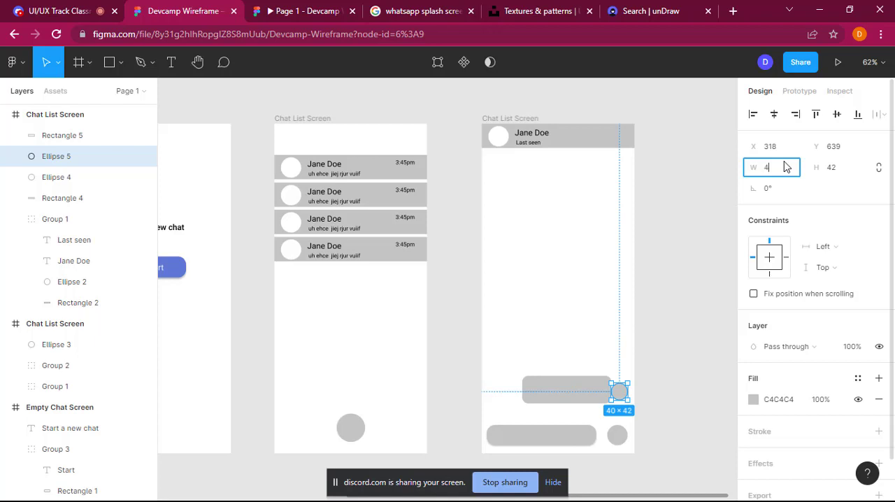
pyautogui.press('Tab')
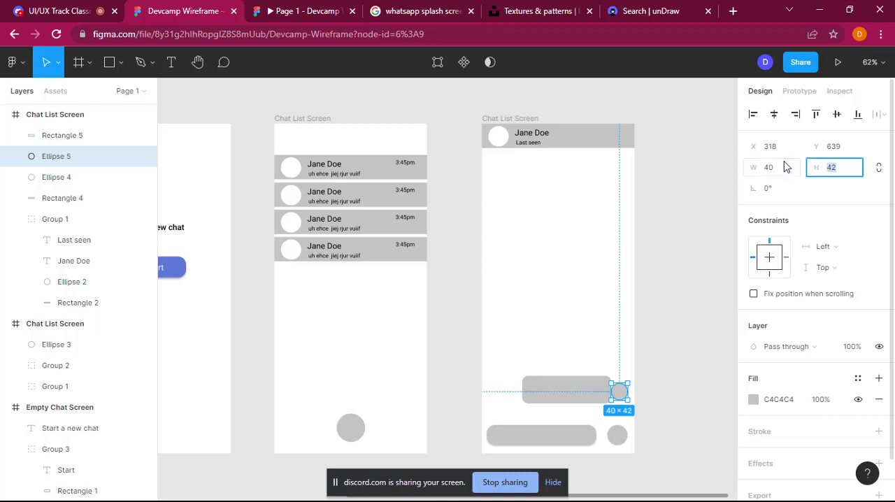
pyautogui.write('40')
pyautogui.press('Return')
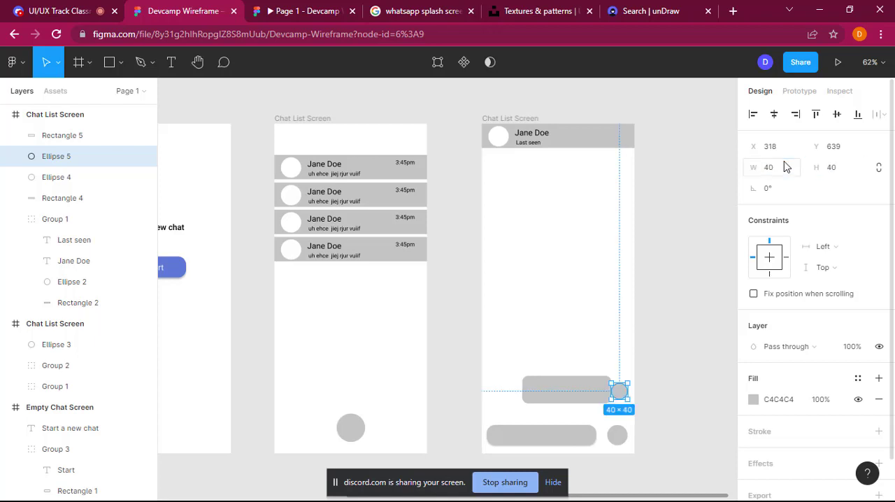
# Step: Reposition the message bubble to X 92, Y 611, leaving a small gap before the small circle
pyautogui.click(578, 396)
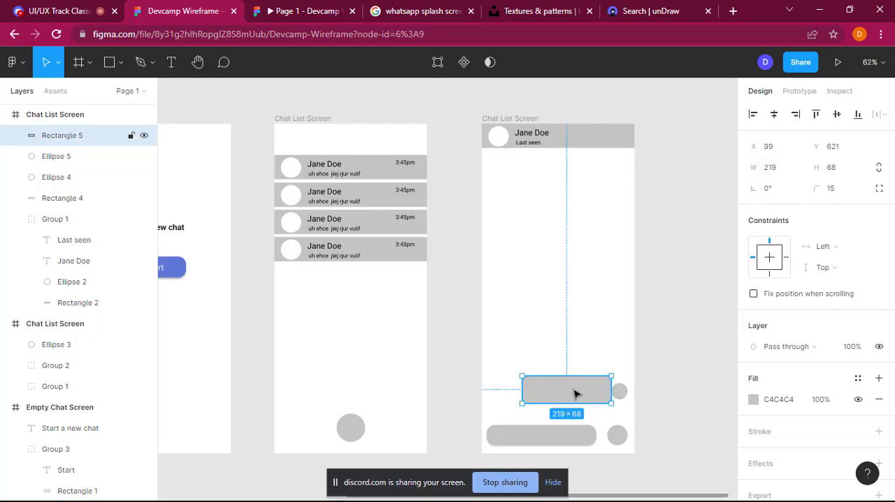
pyautogui.doubleClick(573, 393)
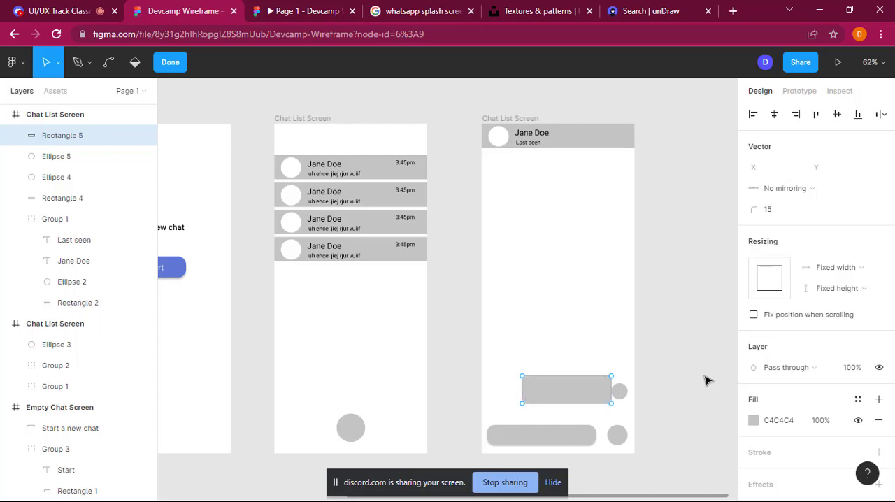
pyautogui.press('Escape')
pyautogui.moveTo(576, 396); pyautogui.dragTo(572, 398)
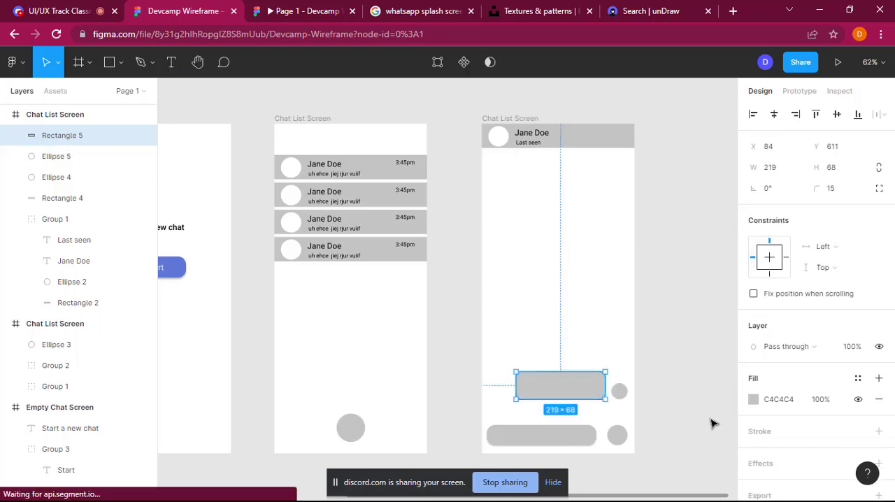
pyautogui.click(592, 411)
pyautogui.click(583, 396)
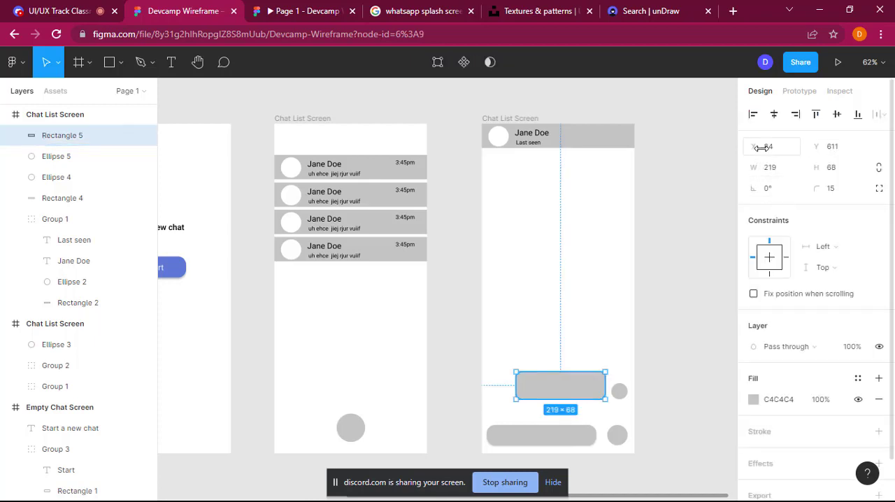
pyautogui.moveTo(758, 148); pyautogui.dragTo(764, 149)
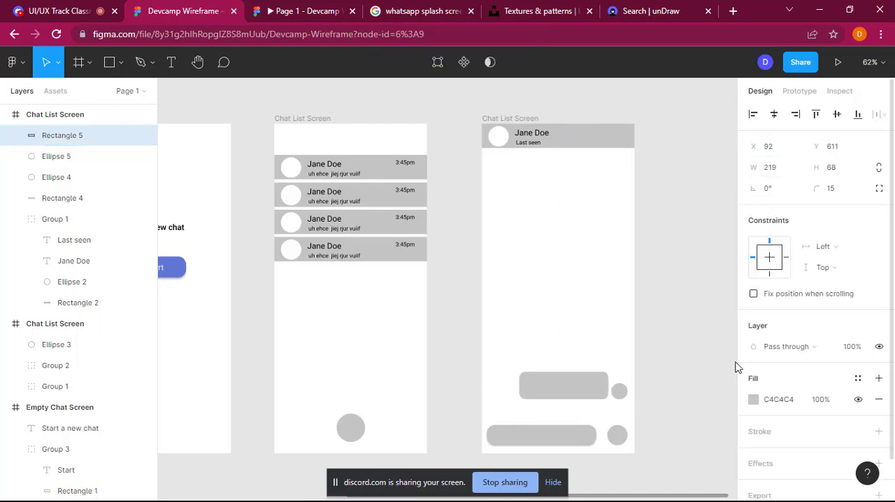
pyautogui.click(695, 390)
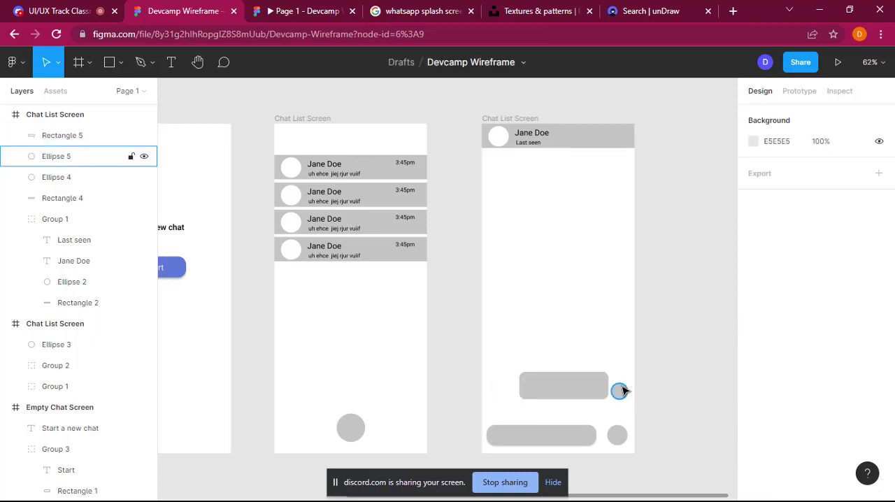
# Step: Group the message bubble with the small circle beside it
pyautogui.click(620, 391)
pyautogui.keyDown('shift'); pyautogui.click(586, 391); pyautogui.keyUp('shift')
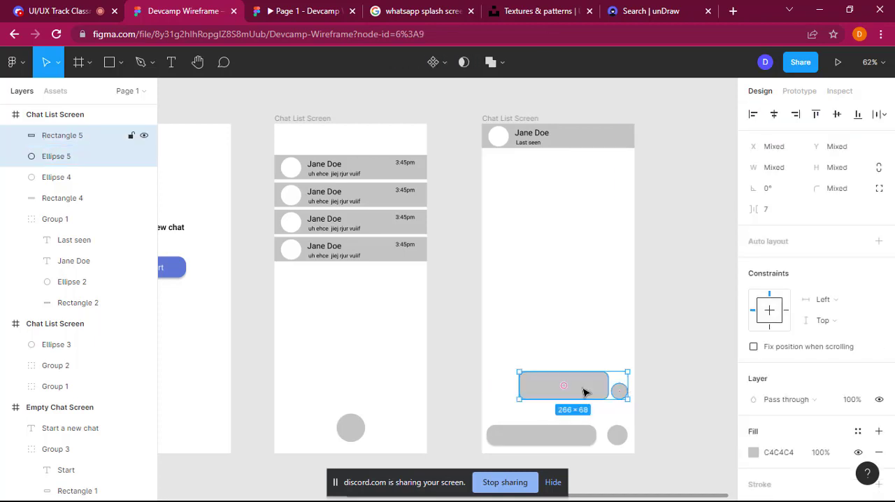
pyautogui.rightClick(586, 392)
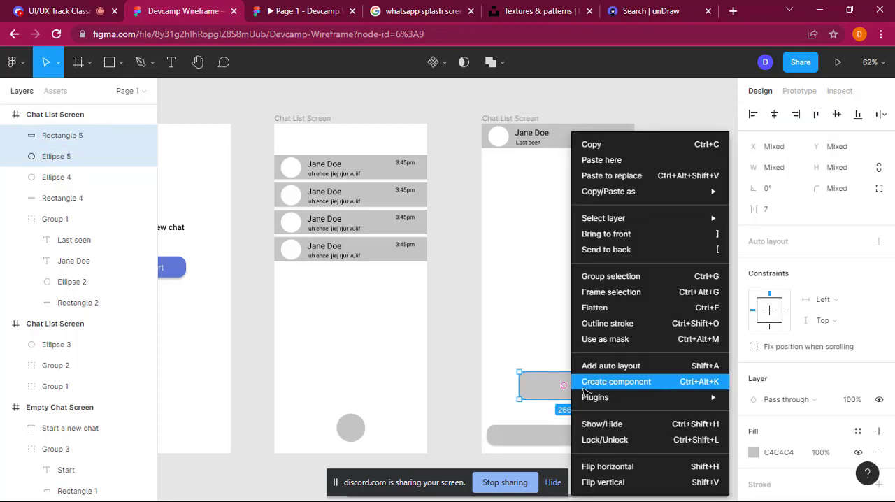
pyautogui.click(618, 275)
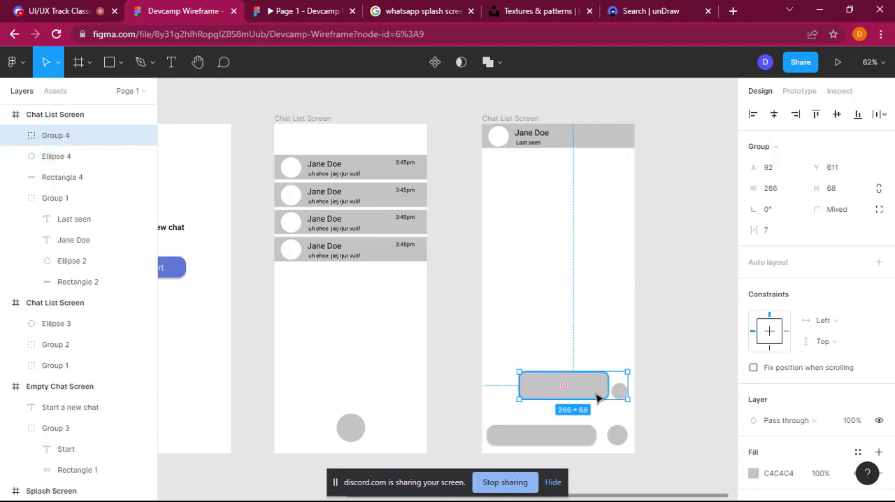
# Step: Duplicate the message bubble group twice, placing one copy directly above at Y 510 and another near the frame's left edge at X 16, Y 389
pyautogui.hotkey('ctrl', 'd')
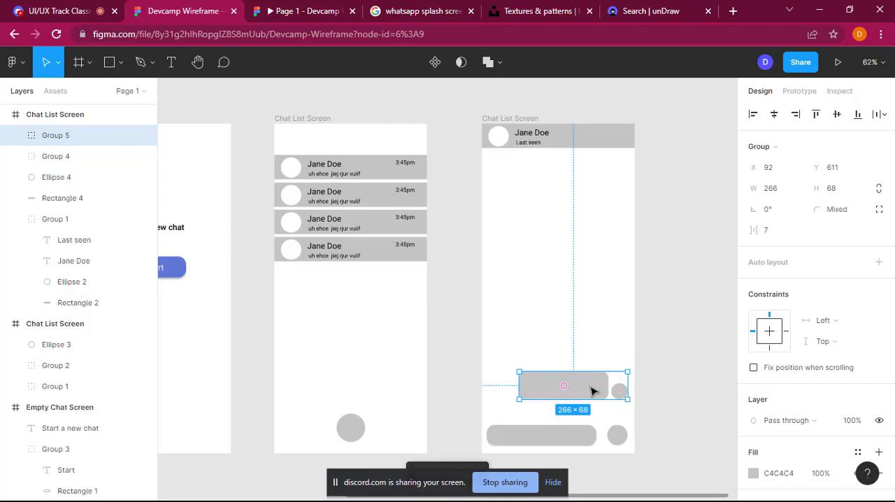
pyautogui.moveTo(594, 386); pyautogui.dragTo(594, 346)
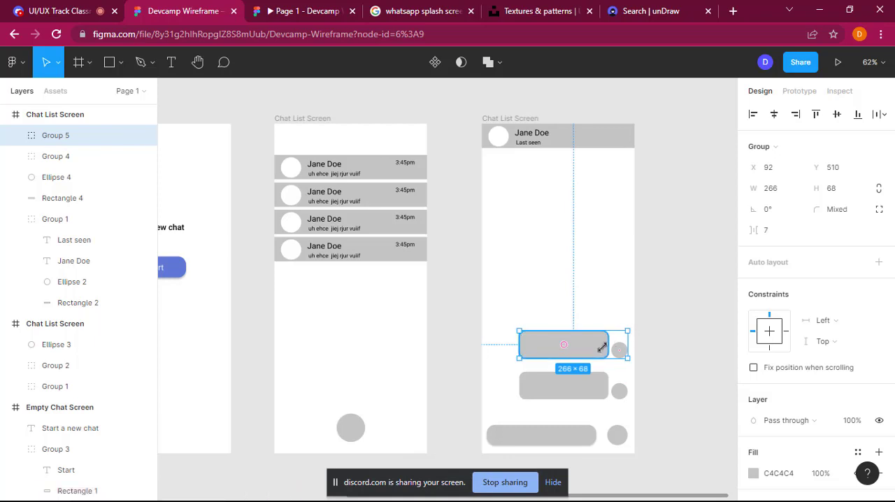
pyautogui.hotkey('ctrl', 'd')
pyautogui.moveTo(586, 342); pyautogui.dragTo(559, 305)
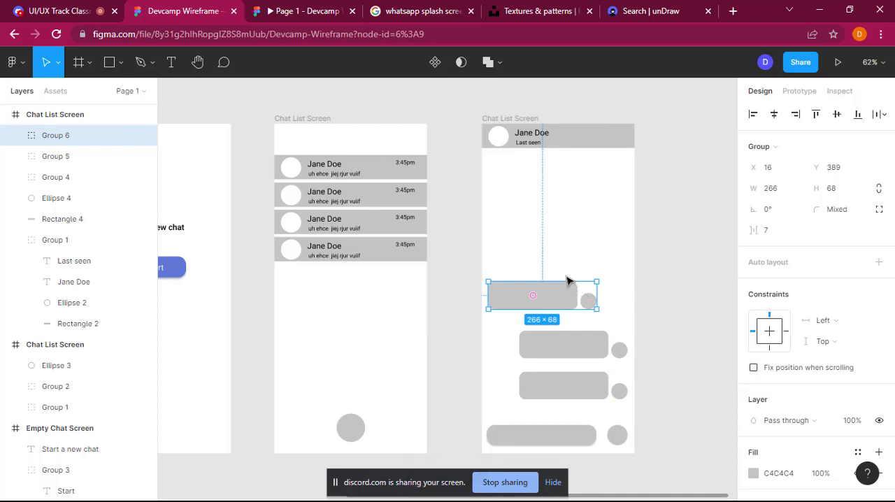
# Step: Ungroup the message bubble group near the frame's left edge into its rectangle and small circle
pyautogui.doubleClick(589, 303)
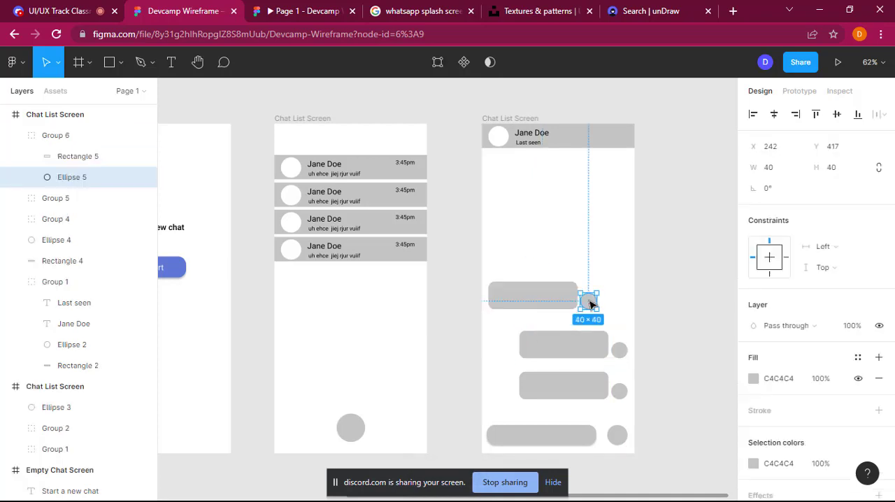
pyautogui.click(610, 319)
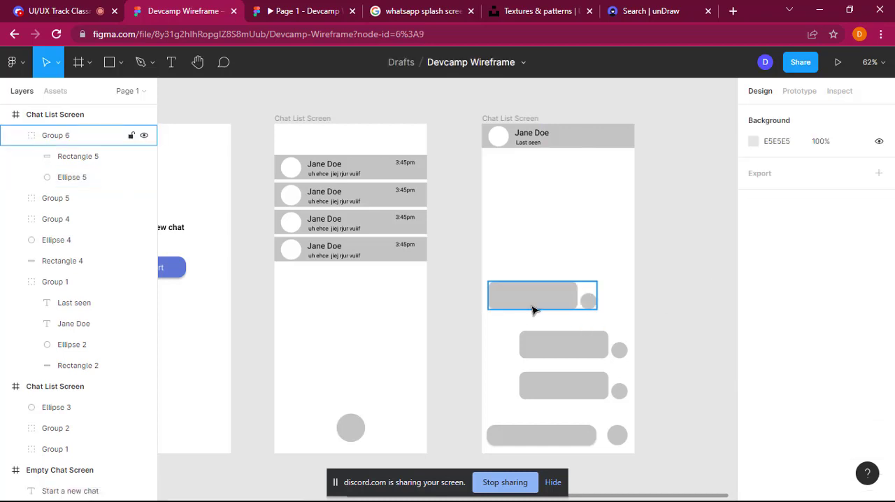
pyautogui.click(532, 310)
pyautogui.rightClick(530, 305)
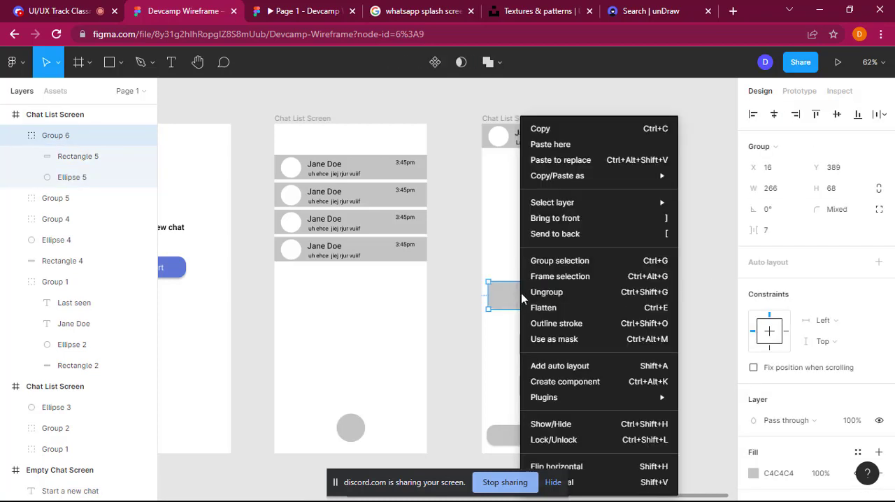
pyautogui.click(533, 293)
# Step: Rearrange the ungrouped pair so the small circle sits at the frame's left edge and the bubble beside it at X 66, Y 409
pyautogui.click(547, 297)
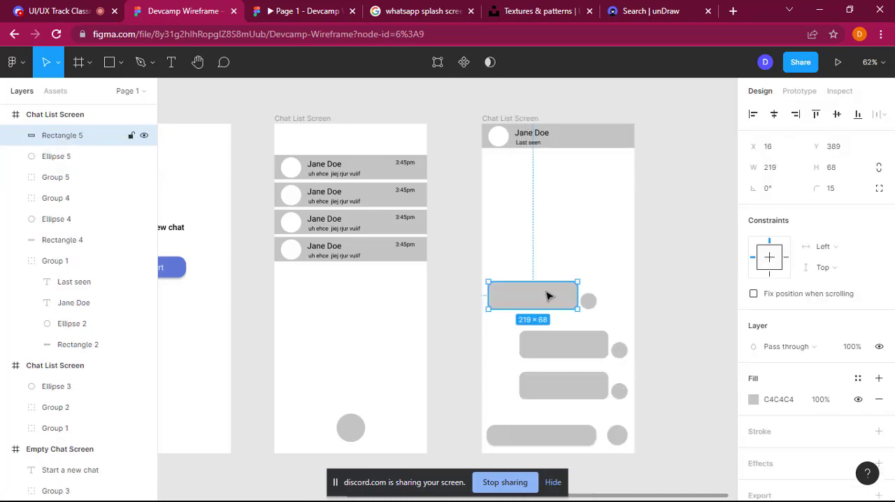
pyautogui.moveTo(534, 300); pyautogui.dragTo(535, 278)
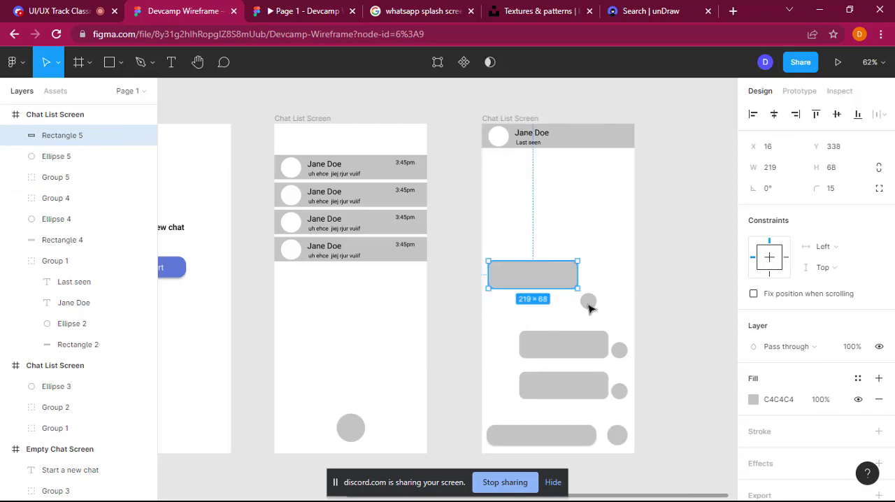
pyautogui.moveTo(588, 301); pyautogui.dragTo(497, 310)
pyautogui.moveTo(515, 275); pyautogui.dragTo(535, 305)
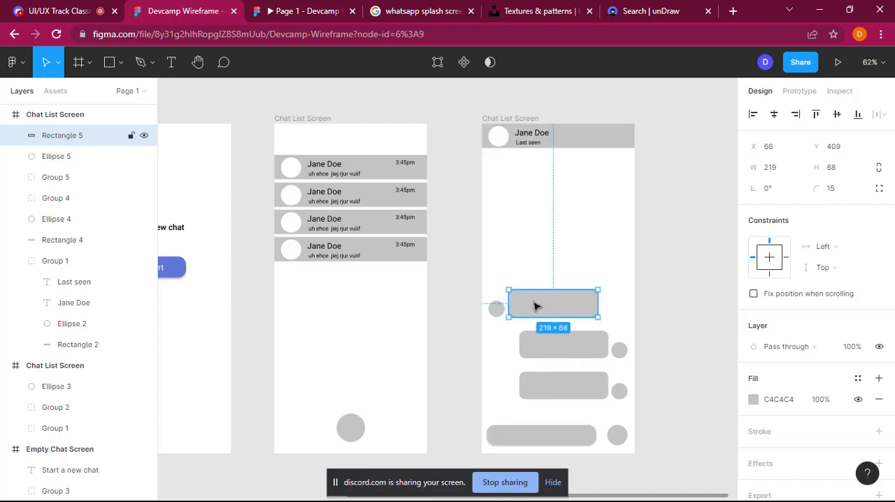
# Step: Group the left circle with its bubble and place a duplicate of the group above it at X 12, Y 319
pyautogui.keyDown('shift'); pyautogui.click(500, 312); pyautogui.keyUp('shift')
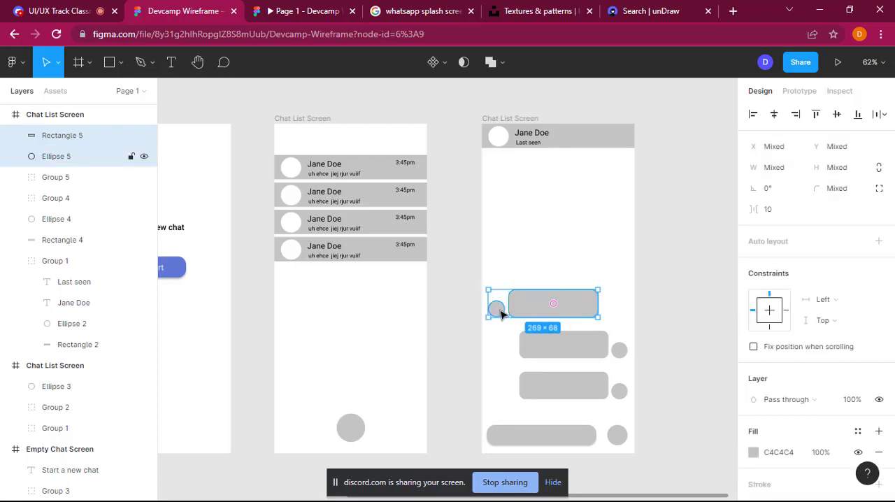
pyautogui.rightClick(550, 304)
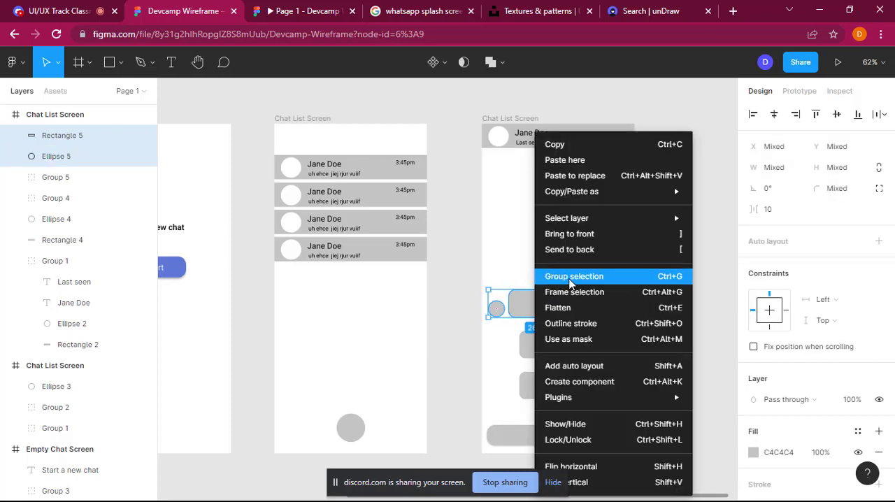
pyautogui.click(570, 277)
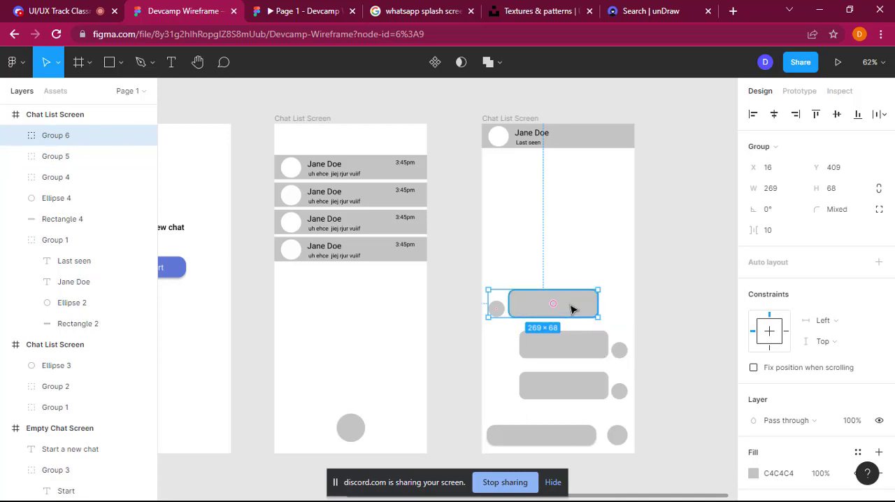
pyautogui.hotkey('ctrl', 'v')
pyautogui.moveTo(568, 301); pyautogui.dragTo(570, 277)
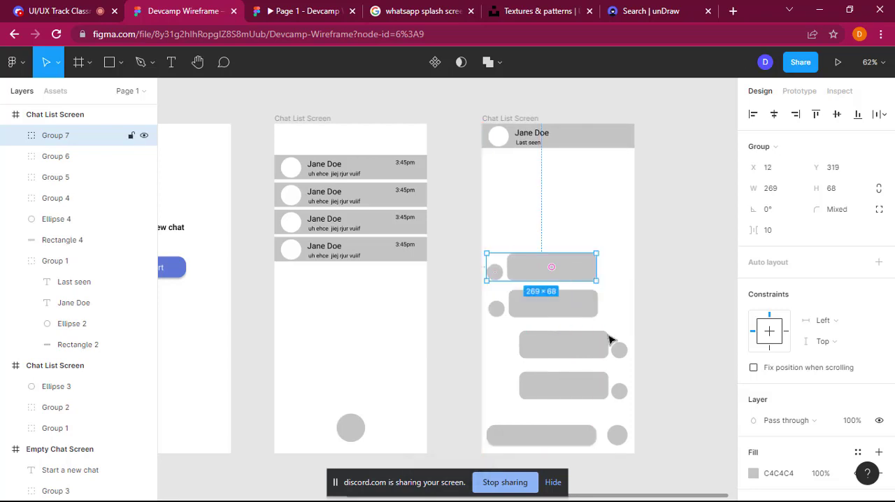
# Step: Duplicate the upper right-aligned message group and place the copy above the left-aligned ones at X 92, Y 229
pyautogui.click(592, 355)
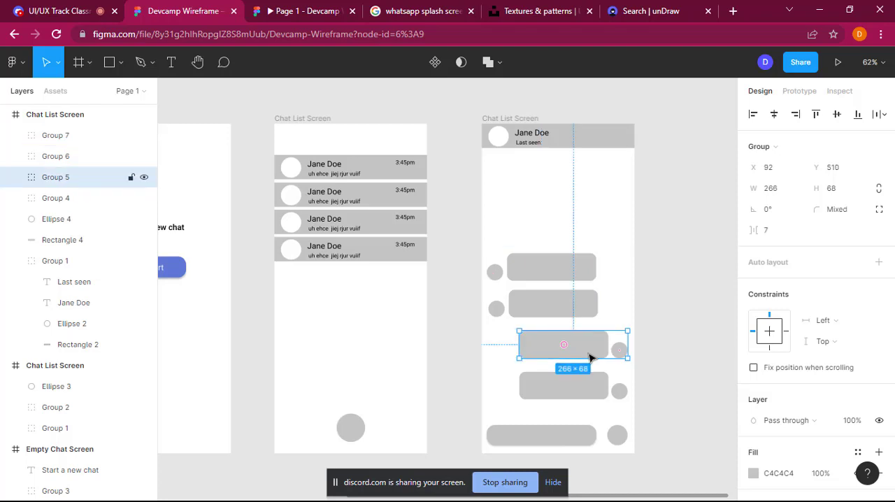
pyautogui.moveTo(594, 352)
pyautogui.mouseDown()
pyautogui.moveTo(596, 232)
pyautogui.moveTo(598, 352)
pyautogui.mouseUp()
pyautogui.click(603, 312)
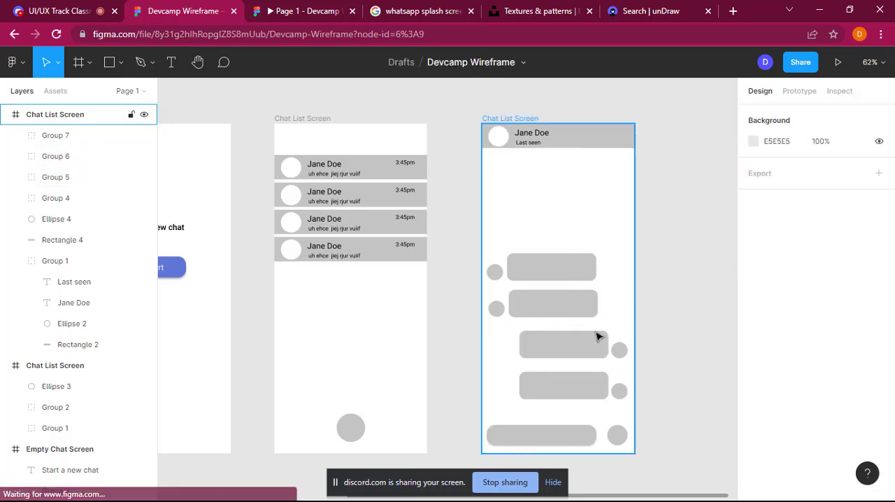
pyautogui.keyDown('alt'); pyautogui.moveTo(595, 333); pyautogui.dragTo(592, 233); pyautogui.keyUp('alt')
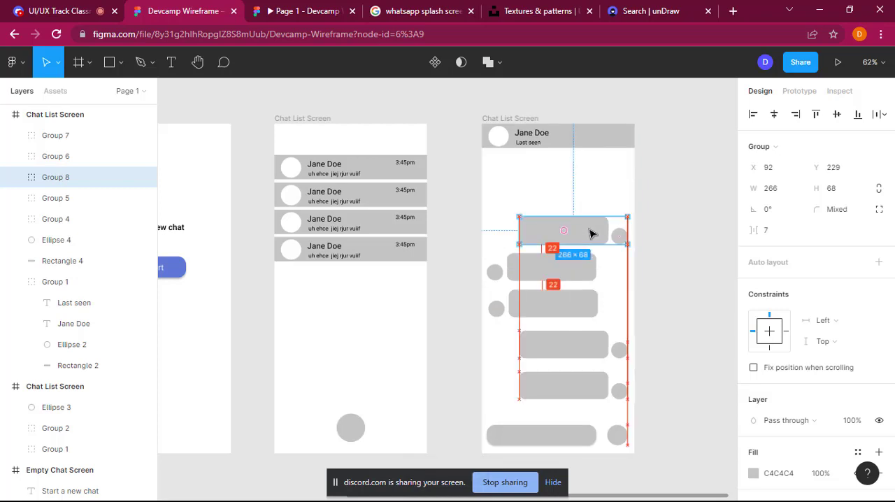
# Step: Duplicate the upper left-aligned message group and place the copy at the head of the conversation at X 12, Y 139
pyautogui.click(565, 272)
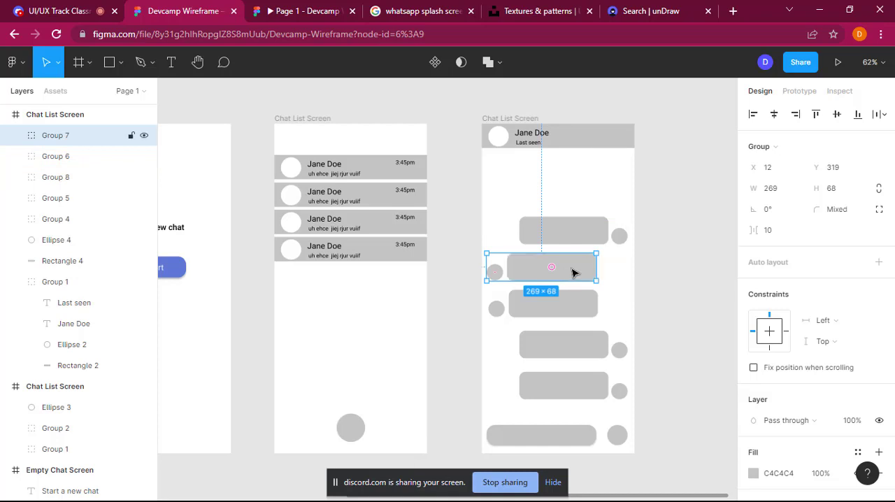
pyautogui.moveTo(572, 272); pyautogui.dragTo(576, 199)
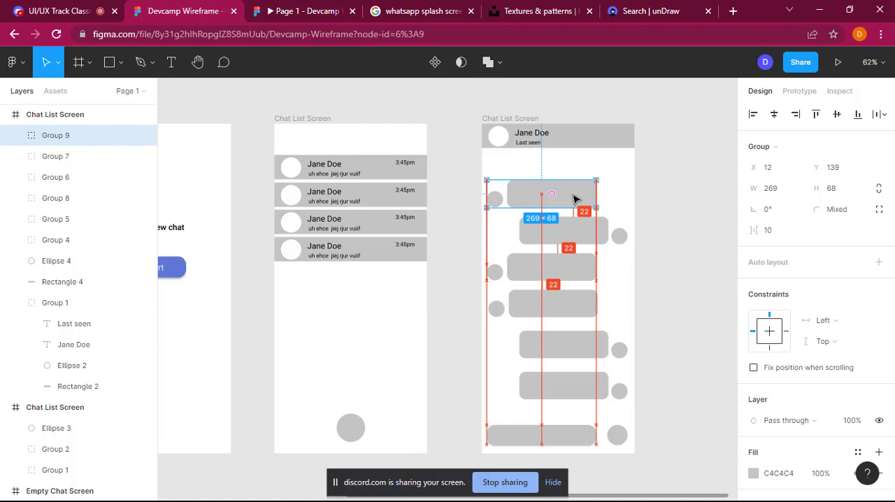
pyautogui.click(676, 240)
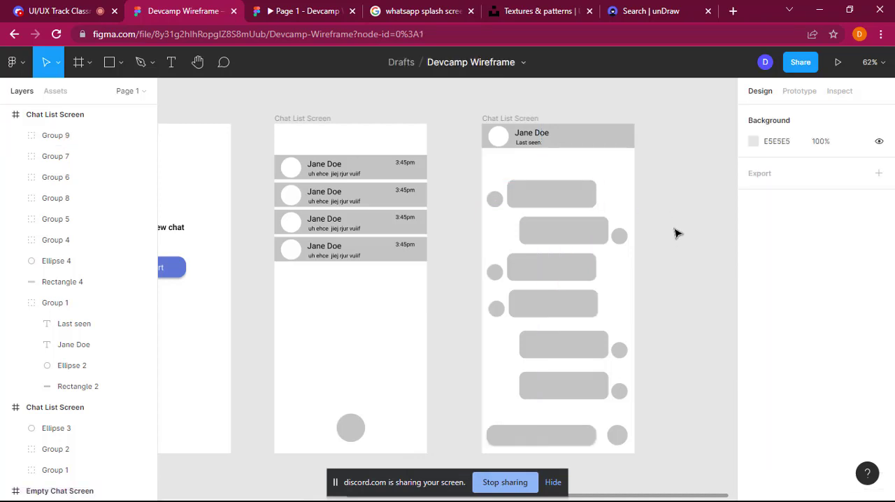
pyautogui.click(558, 201)
pyautogui.doubleClick(555, 195)
pyautogui.moveTo(555, 194); pyautogui.dragTo(558, 179)
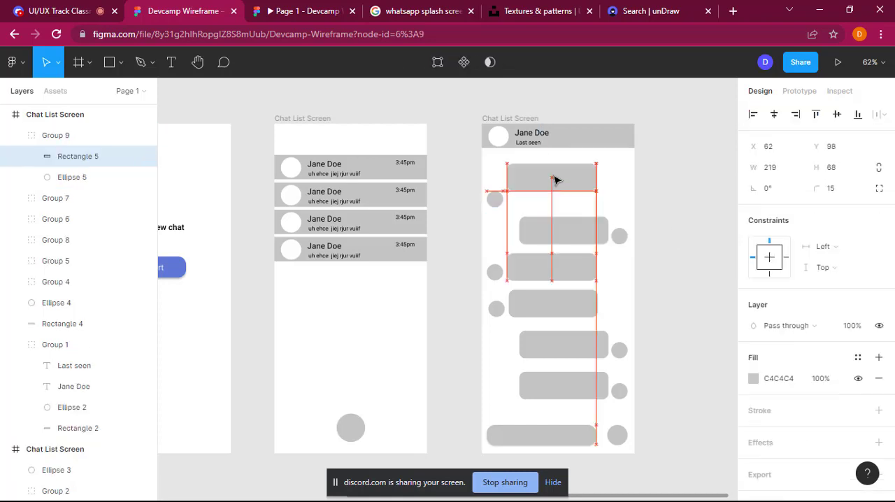
pyautogui.hotkey('ctrl', 'z')
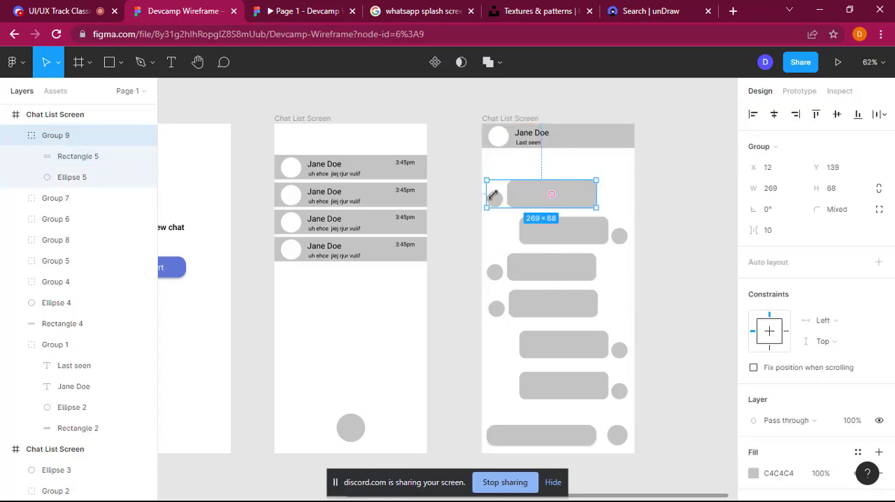
# Step: Move the first message group up to Y 76 below the header and the right-aligned group beneath it to Y 160
pyautogui.click(503, 189)
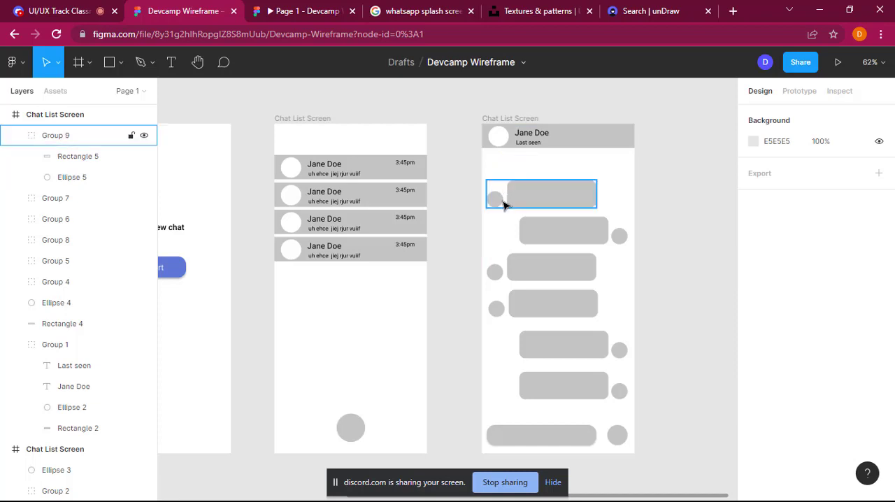
pyautogui.click(503, 209)
pyautogui.moveTo(506, 193); pyautogui.dragTo(502, 170)
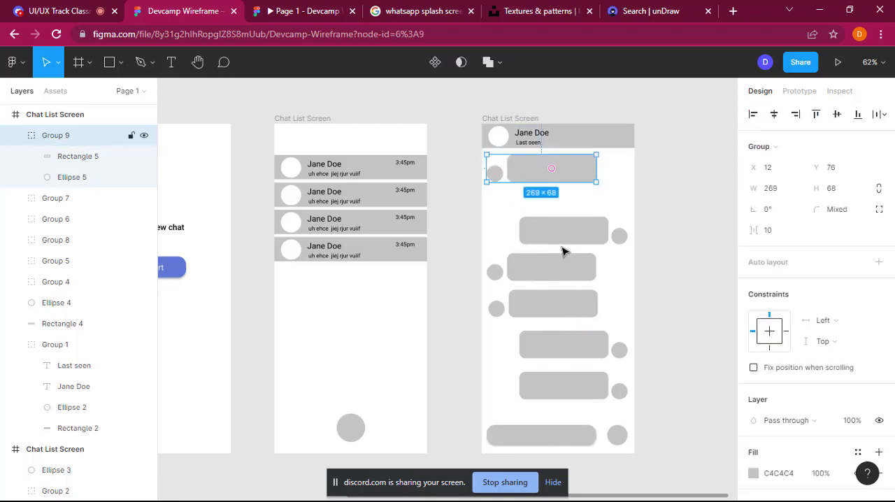
pyautogui.click(582, 237)
pyautogui.moveTo(606, 232); pyautogui.dragTo(605, 202)
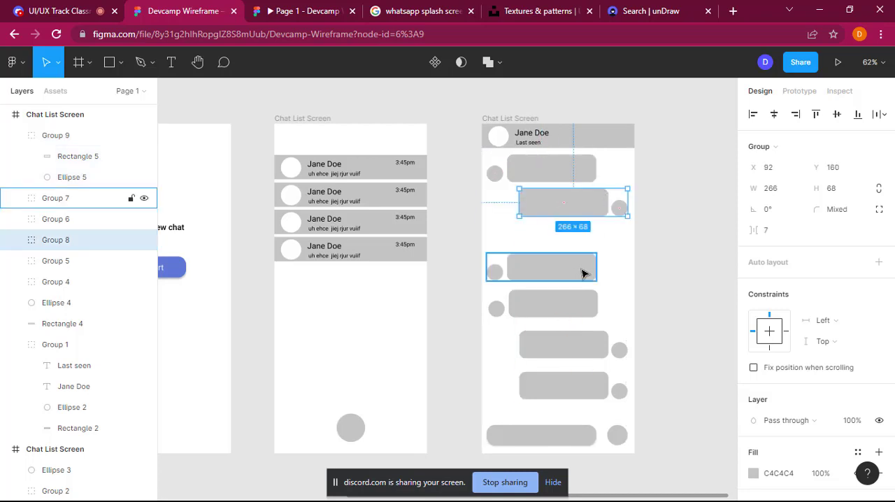
# Step: Move the third message group up to Y 251 and shift the fourth group up closer beneath it
pyautogui.click(574, 266)
pyautogui.moveTo(573, 263); pyautogui.dragTo(570, 240)
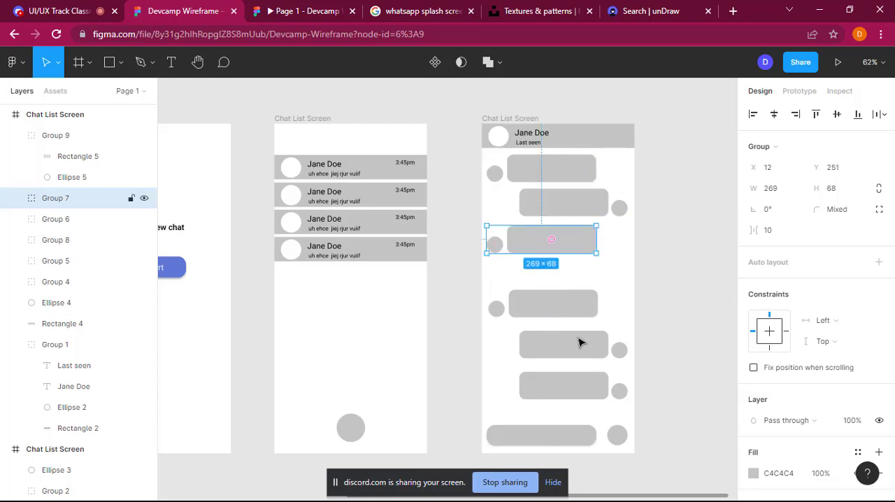
pyautogui.click(570, 306)
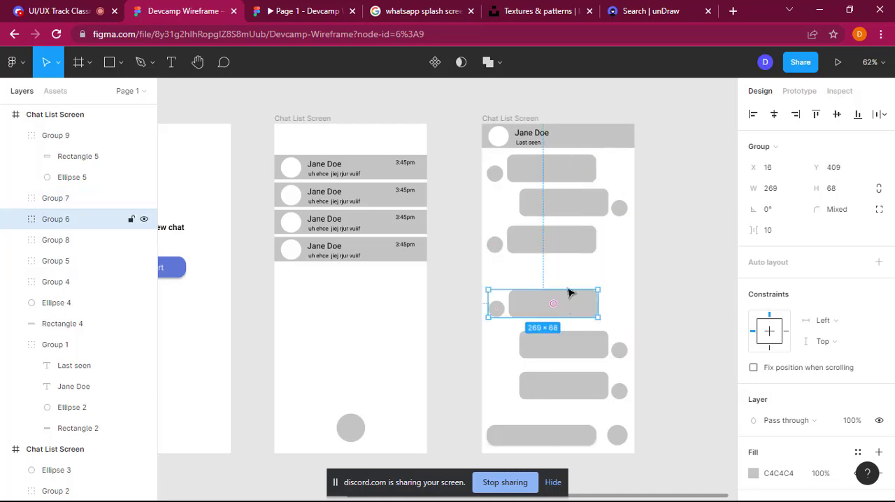
pyautogui.doubleClick(570, 293)
pyautogui.press('Escape')
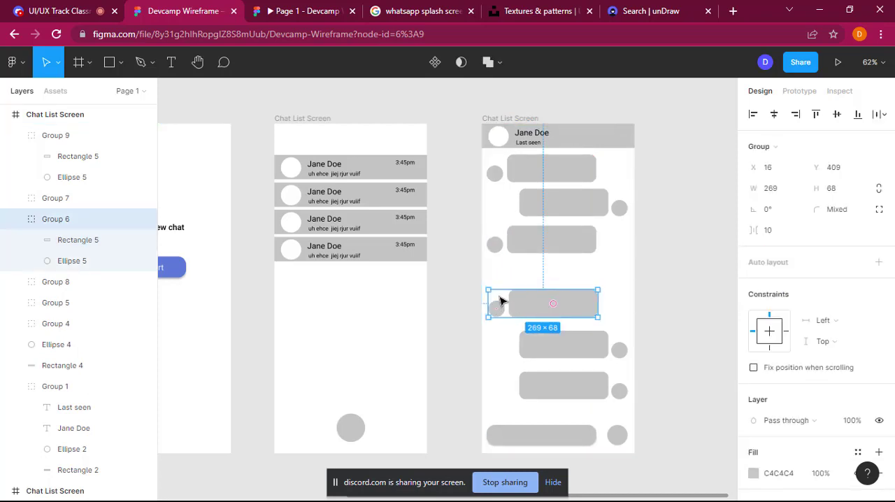
pyautogui.moveTo(504, 293); pyautogui.dragTo(506, 278)
# Step: Move the fifth message group up to Y 444 and shift the last message group up close beneath it
pyautogui.click(602, 343)
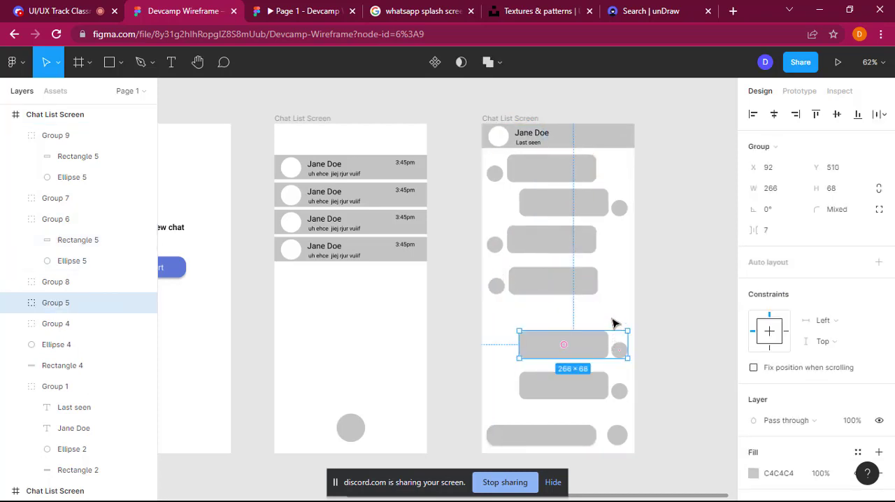
pyautogui.moveTo(612, 342); pyautogui.dragTo(613, 316)
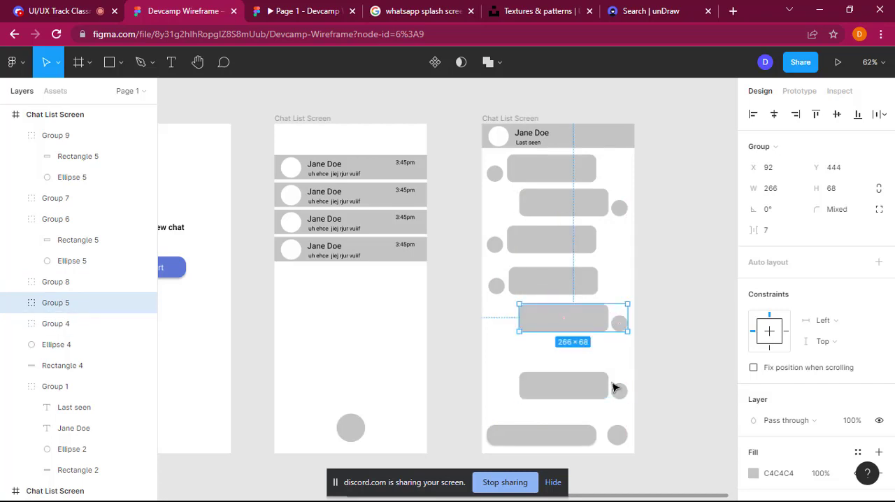
pyautogui.press('Escape')
pyautogui.moveTo(606, 388); pyautogui.dragTo(615, 356)
pyautogui.click(700, 376)
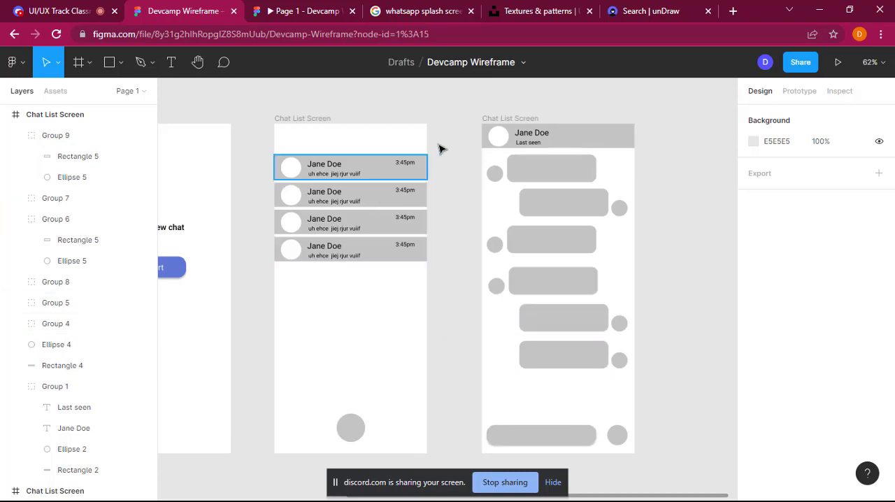
# Step: Add a prototype connection from the first chat row to the conversation screen, navigating on tap with Instant animation
pyautogui.click(406, 164)
pyautogui.click(798, 92)
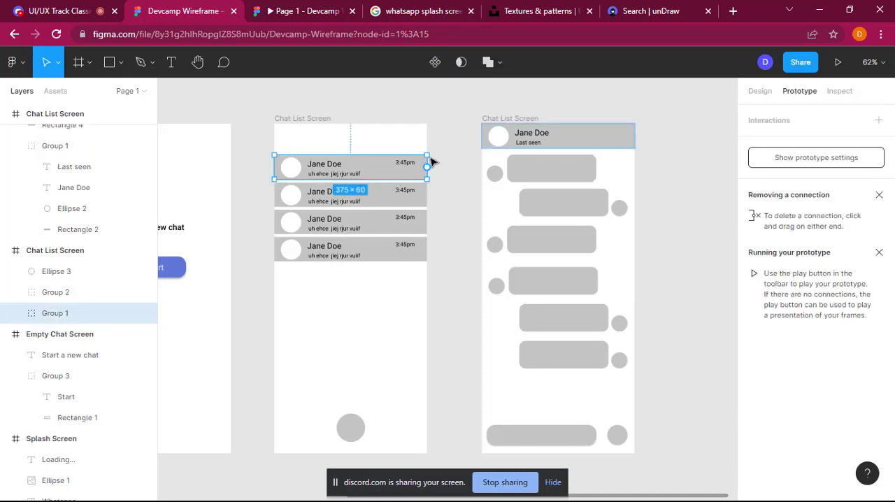
pyautogui.moveTo(435, 168); pyautogui.dragTo(489, 164)
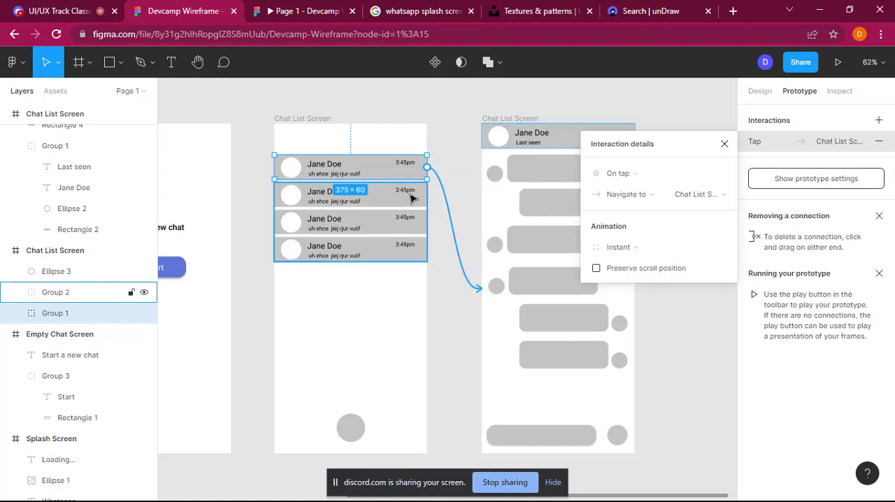
# Step: Connect the group of the remaining three chat rows to the conversation screen with an on-tap navigation
pyautogui.click(423, 204)
pyautogui.moveTo(427, 222); pyautogui.dragTo(489, 236)
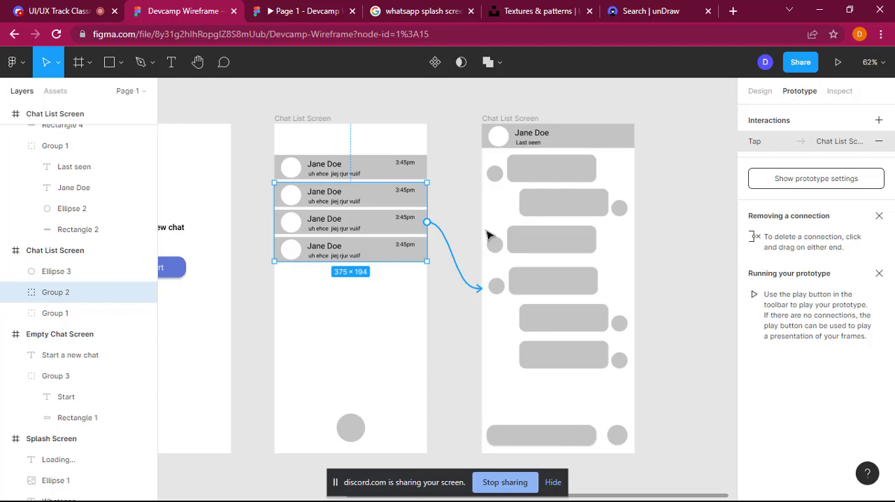
pyautogui.click(384, 173)
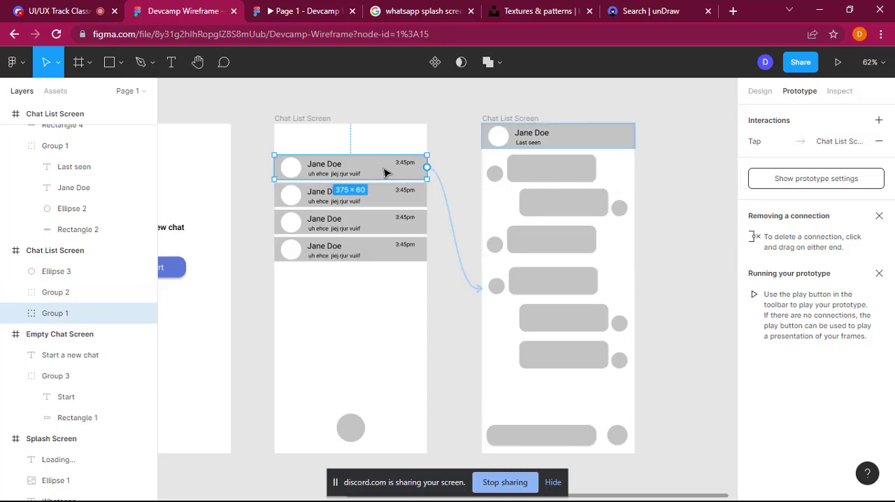
pyautogui.click(673, 248)
# Step: Select the Splash Screen frame and switch to the open prototype preview of the Devcamp wireframe
pyautogui.scroll(-5, 678, 246)
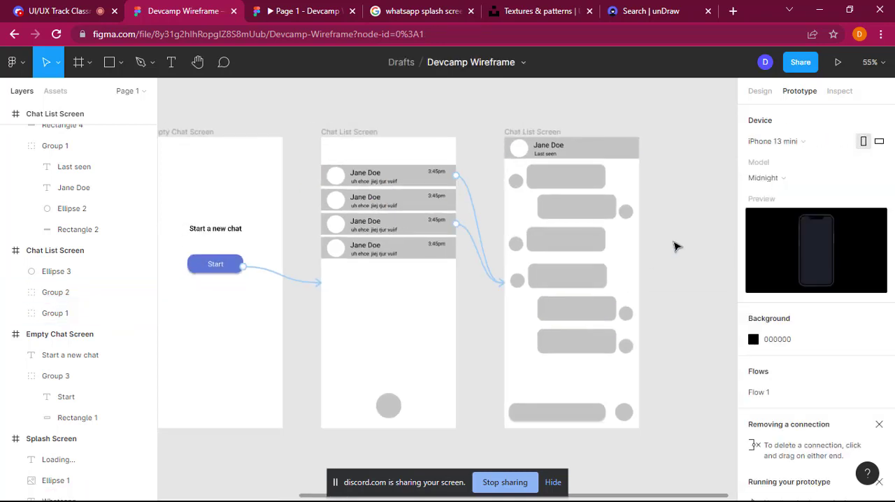
pyautogui.scroll(-2, 676, 246)
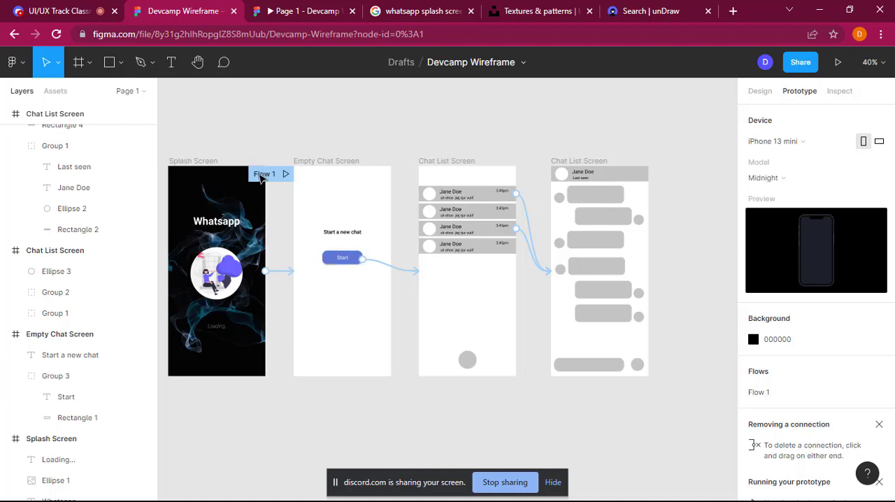
pyautogui.click(213, 162)
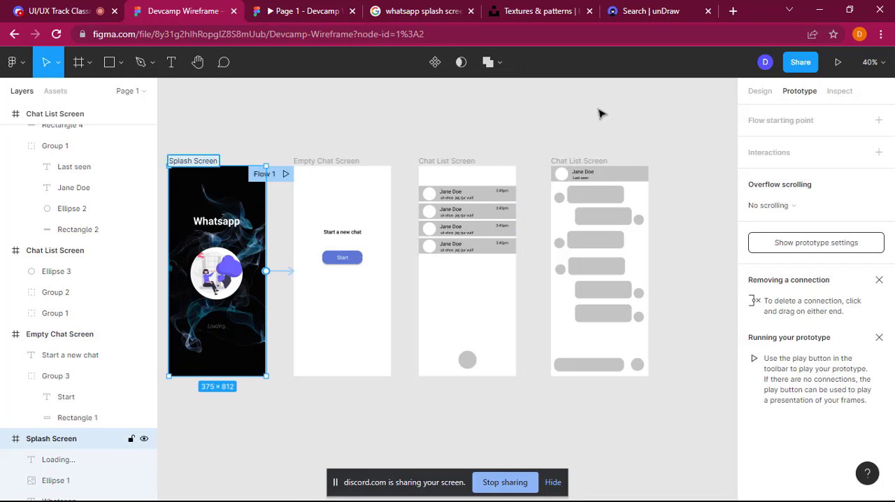
pyautogui.click(346, 4)
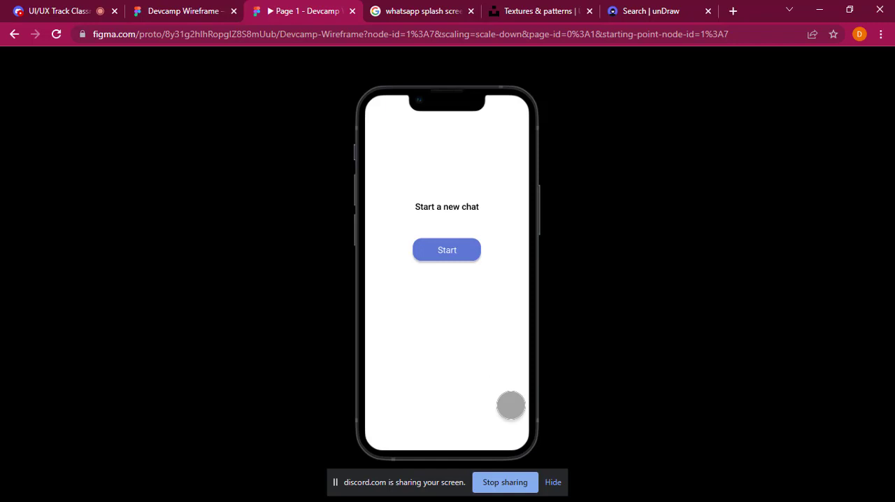
# Step: Play the prototype preview from the Start button through the first chat row to the conversation screen
pyautogui.click(60, 11)
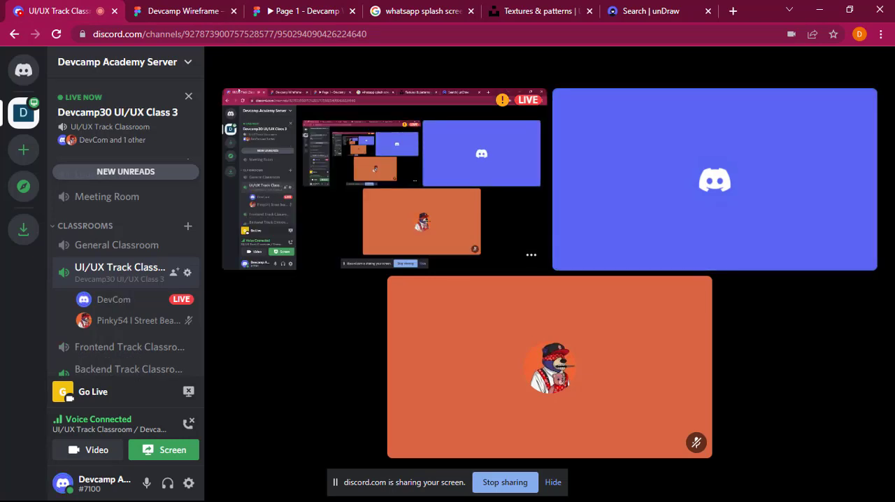
pyautogui.click(271, 4)
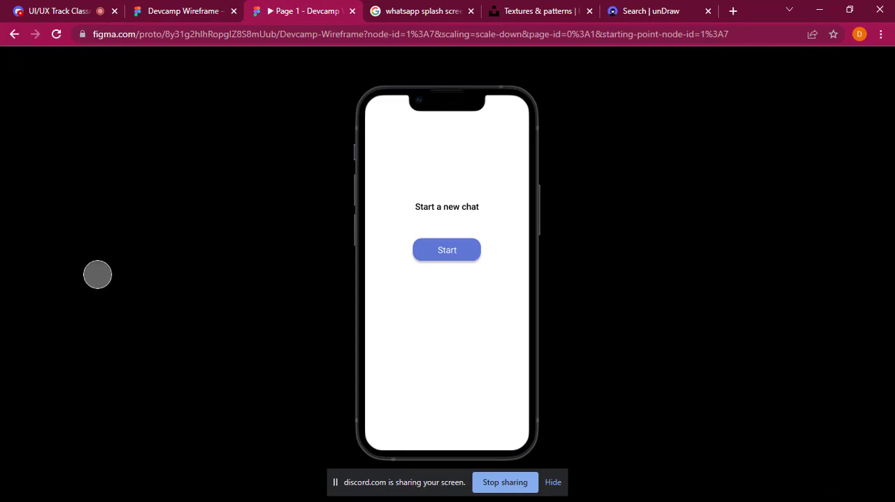
pyautogui.click(499, 378)
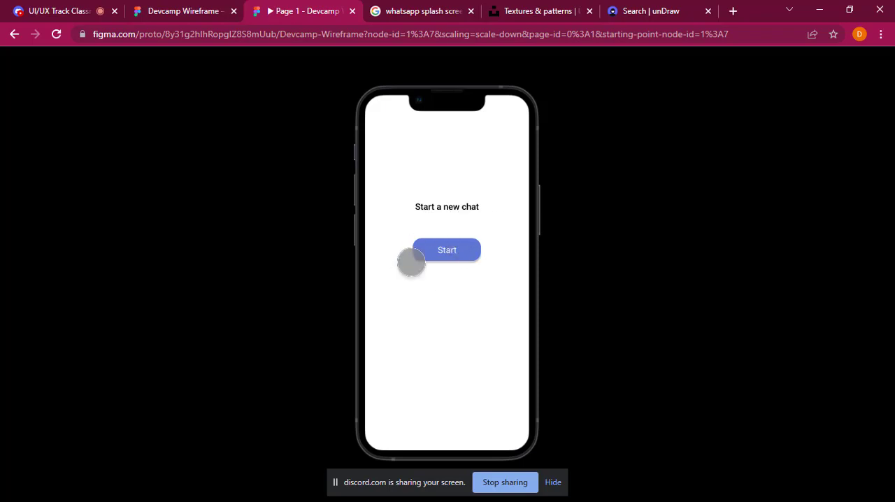
pyautogui.click(452, 254)
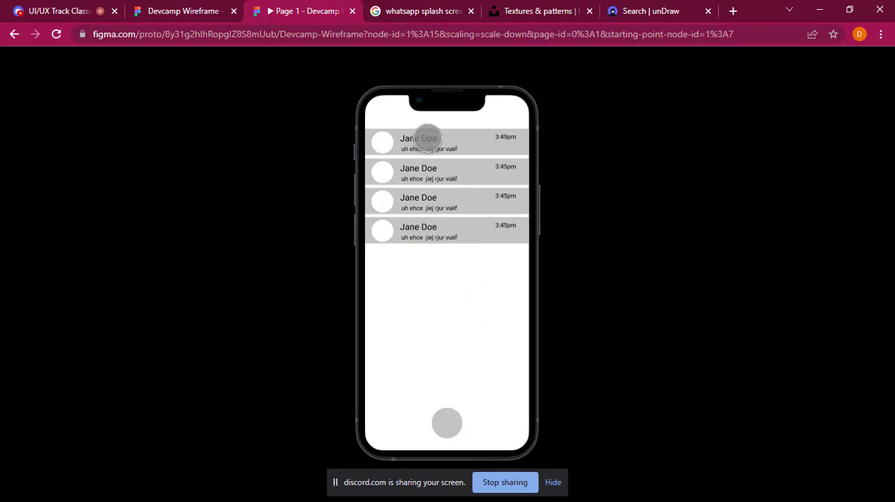
pyautogui.click(430, 145)
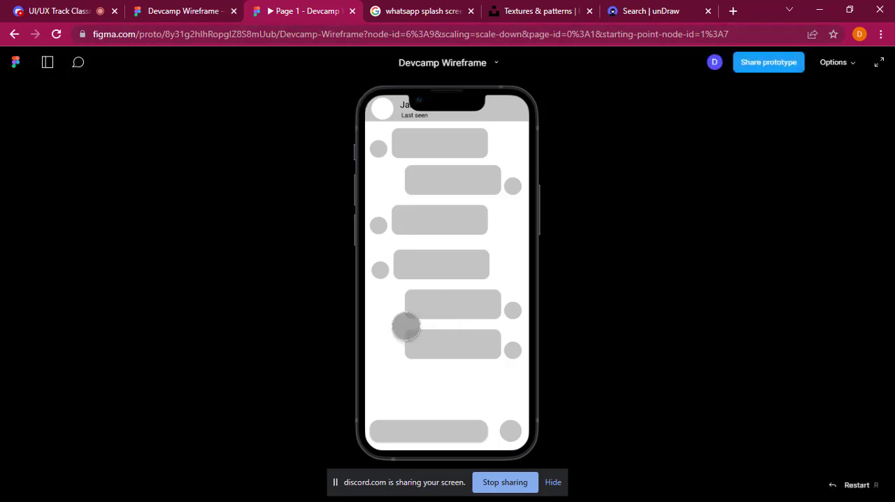
# Step: Restart the prototype from the splash screen and play it through Start and the third chat row to the conversation screen
pyautogui.click(411, 363)
pyautogui.click(411, 362)
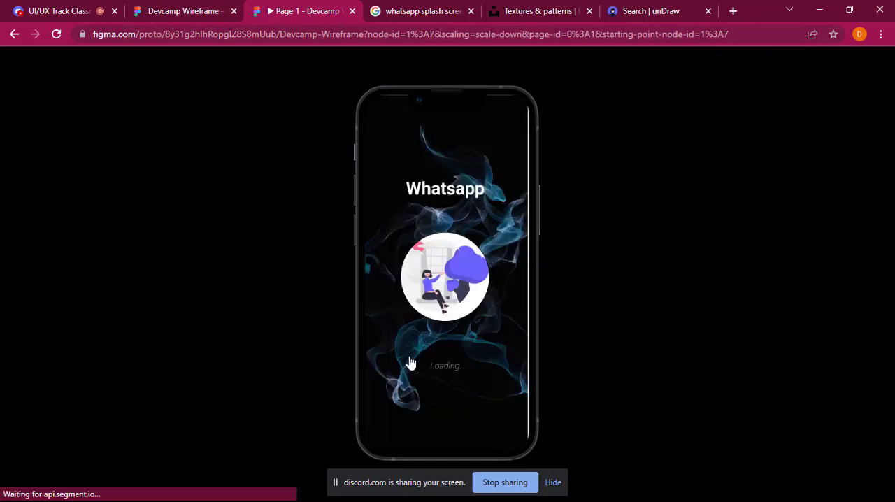
pyautogui.click(410, 362)
pyautogui.click(411, 363)
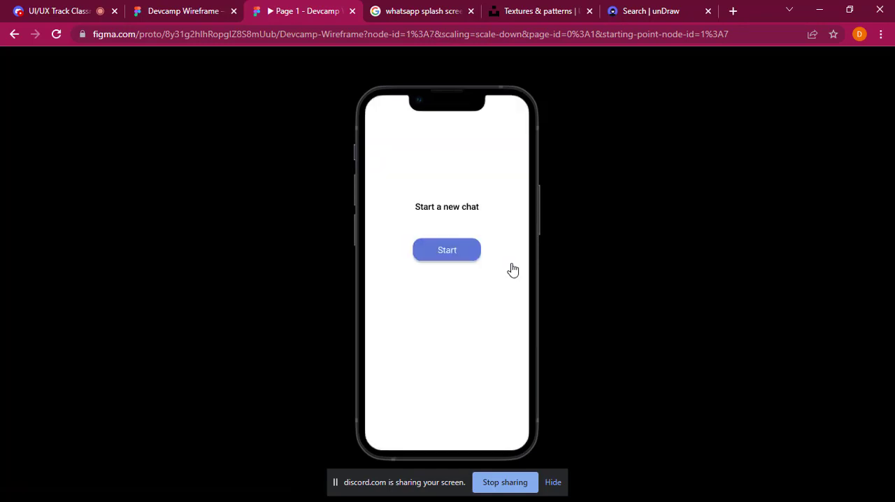
pyautogui.click(451, 251)
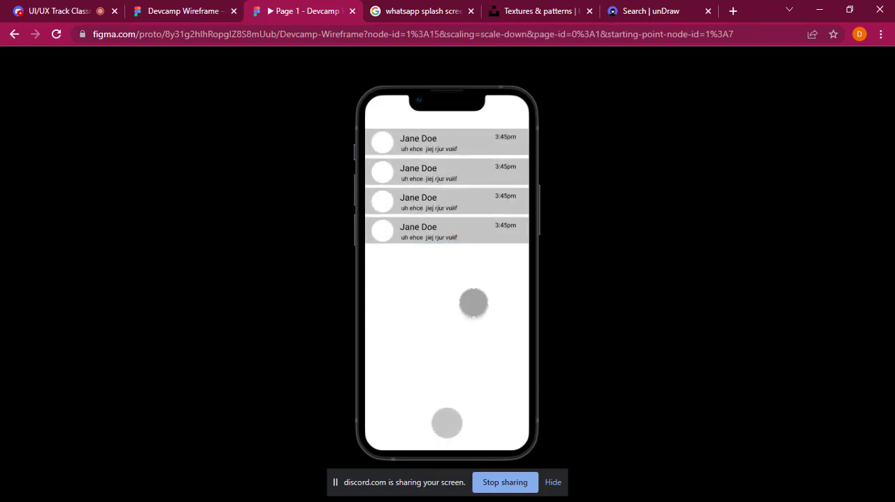
pyautogui.click(443, 205)
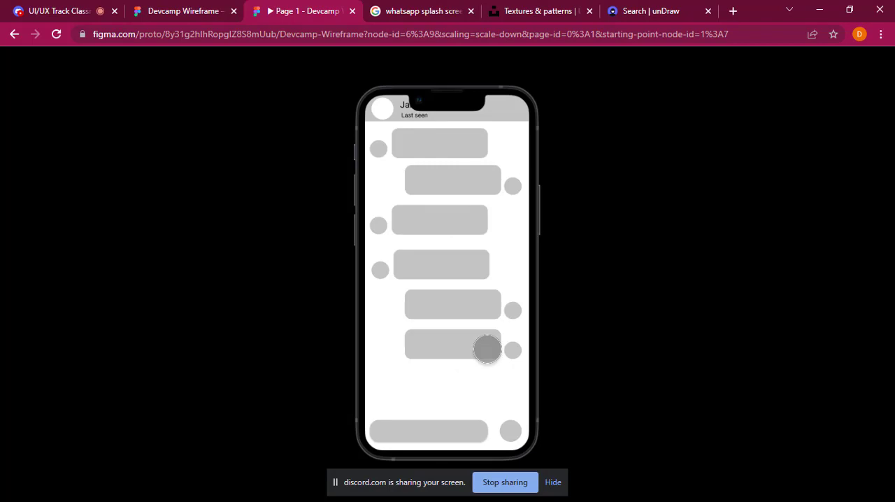
# Step: Return to the Devcamp Wireframe design file and view all four screens together
pyautogui.click(188, 5)
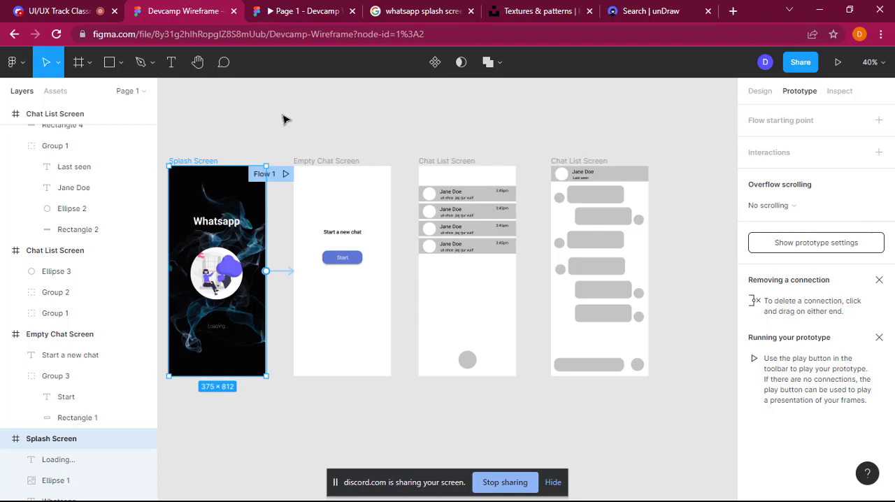
pyautogui.scroll(-1, 284, 119)
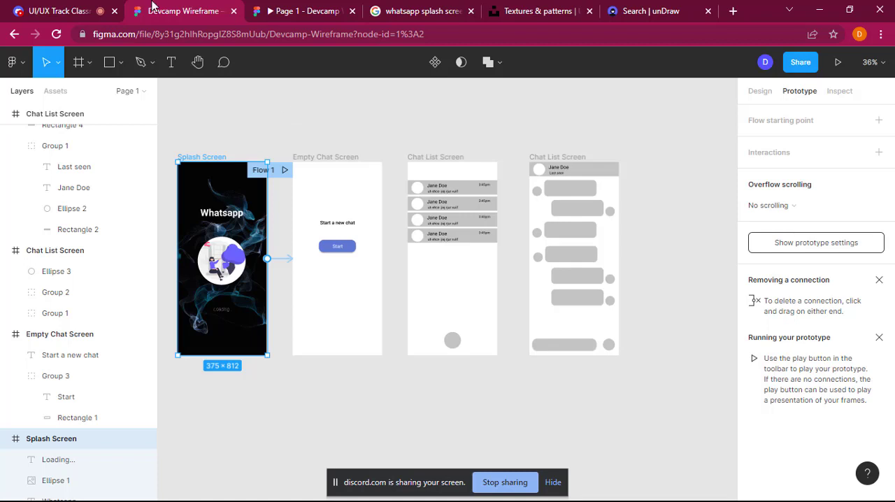
# Step: Switch to Discord and look through the Devcamp Academy Server's classrooms and text channels
pyautogui.click(62, 4)
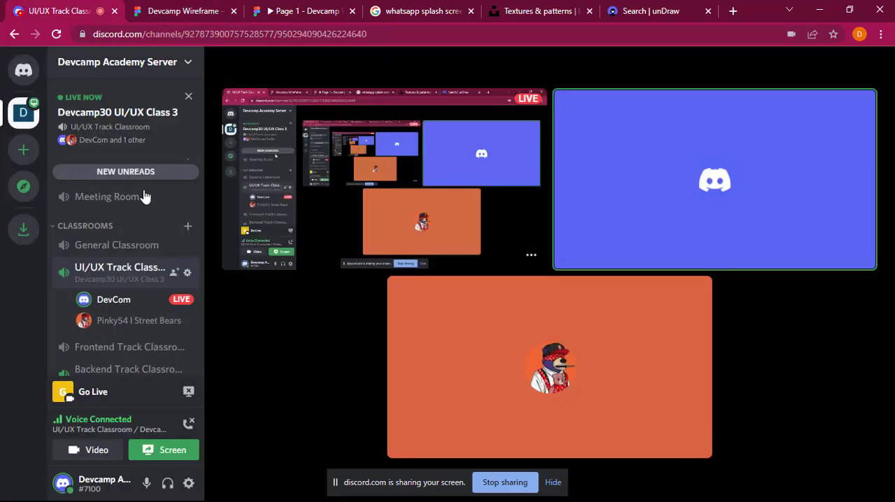
pyautogui.scroll(-1, 145, 196)
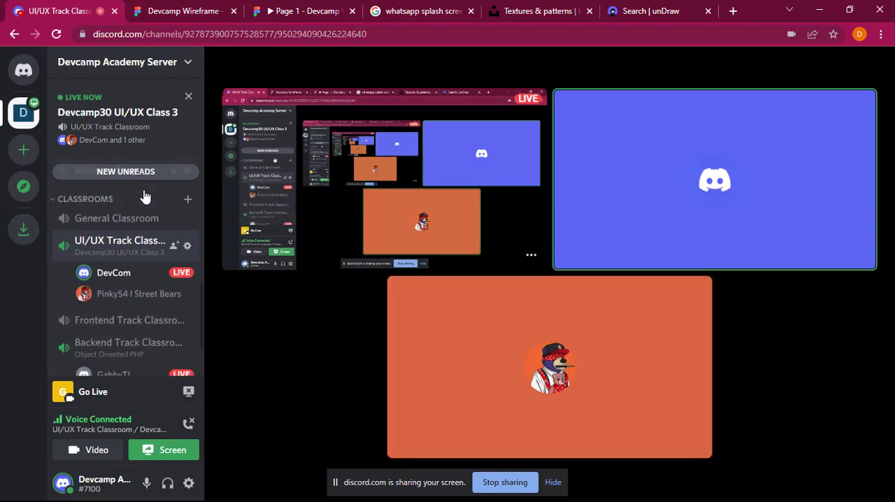
pyautogui.scroll(-3, 143, 196)
pyautogui.moveTo(143, 195)
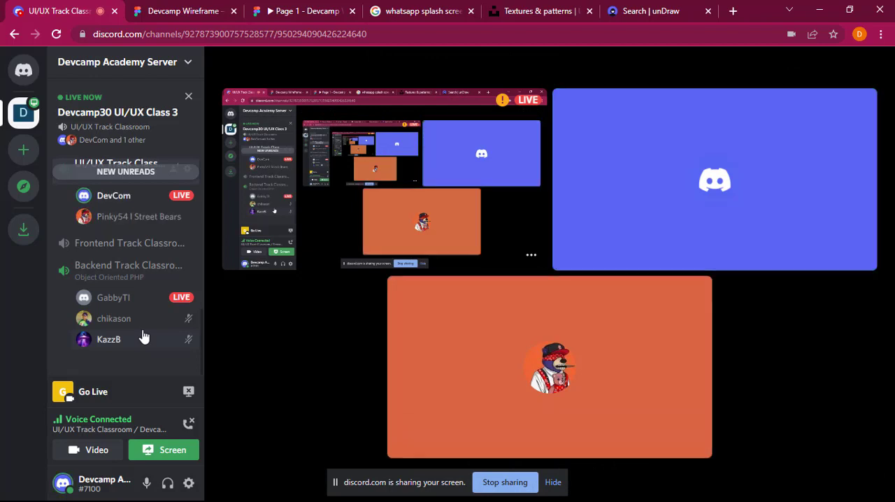
pyautogui.scroll(1, 143, 338)
pyautogui.scroll(2, 143, 336)
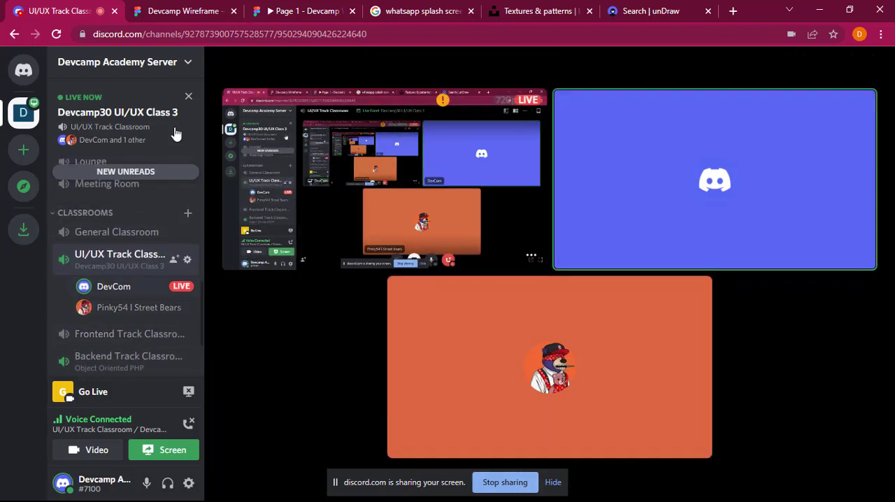
pyautogui.scroll(8, 140, 239)
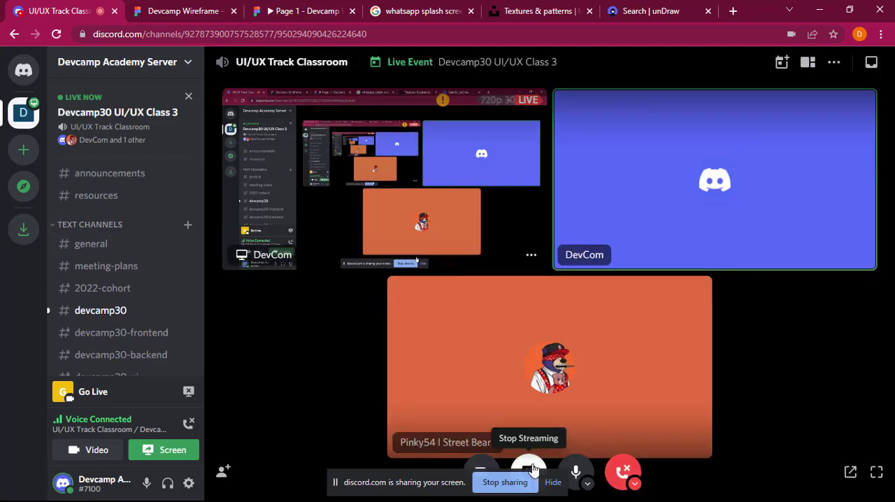
# Step: Hide the screen-sharing notice, then disconnect from the UI/UX Track Classroom and end its event
pyautogui.click(553, 482)
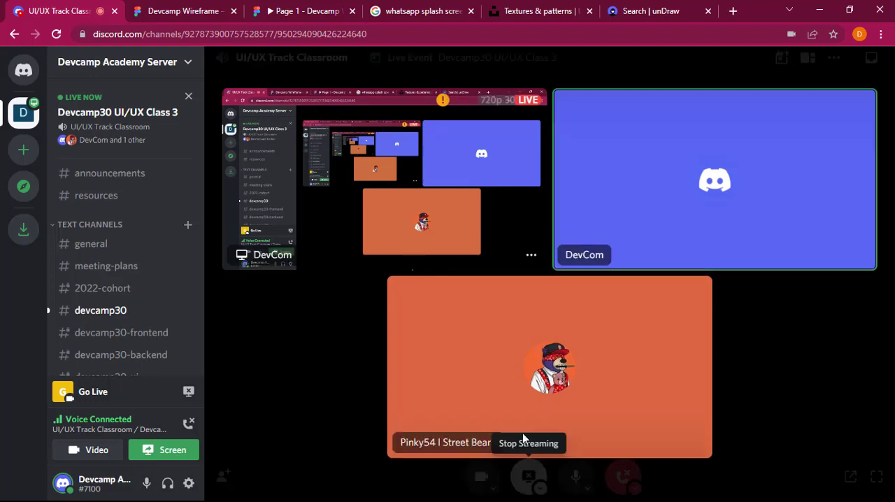
pyautogui.click(530, 455)
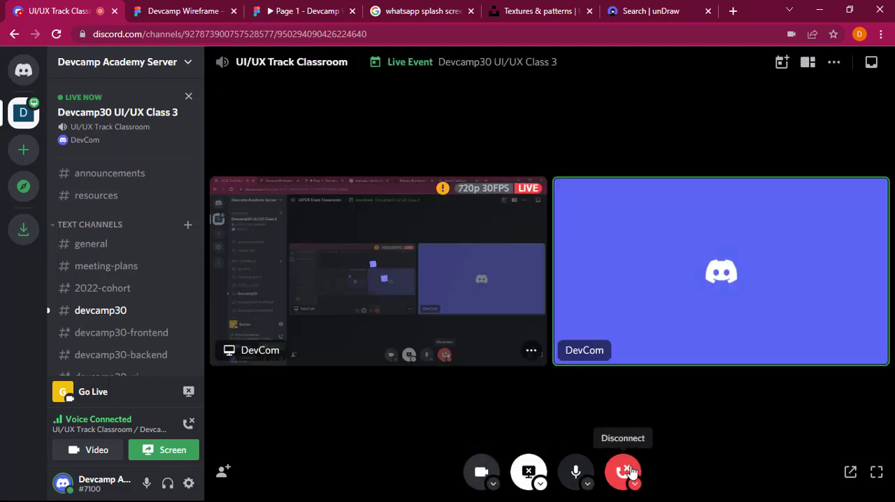
pyautogui.click(630, 472)
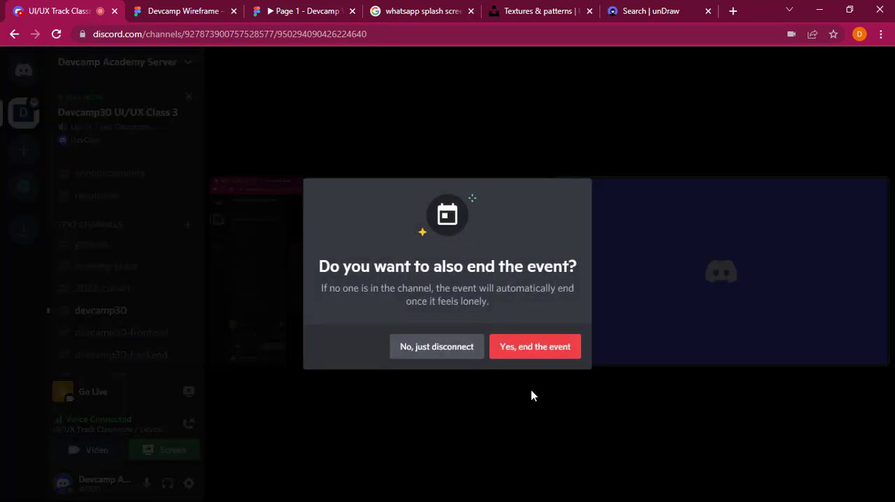
pyautogui.click(535, 352)
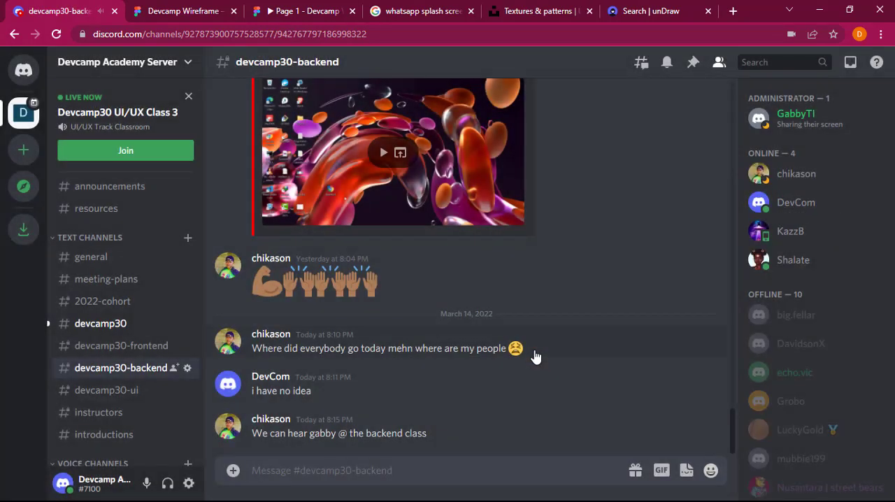
# Step: Open the devcamp30 channel, then watch the live stream in the Backend Track Classroom with the microphone muted
pyautogui.click(123, 330)
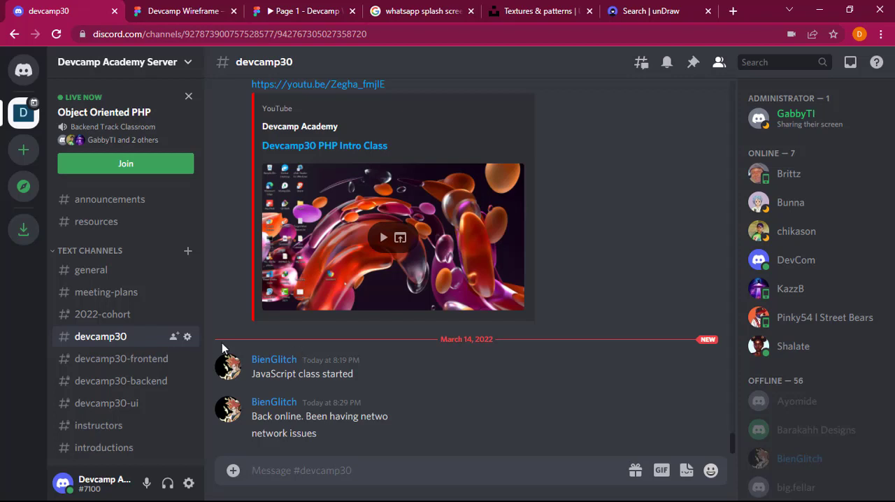
pyautogui.scroll(-5, 105, 357)
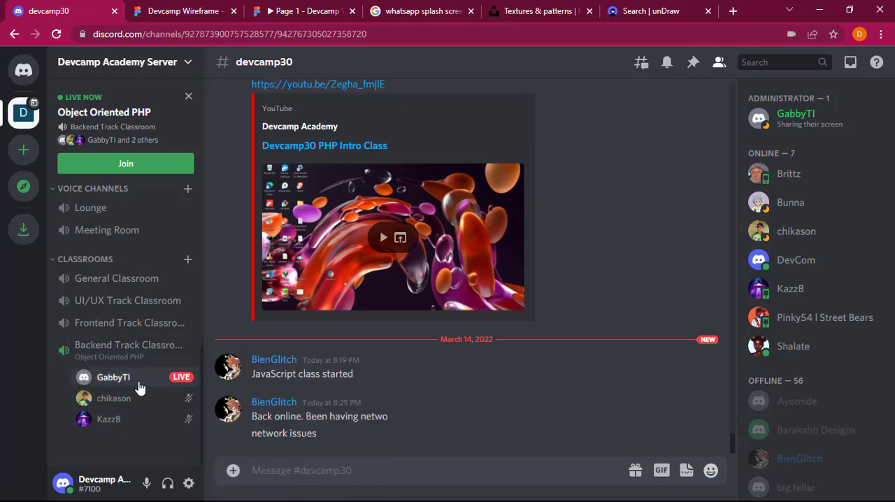
pyautogui.click(112, 377)
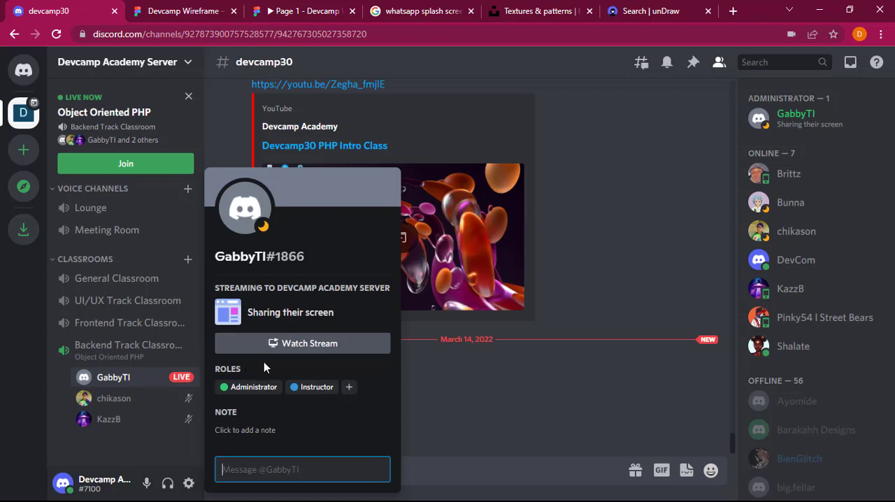
pyautogui.click(283, 352)
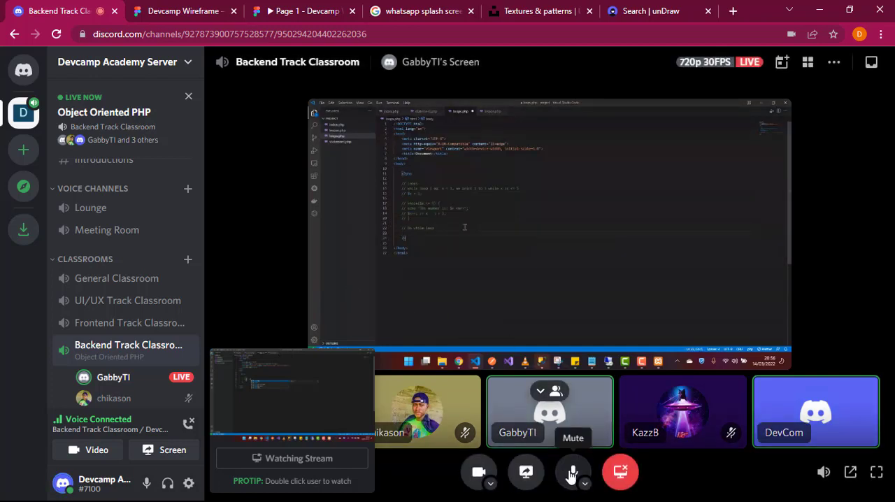
pyautogui.click(572, 474)
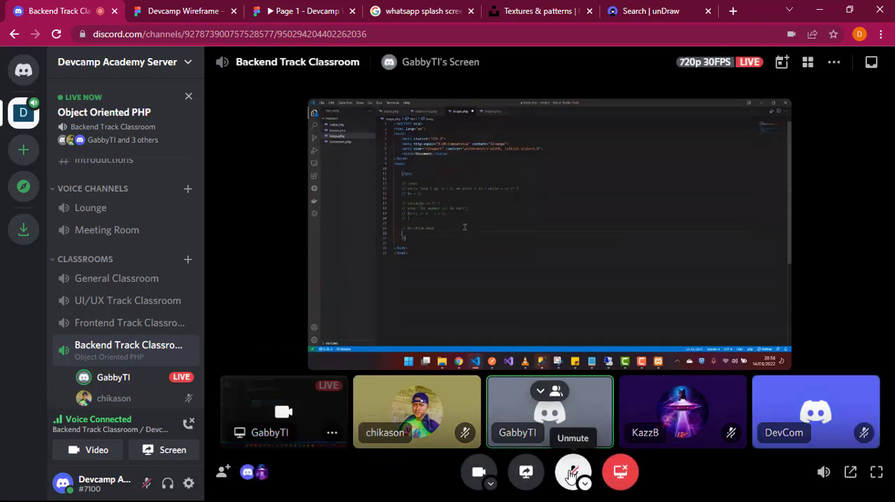